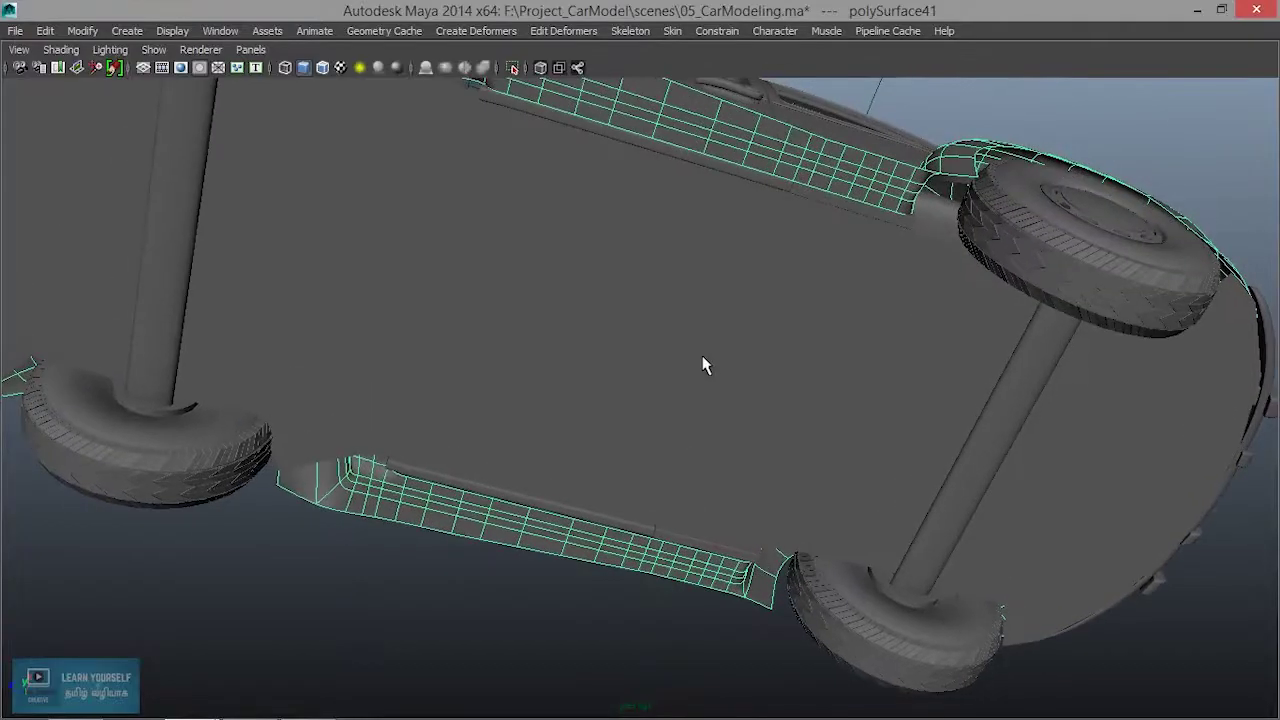
Create a new polygon plane from the Polygon Primitives menu.
{"action": "mouse_move", "coordinate": [703, 363]}
{"action": "left_mouse_down", "text": "alt"}
{"action": "mouse_move", "coordinate": [666, 434]}
{"action": "mouse_move", "coordinate": [660, 343]}
{"action": "mouse_move", "coordinate": [623, 509]}
{"action": "left_mouse_up", "text": "alt"}
{"action": "right_click_drag", "start_coordinate": [623, 509], "coordinate": [691, 491], "text": "alt"}
{"action": "mouse_move", "coordinate": [691, 491]}
{"action": "left_mouse_down", "text": "alt"}
{"action": "mouse_move", "coordinate": [554, 463]}
{"action": "mouse_move", "coordinate": [737, 583]}
{"action": "mouse_move", "coordinate": [760, 548]}
{"action": "mouse_move", "coordinate": [714, 517]}
{"action": "mouse_move", "coordinate": [811, 503]}
{"action": "left_mouse_up", "text": "alt"}
{"action": "middle_click_drag", "start_coordinate": [811, 503], "coordinate": [609, 525], "text": "alt"}
{"action": "left_click_drag", "start_coordinate": [609, 525], "coordinate": [612, 497], "text": "alt"}
{"action": "left_click", "coordinate": [128, 32]}
{"action": "mouse_move", "coordinate": [170, 76]}
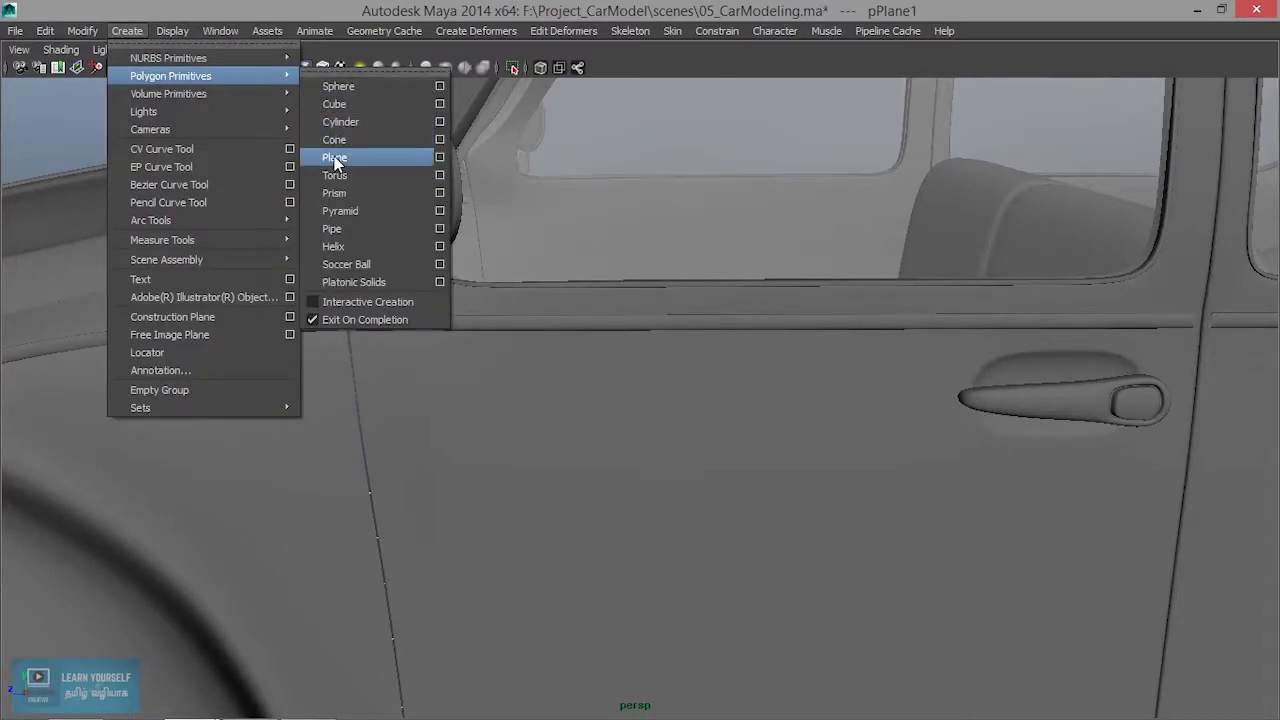
{"action": "left_click", "coordinate": [335, 162]}
{"action": "scroll", "coordinate": [711, 360], "scroll_direction": "down", "scroll_amount": 5}
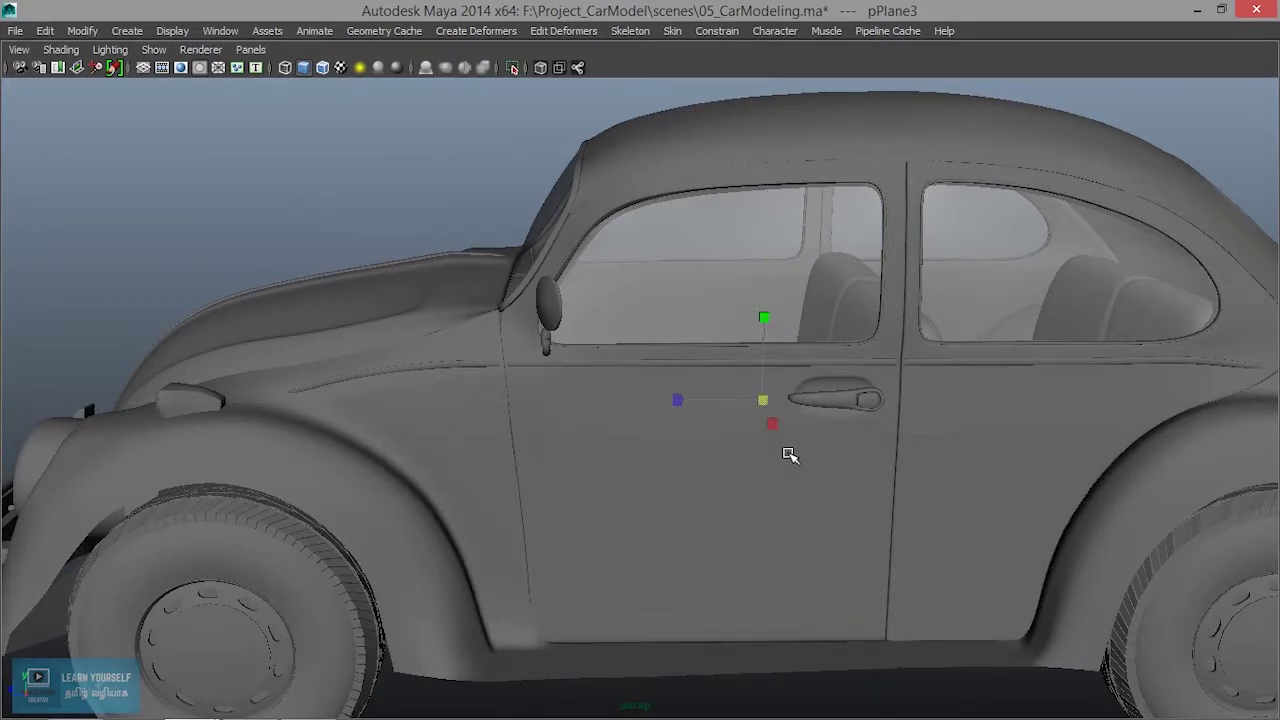
Raise the plane and stand it upright with Rotate X set to 90.
{"action": "left_click_drag", "start_coordinate": [789, 451], "coordinate": [847, 455], "text": "alt"}
{"action": "key", "text": "w"}
{"action": "left_click_drag", "start_coordinate": [778, 323], "coordinate": [786, 223]}
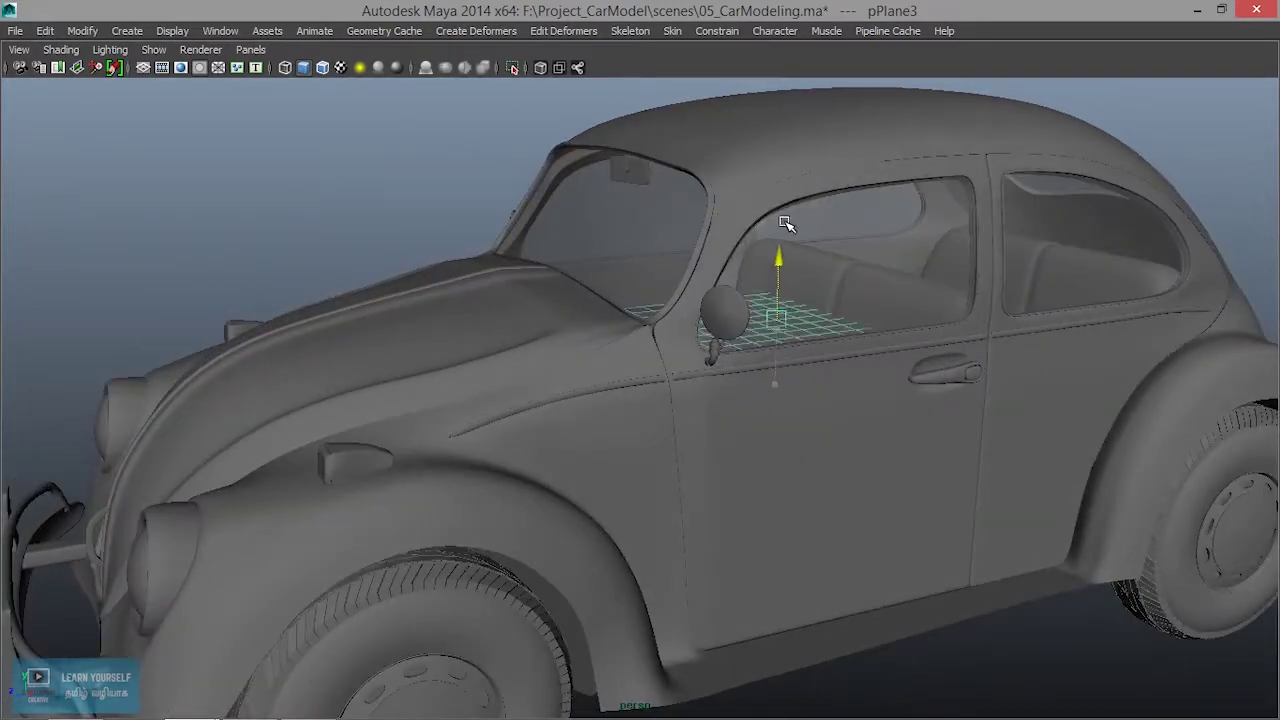
{"action": "left_click_drag", "start_coordinate": [800, 280], "coordinate": [685, 307], "text": "alt"}
{"action": "key", "text": "e"}
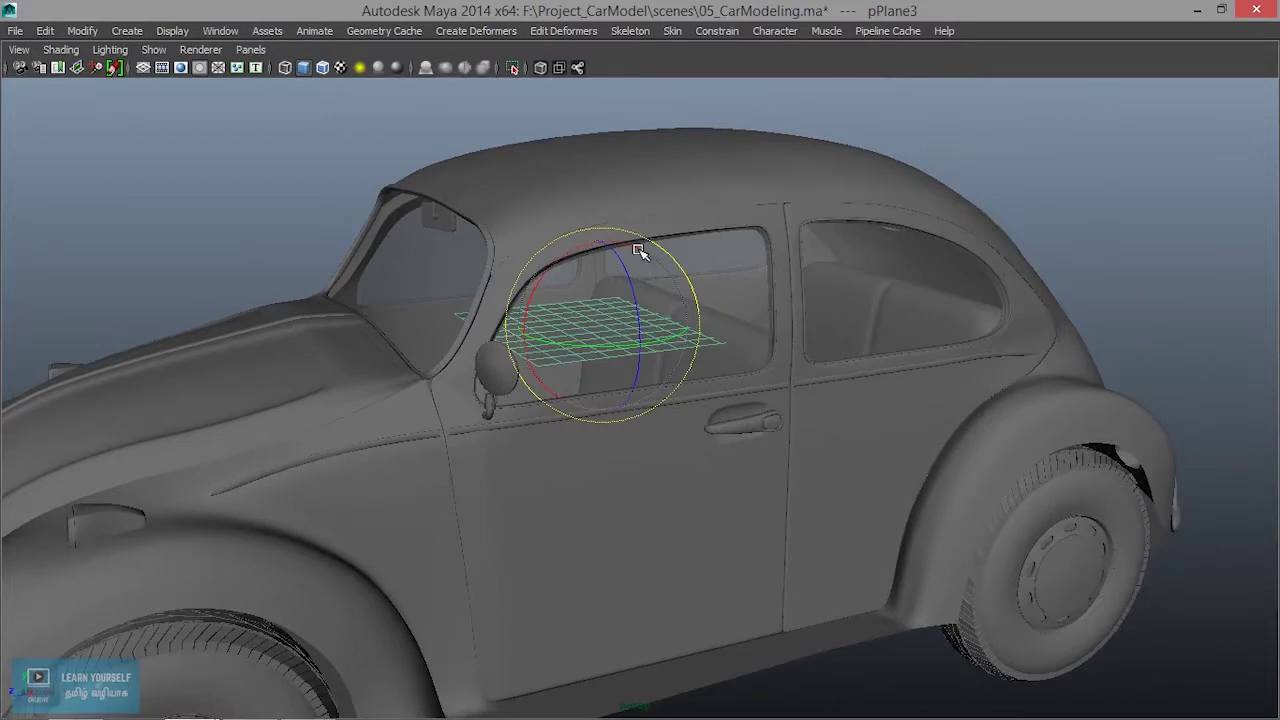
{"action": "left_click_drag", "start_coordinate": [589, 245], "coordinate": [636, 241]}
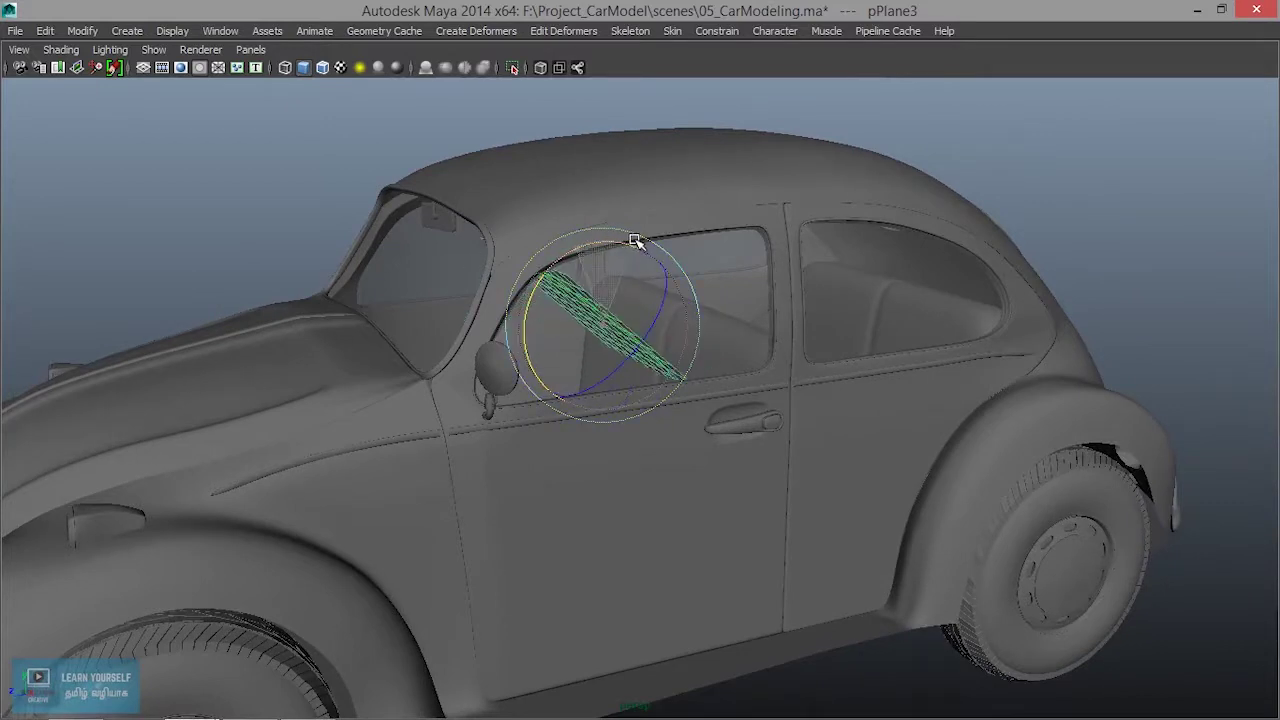
{"action": "key", "text": "ctrl+a"}
{"action": "key", "text": "ctrl+a"}
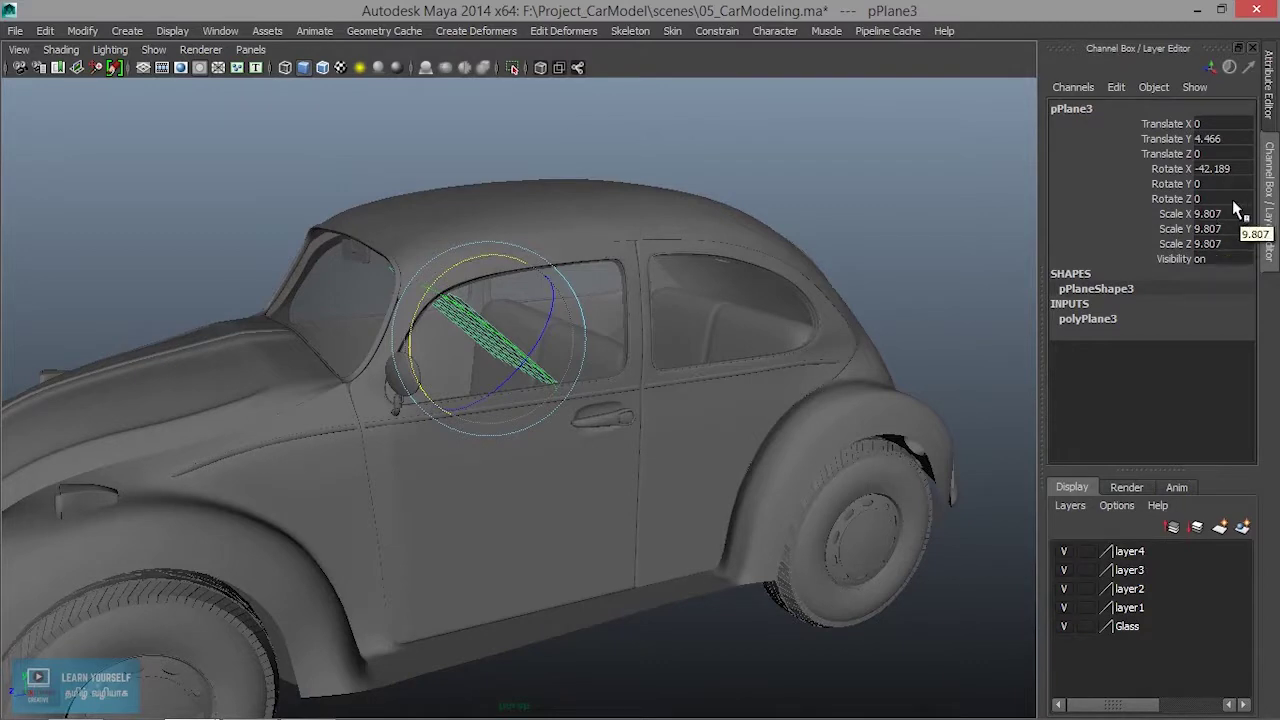
{"action": "left_click", "coordinate": [1224, 171]}
{"action": "key", "text": "Return"}
Slide the plane forward along Z behind the windshield, to Y 1.566, Z 7.21.
{"action": "mouse_move", "coordinate": [737, 374]}
{"action": "left_mouse_down", "text": "alt"}
{"action": "mouse_move", "coordinate": [771, 374]}
{"action": "mouse_move", "coordinate": [582, 430]}
{"action": "left_mouse_up", "text": "alt"}
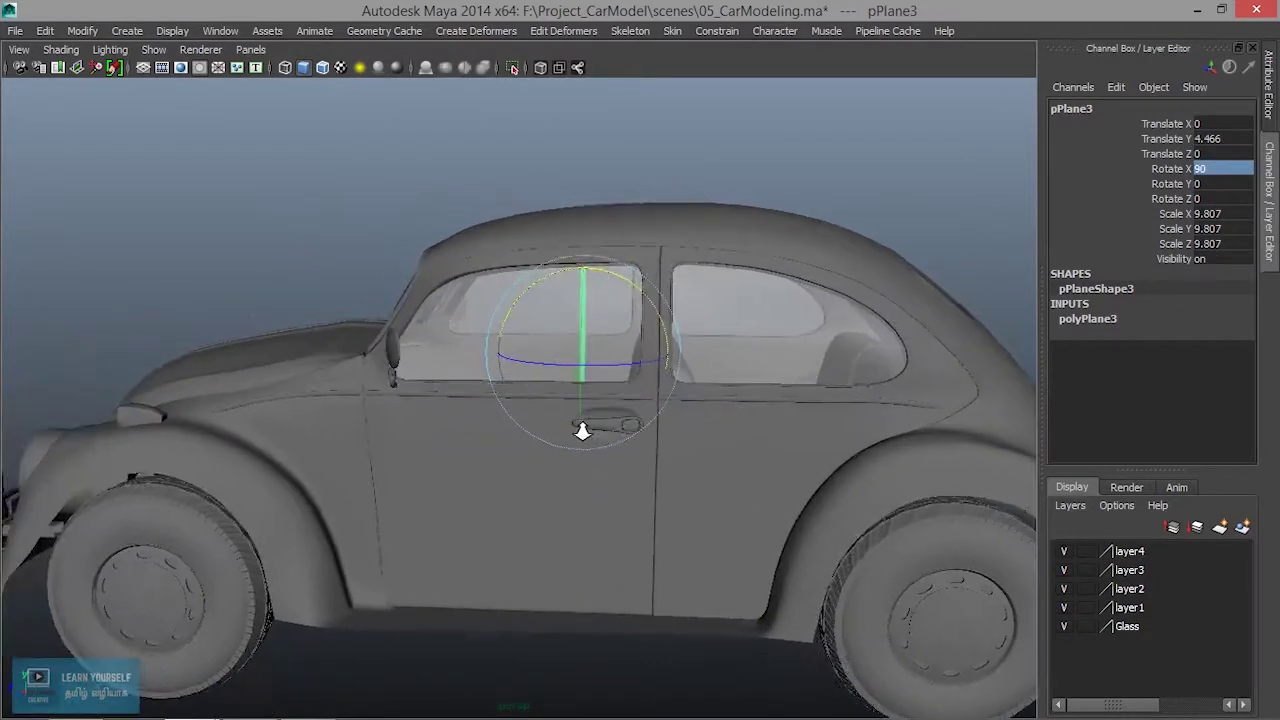
{"action": "right_click_drag", "start_coordinate": [582, 430], "coordinate": [651, 449], "text": "alt"}
{"action": "key", "text": "w"}
{"action": "mouse_move", "coordinate": [566, 349]}
{"action": "left_mouse_down"}
{"action": "mouse_move", "coordinate": [355, 348]}
{"action": "mouse_move", "coordinate": [597, 363]}
{"action": "mouse_move", "coordinate": [465, 345]}
{"action": "mouse_move", "coordinate": [506, 380]}
{"action": "mouse_move", "coordinate": [506, 429]}
{"action": "mouse_move", "coordinate": [525, 438]}
{"action": "left_mouse_up"}
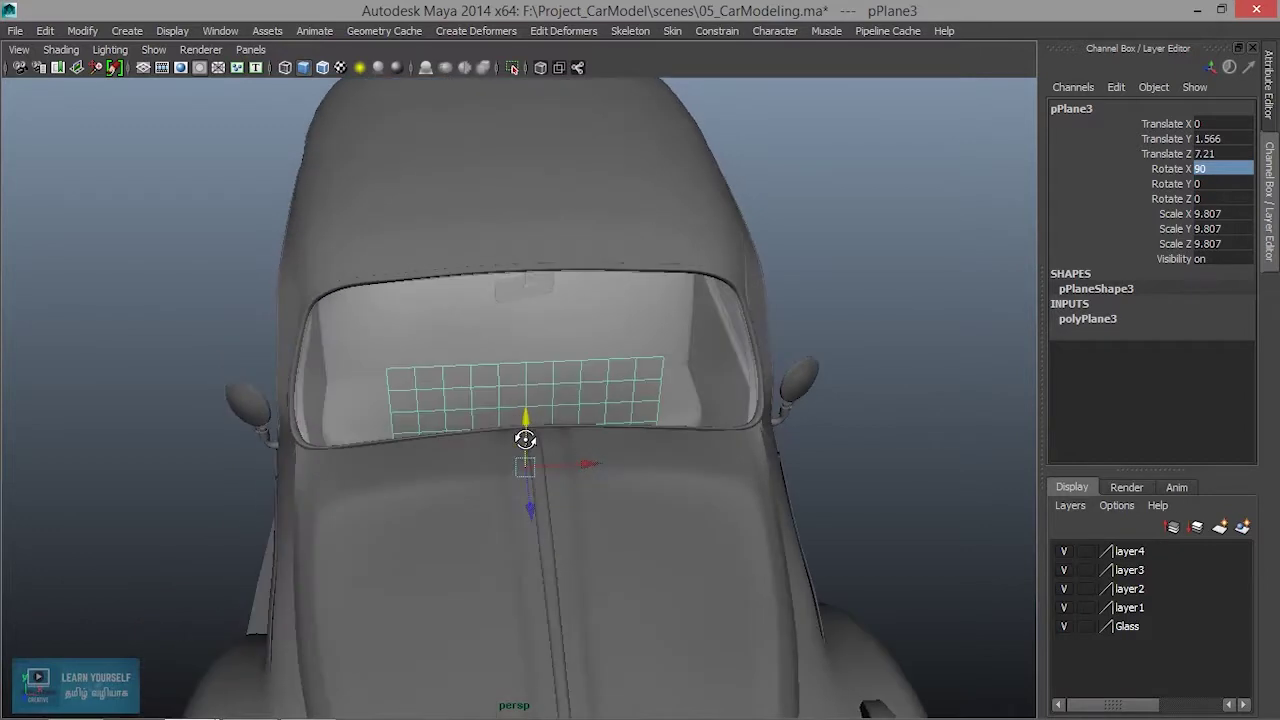
Widen the plane to Scale X 15.682 and lower it to Translate Y 0.653.
{"action": "key", "text": "r"}
{"action": "left_click_drag", "start_coordinate": [612, 465], "coordinate": [660, 472]}
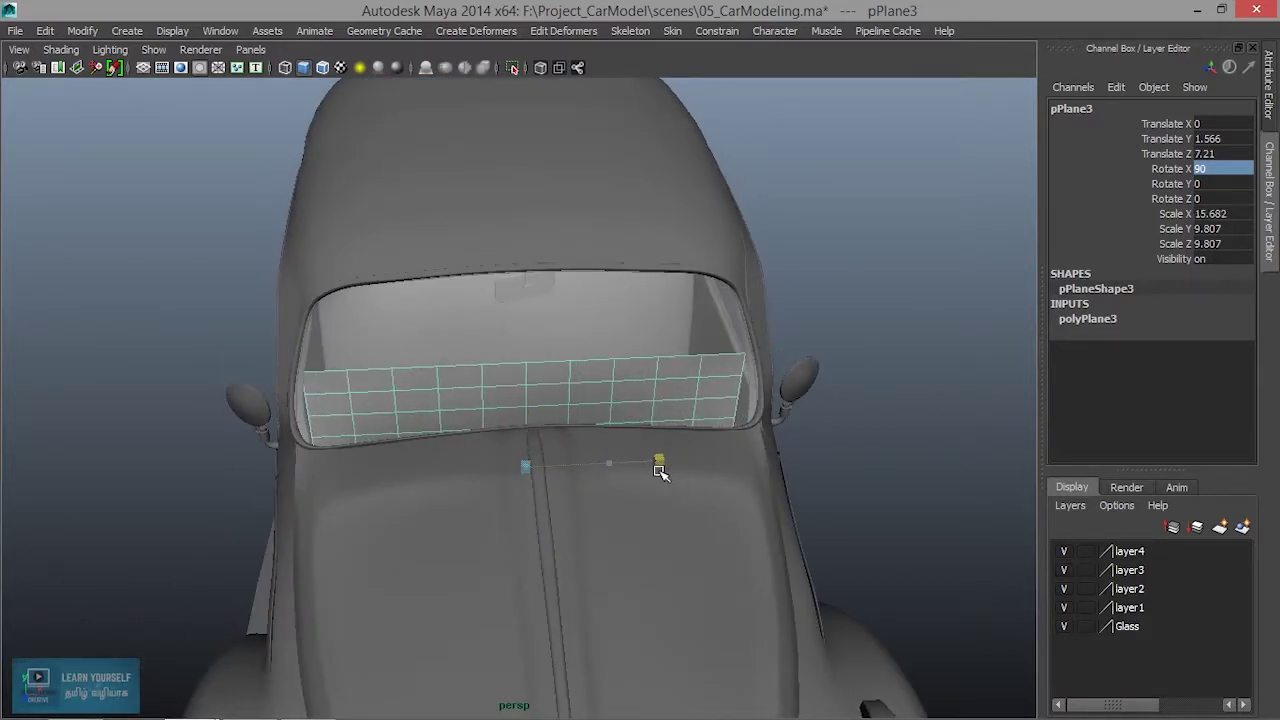
{"action": "mouse_move", "coordinate": [555, 467]}
{"action": "left_mouse_down", "text": "alt"}
{"action": "mouse_move", "coordinate": [763, 451]}
{"action": "mouse_move", "coordinate": [655, 453]}
{"action": "mouse_move", "coordinate": [737, 437]}
{"action": "mouse_move", "coordinate": [717, 429]}
{"action": "mouse_move", "coordinate": [757, 411]}
{"action": "left_mouse_up", "text": "alt"}
{"action": "mouse_move", "coordinate": [679, 366]}
{"action": "left_mouse_down"}
{"action": "mouse_move", "coordinate": [673, 400]}
{"action": "mouse_move", "coordinate": [756, 514]}
{"action": "left_mouse_up"}
{"action": "key", "text": "space"}
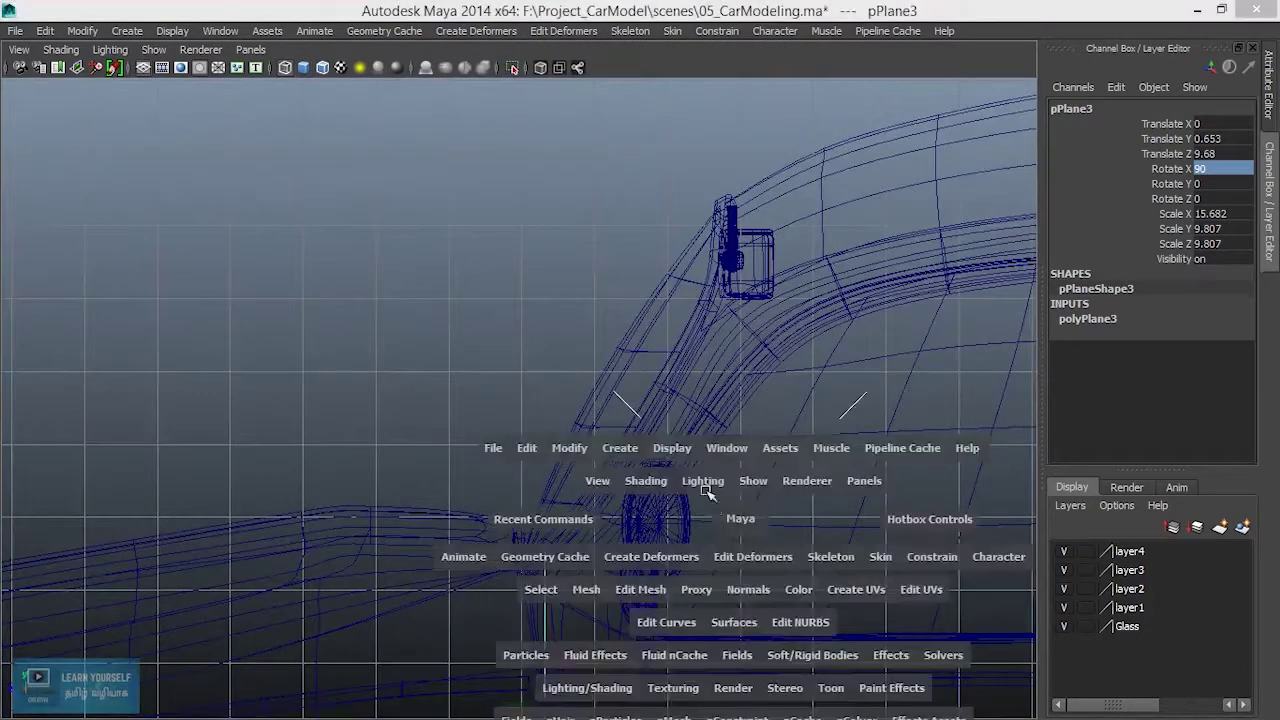
Nudge the plane along Z to Translate Z 10.024, aligned with the windshield's lower edge.
{"action": "key", "text": "space"}
{"action": "middle_click_drag", "start_coordinate": [686, 451], "coordinate": [547, 443], "text": "alt"}
{"action": "mouse_move", "coordinate": [547, 443]}
{"action": "right_mouse_down", "text": "alt"}
{"action": "mouse_move", "coordinate": [414, 400]}
{"action": "mouse_move", "coordinate": [569, 294]}
{"action": "mouse_move", "coordinate": [755, 437]}
{"action": "mouse_move", "coordinate": [757, 466]}
{"action": "right_mouse_up", "text": "alt"}
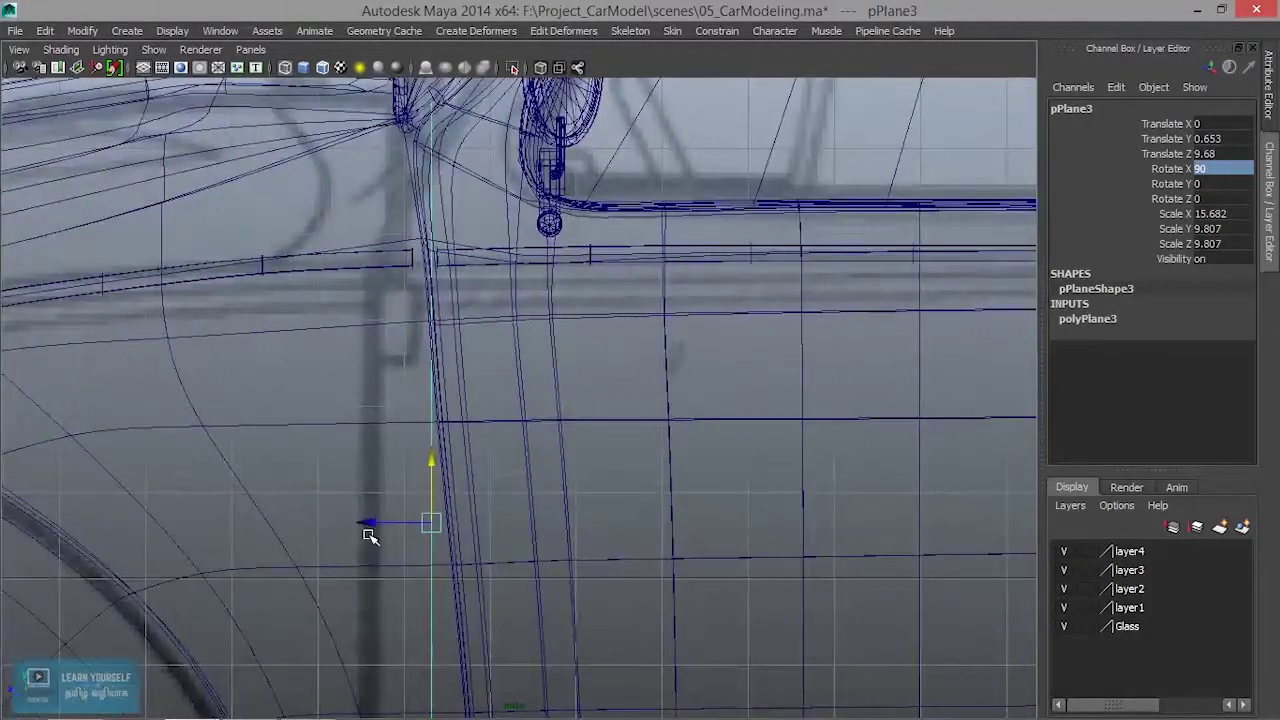
{"action": "left_click_drag", "start_coordinate": [366, 521], "coordinate": [343, 521]}
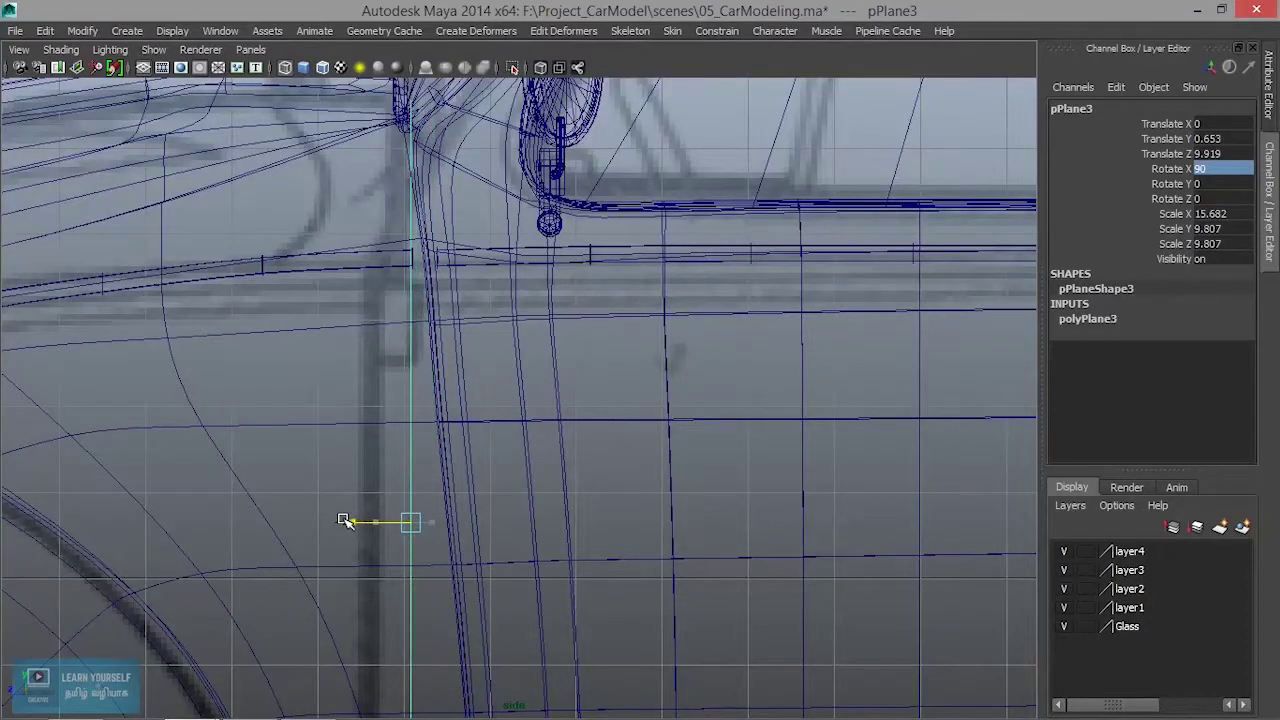
{"action": "middle_click_drag", "start_coordinate": [492, 351], "coordinate": [528, 494], "text": "alt"}
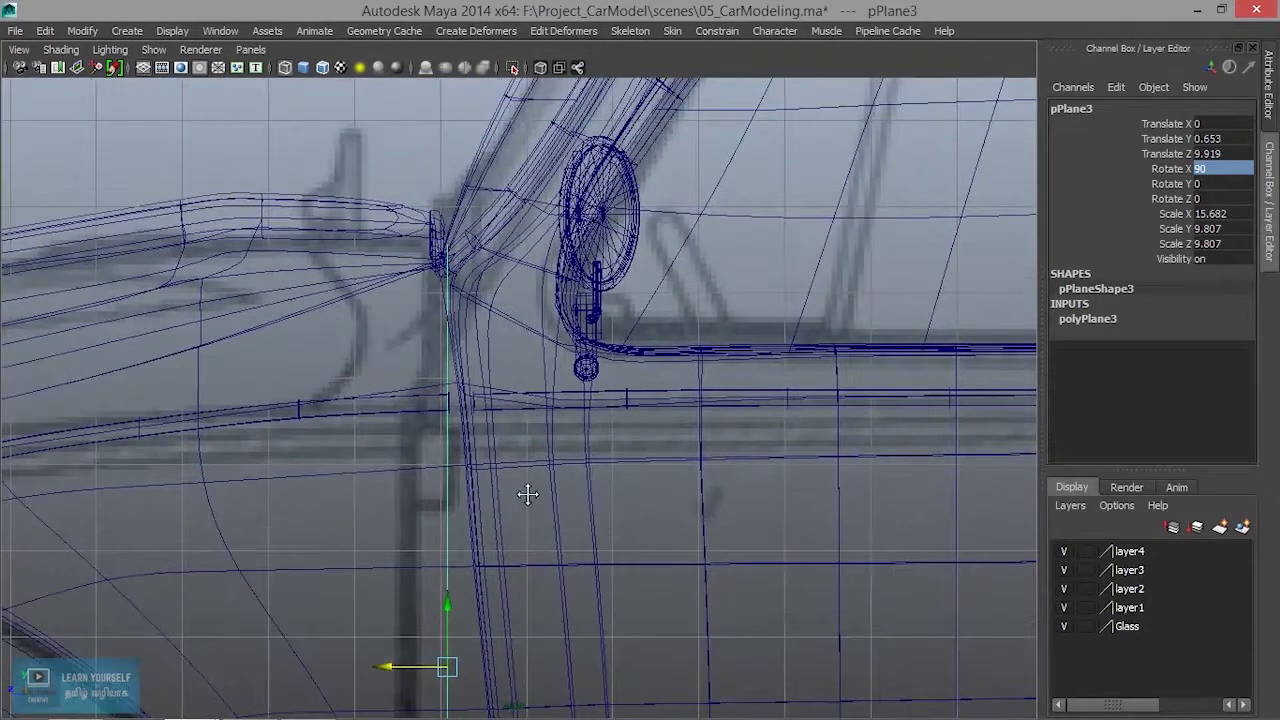
{"action": "key", "text": "space"}
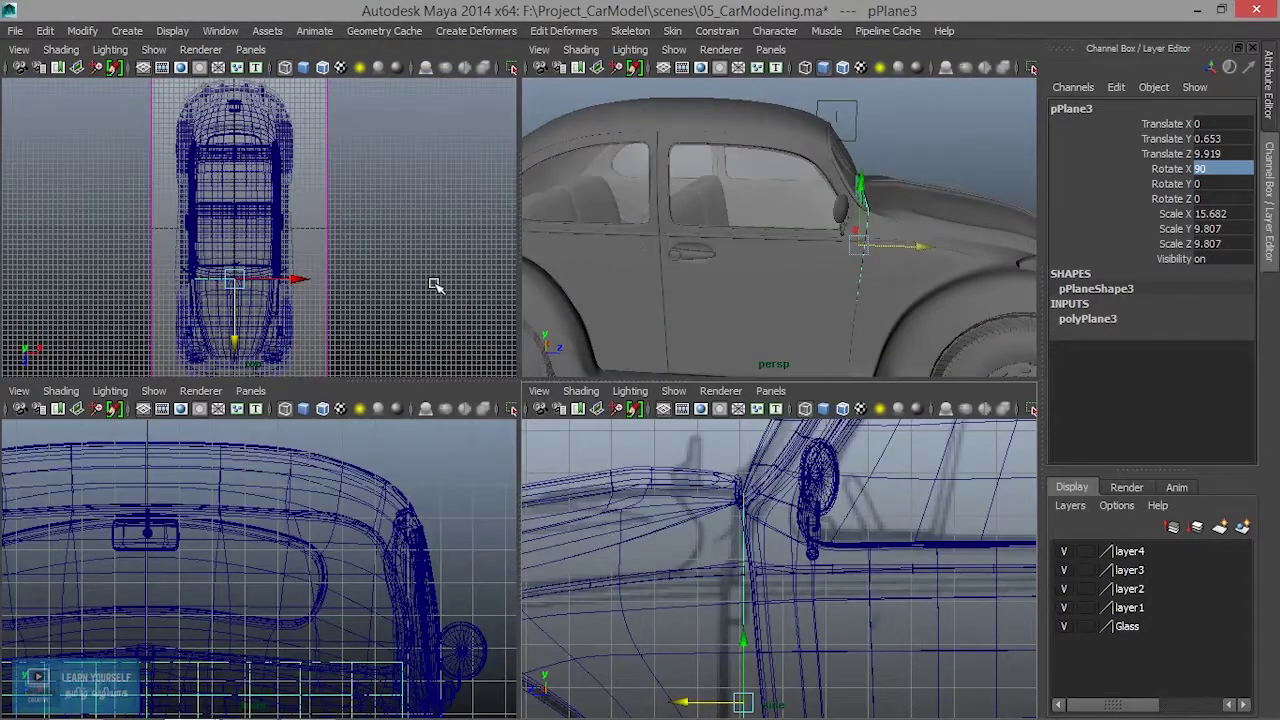
{"action": "key", "text": "space"}
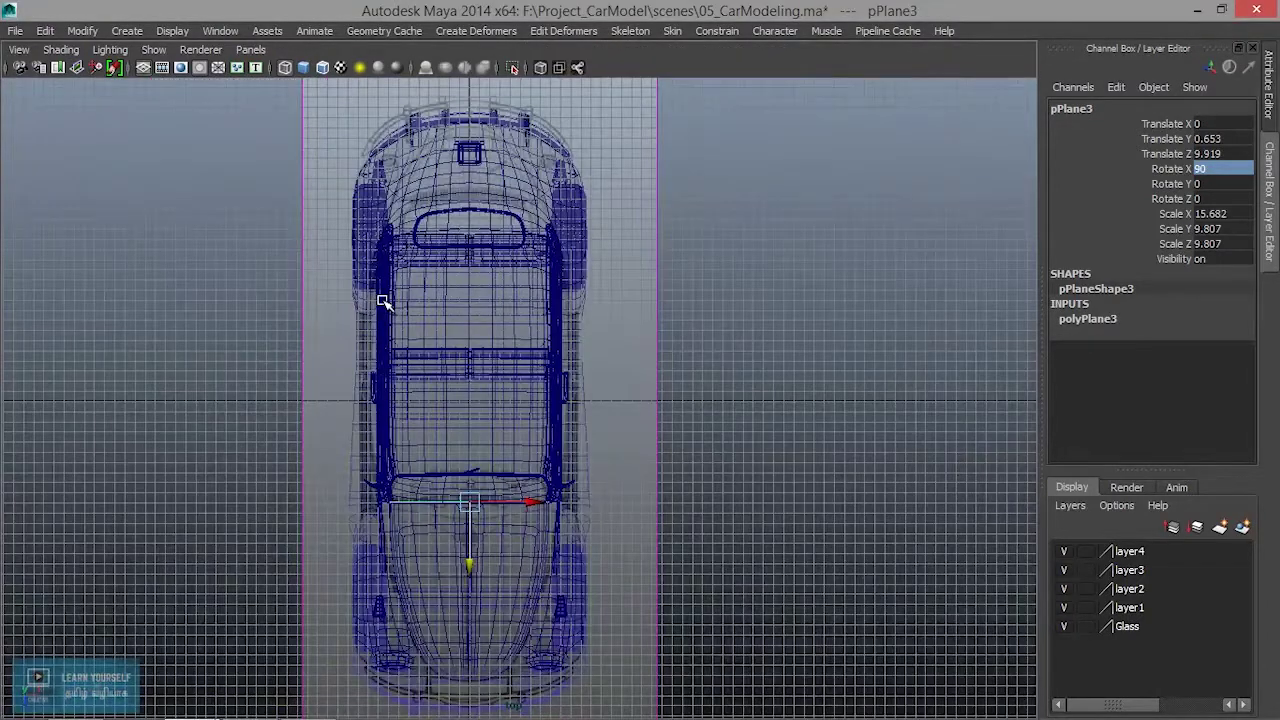
{"action": "key", "text": "f"}
{"action": "left_click_drag", "start_coordinate": [518, 462], "coordinate": [518, 466]}
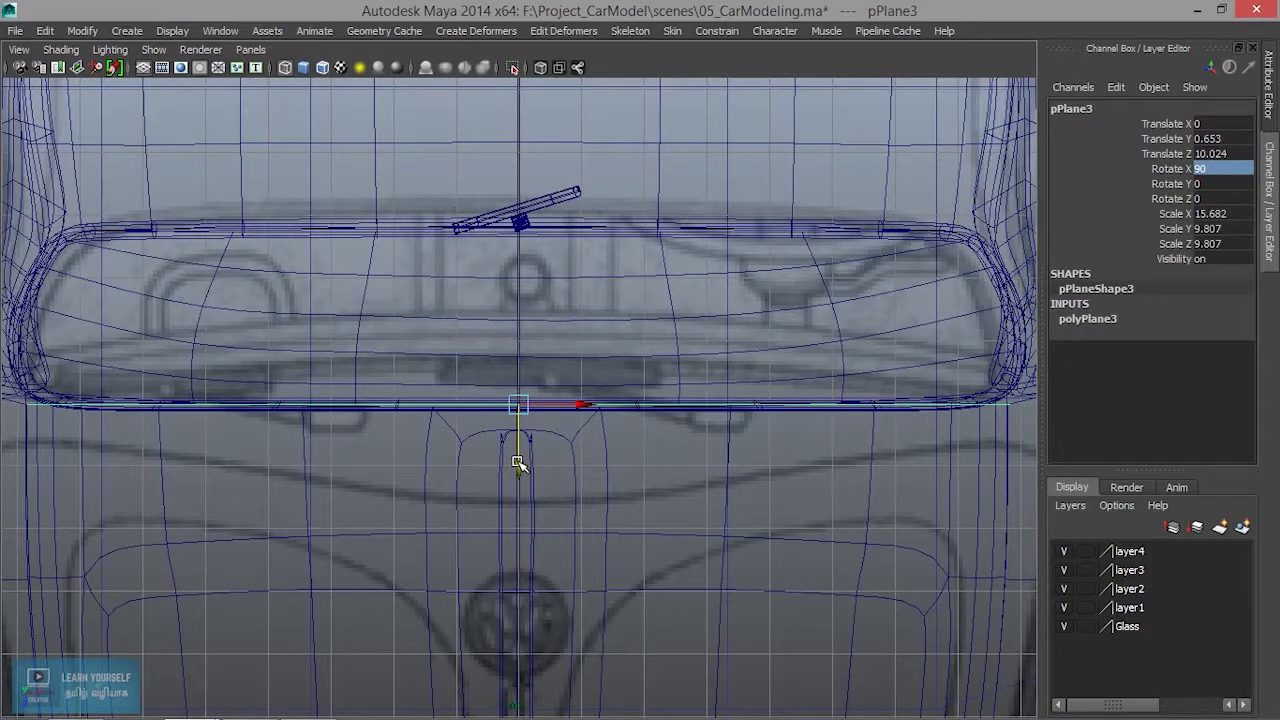
{"action": "scroll", "coordinate": [518, 462], "scroll_direction": "down", "scroll_amount": 2}
{"action": "scroll", "coordinate": [518, 462], "scroll_direction": "up", "scroll_amount": 2}
{"action": "middle_click_drag", "start_coordinate": [469, 494], "coordinate": [674, 494], "text": "alt"}
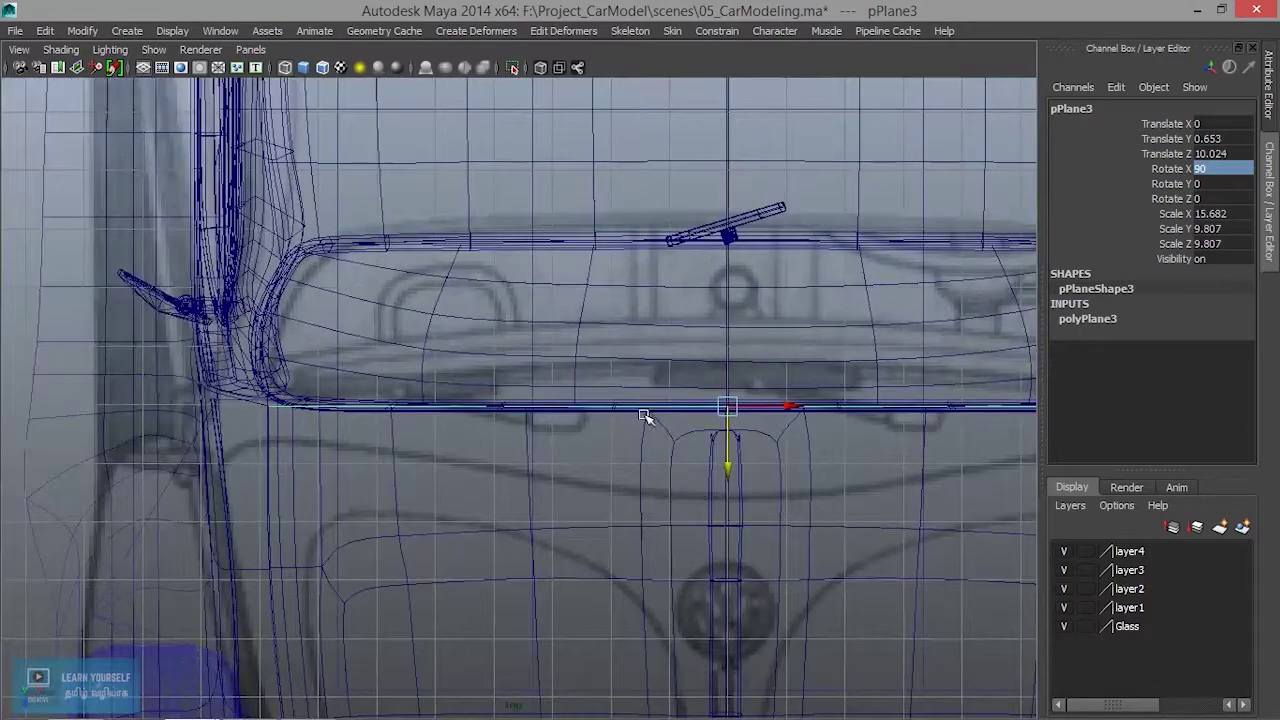
Reselect the whole plane and view it from inside the car in face selection mode.
{"action": "right_click_drag", "start_coordinate": [642, 408], "coordinate": [625, 385]}
{"action": "scroll", "coordinate": [850, 437], "scroll_direction": "down", "scroll_amount": 3}
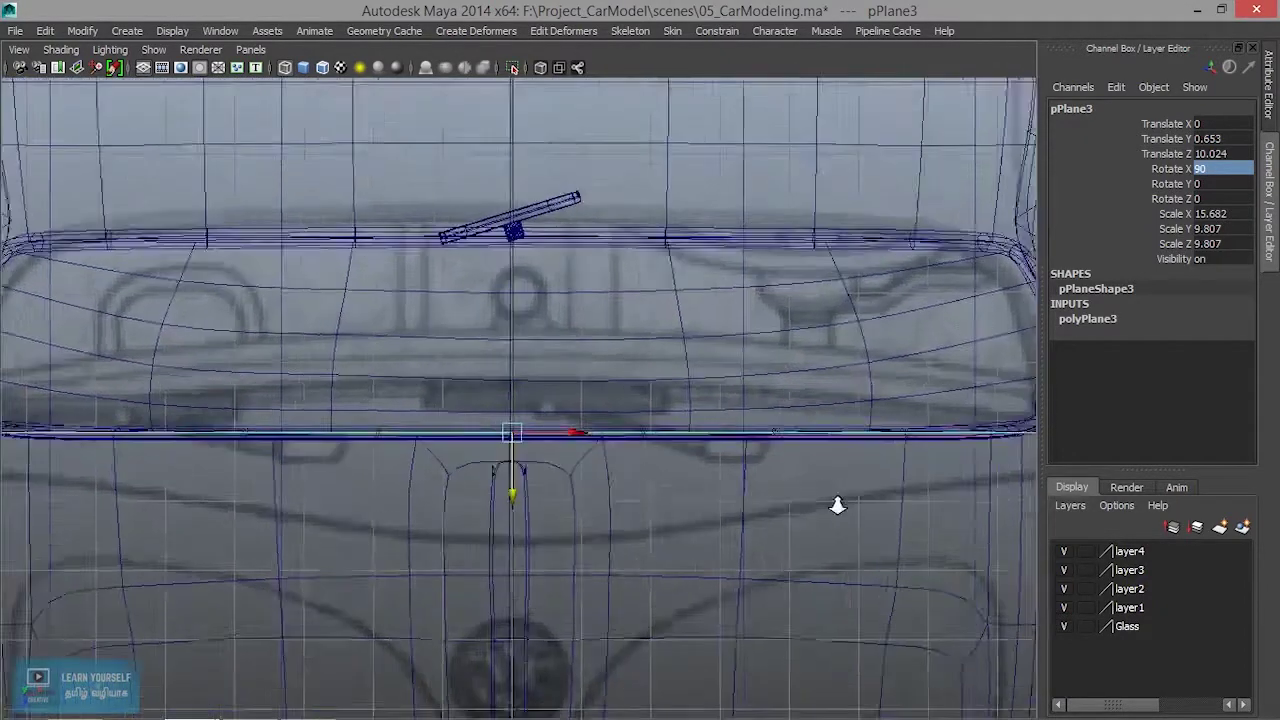
{"action": "scroll", "coordinate": [770, 487], "scroll_direction": "up", "scroll_amount": 5}
{"action": "right_click_drag", "start_coordinate": [705, 457], "coordinate": [708, 421]}
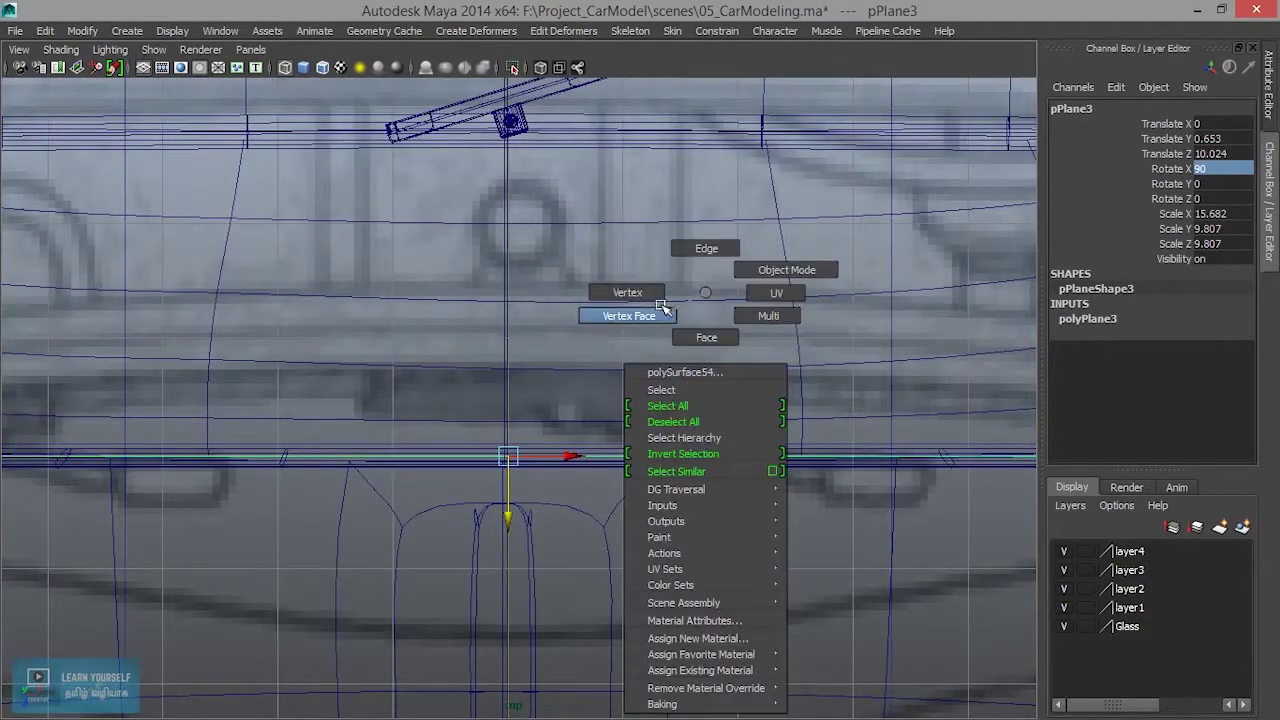
{"action": "scroll", "coordinate": [708, 421], "scroll_direction": "down", "scroll_amount": 3}
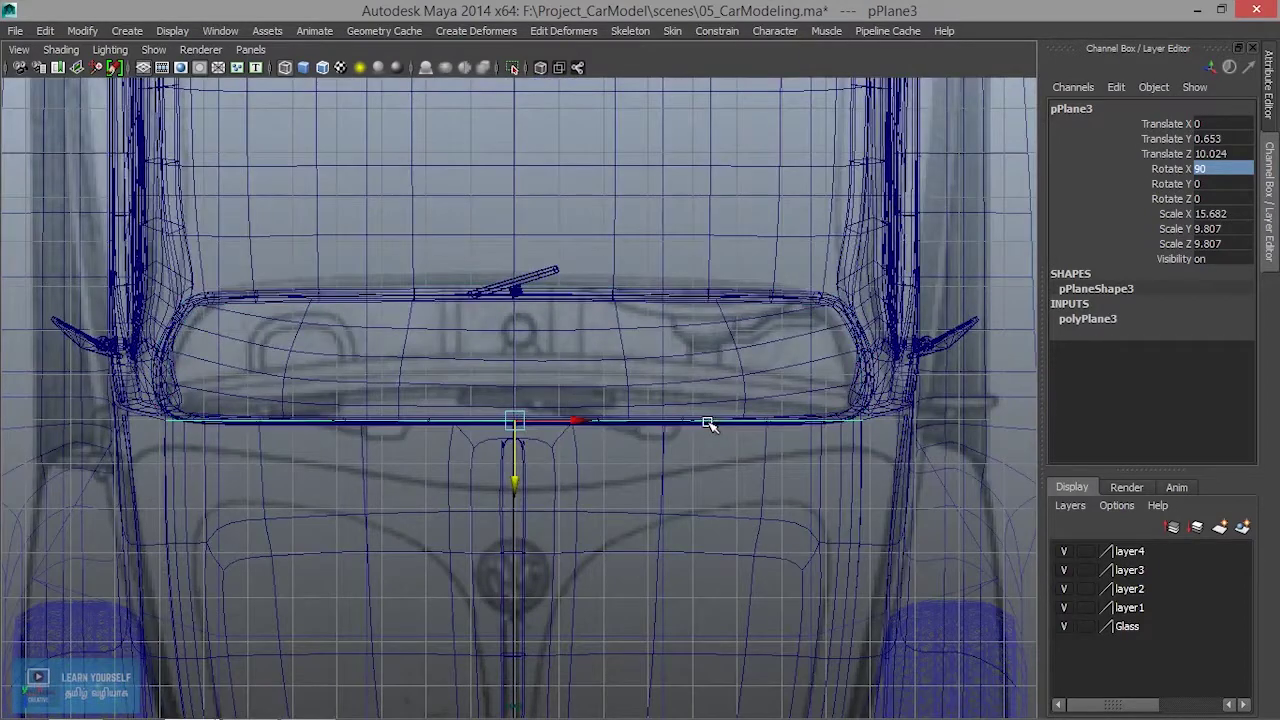
{"action": "key", "text": "space"}
{"action": "key", "text": "space"}
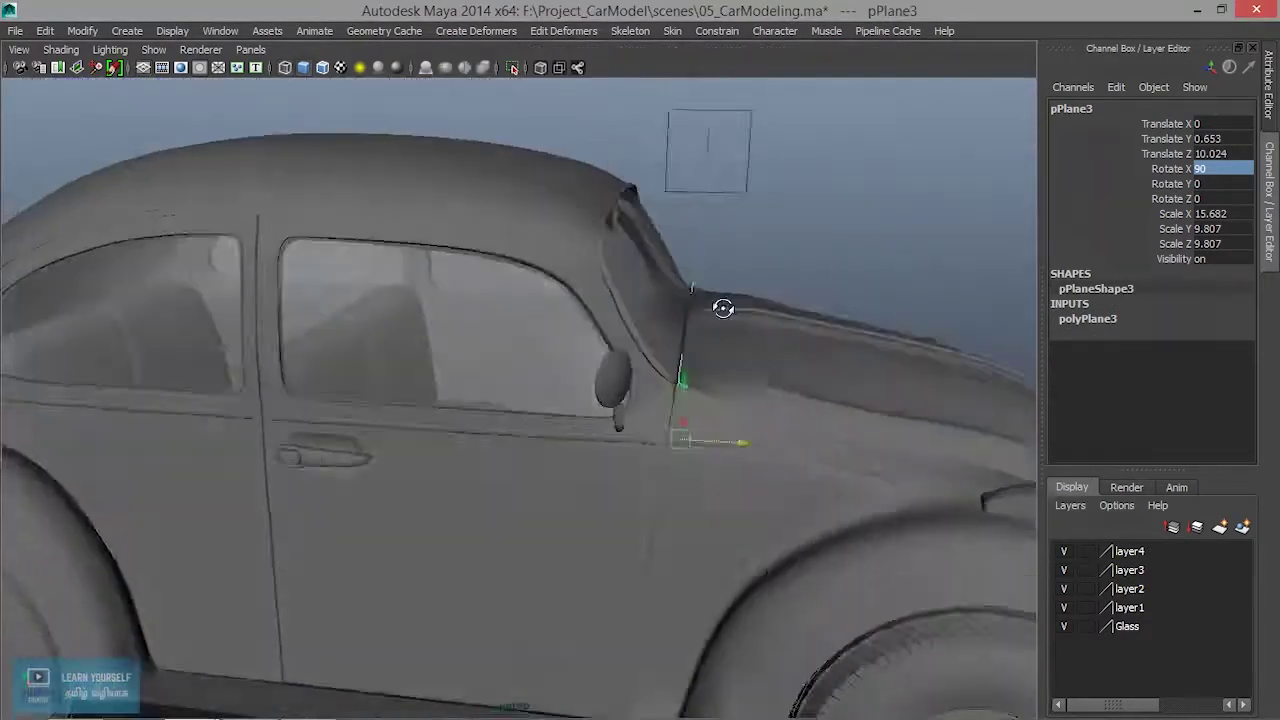
{"action": "left_click_drag", "start_coordinate": [748, 305], "coordinate": [586, 309], "text": "alt"}
{"action": "right_click_drag", "start_coordinate": [586, 309], "coordinate": [463, 380], "text": "alt"}
{"action": "mouse_move", "coordinate": [463, 380]}
{"action": "left_mouse_down", "text": "alt"}
{"action": "mouse_move", "coordinate": [740, 363]}
{"action": "mouse_move", "coordinate": [698, 248]}
{"action": "left_mouse_up", "text": "alt"}
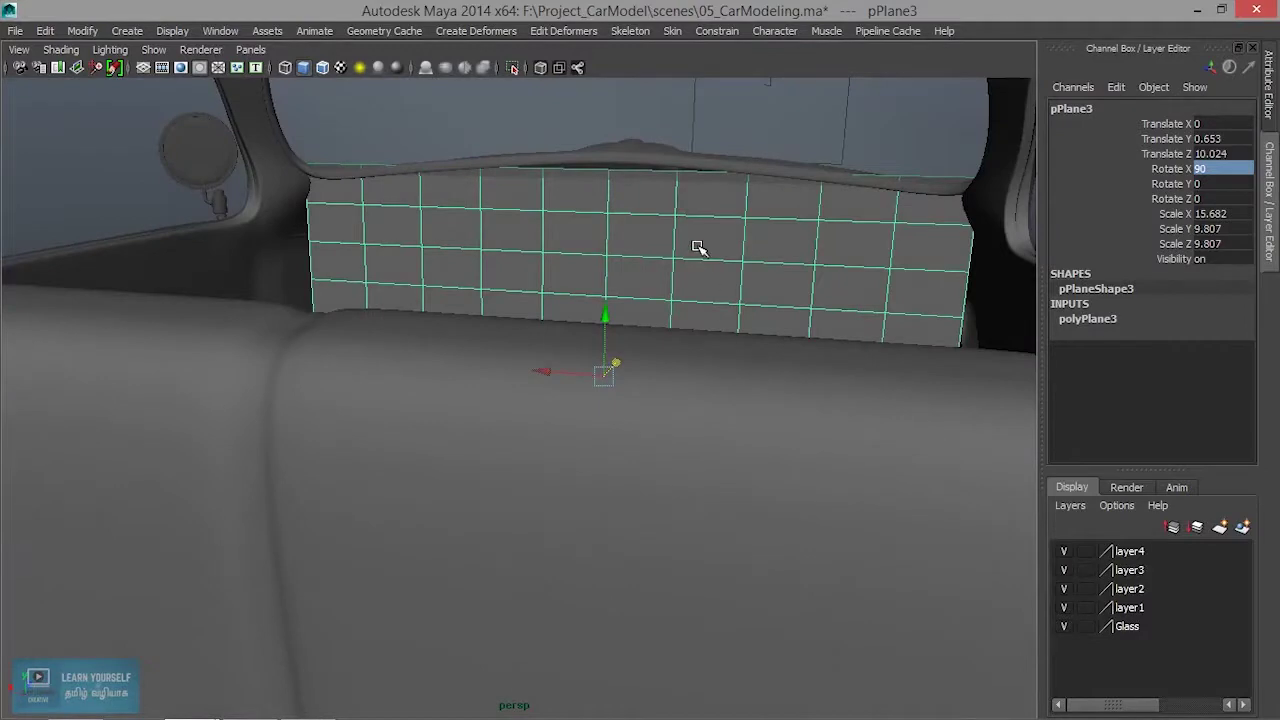
{"action": "right_click_drag", "start_coordinate": [698, 248], "coordinate": [692, 285]}
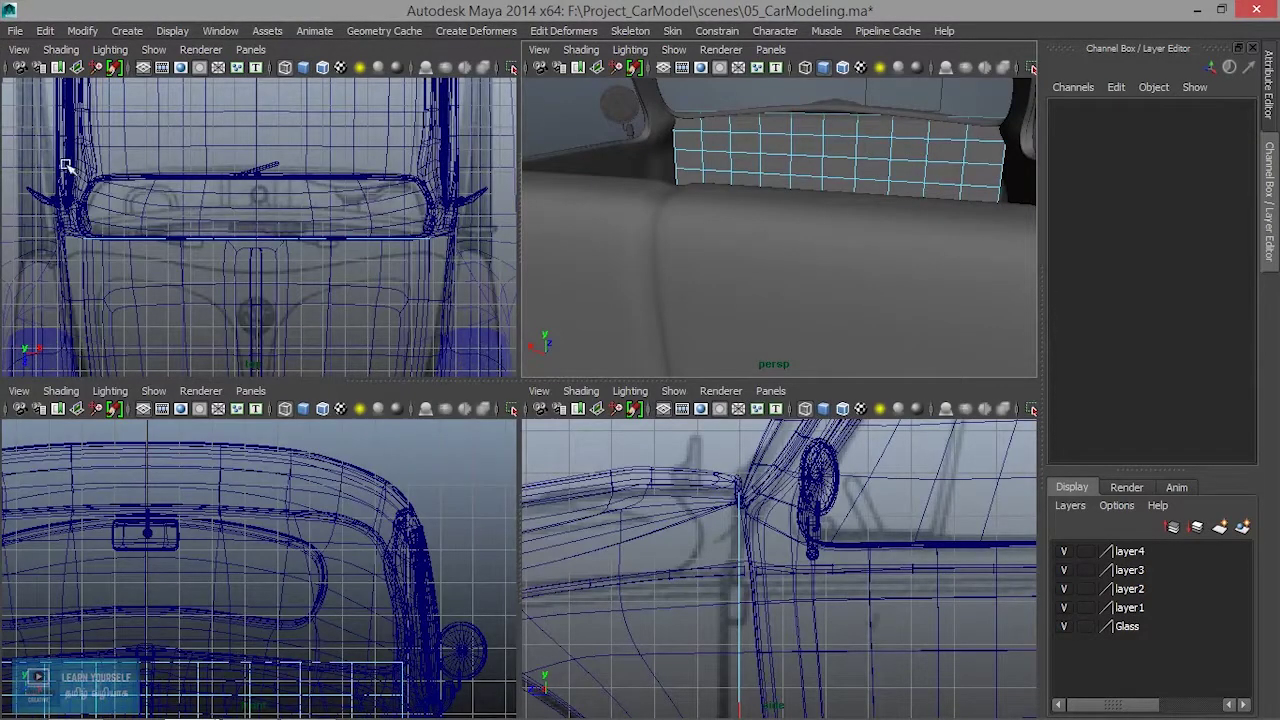
Delete a strip of five faces from the plane.
{"action": "left_click_drag", "start_coordinate": [40, 172], "coordinate": [250, 330]}
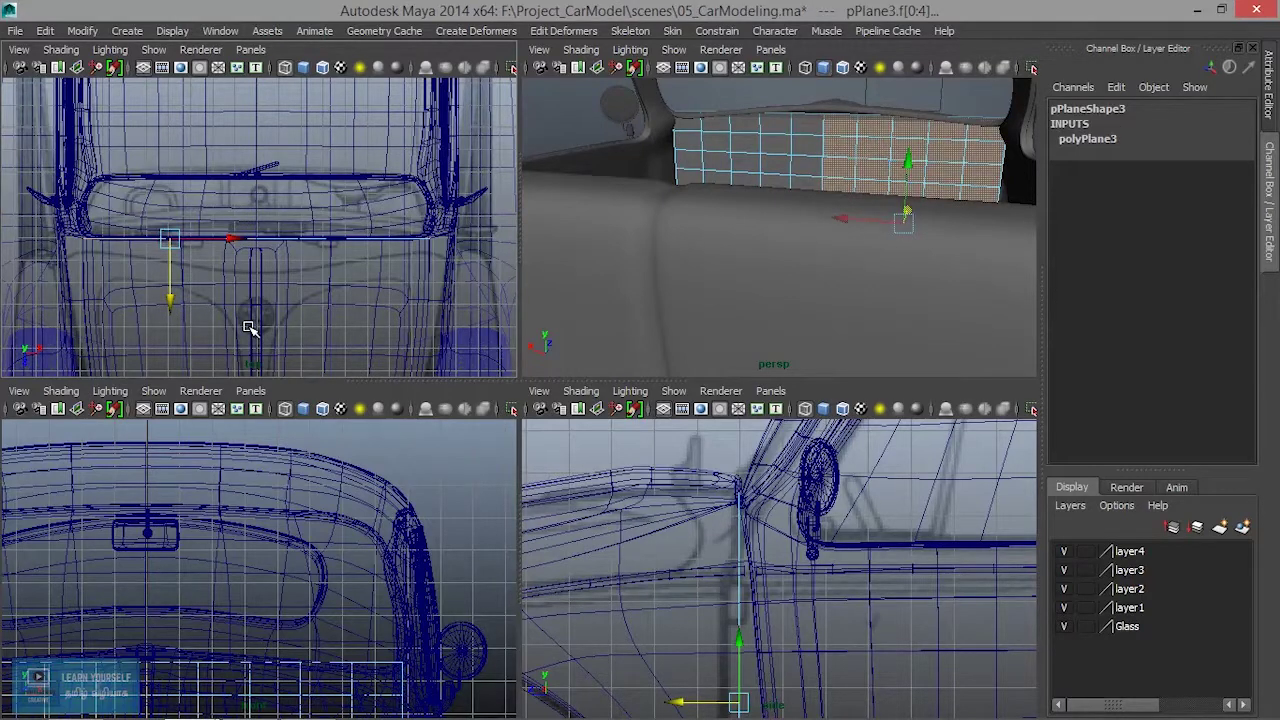
{"action": "key", "text": "Delete"}
{"action": "key", "text": "space"}
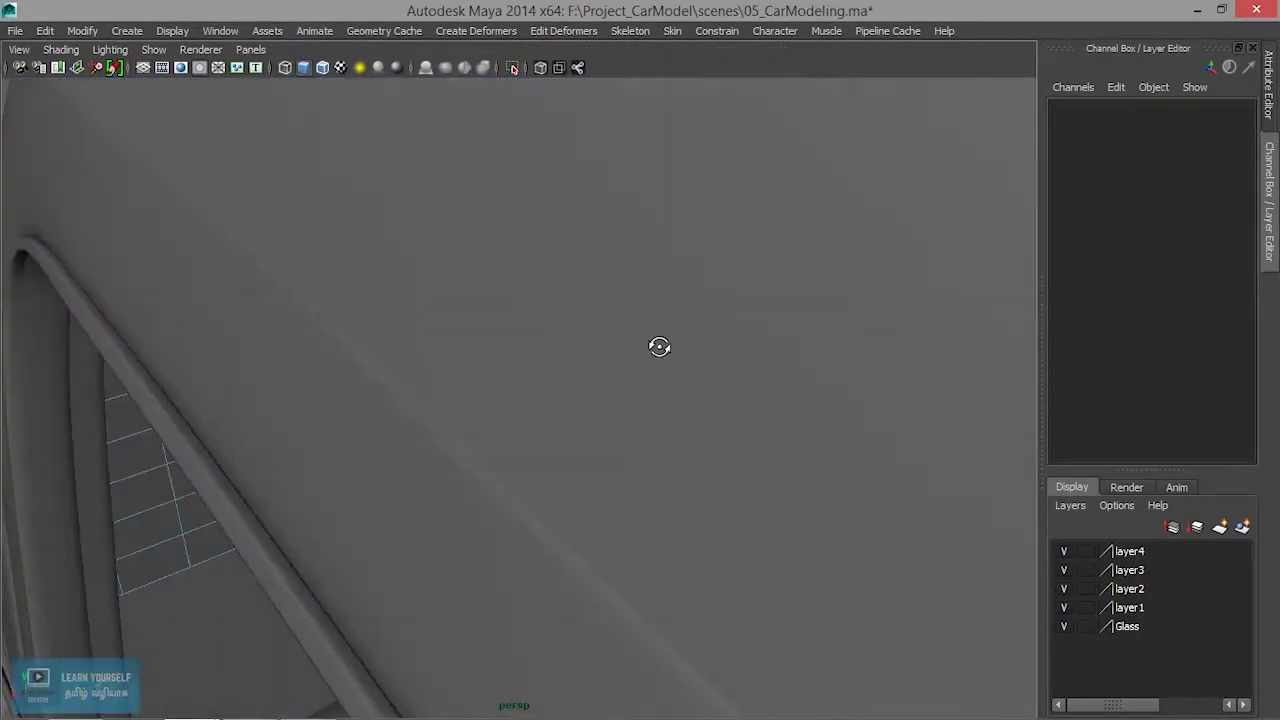
{"action": "left_click_drag", "start_coordinate": [601, 334], "coordinate": [497, 309], "text": "alt"}
{"action": "mouse_move", "coordinate": [497, 309]}
{"action": "right_mouse_down", "text": "alt"}
{"action": "mouse_move", "coordinate": [622, 402]}
{"action": "mouse_move", "coordinate": [600, 346]}
{"action": "right_mouse_up", "text": "alt"}
{"action": "mouse_move", "coordinate": [600, 346]}
{"action": "left_mouse_down", "text": "alt"}
{"action": "mouse_move", "coordinate": [705, 374]}
{"action": "mouse_move", "coordinate": [511, 346]}
{"action": "left_mouse_up", "text": "alt"}
Raise the plane's top-left corner vertex along Y up to the pillar.
{"action": "right_click_drag", "start_coordinate": [514, 292], "coordinate": [457, 267]}
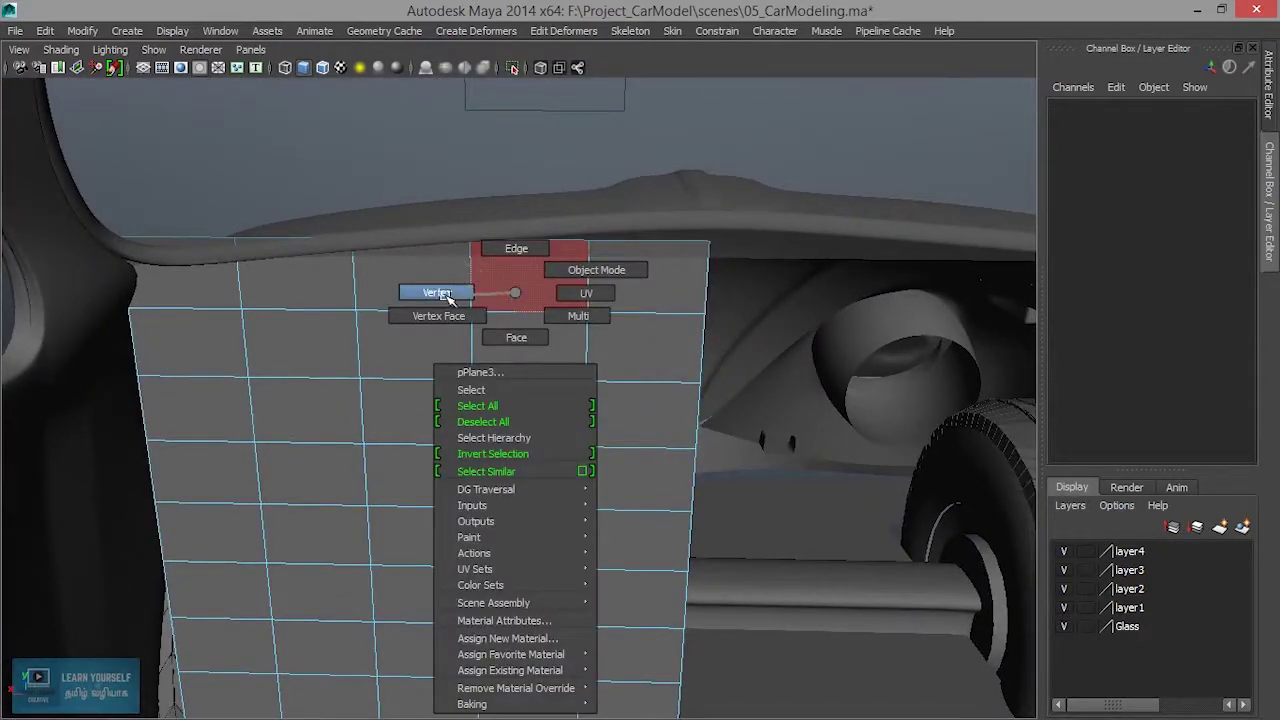
{"action": "mouse_move", "coordinate": [409, 311]}
{"action": "left_mouse_down", "text": "alt"}
{"action": "mouse_move", "coordinate": [397, 277]}
{"action": "mouse_move", "coordinate": [506, 220]}
{"action": "left_mouse_up", "text": "alt"}
{"action": "right_click_drag", "start_coordinate": [506, 220], "coordinate": [228, 252], "text": "alt"}
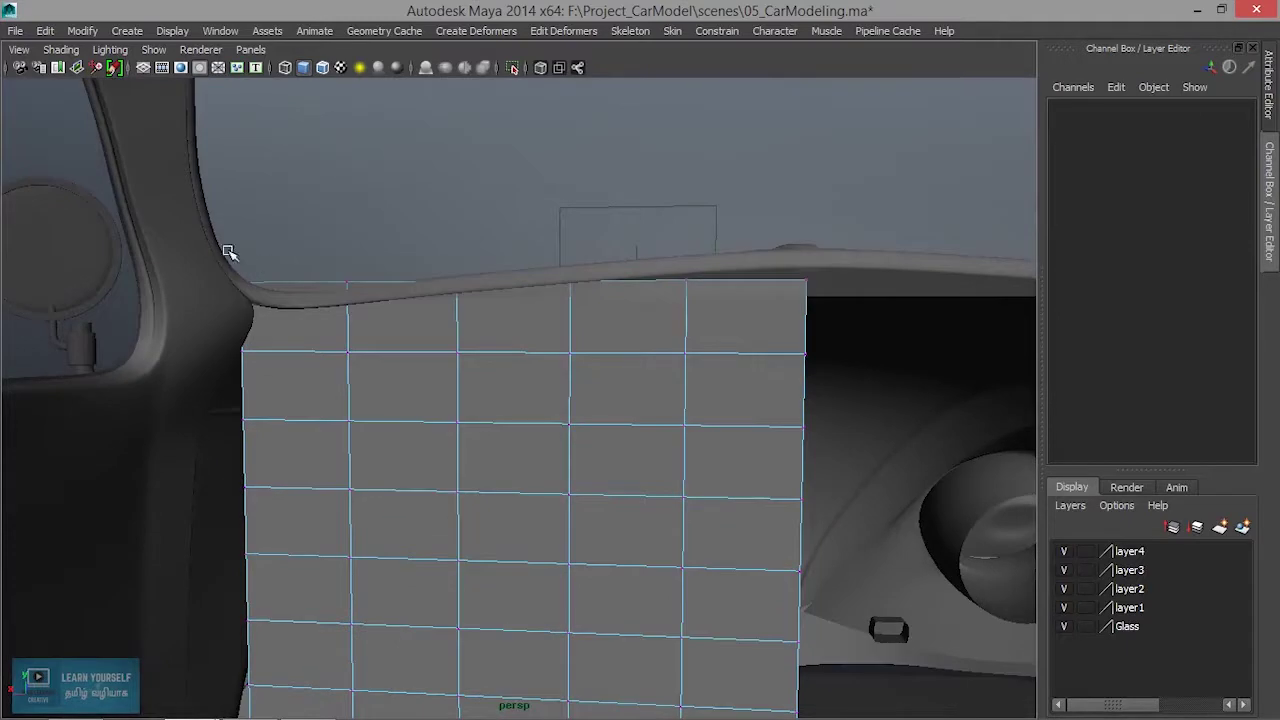
{"action": "left_click", "coordinate": [266, 282]}
{"action": "left_click_drag", "start_coordinate": [247, 212], "coordinate": [240, 232]}
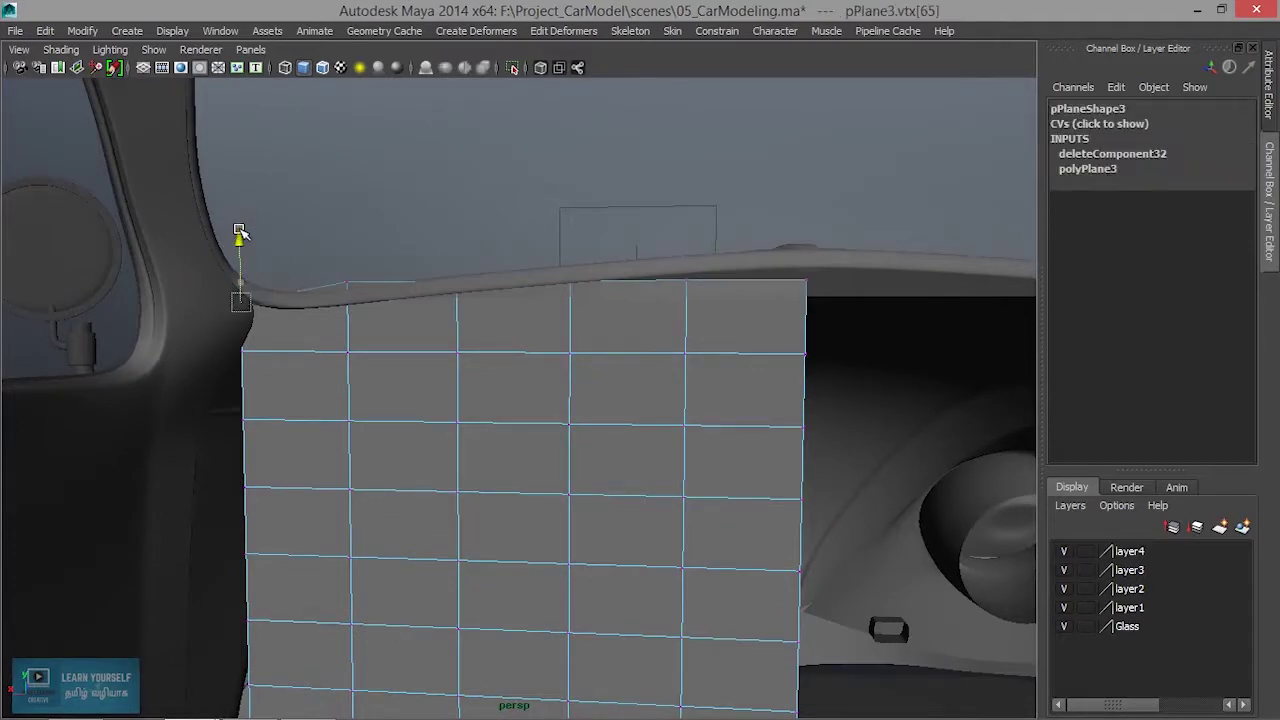
Lift the remaining top-edge vertices up until they touch the car body.
{"action": "left_click_drag", "start_coordinate": [370, 308], "coordinate": [370, 308]}
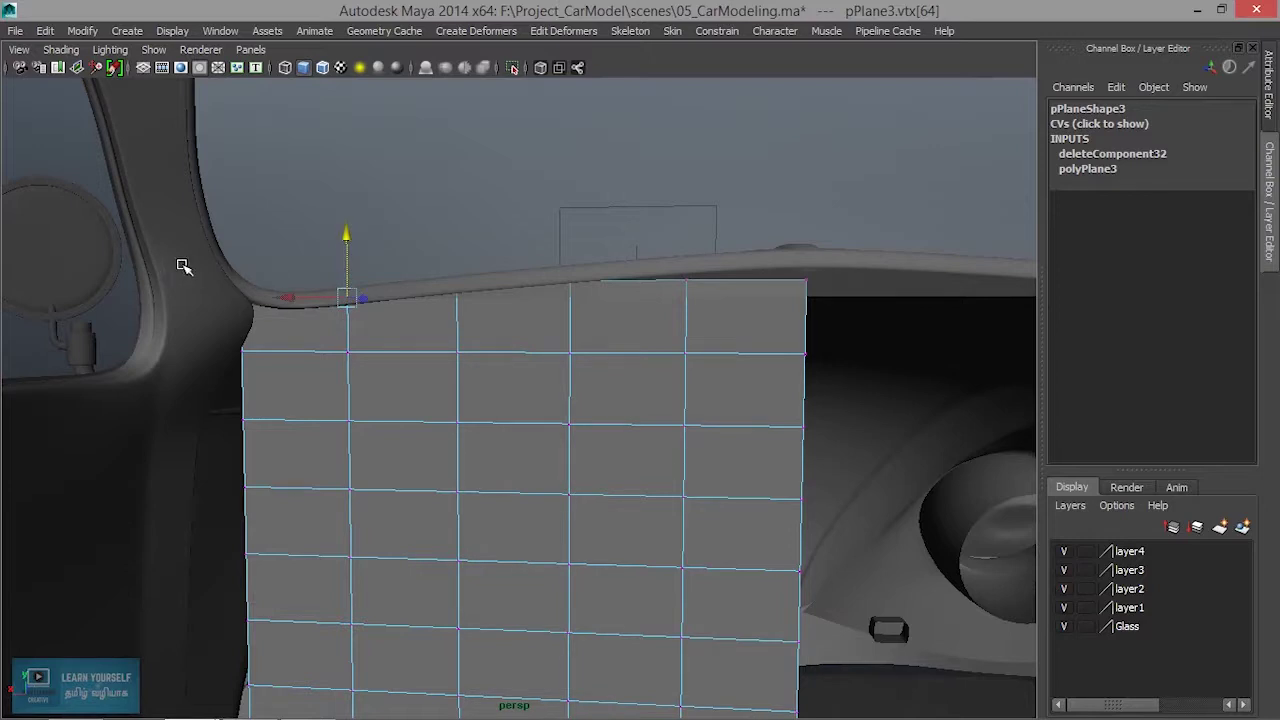
{"action": "left_click_drag", "start_coordinate": [263, 313], "coordinate": [263, 313]}
{"action": "mouse_move", "coordinate": [294, 403]}
{"action": "left_mouse_down", "text": "alt"}
{"action": "mouse_move", "coordinate": [233, 413]}
{"action": "mouse_move", "coordinate": [316, 447]}
{"action": "left_mouse_up", "text": "alt"}
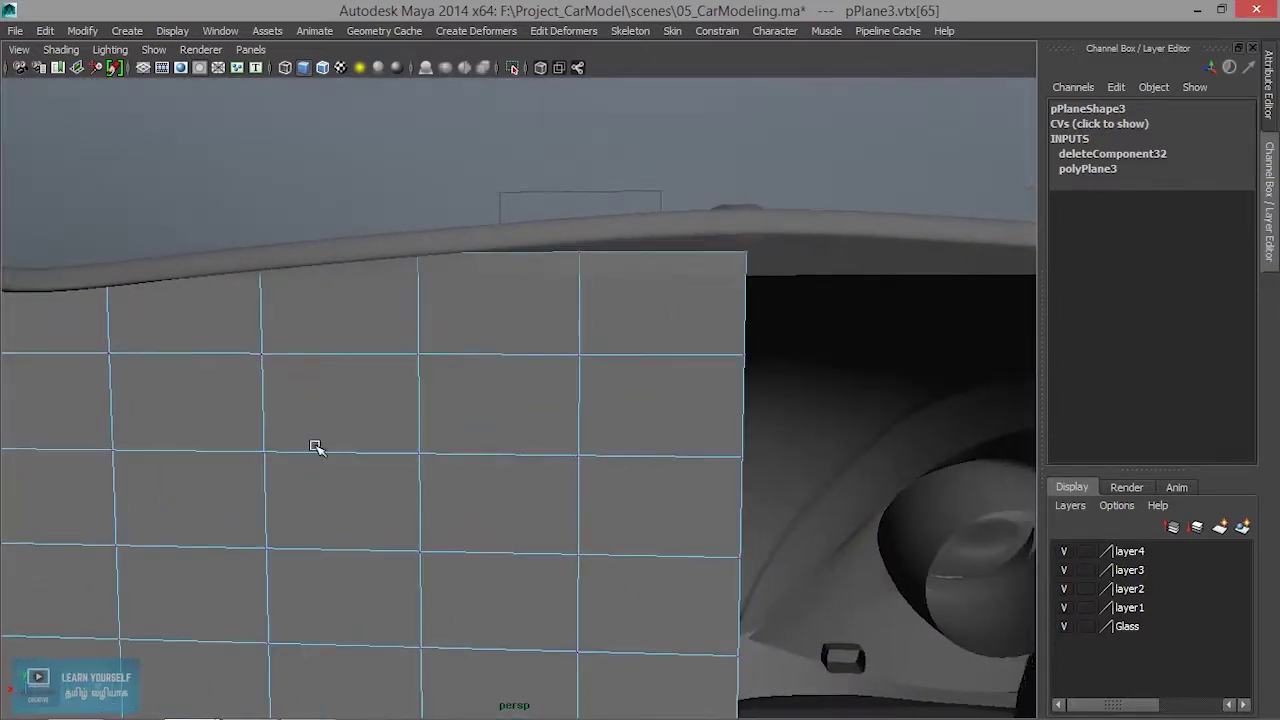
{"action": "left_click_drag", "start_coordinate": [577, 178], "coordinate": [581, 160]}
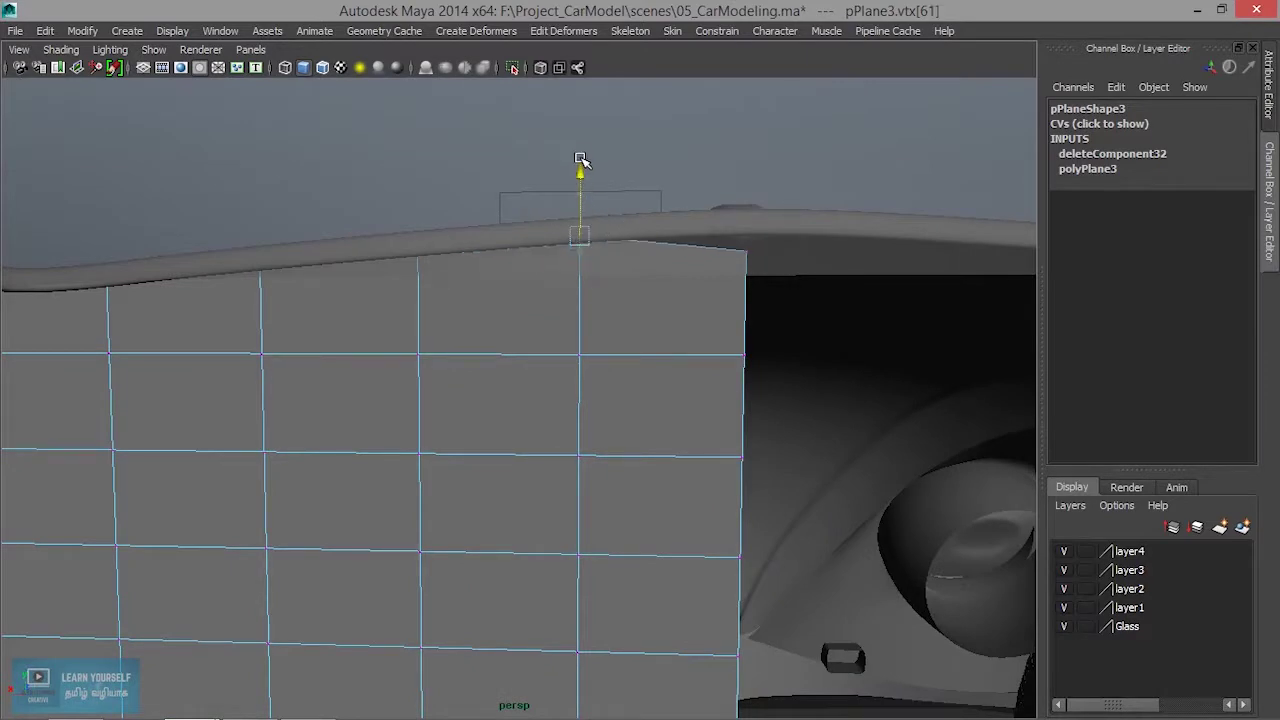
{"action": "left_click", "coordinate": [746, 250]}
{"action": "left_click_drag", "start_coordinate": [750, 186], "coordinate": [751, 165]}
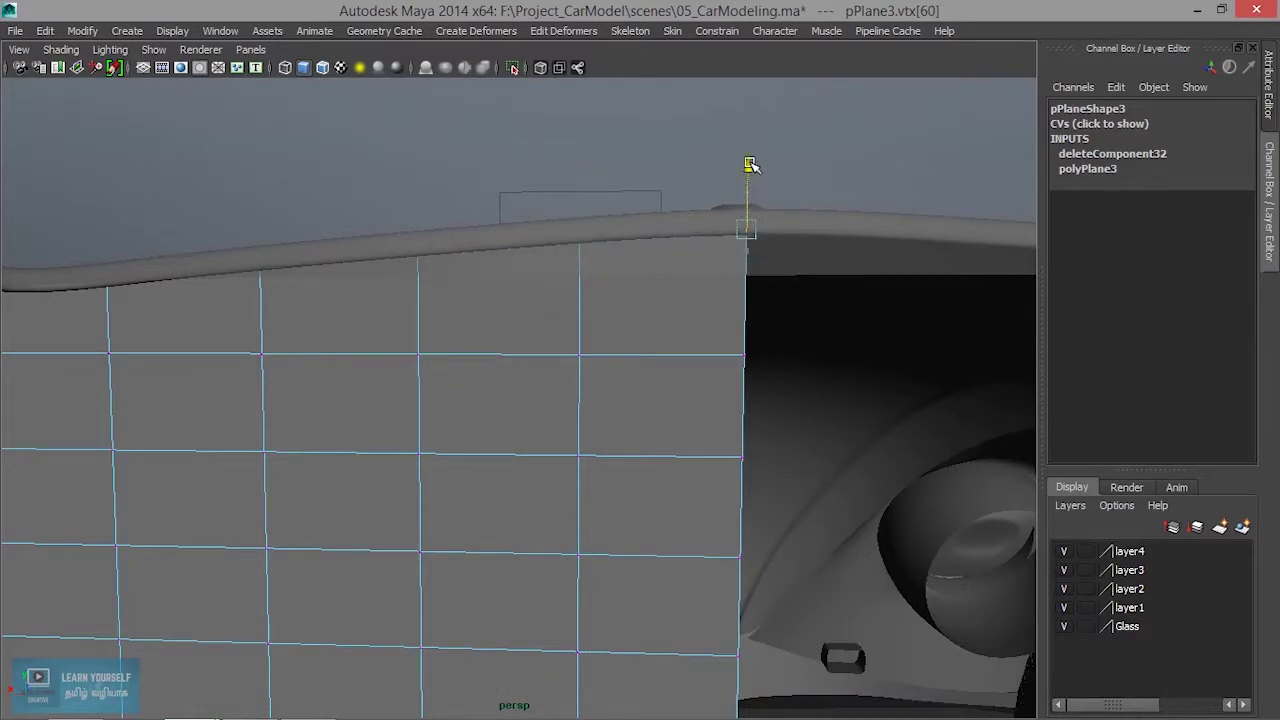
{"action": "key", "text": "space"}
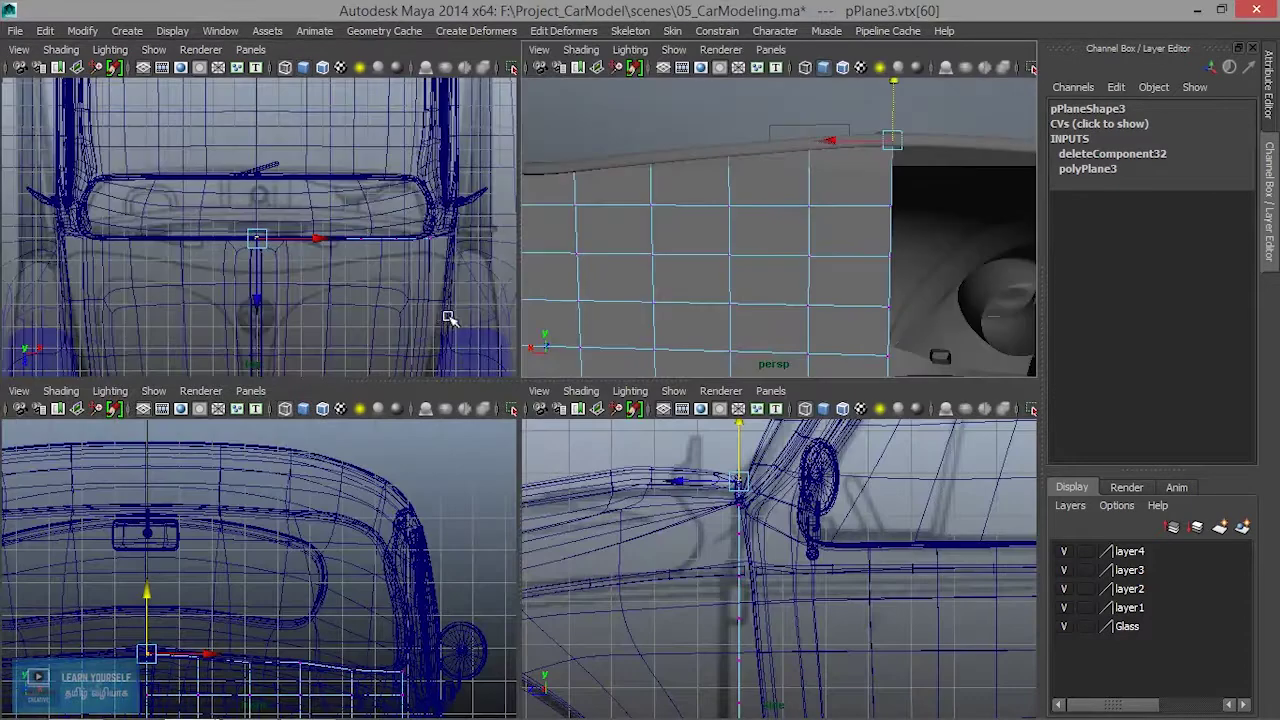
In the top view, lower the first three edge vertices onto the body outline.
{"action": "key", "text": "space"}
{"action": "right_click_drag", "start_coordinate": [443, 314], "coordinate": [556, 477], "text": "alt"}
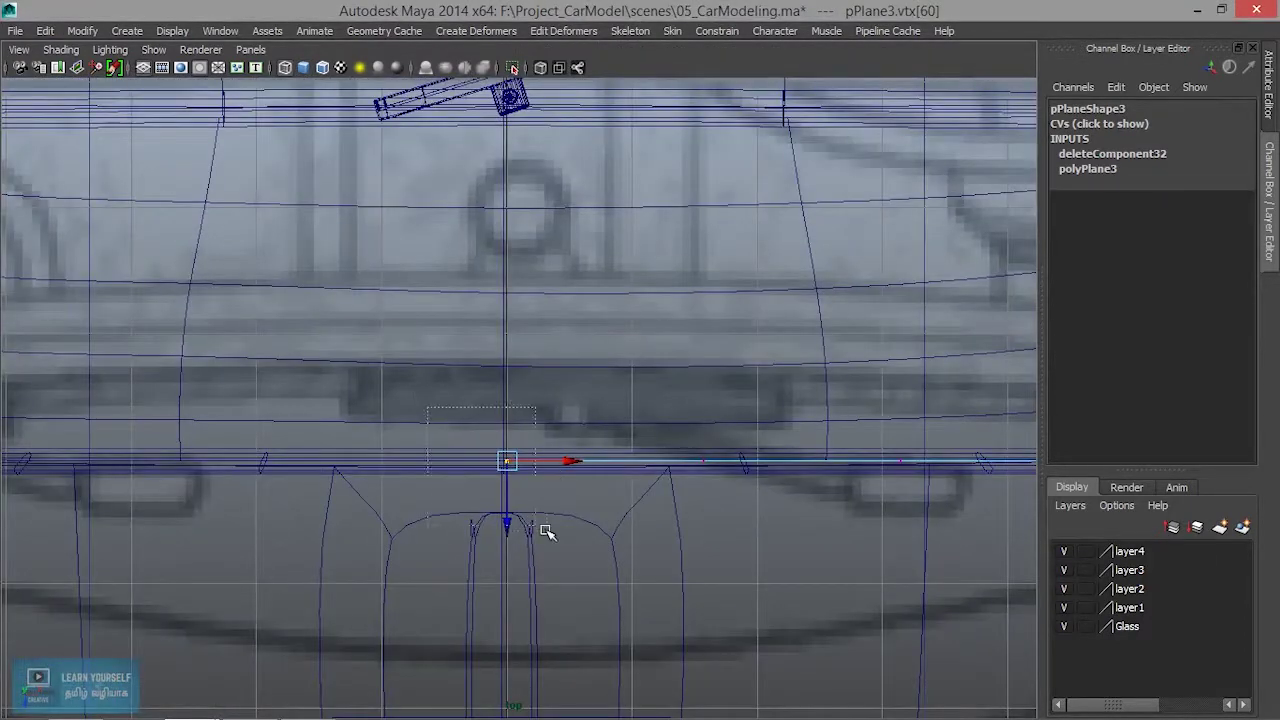
{"action": "middle_click_drag", "start_coordinate": [551, 534], "coordinate": [465, 466], "text": "alt"}
{"action": "left_click_drag", "start_coordinate": [423, 452], "coordinate": [427, 465]}
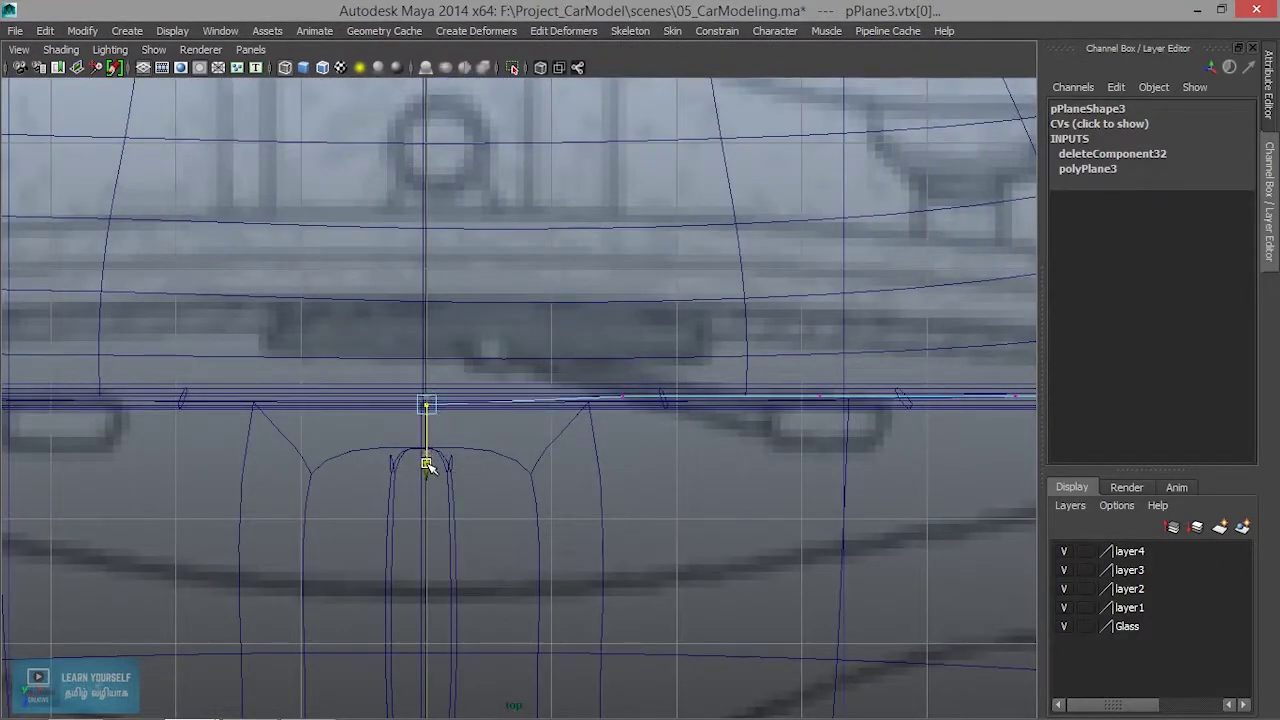
{"action": "mouse_move", "coordinate": [561, 340]}
{"action": "left_mouse_down"}
{"action": "mouse_move", "coordinate": [658, 458]}
{"action": "mouse_move", "coordinate": [617, 463]}
{"action": "left_mouse_up"}
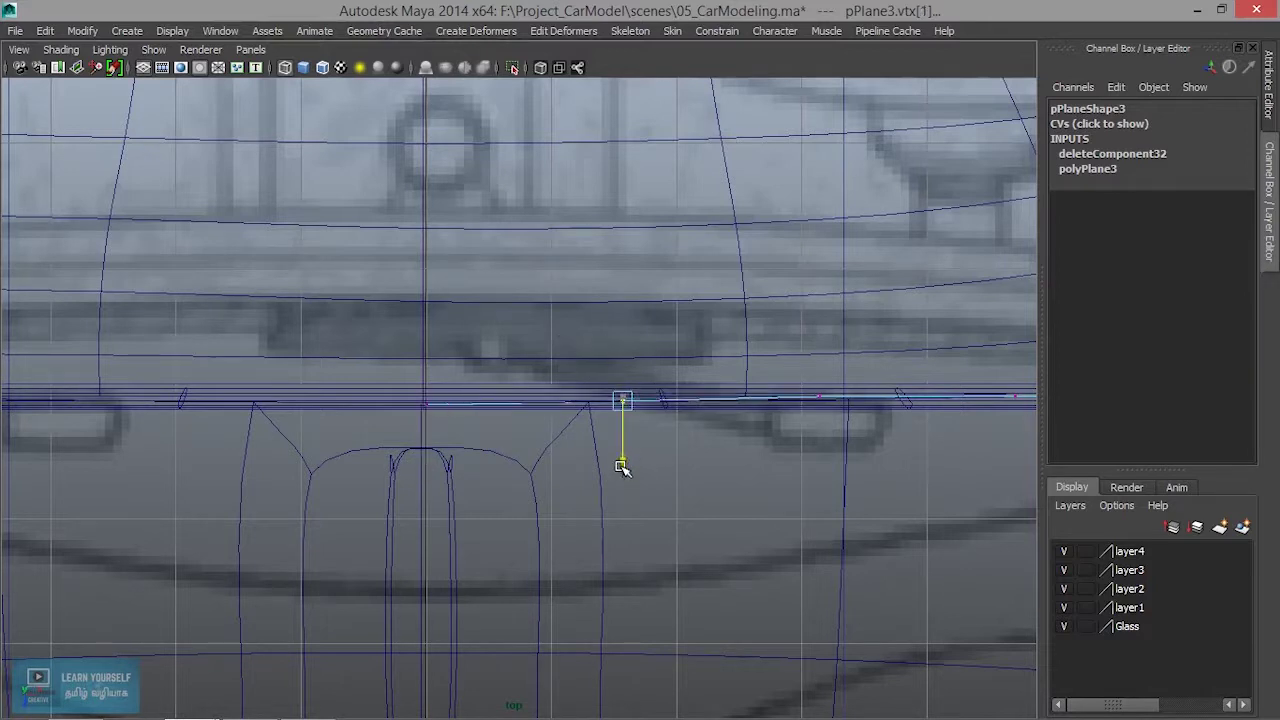
{"action": "middle_click_drag", "start_coordinate": [714, 466], "coordinate": [334, 478], "text": "alt"}
{"action": "left_click", "coordinate": [437, 410]}
{"action": "left_click", "coordinate": [432, 482]}
{"action": "left_click", "coordinate": [437, 410]}
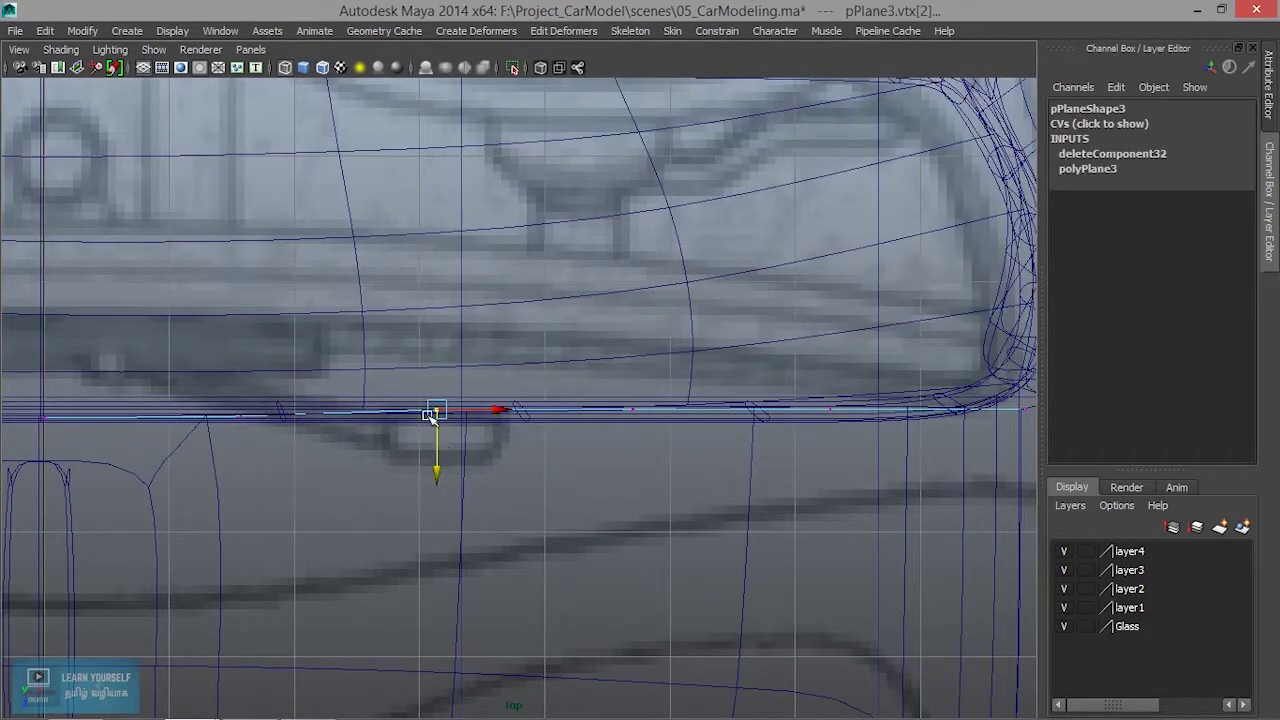
{"action": "left_click_drag", "start_coordinate": [436, 474], "coordinate": [437, 485]}
Shift the remaining edge vertices so the edge follows the outline toward the wheel arch.
{"action": "left_click", "coordinate": [648, 408]}
{"action": "left_click_drag", "start_coordinate": [637, 478], "coordinate": [637, 486]}
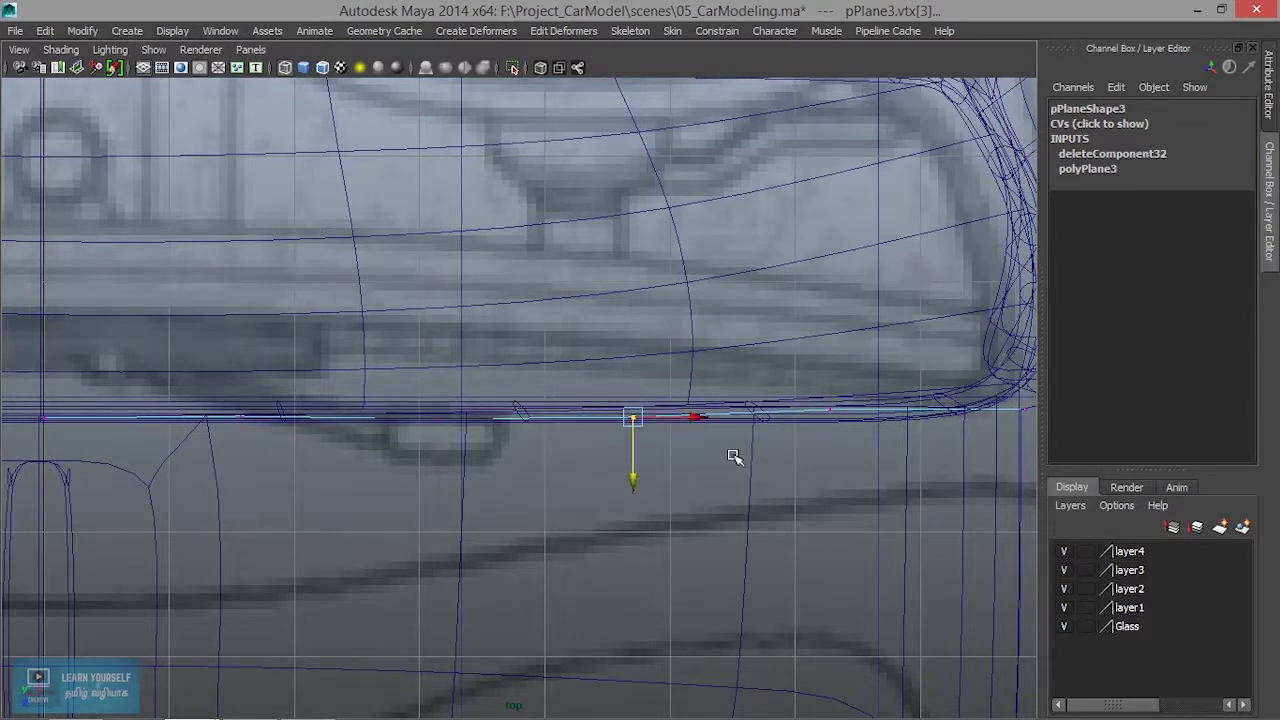
{"action": "left_click_drag", "start_coordinate": [882, 472], "coordinate": [882, 472]}
{"action": "middle_click_drag", "start_coordinate": [882, 472], "coordinate": [590, 490], "text": "alt"}
{"action": "left_click_drag", "start_coordinate": [556, 487], "coordinate": [552, 488]}
{"action": "mouse_move", "coordinate": [699, 377]}
{"action": "left_mouse_down"}
{"action": "mouse_move", "coordinate": [775, 449]}
{"action": "mouse_move", "coordinate": [737, 405]}
{"action": "left_mouse_up"}
{"action": "mouse_move", "coordinate": [514, 389]}
{"action": "left_mouse_down"}
{"action": "mouse_move", "coordinate": [597, 438]}
{"action": "mouse_move", "coordinate": [714, 418]}
{"action": "left_mouse_up"}
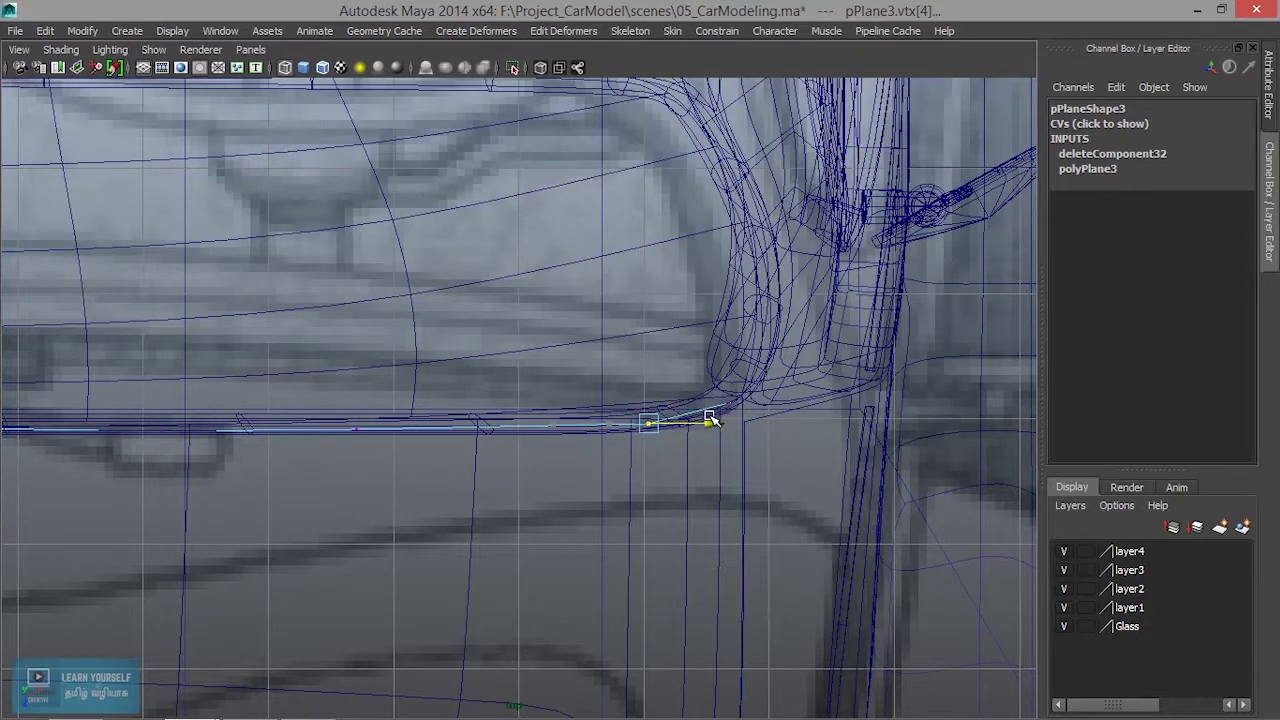
{"action": "key", "text": "space"}
{"action": "key", "text": "space"}
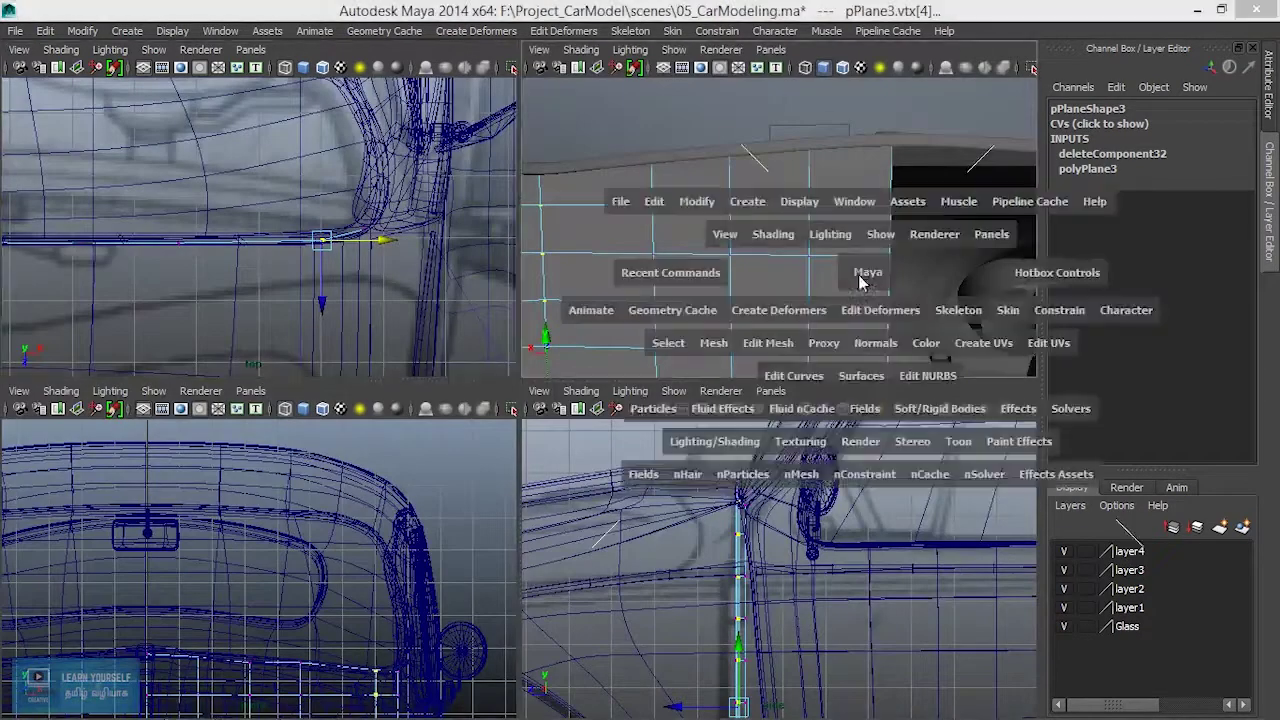
Select the plane's whole left column of vertices, including the bottom-left ones.
{"action": "left_click_drag", "start_coordinate": [640, 326], "coordinate": [597, 354], "text": "alt"}
{"action": "right_click_drag", "start_coordinate": [634, 139], "coordinate": [591, 300], "text": "alt"}
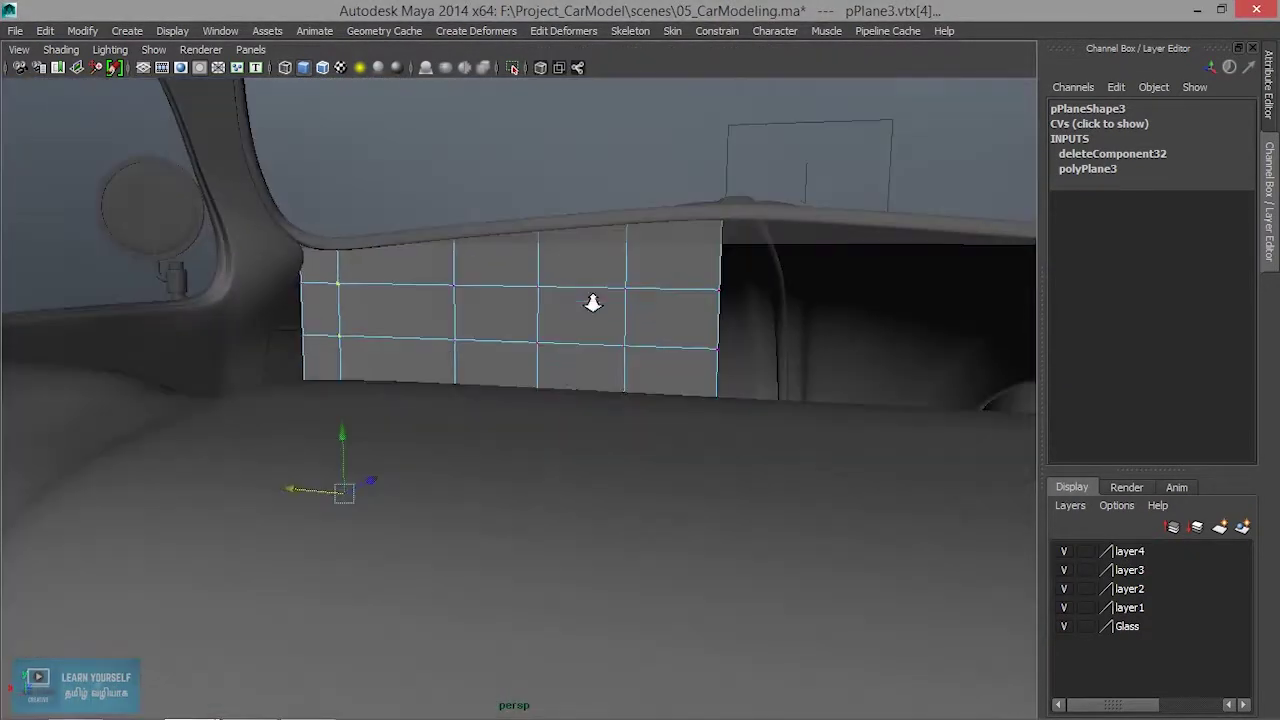
{"action": "left_click_drag", "start_coordinate": [591, 300], "coordinate": [597, 274], "text": "alt"}
{"action": "right_click_drag", "start_coordinate": [597, 274], "coordinate": [580, 300], "text": "alt"}
{"action": "mouse_move", "coordinate": [580, 300]}
{"action": "left_mouse_down", "text": "alt"}
{"action": "mouse_move", "coordinate": [662, 328]}
{"action": "mouse_move", "coordinate": [629, 357]}
{"action": "mouse_move", "coordinate": [803, 423]}
{"action": "mouse_move", "coordinate": [383, 406]}
{"action": "left_mouse_up", "text": "alt"}
{"action": "middle_click_drag", "start_coordinate": [383, 406], "coordinate": [436, 433], "text": "alt"}
{"action": "left_click_drag", "start_coordinate": [436, 433], "coordinate": [481, 424], "text": "alt"}
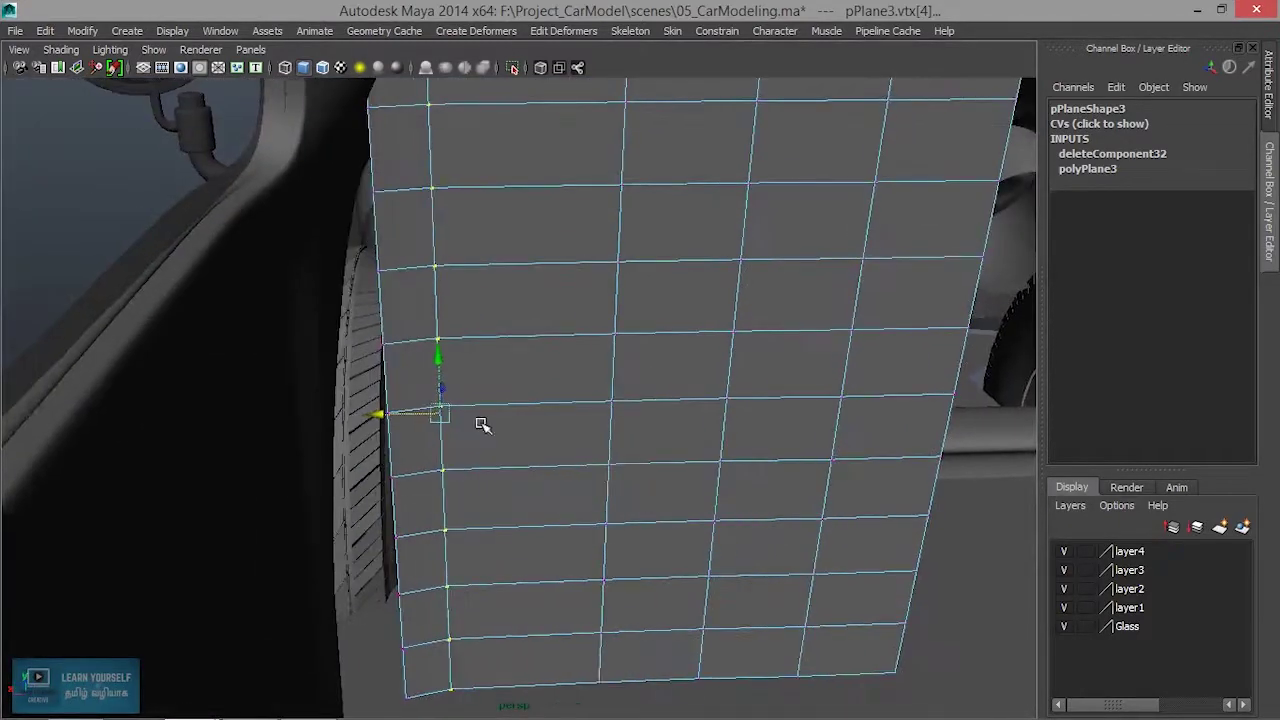
{"action": "mouse_move", "coordinate": [433, 348]}
{"action": "left_mouse_down", "text": "alt"}
{"action": "mouse_move", "coordinate": [431, 383]}
{"action": "mouse_move", "coordinate": [424, 333]}
{"action": "left_mouse_up", "text": "alt"}
{"action": "mouse_move", "coordinate": [362, 114]}
{"action": "left_mouse_down"}
{"action": "mouse_move", "coordinate": [435, 695]}
{"action": "mouse_move", "coordinate": [423, 600]}
{"action": "mouse_move", "coordinate": [409, 620]}
{"action": "mouse_move", "coordinate": [427, 492]}
{"action": "left_mouse_up"}
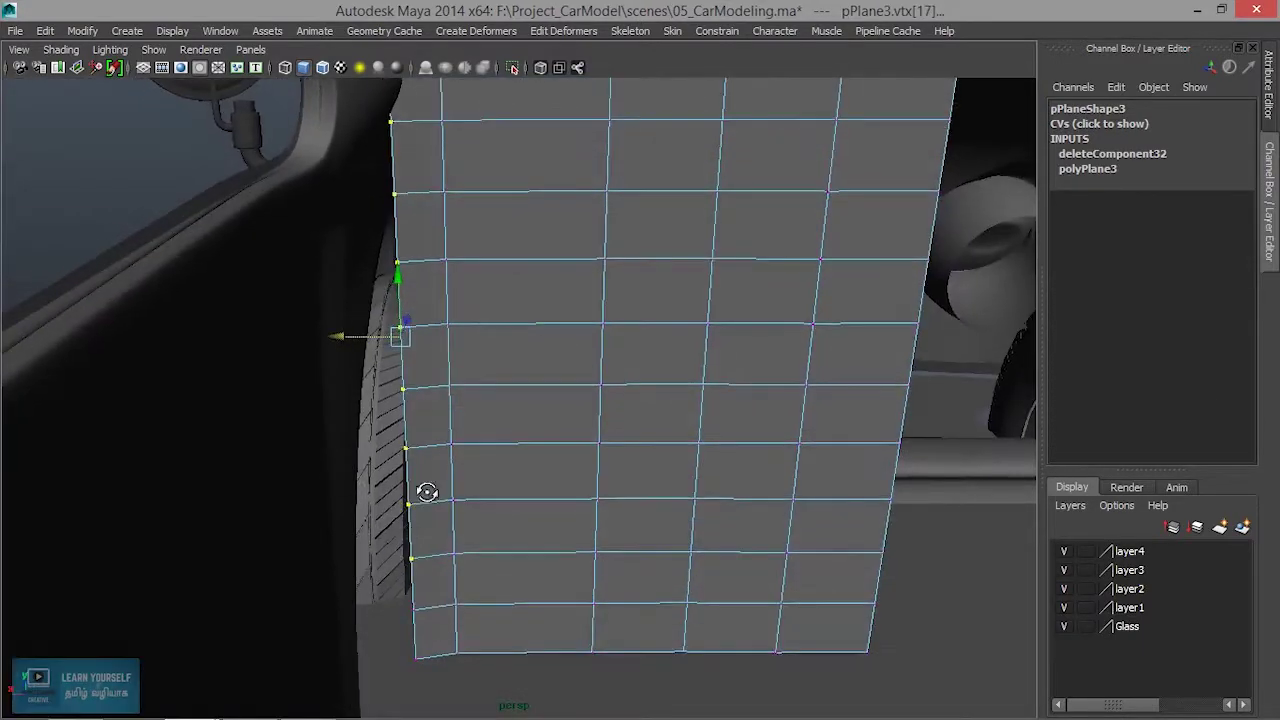
{"action": "left_click_drag", "start_coordinate": [435, 680], "coordinate": [436, 677], "text": "shift"}
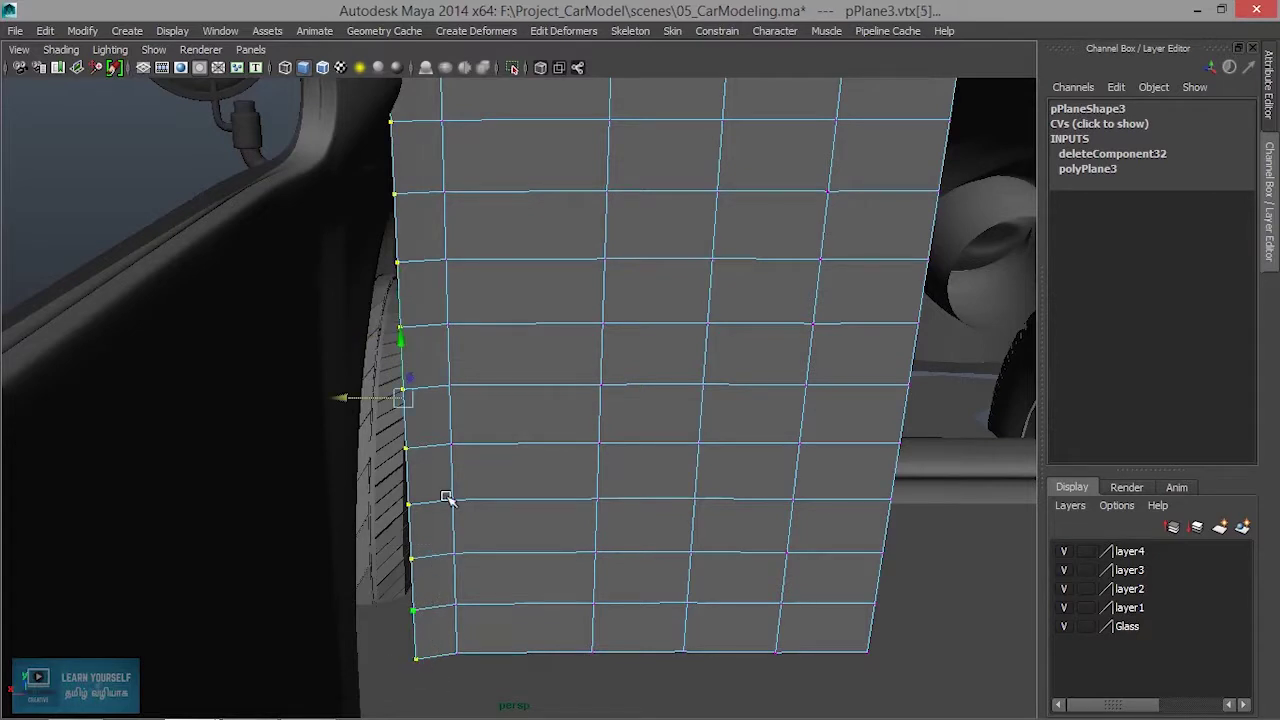
Slide the left-edge vertices outward to hug the tyre and body panel.
{"action": "mouse_move", "coordinate": [478, 388]}
{"action": "left_mouse_down", "text": "alt"}
{"action": "mouse_move", "coordinate": [486, 520]}
{"action": "mouse_move", "coordinate": [395, 188]}
{"action": "mouse_move", "coordinate": [414, 185]}
{"action": "left_mouse_up", "text": "alt"}
{"action": "left_click_drag", "start_coordinate": [340, 507], "coordinate": [327, 512]}
{"action": "left_click", "coordinate": [397, 537]}
{"action": "left_click_drag", "start_coordinate": [335, 538], "coordinate": [307, 538]}
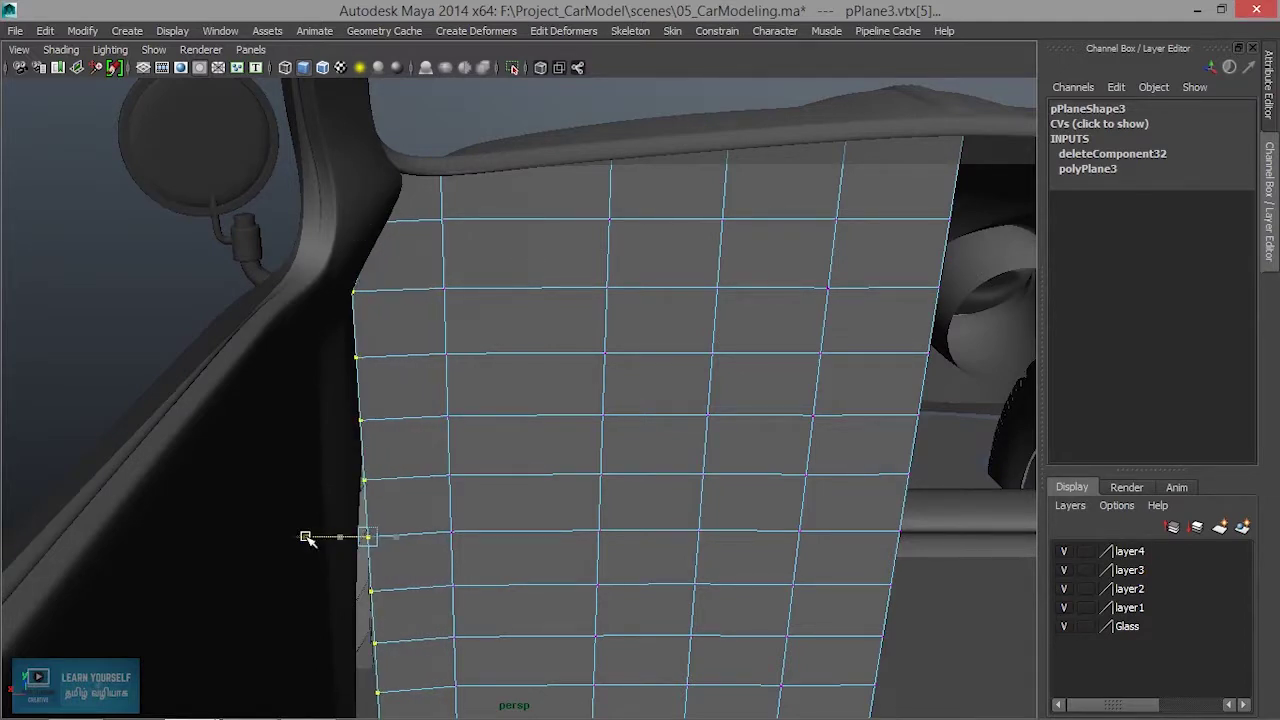
{"action": "mouse_move", "coordinate": [470, 538]}
{"action": "left_mouse_down", "text": "alt"}
{"action": "mouse_move", "coordinate": [549, 434]}
{"action": "mouse_move", "coordinate": [414, 471]}
{"action": "mouse_move", "coordinate": [428, 469]}
{"action": "left_mouse_up", "text": "alt"}
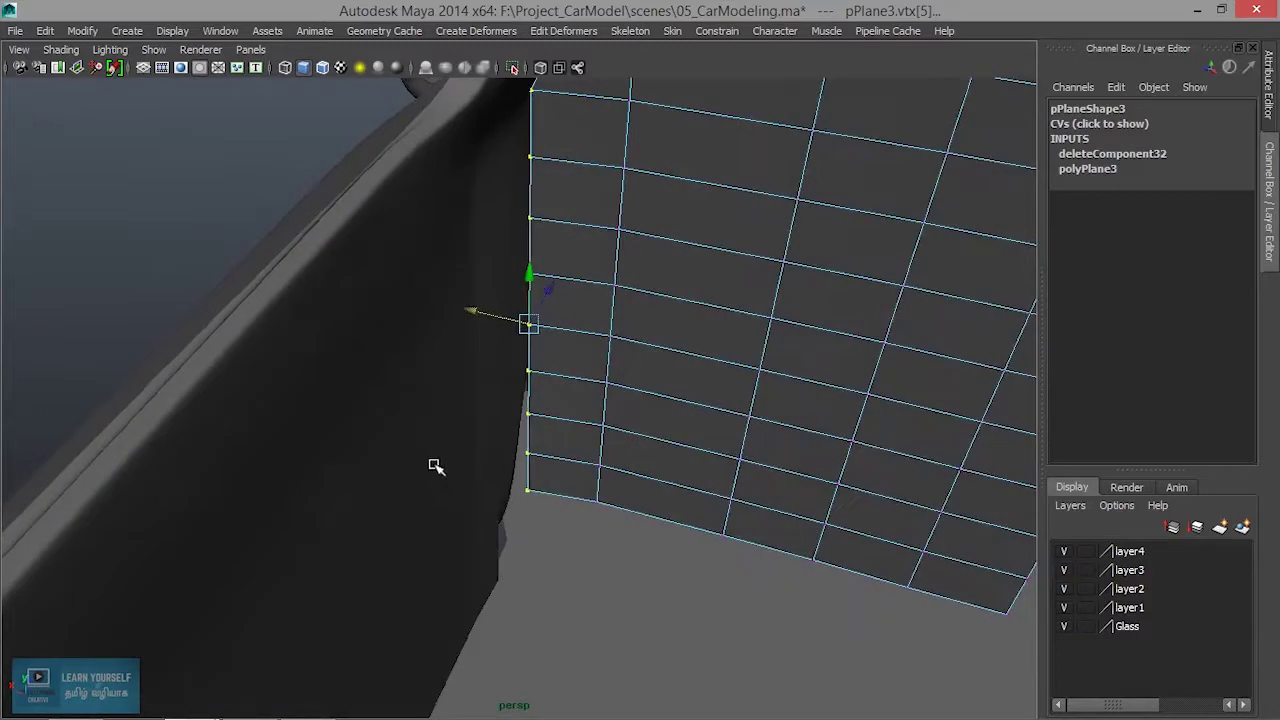
{"action": "middle_click_drag", "start_coordinate": [476, 309], "coordinate": [430, 303]}
Switch to face mode and select faces along the plane's top row.
{"action": "mouse_move", "coordinate": [458, 334]}
{"action": "left_mouse_down", "text": "alt"}
{"action": "mouse_move", "coordinate": [534, 423]}
{"action": "mouse_move", "coordinate": [335, 441]}
{"action": "mouse_move", "coordinate": [537, 363]}
{"action": "mouse_move", "coordinate": [851, 429]}
{"action": "mouse_move", "coordinate": [727, 449]}
{"action": "mouse_move", "coordinate": [380, 354]}
{"action": "mouse_move", "coordinate": [414, 374]}
{"action": "mouse_move", "coordinate": [574, 345]}
{"action": "left_mouse_up", "text": "alt"}
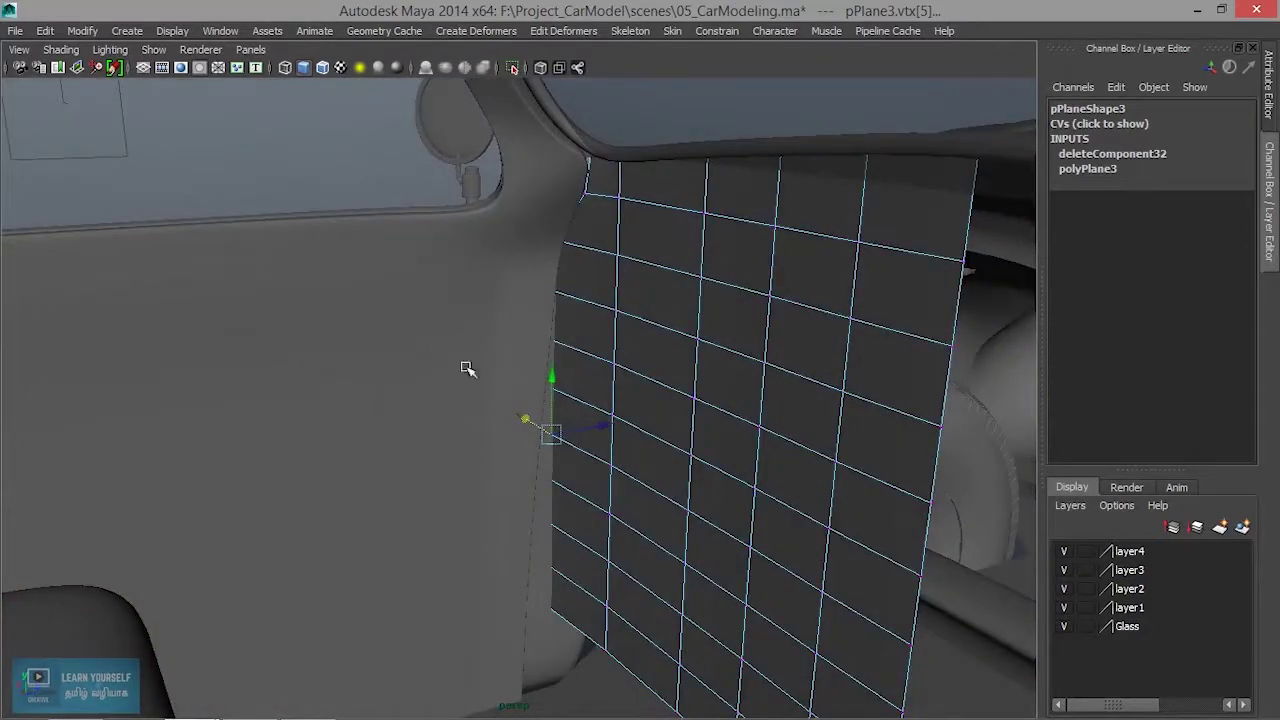
{"action": "left_click_drag", "start_coordinate": [770, 357], "coordinate": [687, 318], "text": "alt"}
{"action": "right_click_drag", "start_coordinate": [741, 249], "coordinate": [748, 297]}
{"action": "mouse_move", "coordinate": [623, 183]}
{"action": "left_mouse_down"}
{"action": "mouse_move", "coordinate": [749, 194]}
{"action": "mouse_move", "coordinate": [922, 246]}
{"action": "mouse_move", "coordinate": [903, 294]}
{"action": "mouse_move", "coordinate": [829, 294]}
{"action": "mouse_move", "coordinate": [614, 234]}
{"action": "mouse_move", "coordinate": [611, 263]}
{"action": "mouse_move", "coordinate": [781, 323]}
{"action": "mouse_move", "coordinate": [740, 333]}
{"action": "mouse_move", "coordinate": [805, 351]}
{"action": "left_mouse_up"}
{"action": "left_click", "coordinate": [880, 413], "text": "shift"}
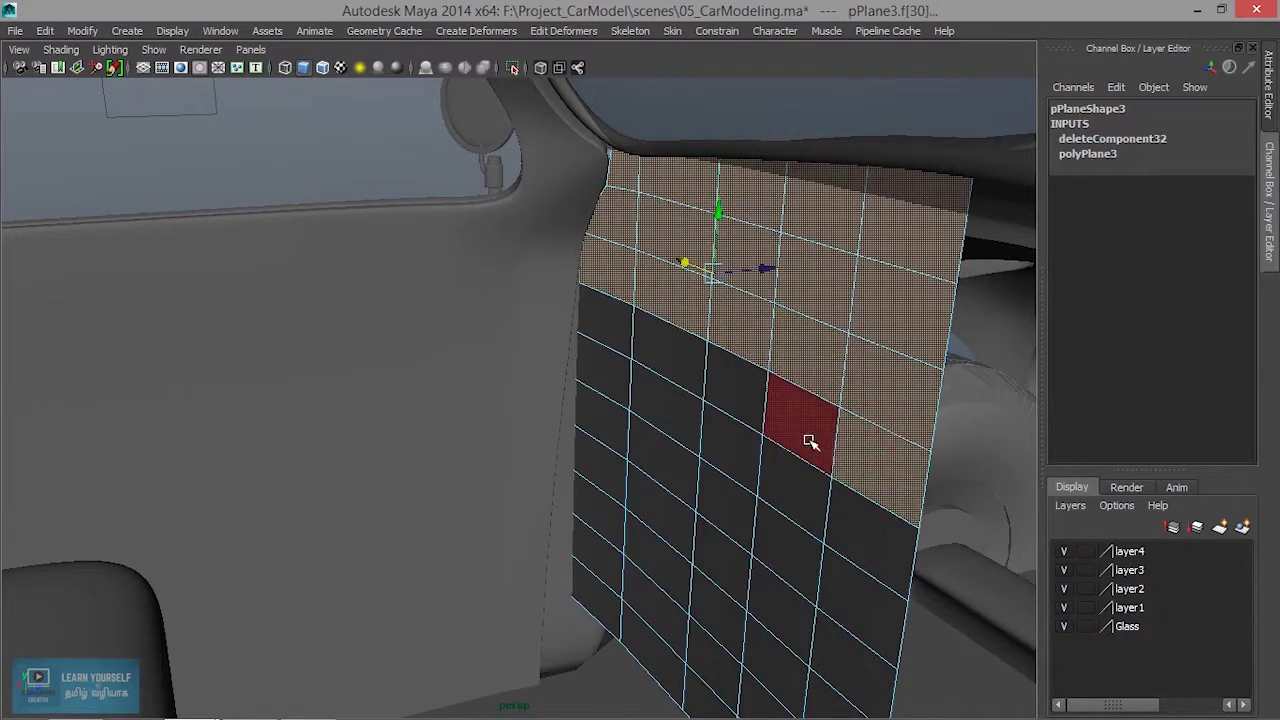
Add the remaining four top-row faces to the selection.
{"action": "left_click", "coordinate": [805, 430], "text": "shift"}
{"action": "left_click", "coordinate": [735, 395], "text": "shift"}
{"action": "left_click", "coordinate": [670, 362], "text": "shift"}
{"action": "left_click", "coordinate": [613, 341], "text": "shift"}
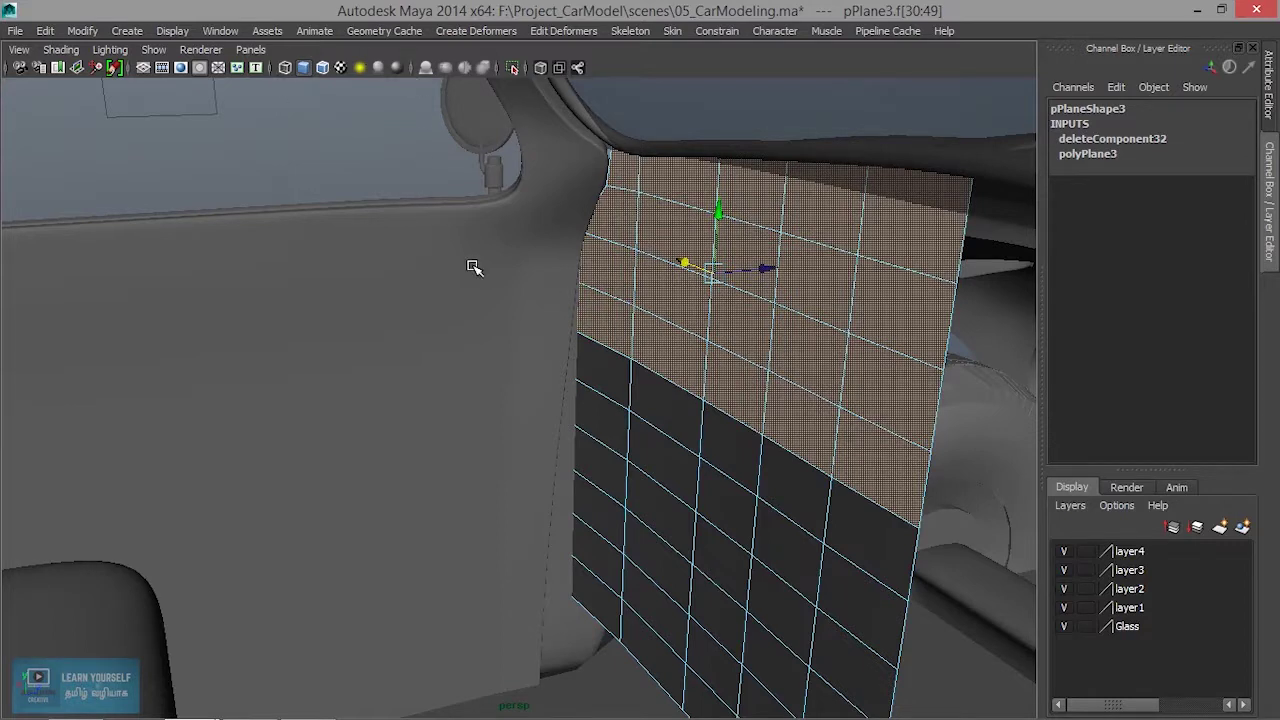
In the Polygons menu set, extrude the selected faces and pull them outward.
{"action": "key", "text": "ctrl+space"}
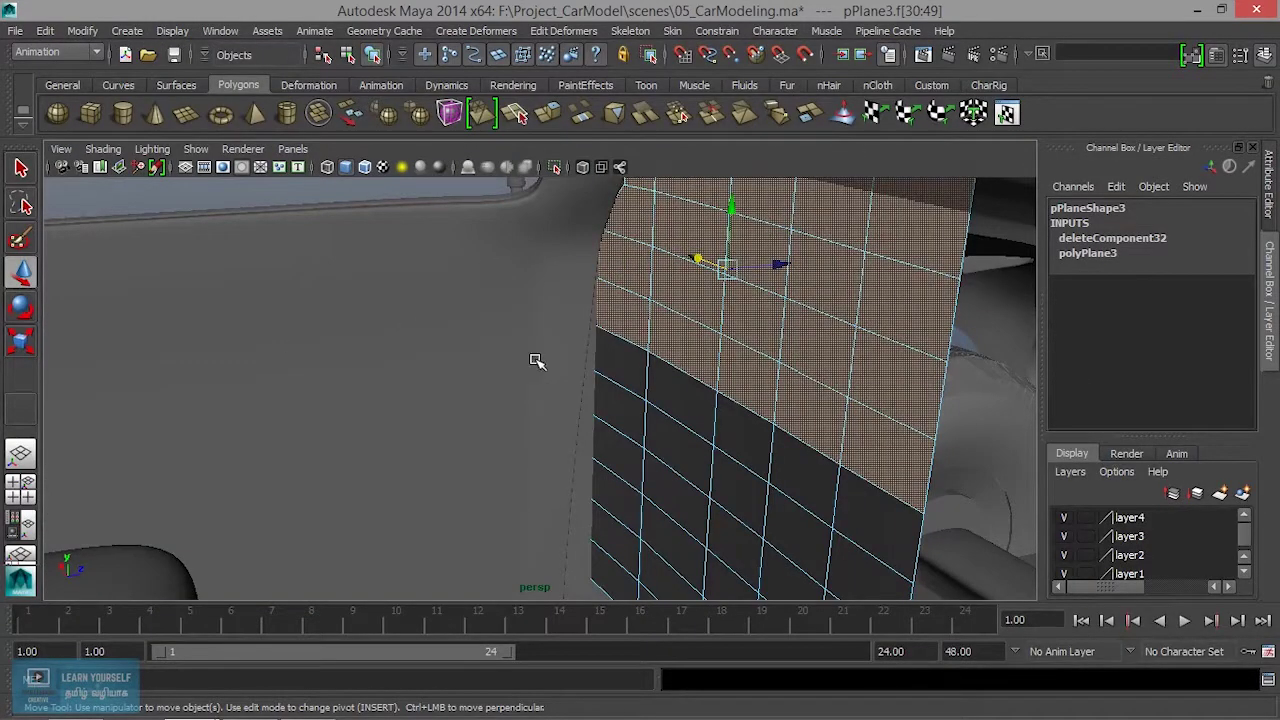
{"action": "left_click", "coordinate": [58, 52]}
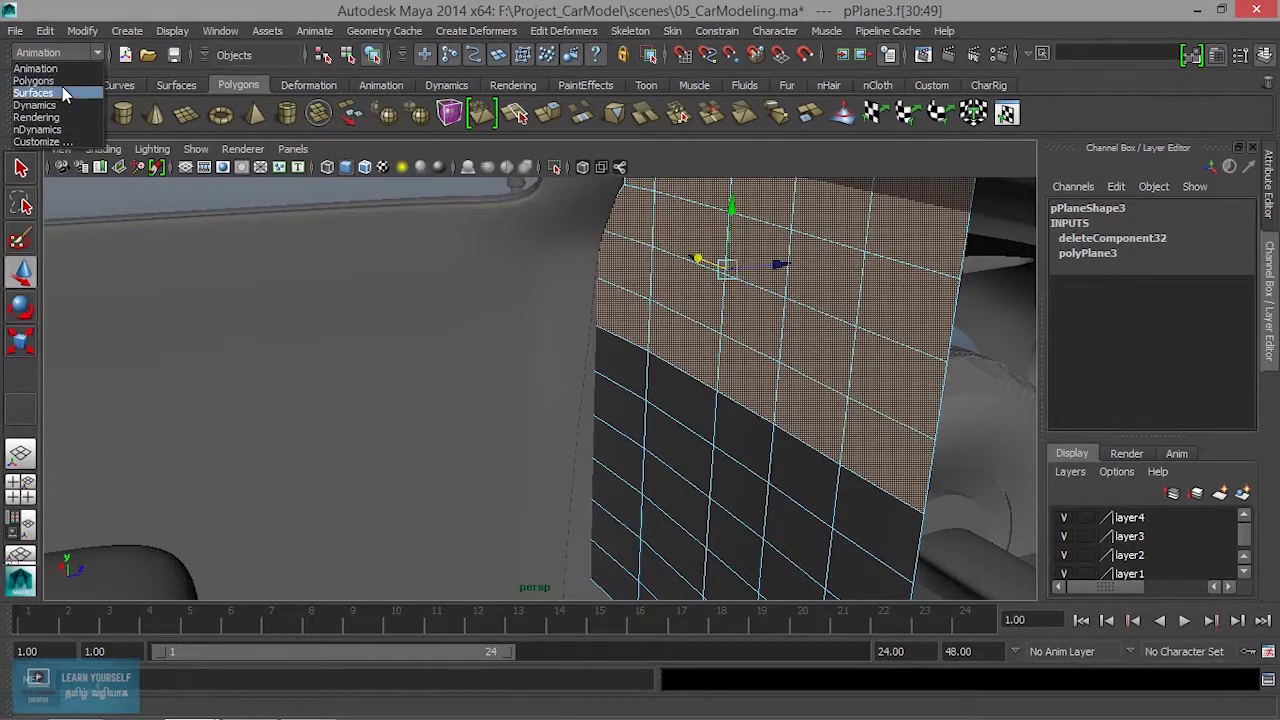
{"action": "left_click", "coordinate": [63, 79]}
{"action": "left_click", "coordinate": [396, 31]}
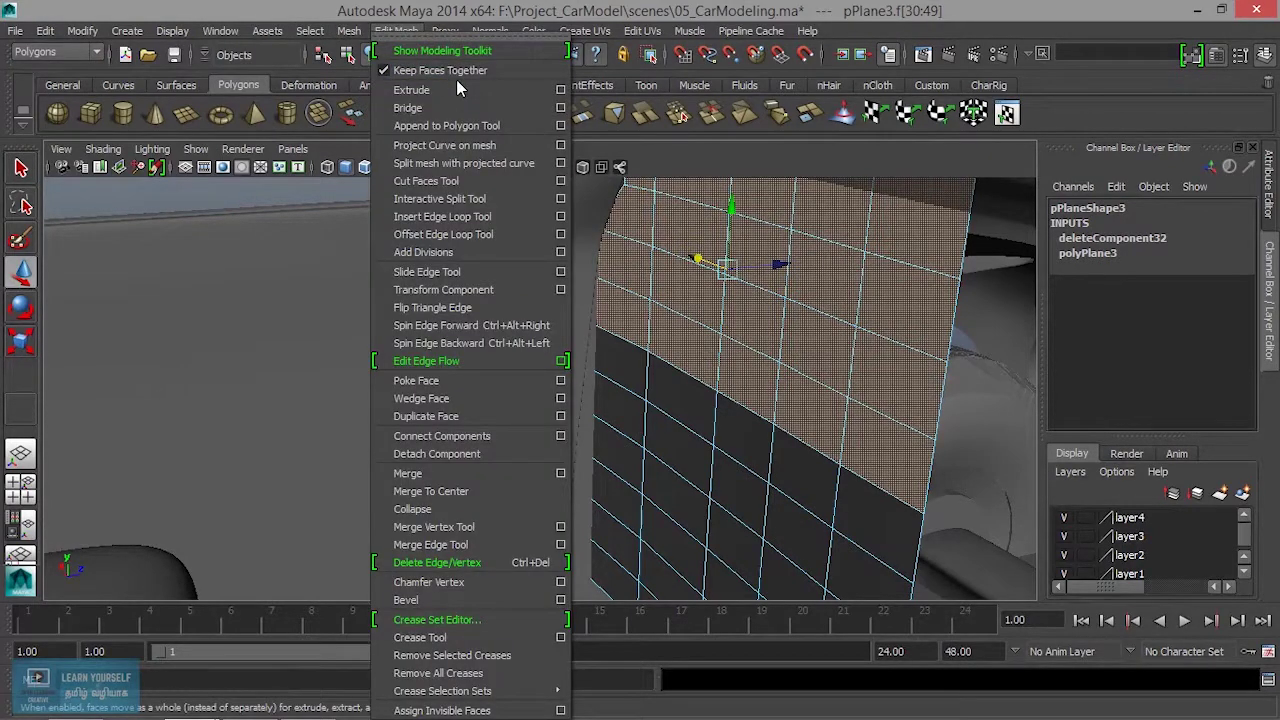
{"action": "left_click", "coordinate": [440, 89]}
{"action": "left_click_drag", "start_coordinate": [864, 506], "coordinate": [616, 507], "text": "alt"}
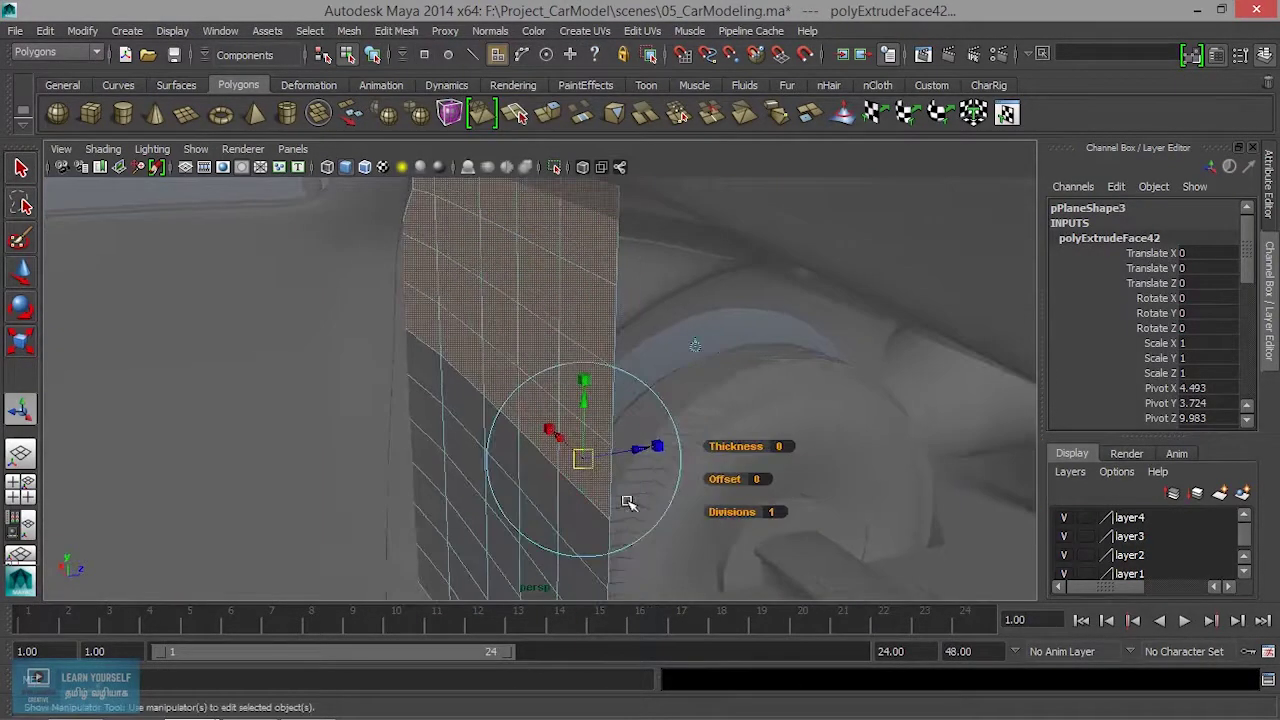
{"action": "mouse_move", "coordinate": [647, 450]}
{"action": "left_mouse_down"}
{"action": "mouse_move", "coordinate": [503, 465]}
{"action": "mouse_move", "coordinate": [537, 450]}
{"action": "left_mouse_up"}
Scale the extruded faces shorter vertically and narrower horizontally to fit the fender.
{"action": "mouse_move", "coordinate": [618, 448]}
{"action": "left_mouse_down", "text": "alt"}
{"action": "mouse_move", "coordinate": [566, 430]}
{"action": "mouse_move", "coordinate": [555, 388]}
{"action": "left_mouse_up", "text": "alt"}
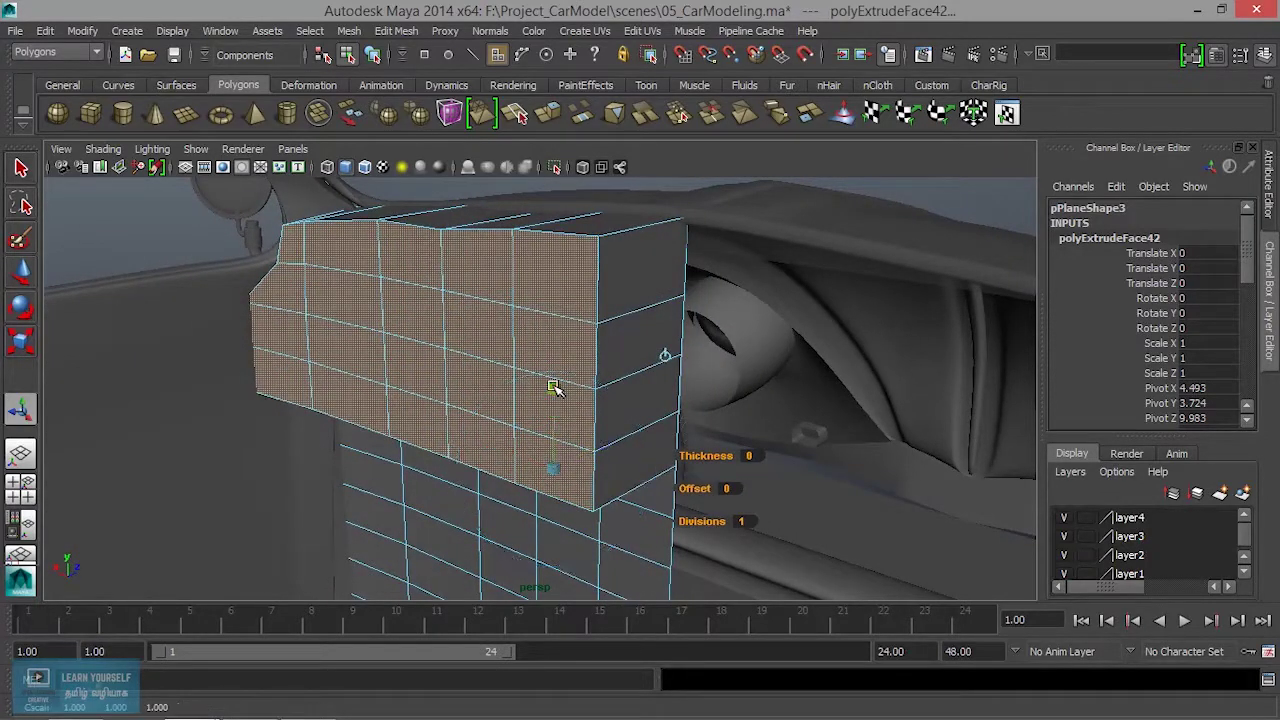
{"action": "left_click_drag", "start_coordinate": [557, 416], "coordinate": [553, 414]}
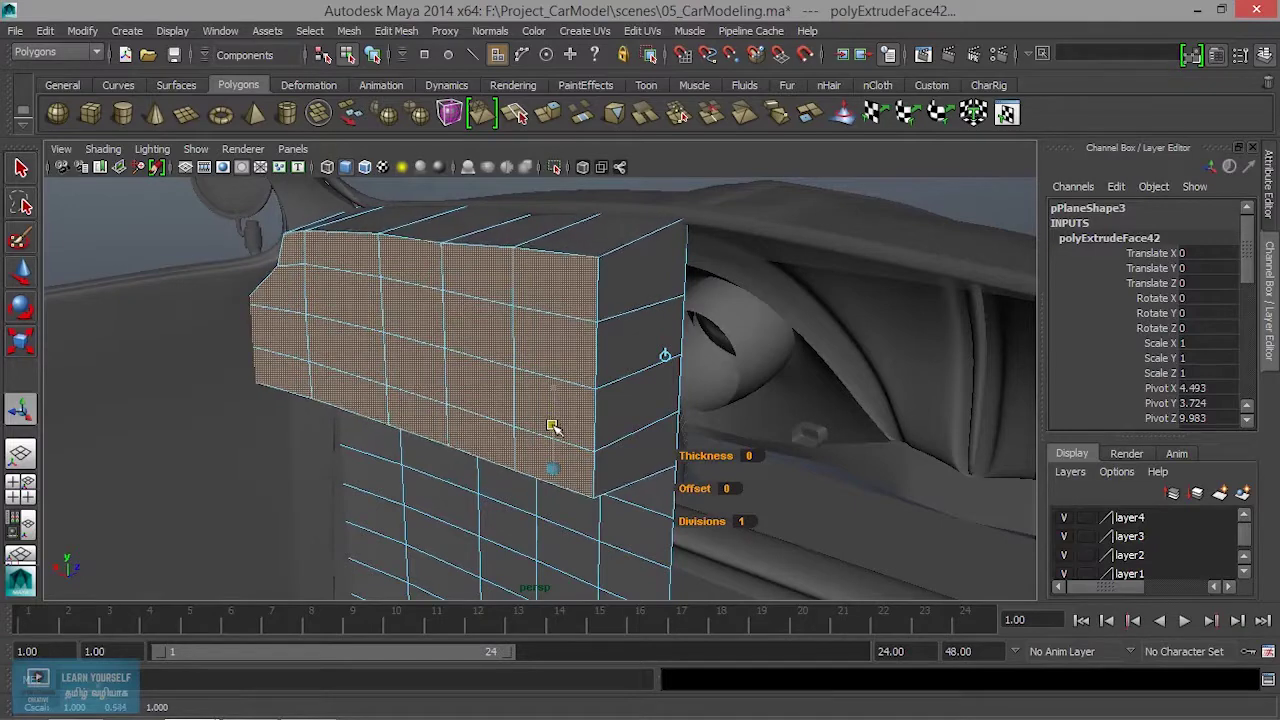
{"action": "mouse_move", "coordinate": [555, 446]}
{"action": "left_mouse_down", "text": "alt"}
{"action": "mouse_move", "coordinate": [570, 430]}
{"action": "mouse_move", "coordinate": [665, 432]}
{"action": "mouse_move", "coordinate": [449, 329]}
{"action": "left_mouse_up", "text": "alt"}
{"action": "right_click_drag", "start_coordinate": [449, 329], "coordinate": [541, 381], "text": "alt"}
{"action": "mouse_move", "coordinate": [541, 381]}
{"action": "left_mouse_down", "text": "alt"}
{"action": "mouse_move", "coordinate": [509, 391]}
{"action": "mouse_move", "coordinate": [537, 383]}
{"action": "mouse_move", "coordinate": [643, 429]}
{"action": "mouse_move", "coordinate": [580, 389]}
{"action": "mouse_move", "coordinate": [603, 377]}
{"action": "mouse_move", "coordinate": [551, 366]}
{"action": "left_mouse_up", "text": "alt"}
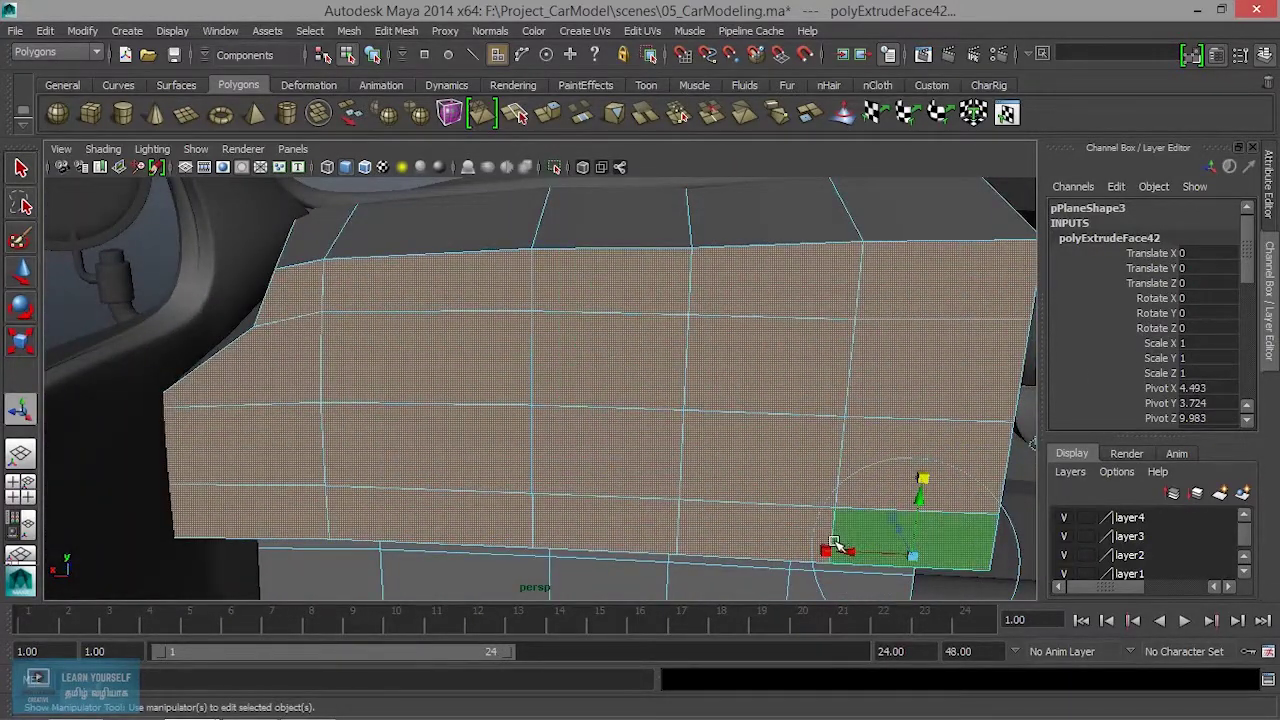
{"action": "mouse_move", "coordinate": [825, 552]}
{"action": "left_mouse_down"}
{"action": "mouse_move", "coordinate": [856, 552]}
{"action": "mouse_move", "coordinate": [706, 474]}
{"action": "mouse_move", "coordinate": [500, 310]}
{"action": "left_mouse_up"}
{"action": "right_click", "coordinate": [500, 310]}
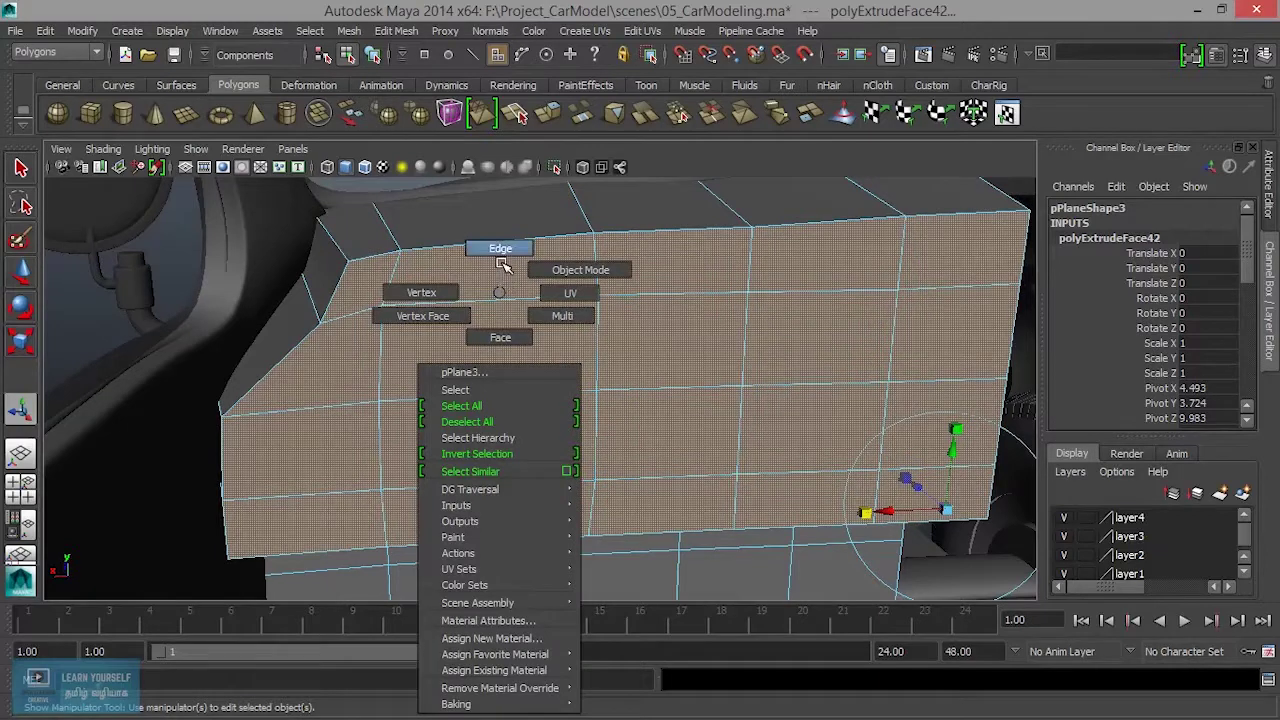
Move the panel's front-edge corner vertices left so they follow the fender.
{"action": "mouse_move", "coordinate": [434, 294]}
{"action": "left_mouse_down", "text": "alt"}
{"action": "mouse_move", "coordinate": [371, 323]}
{"action": "mouse_move", "coordinate": [343, 263]}
{"action": "left_mouse_up", "text": "alt"}
{"action": "left_click", "coordinate": [333, 252]}
{"action": "left_click", "coordinate": [333, 252]}
{"action": "key", "text": "w"}
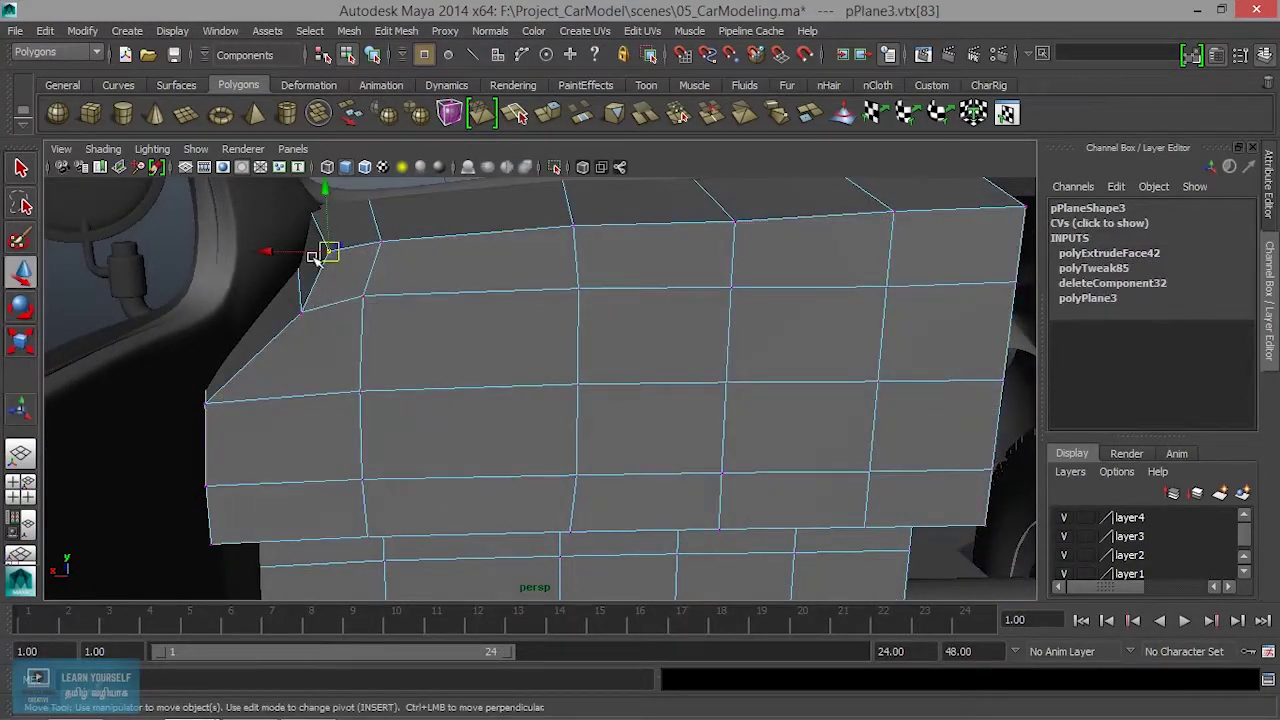
{"action": "left_click_drag", "start_coordinate": [268, 256], "coordinate": [247, 249]}
{"action": "left_click", "coordinate": [303, 312]}
{"action": "left_click_drag", "start_coordinate": [240, 312], "coordinate": [177, 305]}
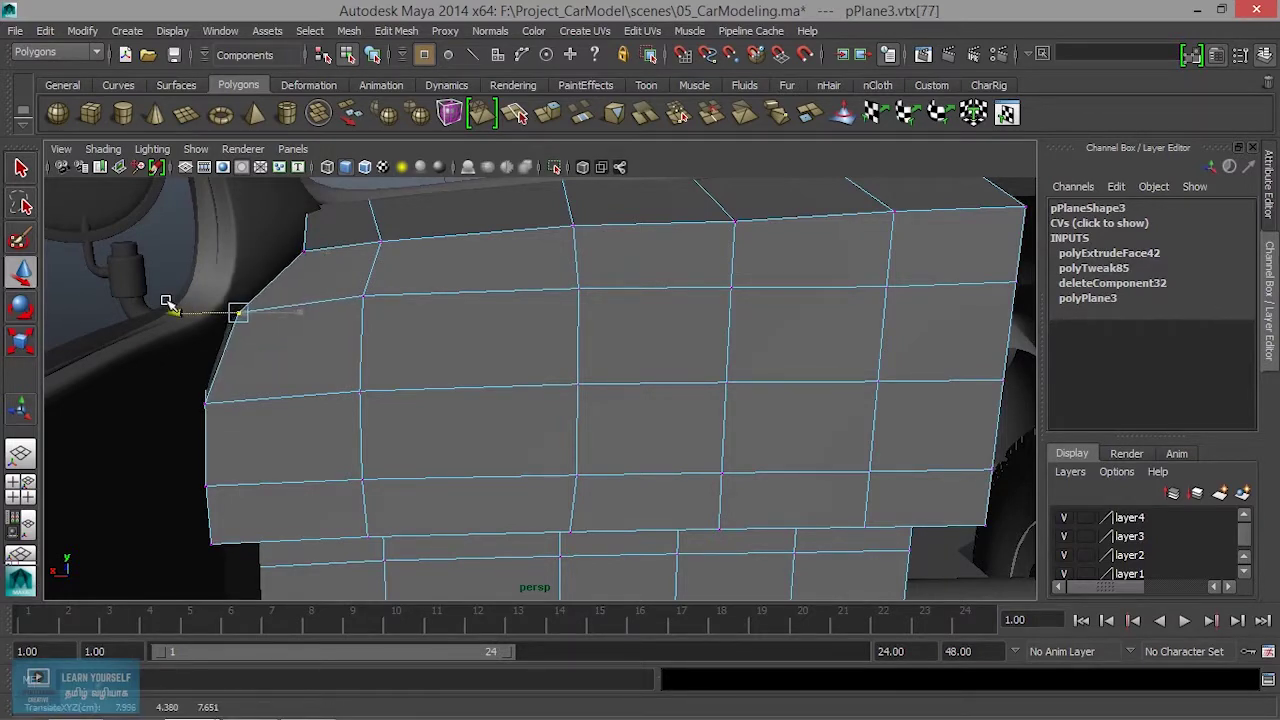
Select a front-edge vertex and several vertices along the panel's top edge.
{"action": "mouse_move", "coordinate": [264, 358]}
{"action": "left_mouse_down", "text": "alt"}
{"action": "mouse_move", "coordinate": [329, 357]}
{"action": "mouse_move", "coordinate": [543, 410]}
{"action": "mouse_move", "coordinate": [517, 423]}
{"action": "mouse_move", "coordinate": [540, 426]}
{"action": "mouse_move", "coordinate": [334, 469]}
{"action": "mouse_move", "coordinate": [253, 458]}
{"action": "mouse_move", "coordinate": [374, 500]}
{"action": "mouse_move", "coordinate": [400, 486]}
{"action": "mouse_move", "coordinate": [266, 443]}
{"action": "left_mouse_up", "text": "alt"}
{"action": "left_click", "coordinate": [237, 457]}
{"action": "mouse_move", "coordinate": [257, 498]}
{"action": "left_mouse_down", "text": "alt"}
{"action": "mouse_move", "coordinate": [329, 517]}
{"action": "mouse_move", "coordinate": [314, 517]}
{"action": "left_mouse_up", "text": "alt"}
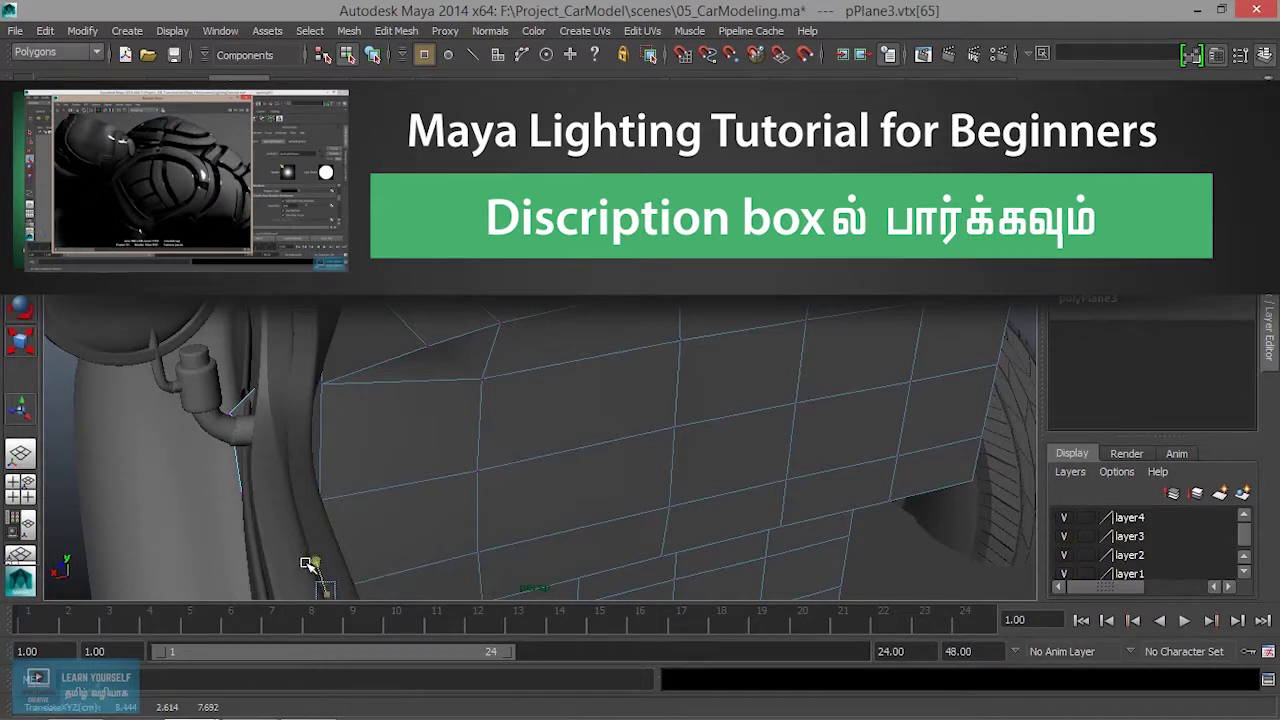
{"action": "mouse_move", "coordinate": [306, 560]}
{"action": "left_mouse_down", "text": "alt"}
{"action": "mouse_move", "coordinate": [351, 477]}
{"action": "mouse_move", "coordinate": [360, 363]}
{"action": "mouse_move", "coordinate": [466, 397]}
{"action": "mouse_move", "coordinate": [494, 375]}
{"action": "mouse_move", "coordinate": [457, 347]}
{"action": "left_mouse_up", "text": "alt"}
{"action": "left_click", "coordinate": [352, 336]}
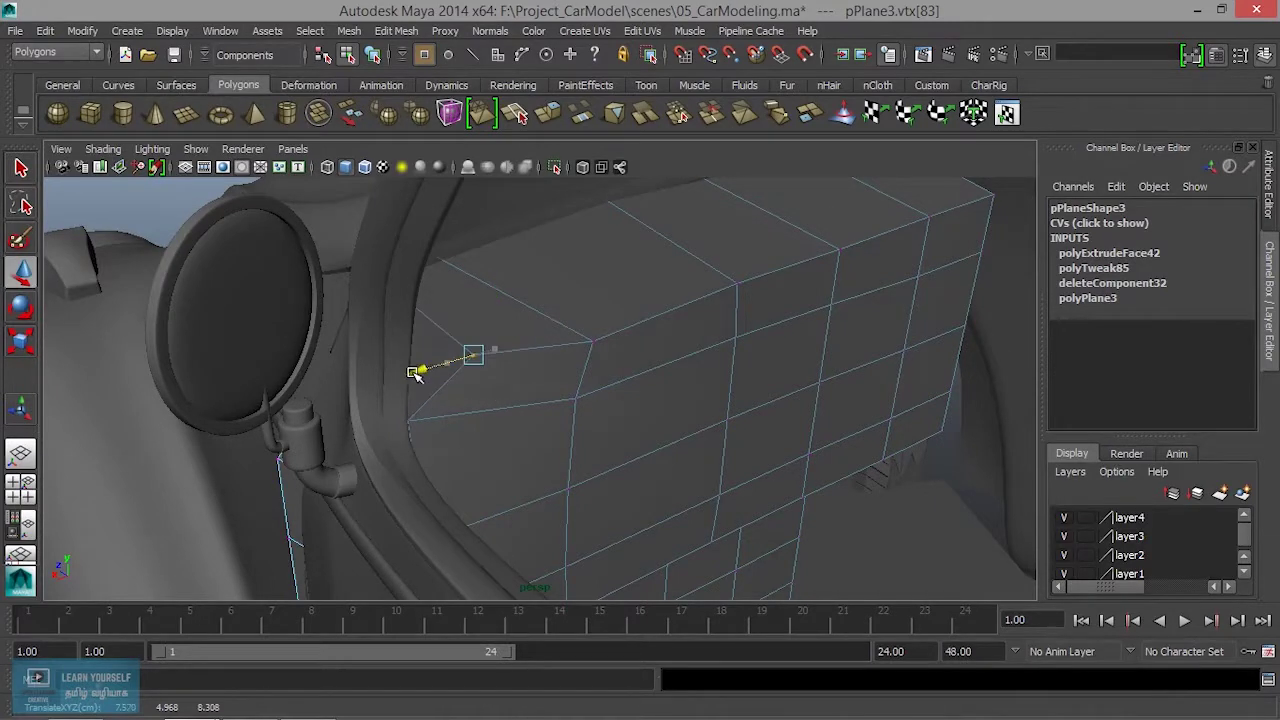
{"action": "mouse_move", "coordinate": [541, 389]}
{"action": "left_mouse_down", "text": "alt"}
{"action": "mouse_move", "coordinate": [567, 405]}
{"action": "mouse_move", "coordinate": [532, 366]}
{"action": "left_mouse_up", "text": "alt"}
{"action": "mouse_move", "coordinate": [712, 378]}
{"action": "left_mouse_down", "text": "alt"}
{"action": "mouse_move", "coordinate": [723, 403]}
{"action": "mouse_move", "coordinate": [613, 359]}
{"action": "left_mouse_up", "text": "alt"}
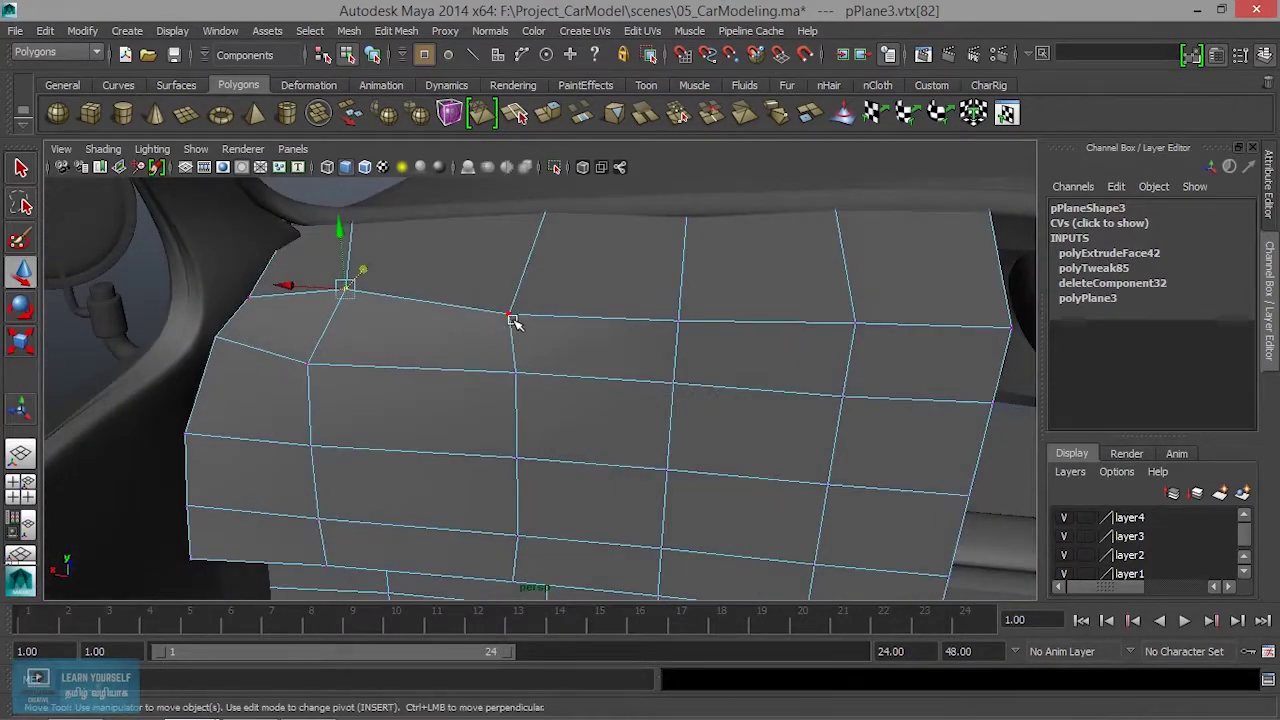
{"action": "left_click", "coordinate": [677, 323], "text": "shift"}
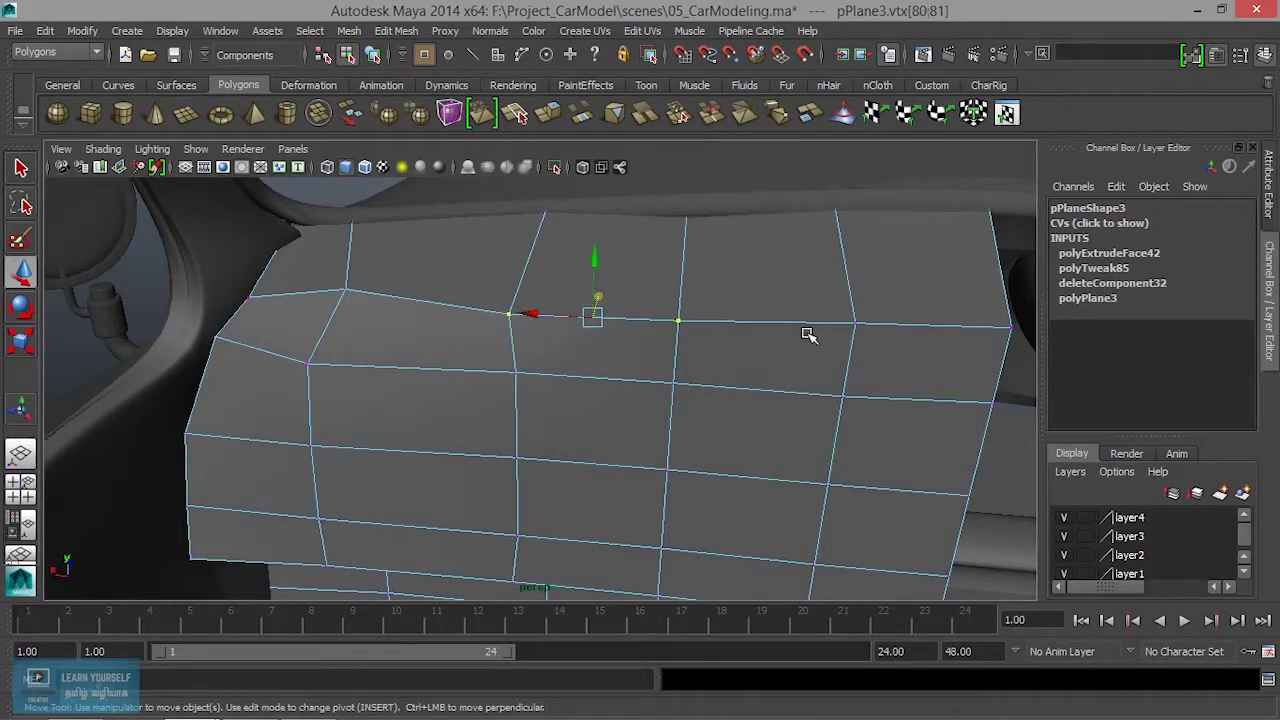
{"action": "left_click", "coordinate": [854, 321], "text": "shift"}
{"action": "left_click", "coordinate": [1004, 327], "text": "shift"}
Nudge a single top-edge vertex slightly to the right.
{"action": "mouse_move", "coordinate": [766, 404]}
{"action": "left_mouse_down", "text": "alt"}
{"action": "mouse_move", "coordinate": [766, 420]}
{"action": "mouse_move", "coordinate": [766, 360]}
{"action": "mouse_move", "coordinate": [623, 366]}
{"action": "mouse_move", "coordinate": [488, 292]}
{"action": "left_mouse_up", "text": "alt"}
{"action": "mouse_move", "coordinate": [472, 372]}
{"action": "left_mouse_down", "text": "alt"}
{"action": "mouse_move", "coordinate": [583, 343]}
{"action": "mouse_move", "coordinate": [563, 323]}
{"action": "left_mouse_up", "text": "alt"}
{"action": "left_click", "coordinate": [370, 256]}
{"action": "left_click_drag", "start_coordinate": [407, 241], "coordinate": [418, 240]}
Box-select the lower-edge vertices and drag them to bevel the panel's lower edge.
{"action": "mouse_move", "coordinate": [522, 303]}
{"action": "left_mouse_down", "text": "alt"}
{"action": "mouse_move", "coordinate": [574, 289]}
{"action": "mouse_move", "coordinate": [409, 269]}
{"action": "left_mouse_up", "text": "alt"}
{"action": "left_click_drag", "start_coordinate": [468, 472], "coordinate": [468, 472]}
{"action": "mouse_move", "coordinate": [468, 472]}
{"action": "left_mouse_down", "text": "alt"}
{"action": "mouse_move", "coordinate": [466, 491]}
{"action": "mouse_move", "coordinate": [320, 362]}
{"action": "left_mouse_up", "text": "alt"}
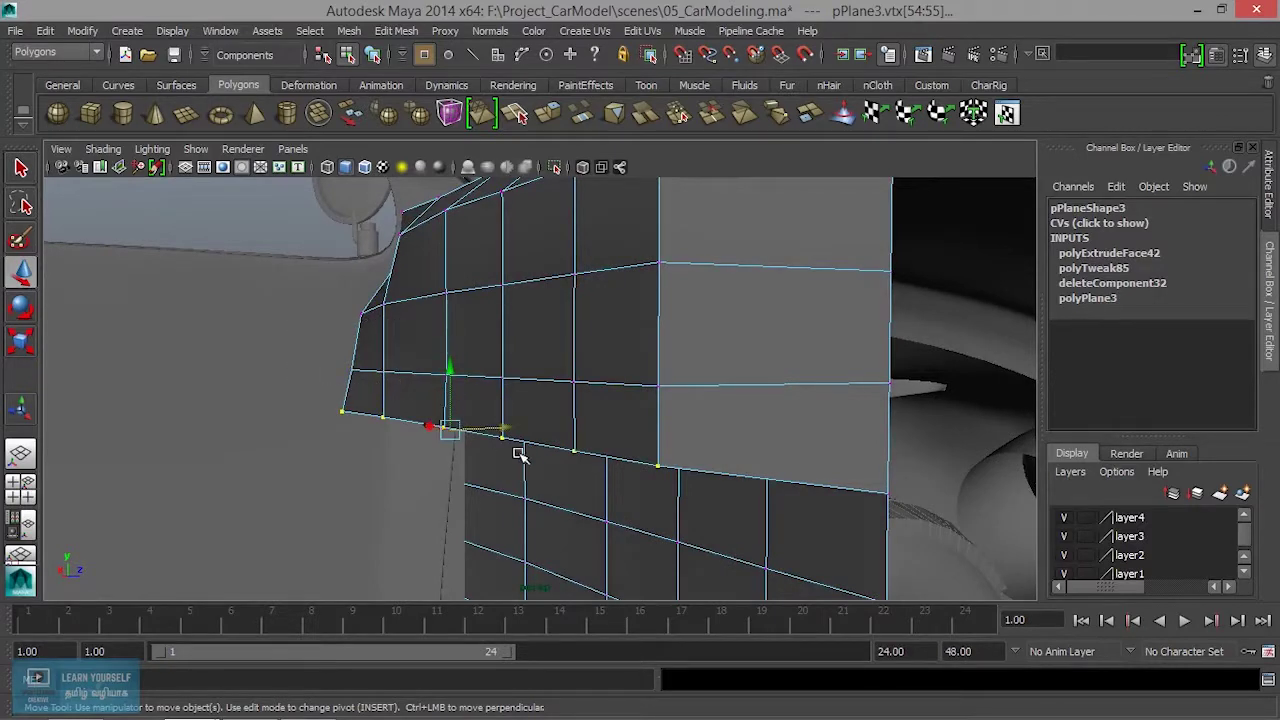
{"action": "mouse_move", "coordinate": [505, 427]}
{"action": "left_mouse_down"}
{"action": "mouse_move", "coordinate": [557, 410]}
{"action": "mouse_move", "coordinate": [586, 451]}
{"action": "mouse_move", "coordinate": [638, 463]}
{"action": "mouse_move", "coordinate": [623, 451]}
{"action": "left_mouse_up"}
{"action": "mouse_move", "coordinate": [623, 451]}
{"action": "right_mouse_down", "text": "alt"}
{"action": "mouse_move", "coordinate": [686, 477]}
{"action": "mouse_move", "coordinate": [603, 503]}
{"action": "mouse_move", "coordinate": [588, 382]}
{"action": "mouse_move", "coordinate": [571, 334]}
{"action": "mouse_move", "coordinate": [563, 346]}
{"action": "right_mouse_up", "text": "alt"}
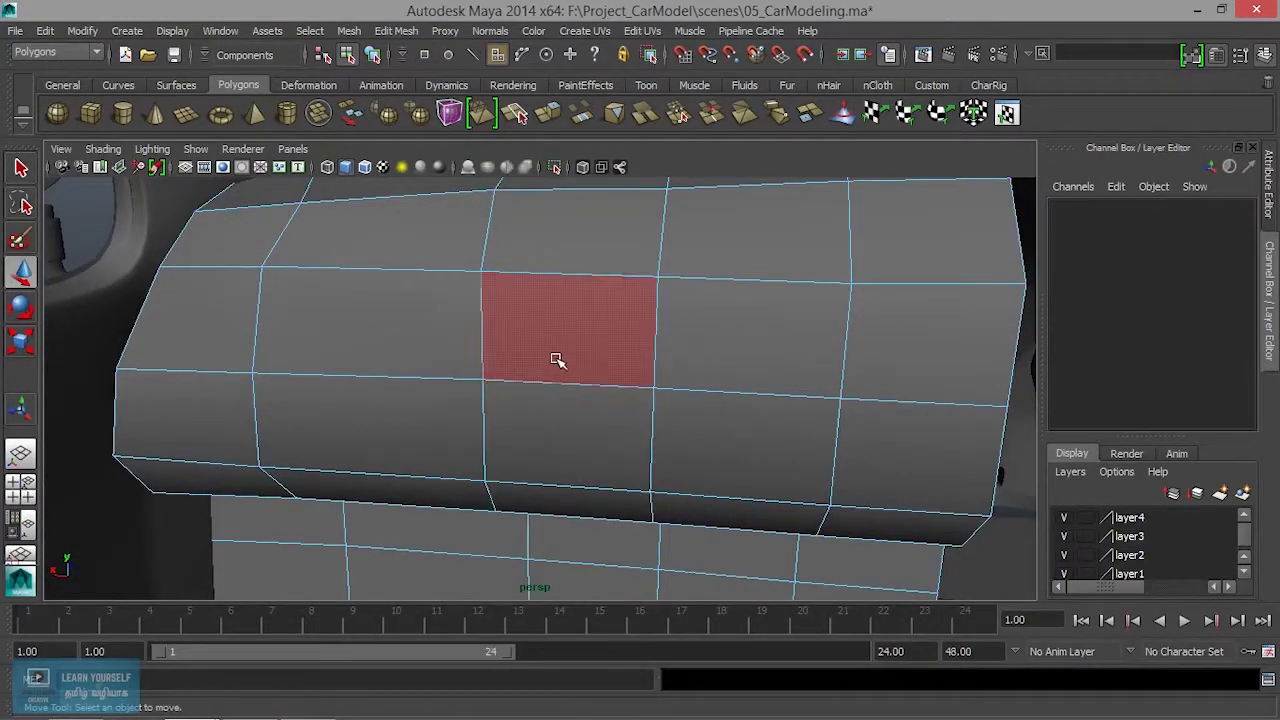
Select the panel's four middle faces.
{"action": "left_click", "coordinate": [388, 332]}
{"action": "left_click", "coordinate": [625, 355], "text": "shift"}
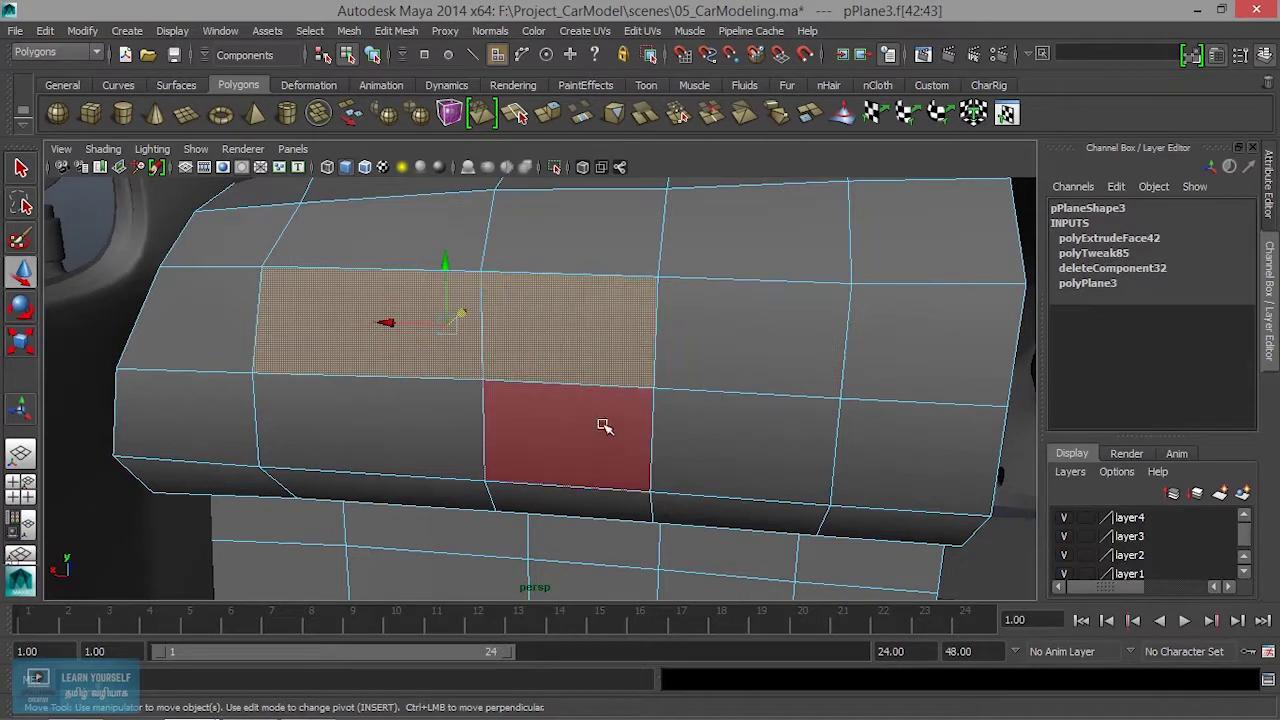
{"action": "left_click", "coordinate": [532, 435], "text": "shift"}
{"action": "left_click", "coordinate": [428, 434], "text": "shift"}
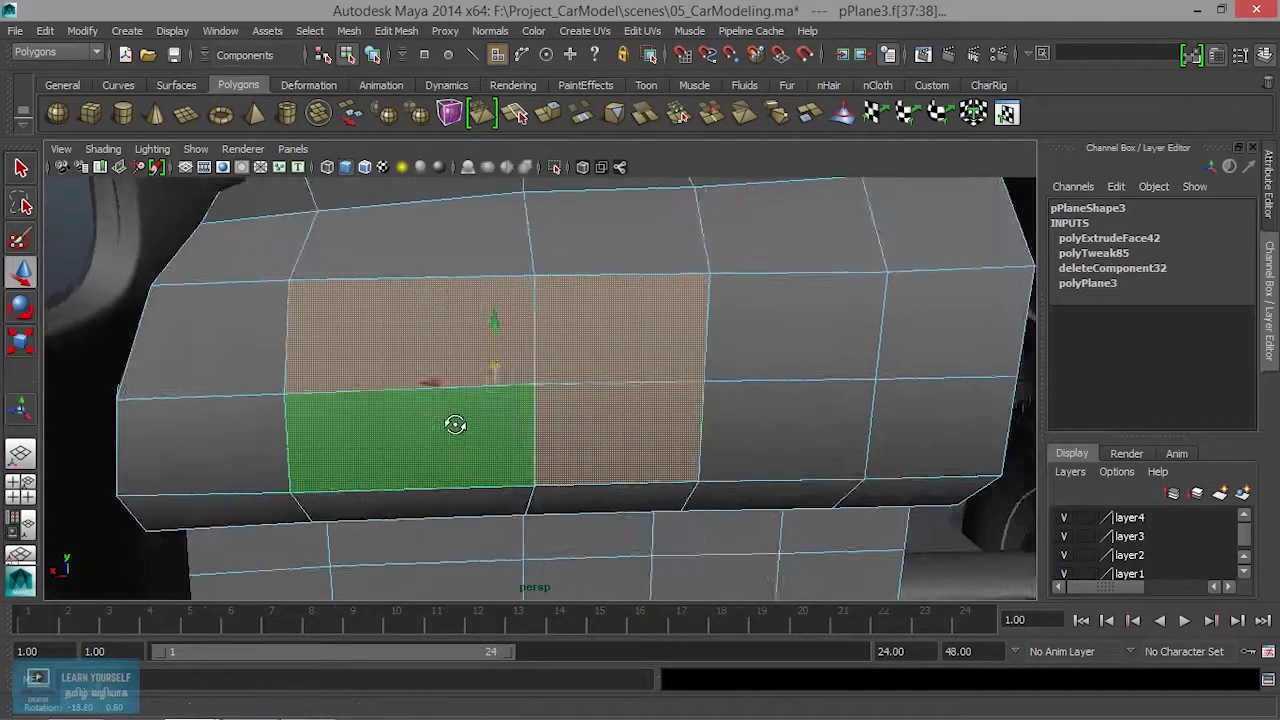
{"action": "left_click_drag", "start_coordinate": [443, 423], "coordinate": [460, 424], "text": "alt"}
{"action": "right_click_drag", "start_coordinate": [371, 293], "coordinate": [371, 335]}
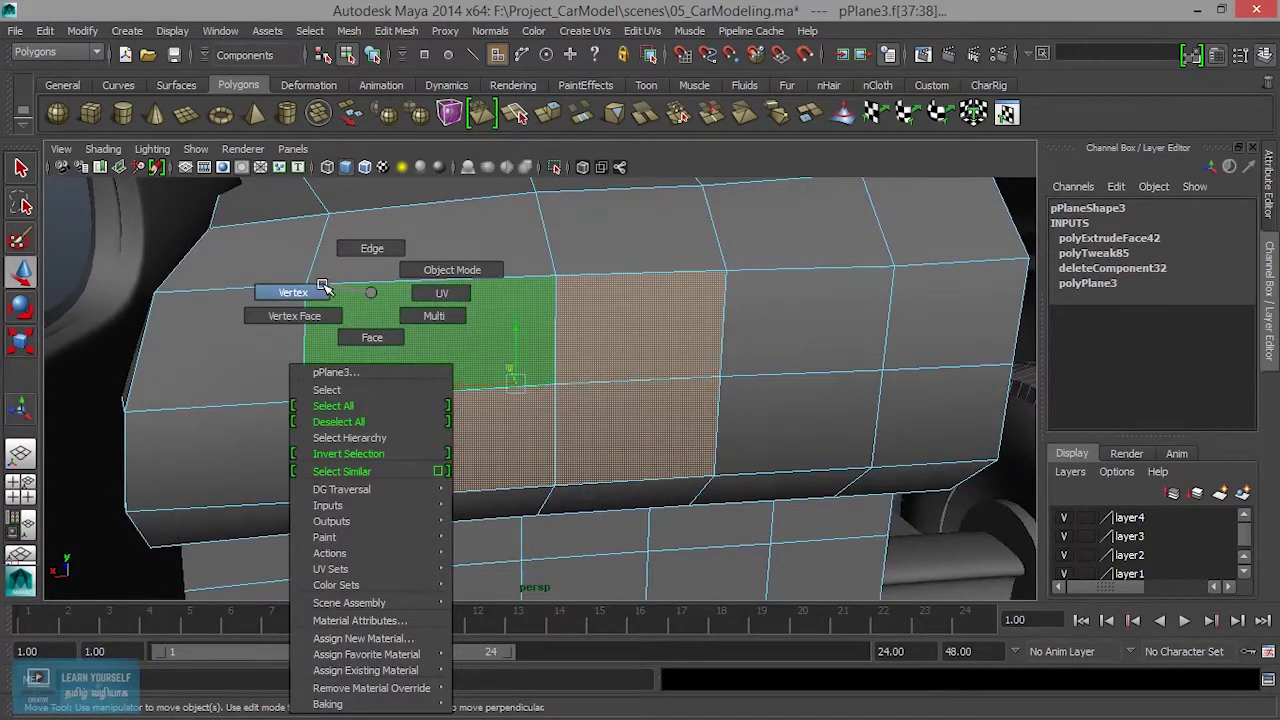
{"action": "right_click_drag", "start_coordinate": [326, 288], "coordinate": [326, 288]}
{"action": "left_click_drag", "start_coordinate": [272, 391], "coordinate": [326, 412]}
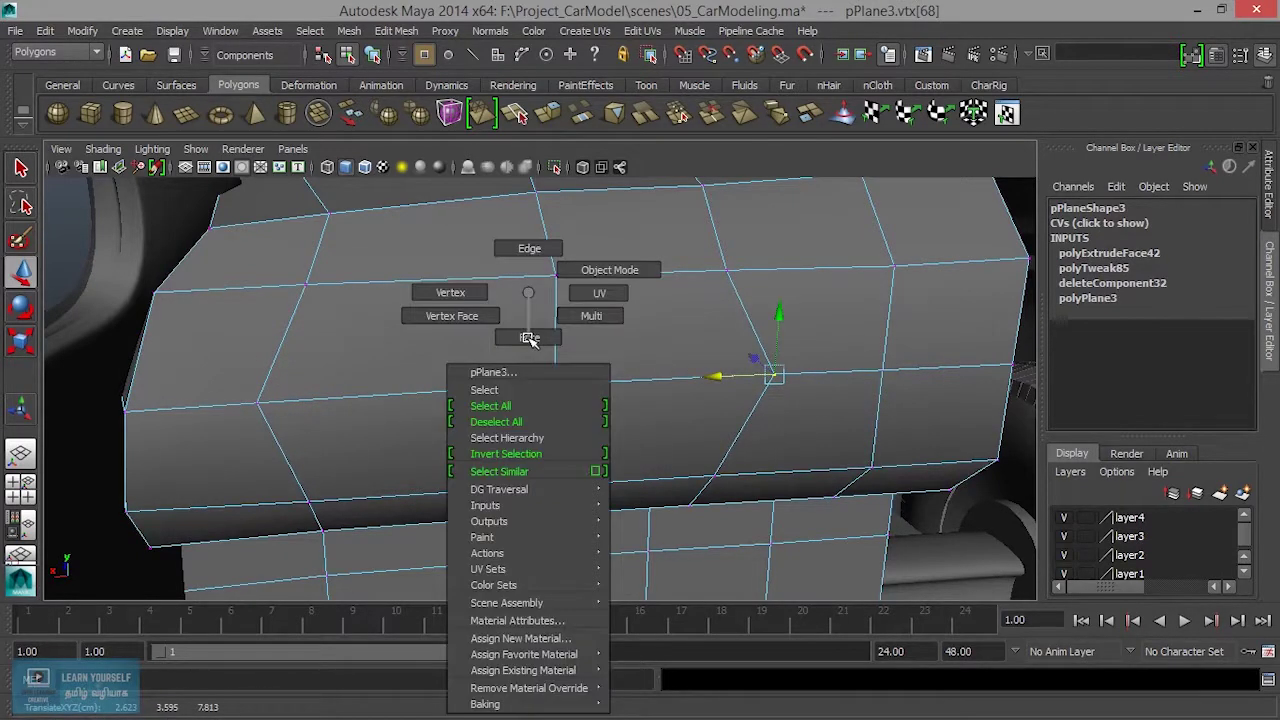
{"action": "right_click_drag", "start_coordinate": [528, 340], "coordinate": [437, 337]}
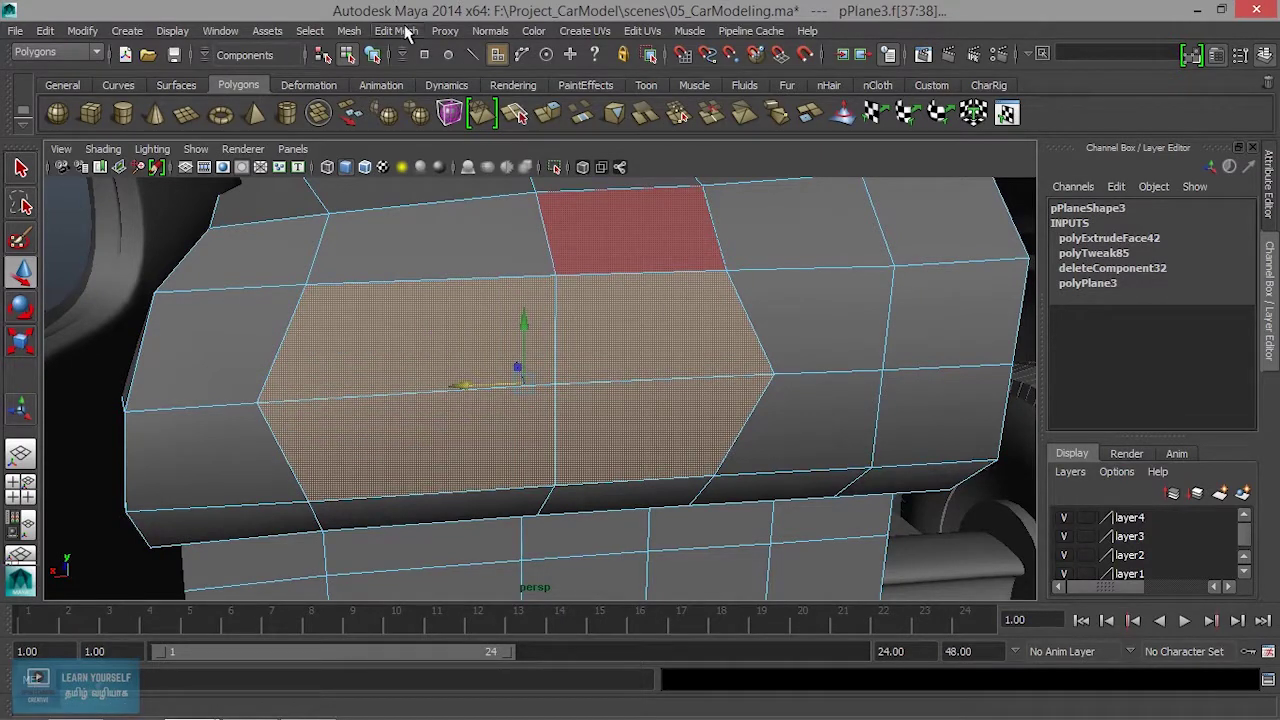
Extrude the middle faces and push them into the panel, undoing back to one division.
{"action": "left_click", "coordinate": [405, 33]}
{"action": "left_click", "coordinate": [479, 91]}
{"action": "mouse_move", "coordinate": [465, 300]}
{"action": "left_mouse_down", "text": "alt"}
{"action": "mouse_move", "coordinate": [534, 443]}
{"action": "mouse_move", "coordinate": [606, 420]}
{"action": "left_mouse_up", "text": "alt"}
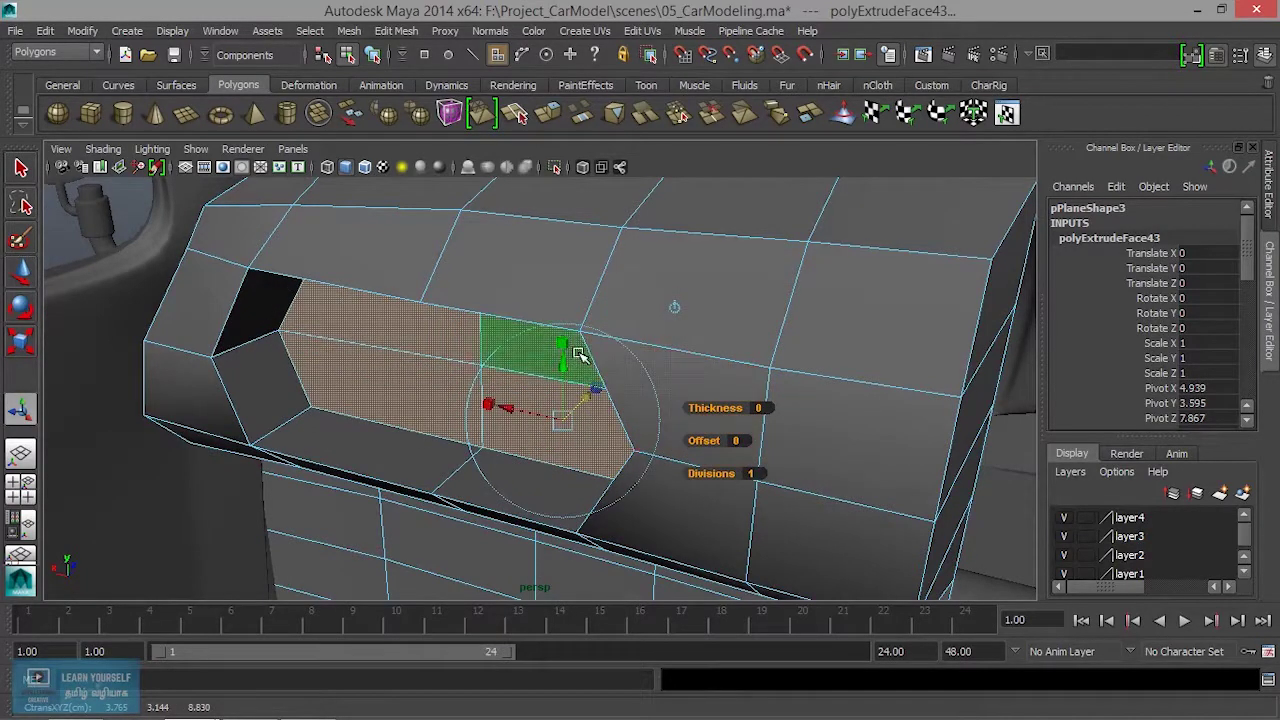
{"action": "left_click_drag", "start_coordinate": [560, 352], "coordinate": [567, 401]}
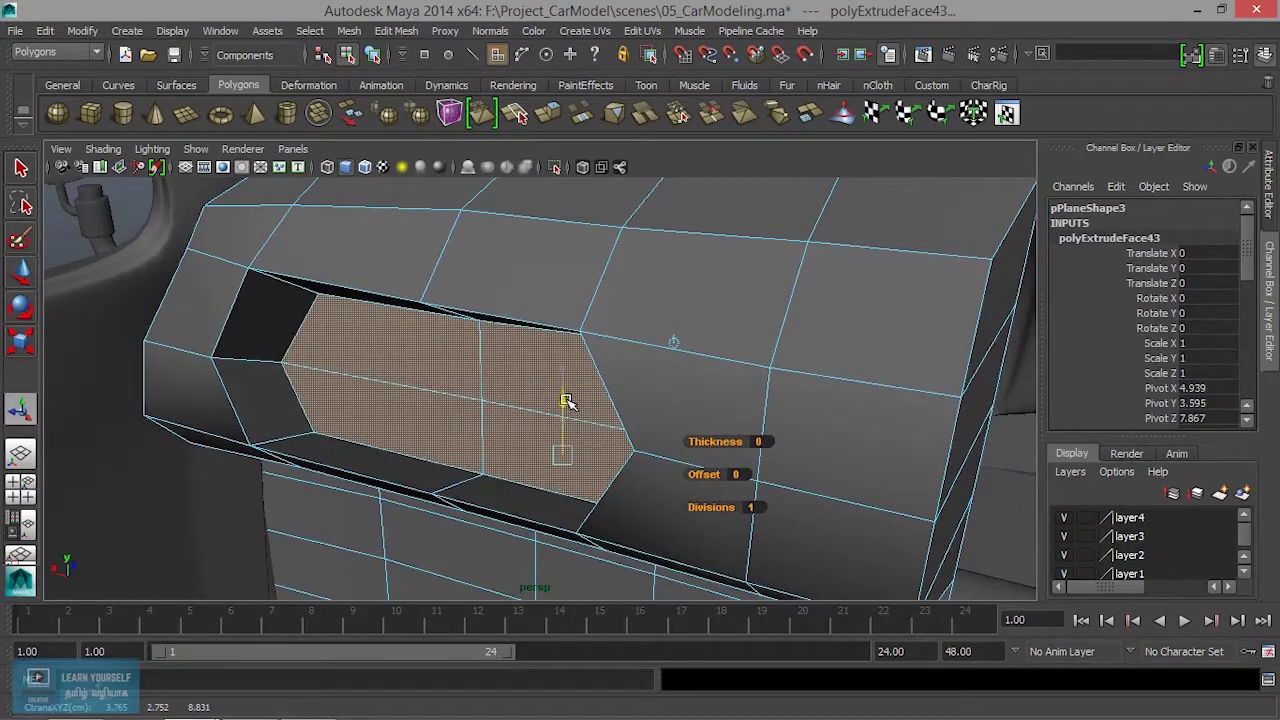
{"action": "mouse_move", "coordinate": [545, 450]}
{"action": "left_mouse_down", "text": "alt"}
{"action": "mouse_move", "coordinate": [643, 423]}
{"action": "mouse_move", "coordinate": [580, 429]}
{"action": "mouse_move", "coordinate": [603, 428]}
{"action": "mouse_move", "coordinate": [271, 326]}
{"action": "mouse_move", "coordinate": [737, 476]}
{"action": "left_mouse_up", "text": "alt"}
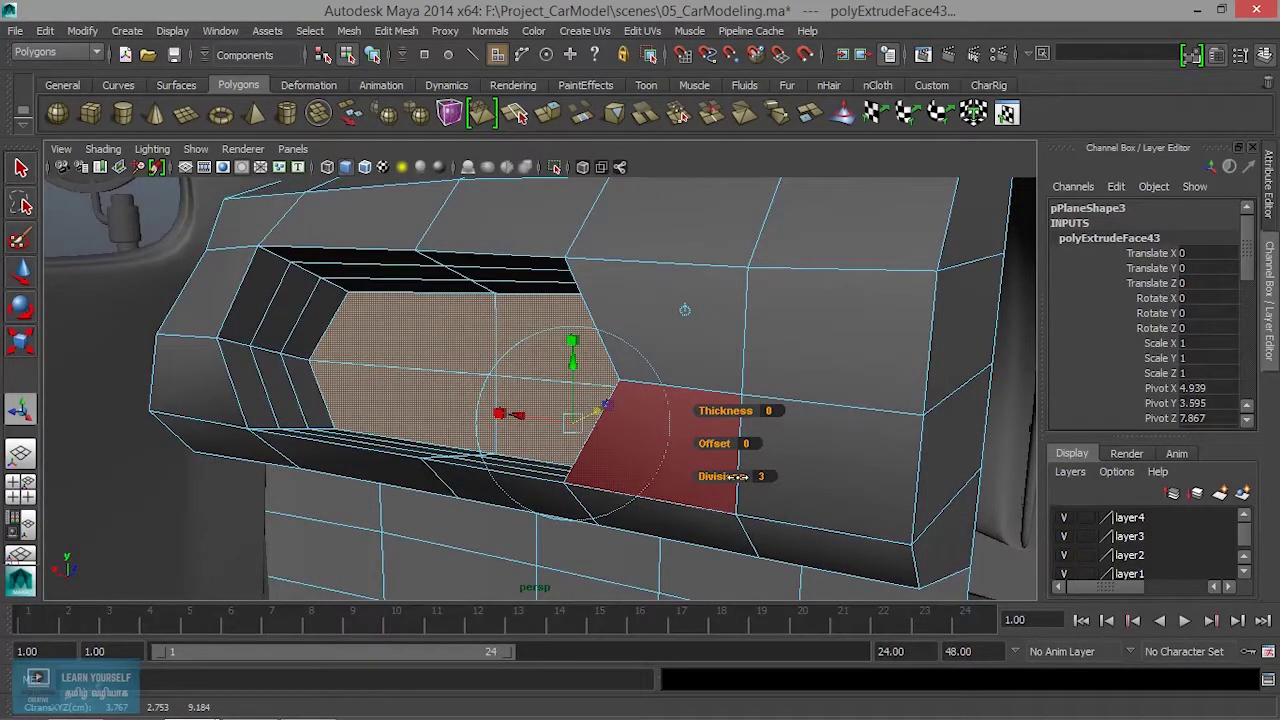
{"action": "mouse_move", "coordinate": [280, 306]}
{"action": "left_mouse_down", "text": "alt"}
{"action": "mouse_move", "coordinate": [600, 403]}
{"action": "mouse_move", "coordinate": [399, 372]}
{"action": "left_mouse_up", "text": "alt"}
{"action": "key", "text": "ctrl+z"}
{"action": "key", "text": "ctrl+z"}
{"action": "key", "text": "ctrl+z"}
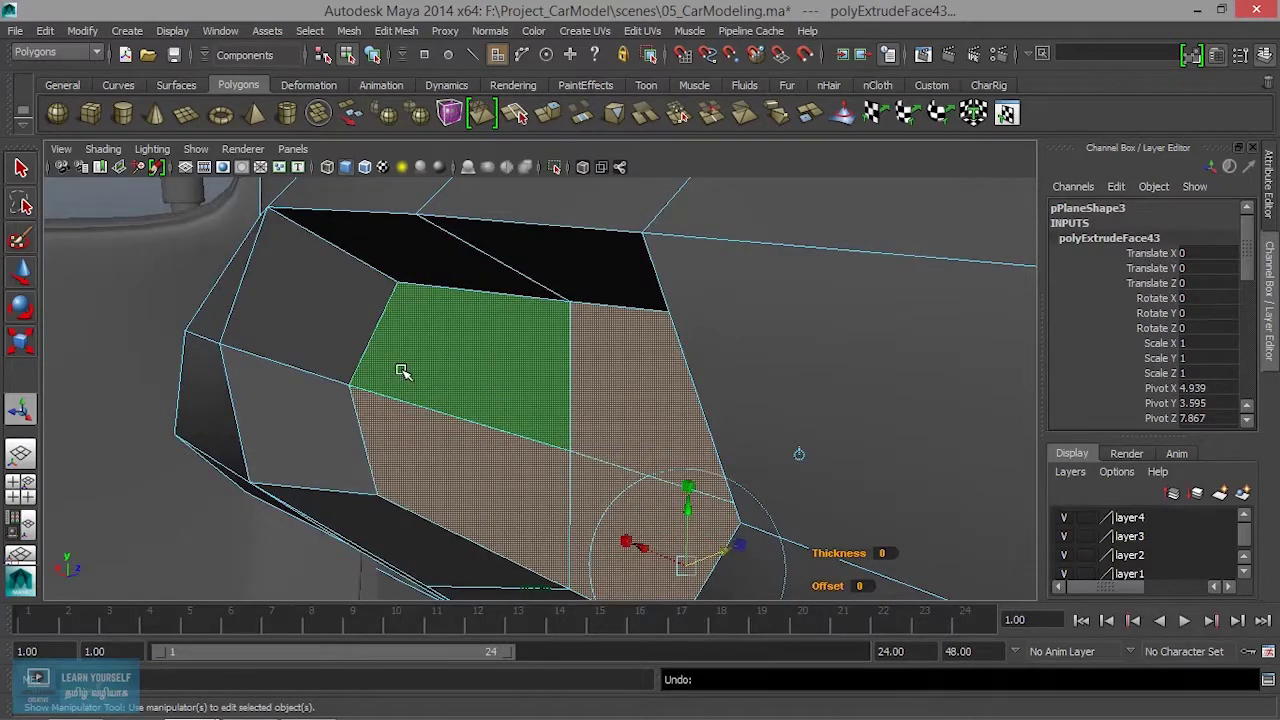
{"action": "key", "text": "ctrl+z"}
{"action": "key", "text": "ctrl+z"}
{"action": "key", "text": "ctrl+z"}
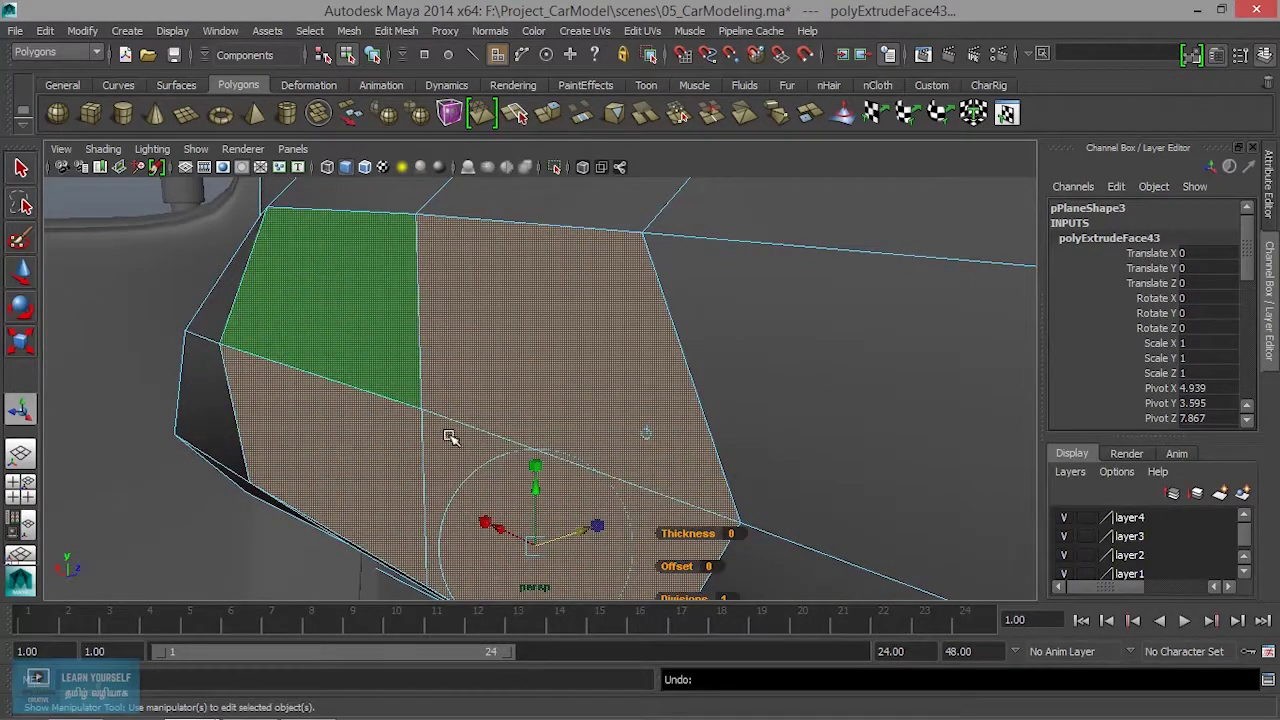
{"action": "left_click_drag", "start_coordinate": [592, 525], "coordinate": [585, 527]}
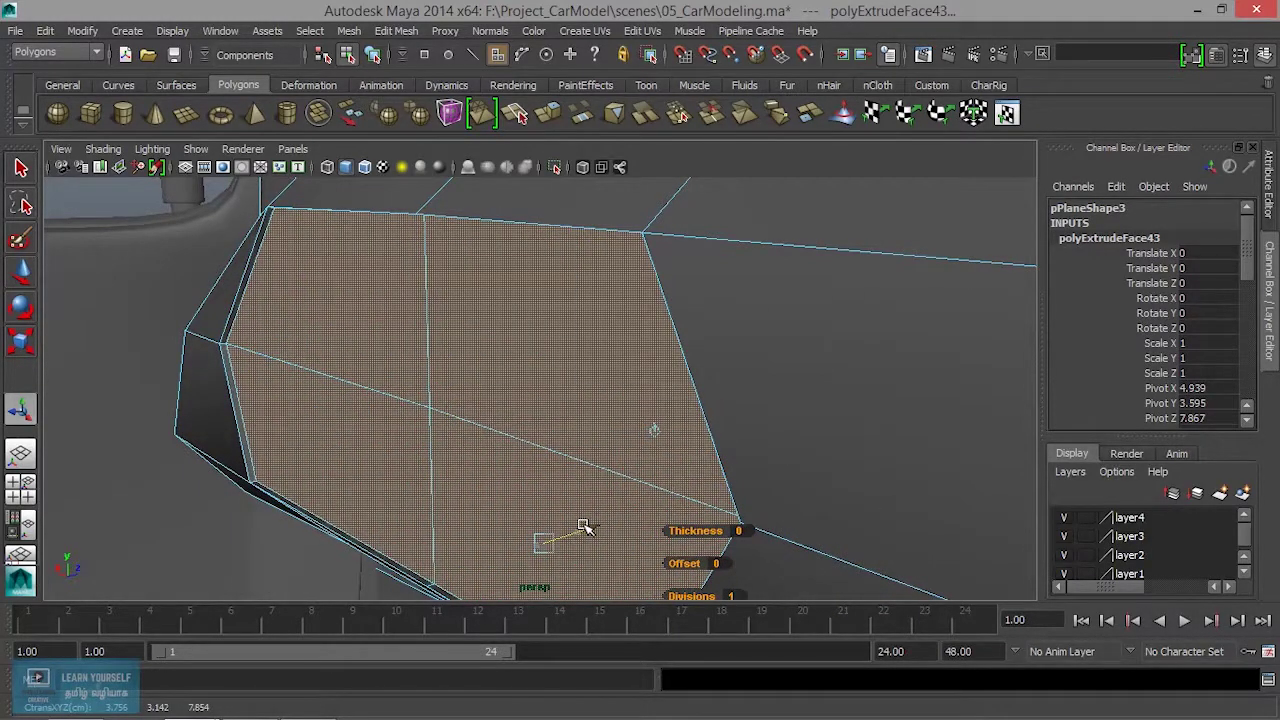
Extrude the faces a second time and slide the new extrusion inward.
{"action": "key", "text": "ctrl+e"}
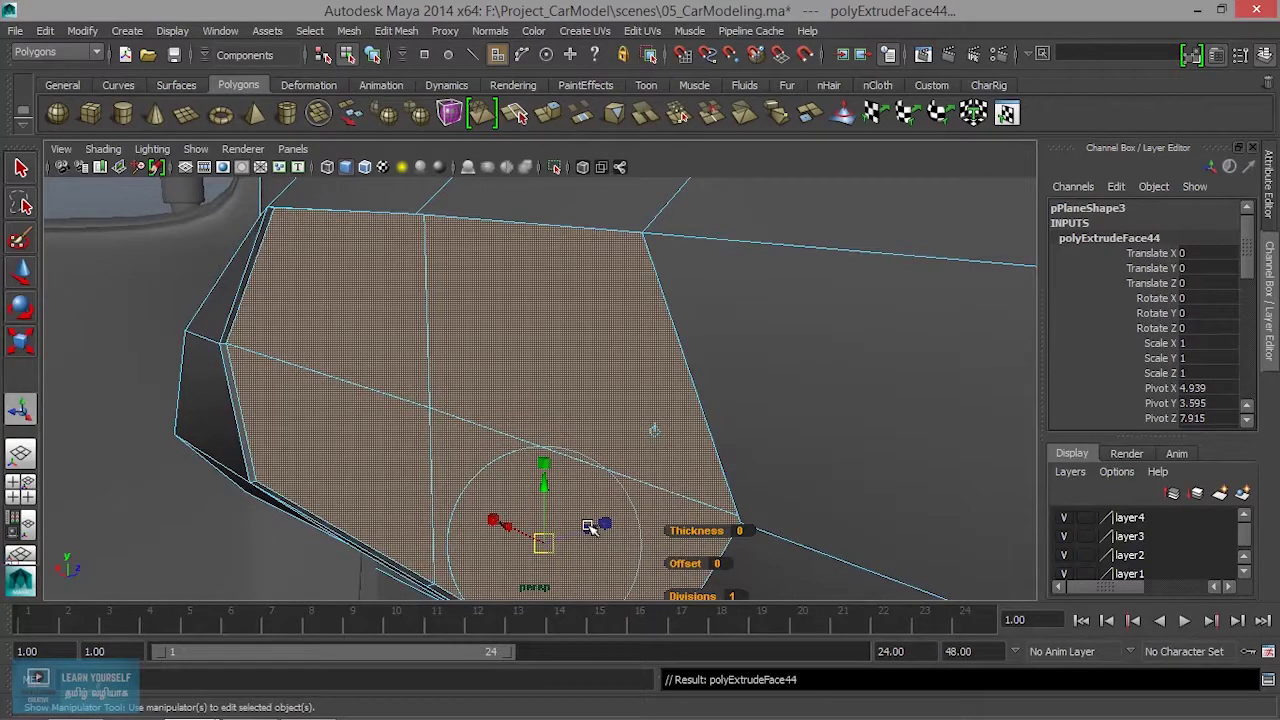
{"action": "left_click_drag", "start_coordinate": [591, 527], "coordinate": [707, 508]}
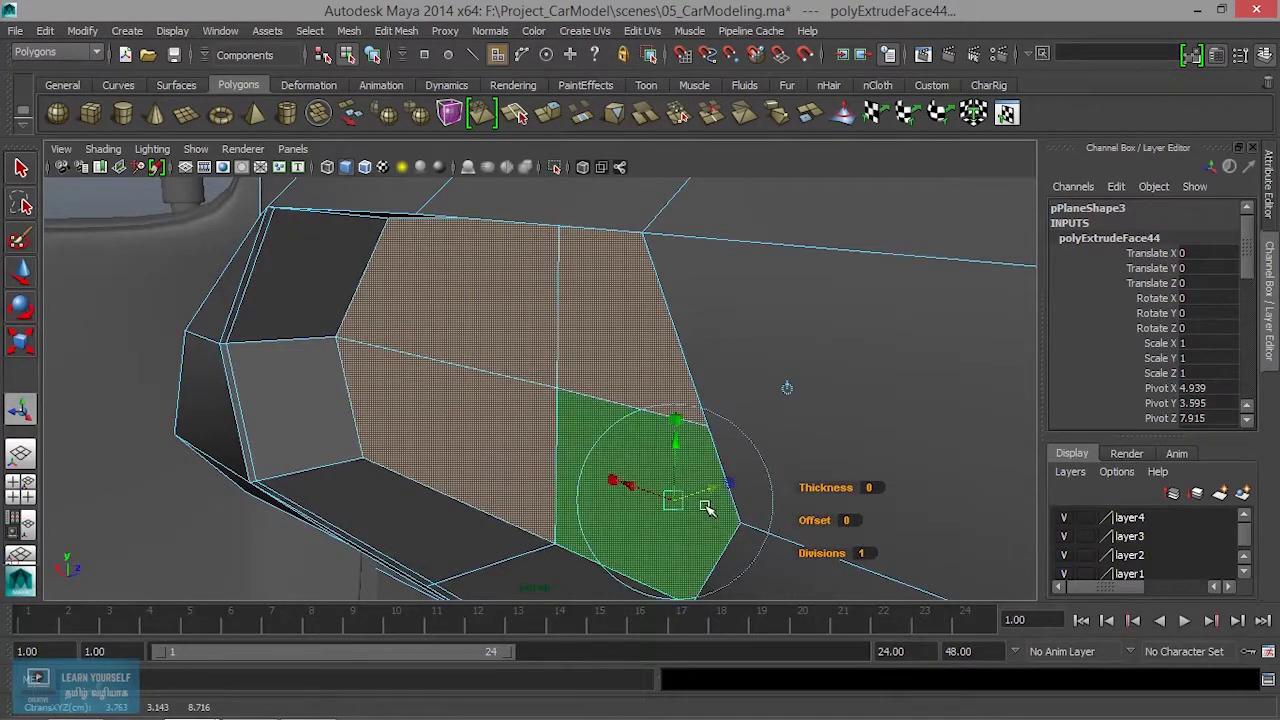
{"action": "left_click_drag", "start_coordinate": [676, 438], "coordinate": [672, 485]}
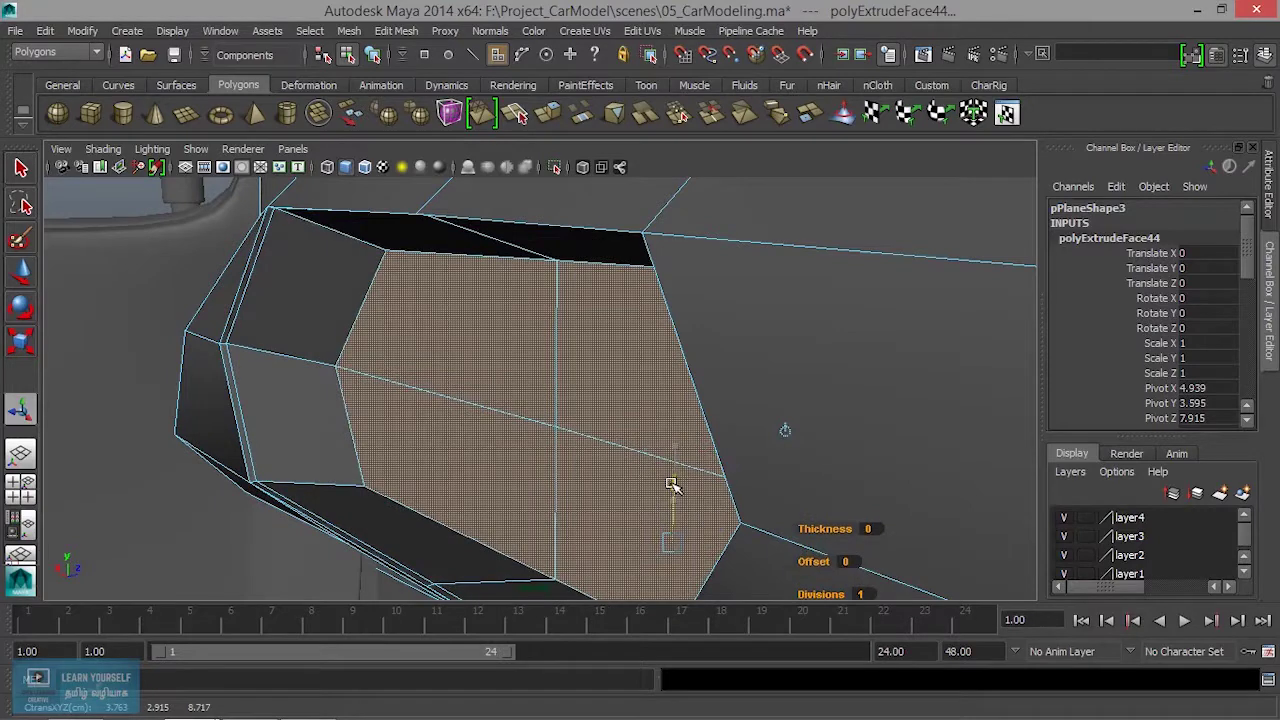
{"action": "mouse_move", "coordinate": [560, 509]}
{"action": "left_mouse_down", "text": "alt"}
{"action": "mouse_move", "coordinate": [580, 514]}
{"action": "mouse_move", "coordinate": [377, 418]}
{"action": "left_mouse_up", "text": "alt"}
{"action": "mouse_move", "coordinate": [513, 469]}
{"action": "left_mouse_down", "text": "alt"}
{"action": "mouse_move", "coordinate": [557, 460]}
{"action": "mouse_move", "coordinate": [508, 428]}
{"action": "mouse_move", "coordinate": [551, 449]}
{"action": "mouse_move", "coordinate": [541, 452]}
{"action": "left_mouse_up", "text": "alt"}
{"action": "scroll", "coordinate": [514, 429], "scroll_direction": "down", "scroll_amount": 3}
Repeat the extrude once more, then return to object mode.
{"action": "key", "text": "ctrl+e"}
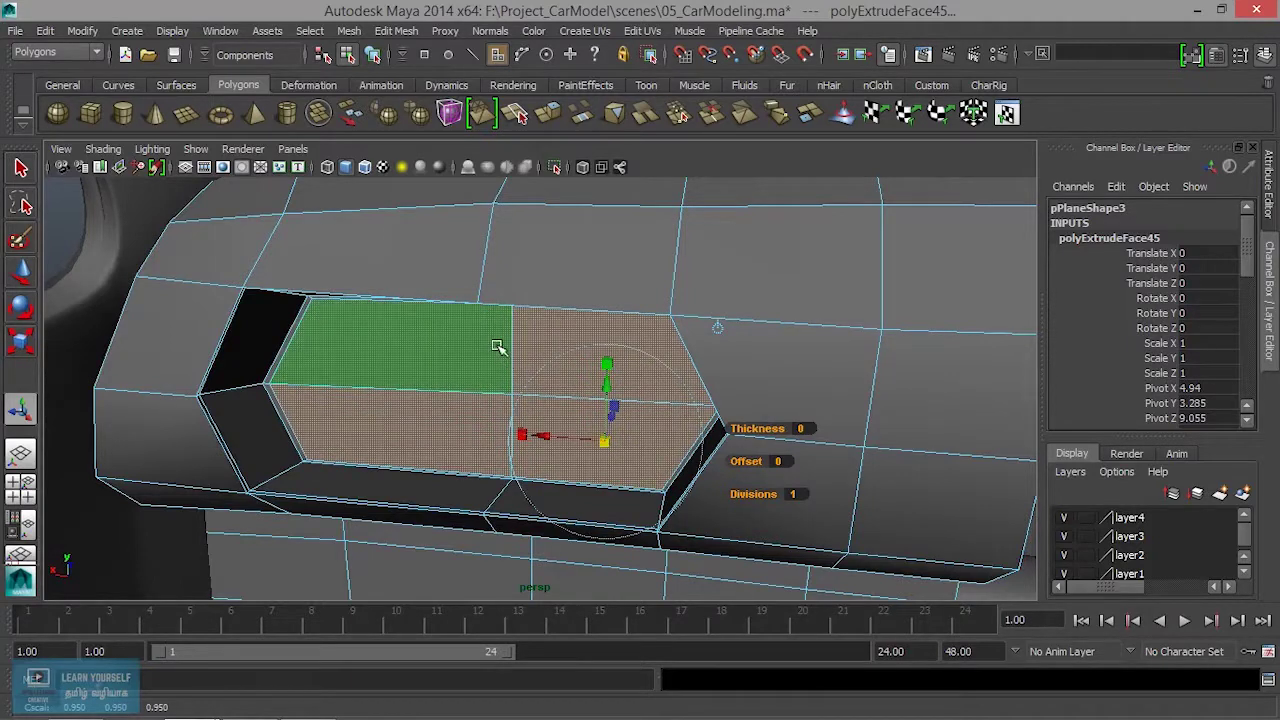
{"action": "right_click_drag", "start_coordinate": [491, 292], "coordinate": [490, 328]}
{"action": "right_click_drag", "start_coordinate": [577, 281], "coordinate": [577, 281]}
{"action": "mouse_move", "coordinate": [514, 294]}
{"action": "left_mouse_down", "text": "alt"}
{"action": "mouse_move", "coordinate": [503, 400]}
{"action": "mouse_move", "coordinate": [513, 455]}
{"action": "mouse_move", "coordinate": [629, 471]}
{"action": "mouse_move", "coordinate": [560, 403]}
{"action": "left_mouse_up", "text": "alt"}
Select the panel's top, middle and lower front faces.
{"action": "right_click_drag", "start_coordinate": [738, 297], "coordinate": [741, 338]}
{"action": "left_click", "coordinate": [718, 222]}
{"action": "left_click", "coordinate": [691, 328], "text": "shift"}
{"action": "left_click", "coordinate": [691, 392], "text": "shift"}
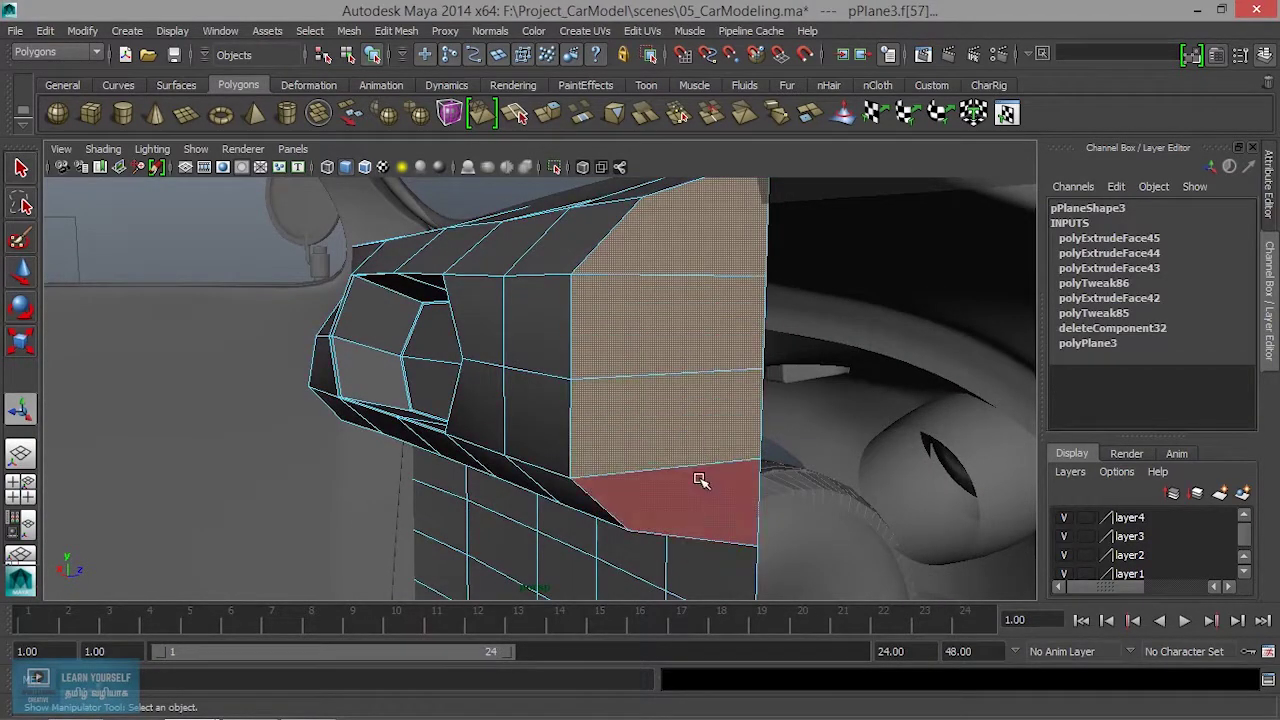
Delete the panel's front faces, including the lowest one.
{"action": "left_click", "coordinate": [702, 486], "text": "shift"}
{"action": "key", "text": "Delete"}
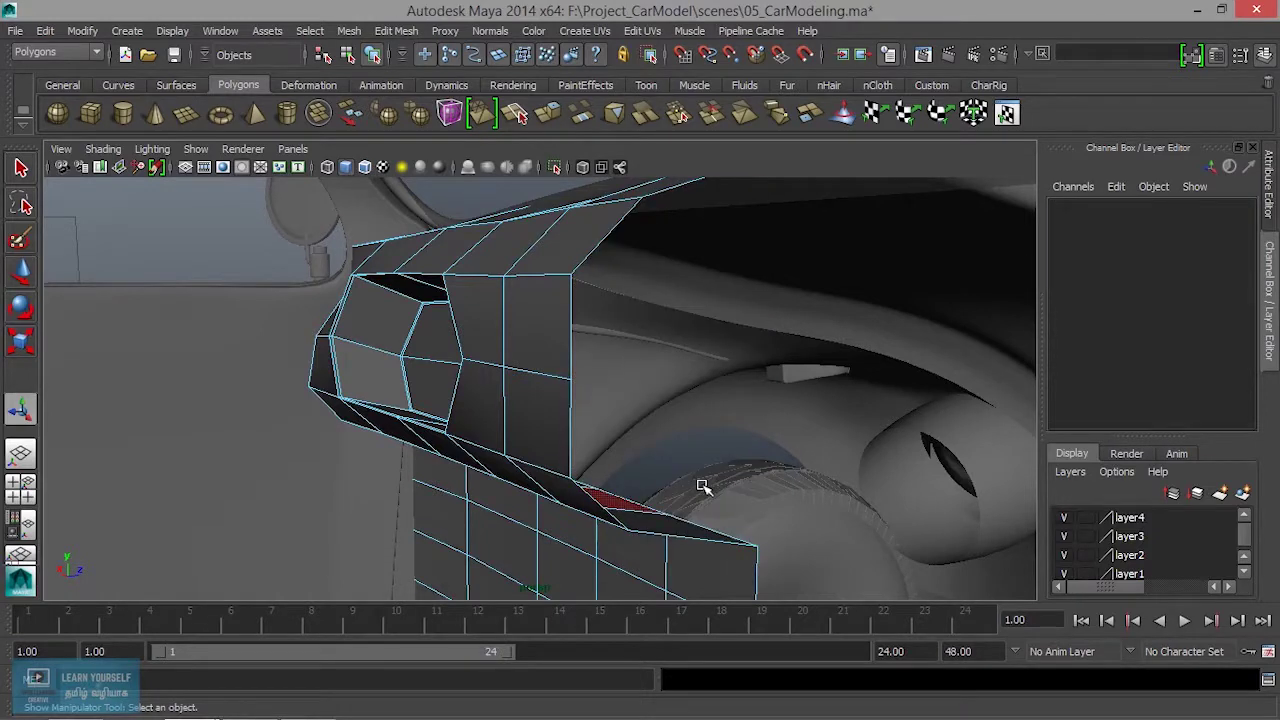
{"action": "mouse_move", "coordinate": [697, 486]}
{"action": "left_mouse_down", "text": "alt"}
{"action": "mouse_move", "coordinate": [657, 491]}
{"action": "mouse_move", "coordinate": [753, 493]}
{"action": "mouse_move", "coordinate": [763, 511]}
{"action": "mouse_move", "coordinate": [731, 354]}
{"action": "mouse_move", "coordinate": [780, 397]}
{"action": "mouse_move", "coordinate": [652, 414]}
{"action": "mouse_move", "coordinate": [517, 289]}
{"action": "mouse_move", "coordinate": [643, 383]}
{"action": "mouse_move", "coordinate": [736, 384]}
{"action": "mouse_move", "coordinate": [971, 266]}
{"action": "mouse_move", "coordinate": [609, 383]}
{"action": "mouse_move", "coordinate": [586, 286]}
{"action": "left_mouse_up", "text": "alt"}
{"action": "right_click", "coordinate": [583, 260]}
{"action": "left_click", "coordinate": [510, 258]}
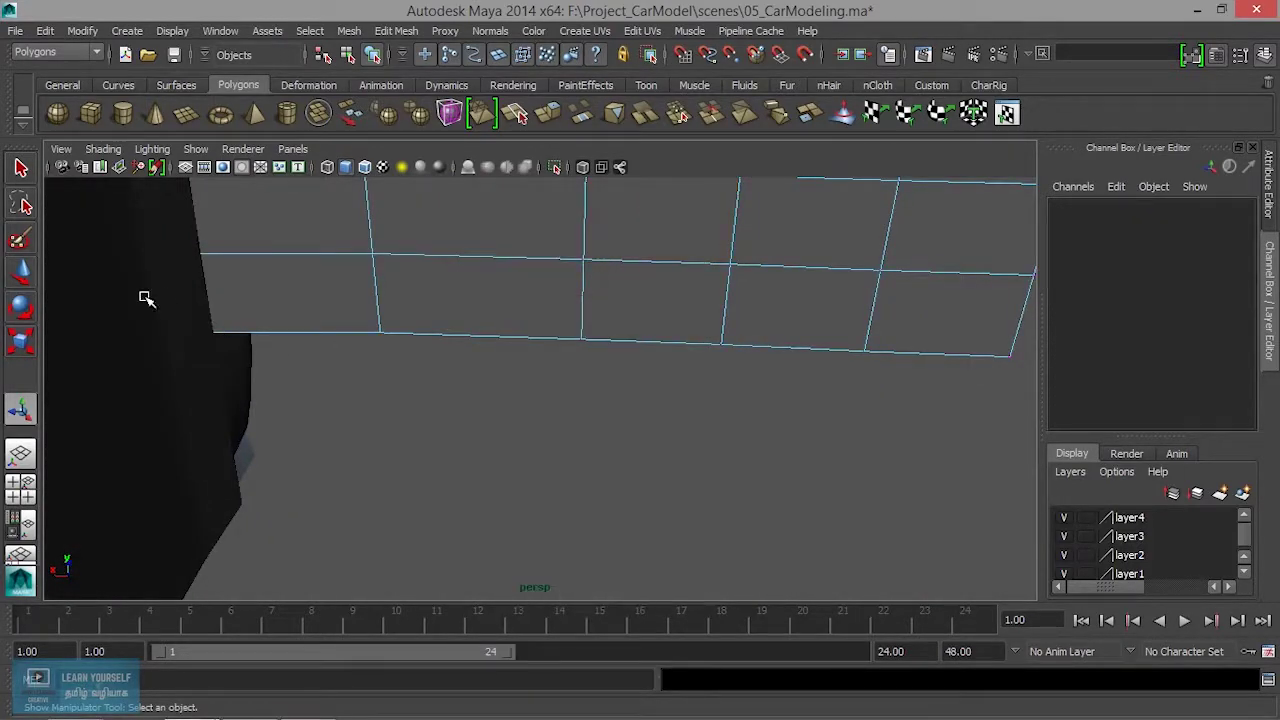
Pull the panel's bottom row of vertices down along Y toward the car body.
{"action": "left_click_drag", "start_coordinate": [805, 430], "coordinate": [906, 443]}
{"action": "left_click_drag", "start_coordinate": [777, 457], "coordinate": [768, 413], "text": "alt"}
{"action": "left_click_drag", "start_coordinate": [643, 420], "coordinate": [694, 486], "text": "alt"}
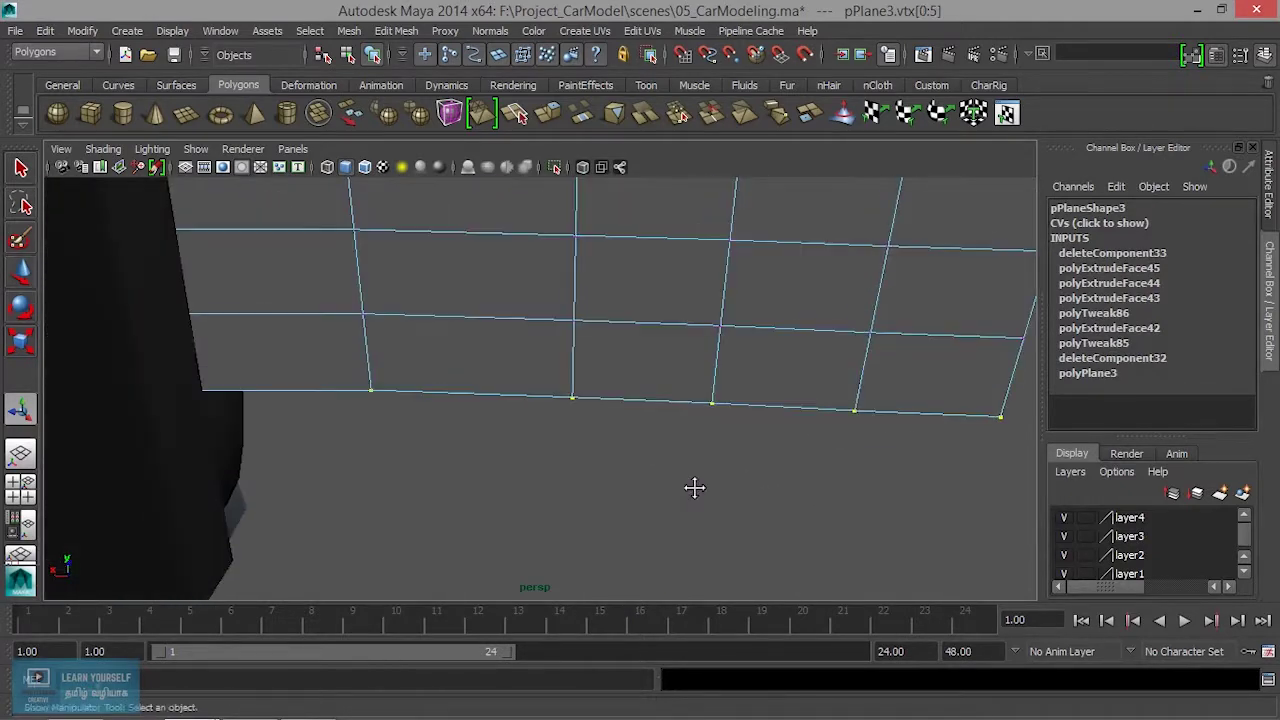
{"action": "key", "text": "w"}
{"action": "left_click_drag", "start_coordinate": [584, 352], "coordinate": [580, 490]}
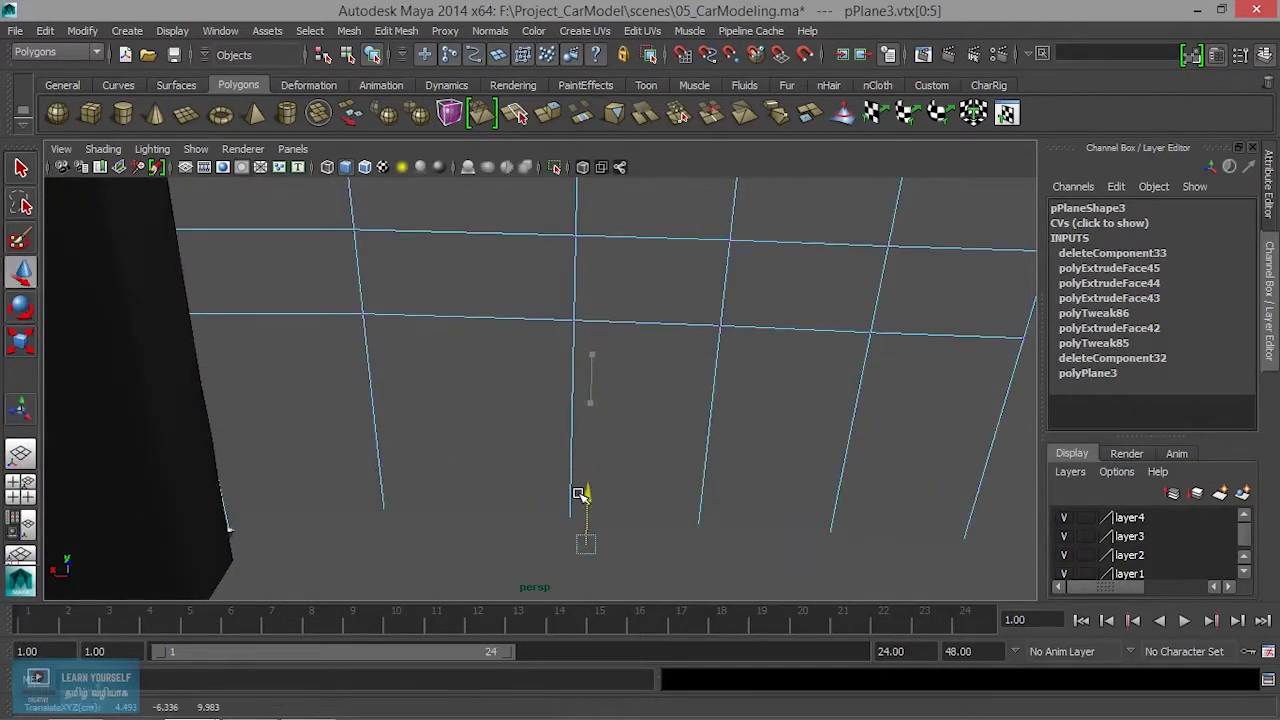
{"action": "left_click_drag", "start_coordinate": [585, 451], "coordinate": [585, 447]}
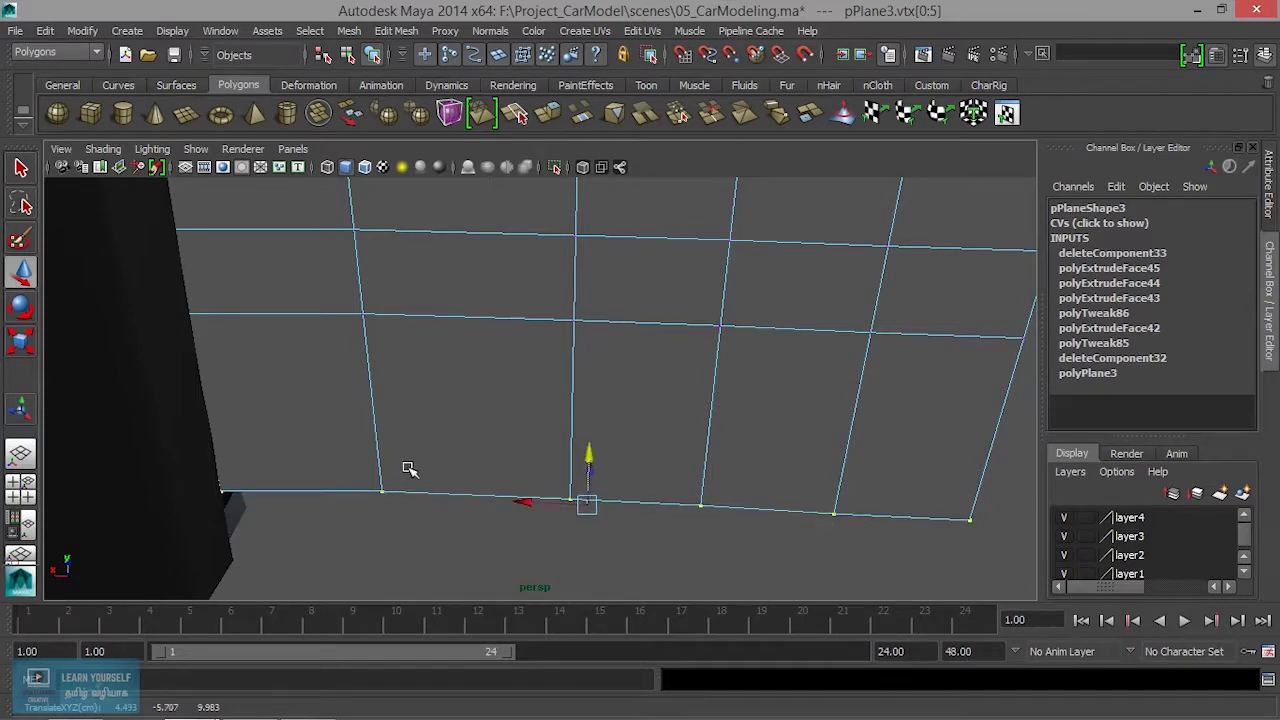
Check the strip against the car, select its top vertices, and hide the body shell layer.
{"action": "mouse_move", "coordinate": [530, 528]}
{"action": "middle_mouse_down", "text": "alt"}
{"action": "mouse_move", "coordinate": [657, 449]}
{"action": "mouse_move", "coordinate": [571, 474]}
{"action": "mouse_move", "coordinate": [435, 437]}
{"action": "middle_mouse_up", "text": "alt"}
{"action": "mouse_move", "coordinate": [435, 437]}
{"action": "left_mouse_down", "text": "alt"}
{"action": "mouse_move", "coordinate": [423, 457]}
{"action": "mouse_move", "coordinate": [471, 486]}
{"action": "mouse_move", "coordinate": [307, 363]}
{"action": "mouse_move", "coordinate": [297, 371]}
{"action": "mouse_move", "coordinate": [557, 443]}
{"action": "mouse_move", "coordinate": [623, 443]}
{"action": "mouse_move", "coordinate": [664, 416]}
{"action": "mouse_move", "coordinate": [578, 398]}
{"action": "mouse_move", "coordinate": [609, 366]}
{"action": "mouse_move", "coordinate": [680, 362]}
{"action": "left_mouse_up", "text": "alt"}
{"action": "left_click_drag", "start_coordinate": [672, 374], "coordinate": [617, 349], "text": "alt"}
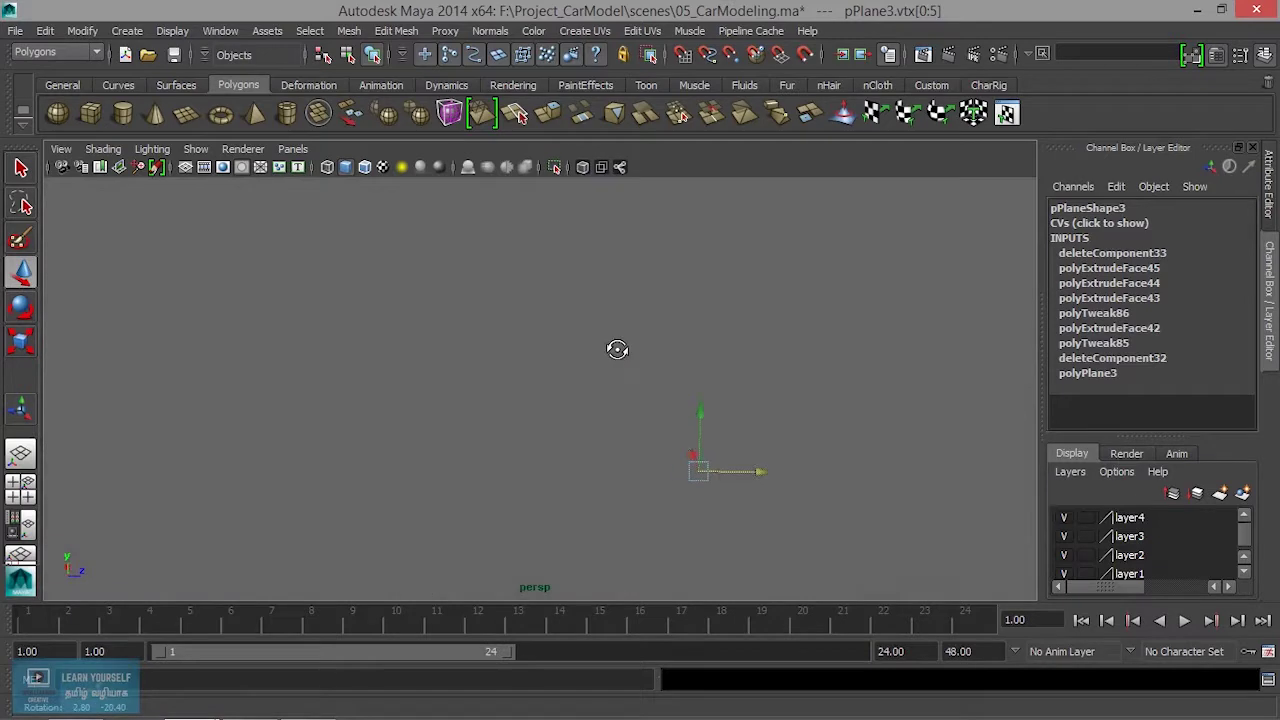
{"action": "mouse_move", "coordinate": [477, 359]}
{"action": "left_mouse_down", "text": "alt"}
{"action": "mouse_move", "coordinate": [749, 451]}
{"action": "mouse_move", "coordinate": [768, 437]}
{"action": "mouse_move", "coordinate": [494, 263]}
{"action": "left_mouse_up", "text": "alt"}
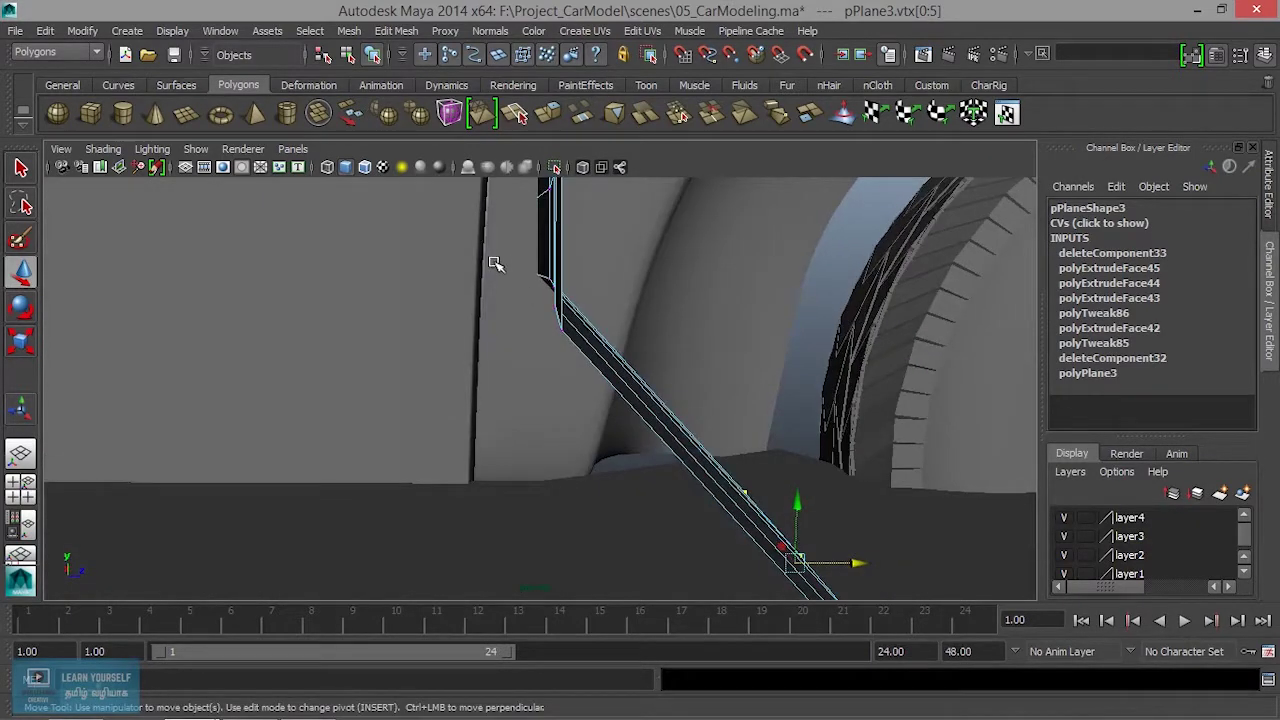
{"action": "left_click_drag", "start_coordinate": [707, 387], "coordinate": [707, 388]}
{"action": "mouse_move", "coordinate": [605, 287]}
{"action": "left_mouse_down", "text": "alt"}
{"action": "mouse_move", "coordinate": [863, 306]}
{"action": "mouse_move", "coordinate": [868, 318]}
{"action": "left_mouse_up", "text": "alt"}
{"action": "mouse_move", "coordinate": [654, 422]}
{"action": "left_mouse_down", "text": "alt"}
{"action": "mouse_move", "coordinate": [694, 425]}
{"action": "mouse_move", "coordinate": [703, 457]}
{"action": "mouse_move", "coordinate": [737, 443]}
{"action": "mouse_move", "coordinate": [662, 396]}
{"action": "mouse_move", "coordinate": [686, 480]}
{"action": "mouse_move", "coordinate": [591, 463]}
{"action": "mouse_move", "coordinate": [607, 495]}
{"action": "mouse_move", "coordinate": [814, 491]}
{"action": "mouse_move", "coordinate": [686, 494]}
{"action": "mouse_move", "coordinate": [594, 469]}
{"action": "left_mouse_up", "text": "alt"}
{"action": "scroll", "coordinate": [594, 469], "scroll_direction": "down", "scroll_amount": 5}
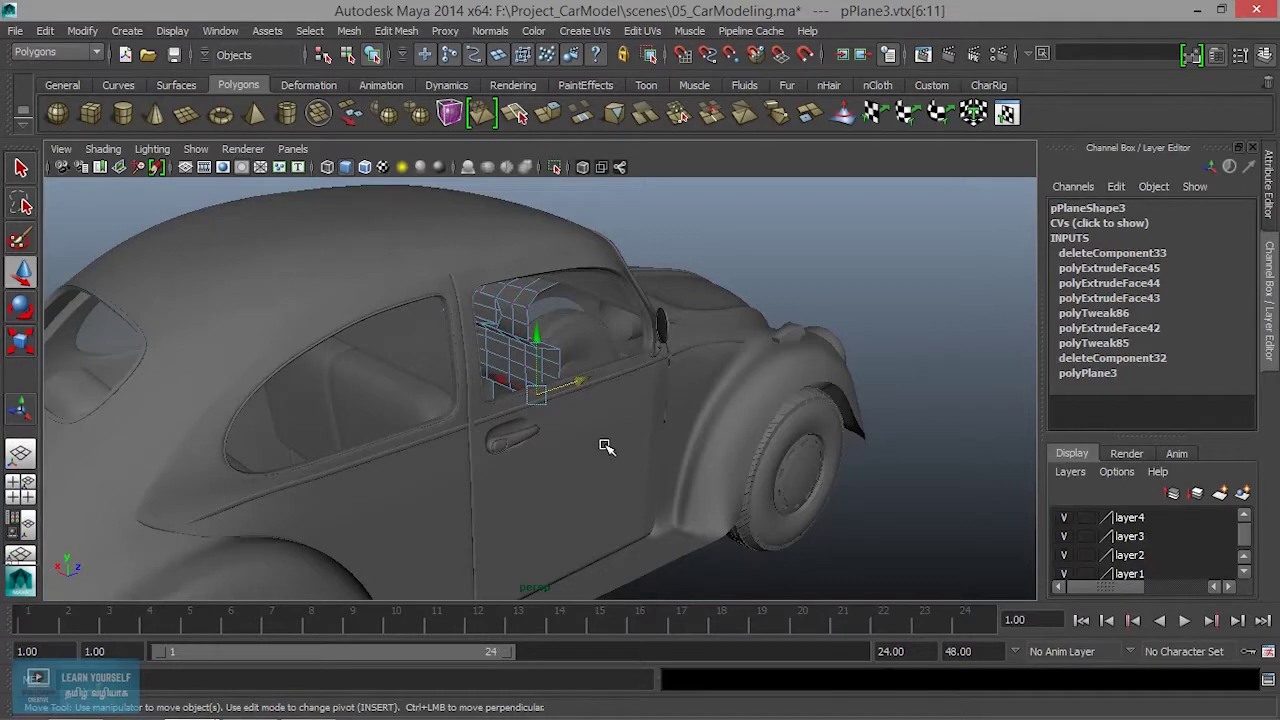
{"action": "left_click", "coordinate": [1064, 537]}
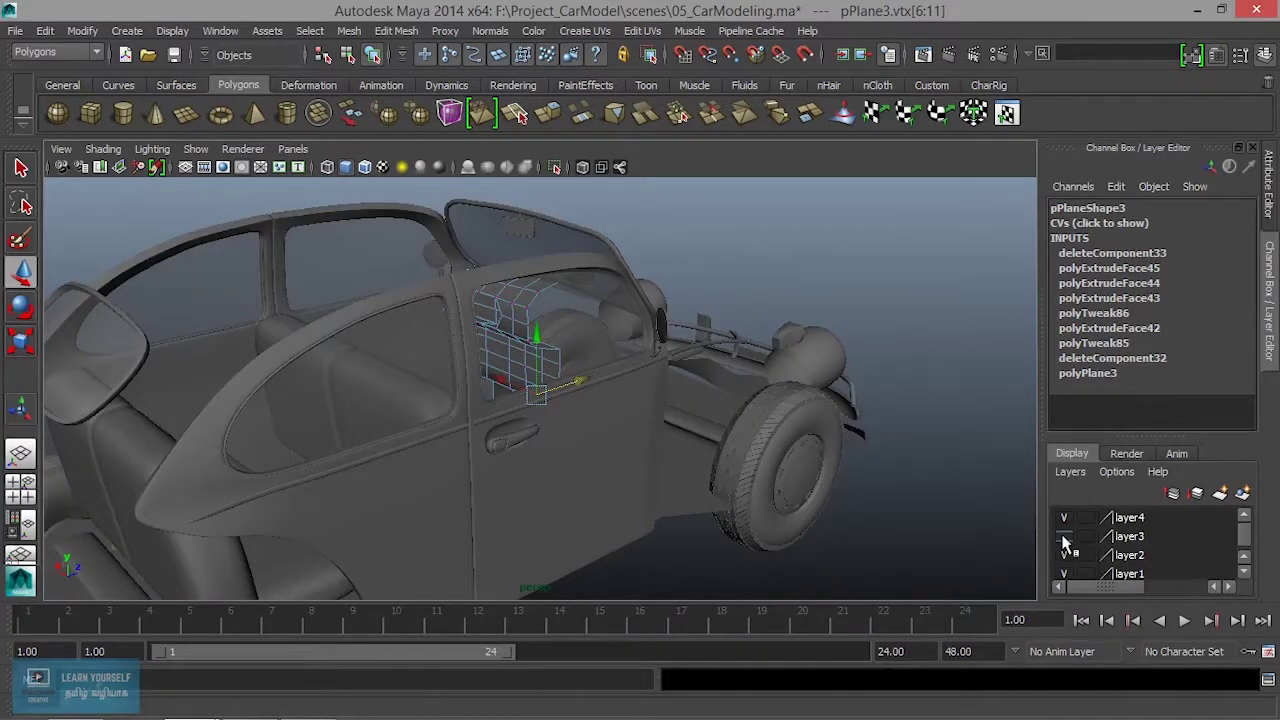
Restore the body layers' visibility and put the plane back in object mode.
{"action": "left_click", "coordinate": [1064, 537]}
{"action": "left_click", "coordinate": [1064, 518]}
{"action": "left_click", "coordinate": [1064, 518]}
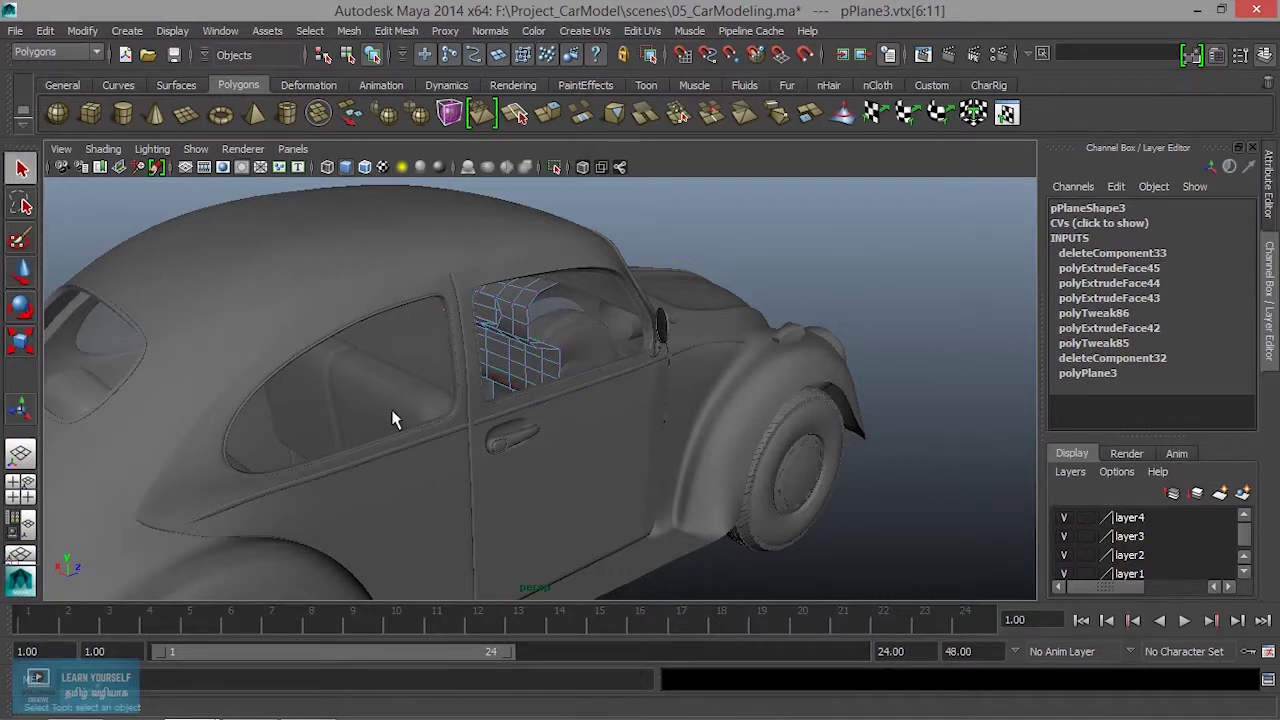
{"action": "right_click_drag", "start_coordinate": [586, 294], "coordinate": [655, 266]}
Put the door and rear quarter panel on new layer5 and hide it.
{"action": "left_click", "coordinate": [574, 484]}
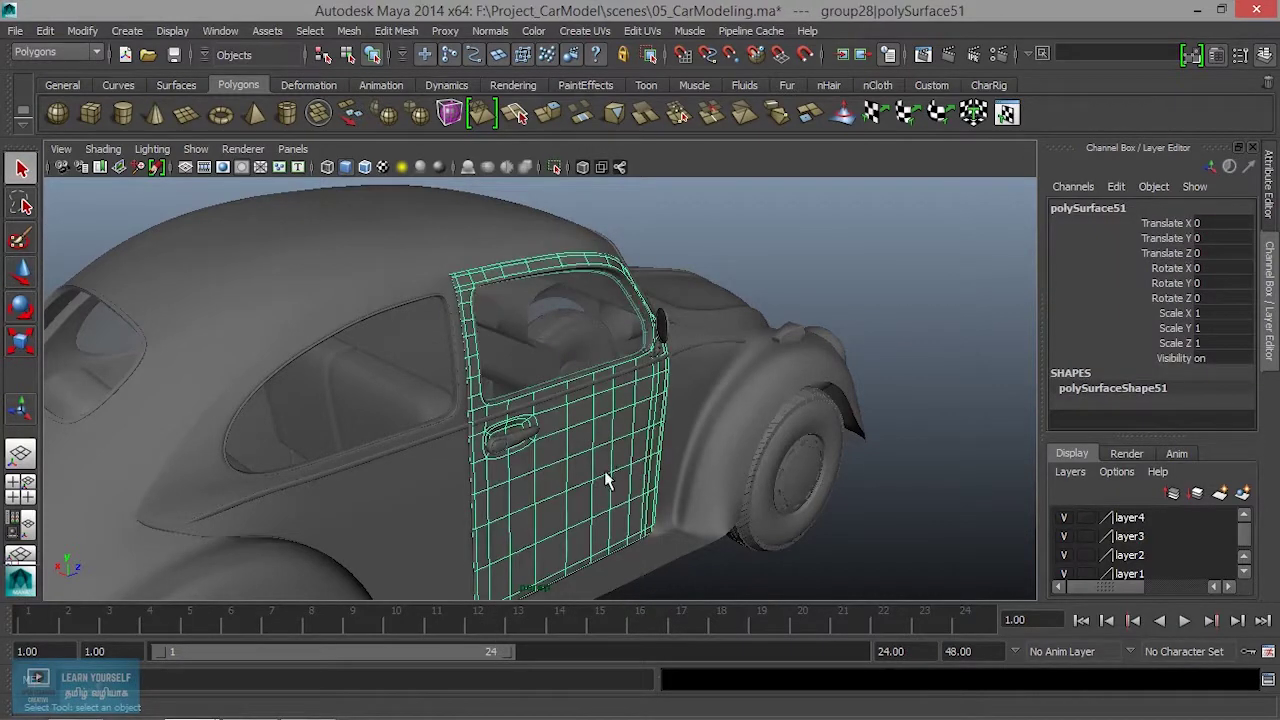
{"action": "left_click_drag", "start_coordinate": [574, 484], "coordinate": [638, 493], "text": "alt"}
{"action": "left_click", "coordinate": [663, 507], "text": "shift"}
{"action": "left_click", "coordinate": [793, 540], "text": "shift"}
{"action": "left_click_drag", "start_coordinate": [826, 528], "coordinate": [349, 428], "text": "alt"}
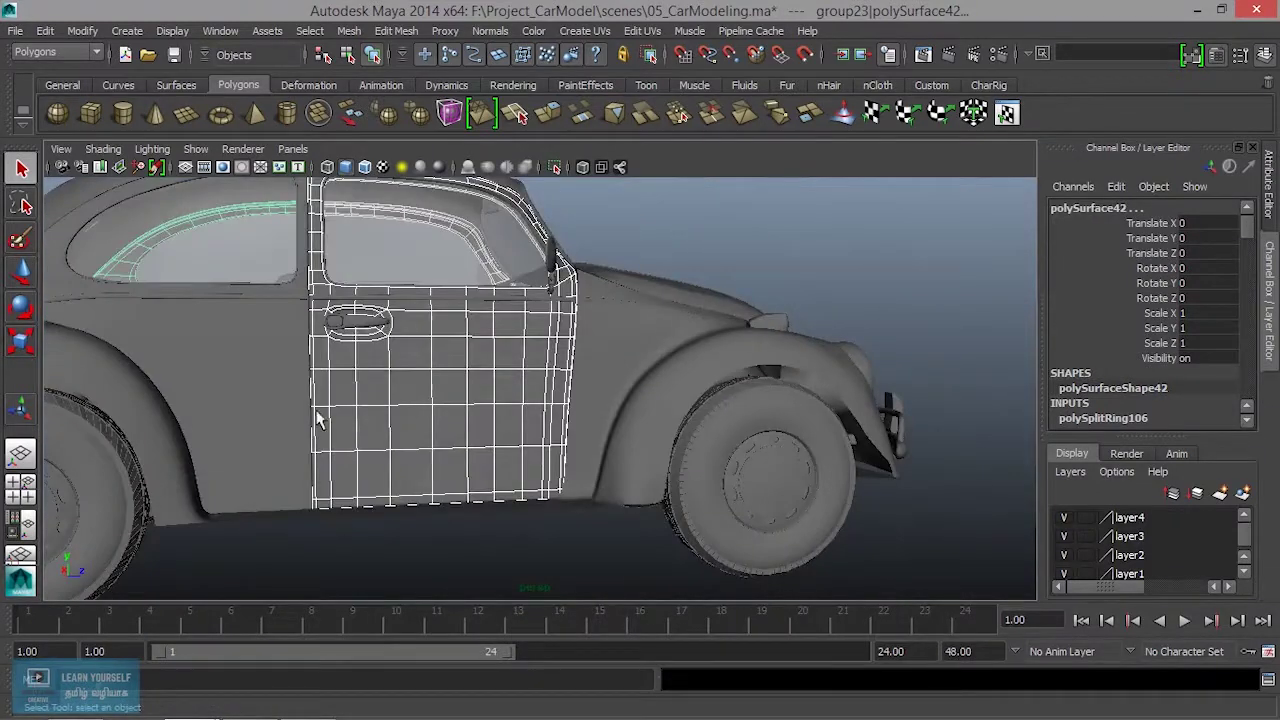
{"action": "left_click_drag", "start_coordinate": [197, 390], "coordinate": [518, 522], "text": "alt"}
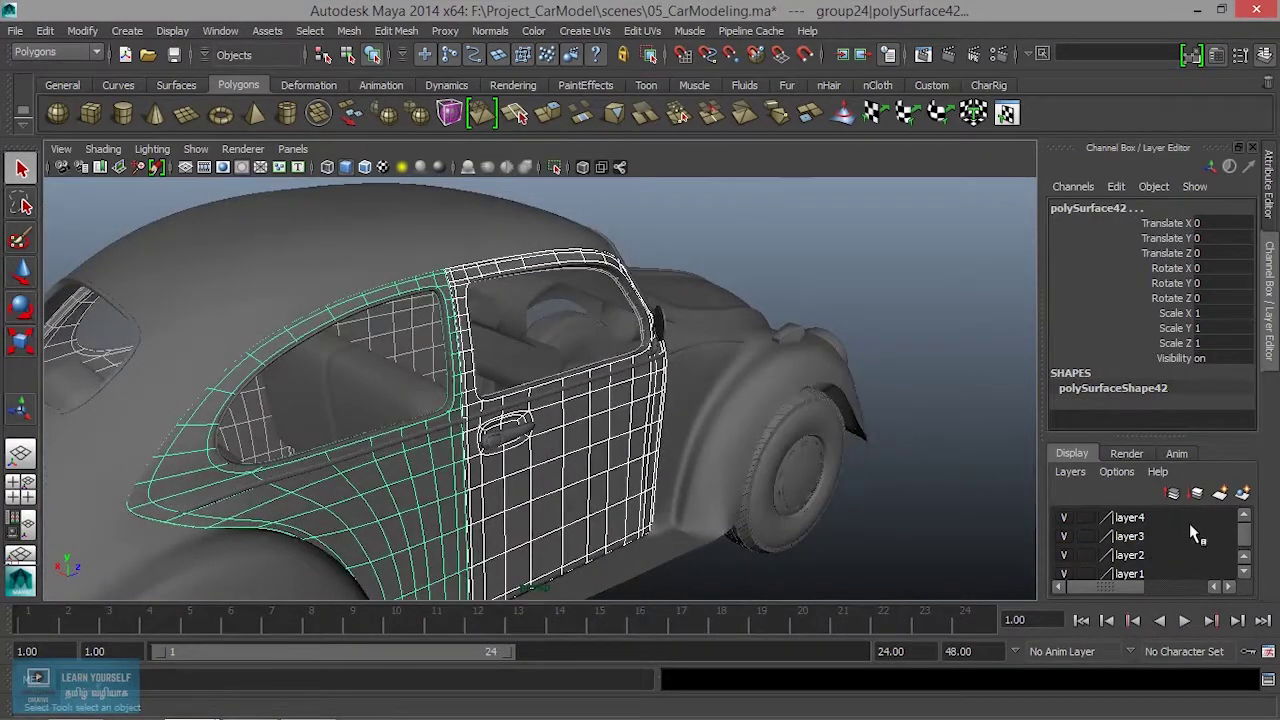
{"action": "left_click", "coordinate": [1240, 495]}
{"action": "left_click", "coordinate": [1064, 517]}
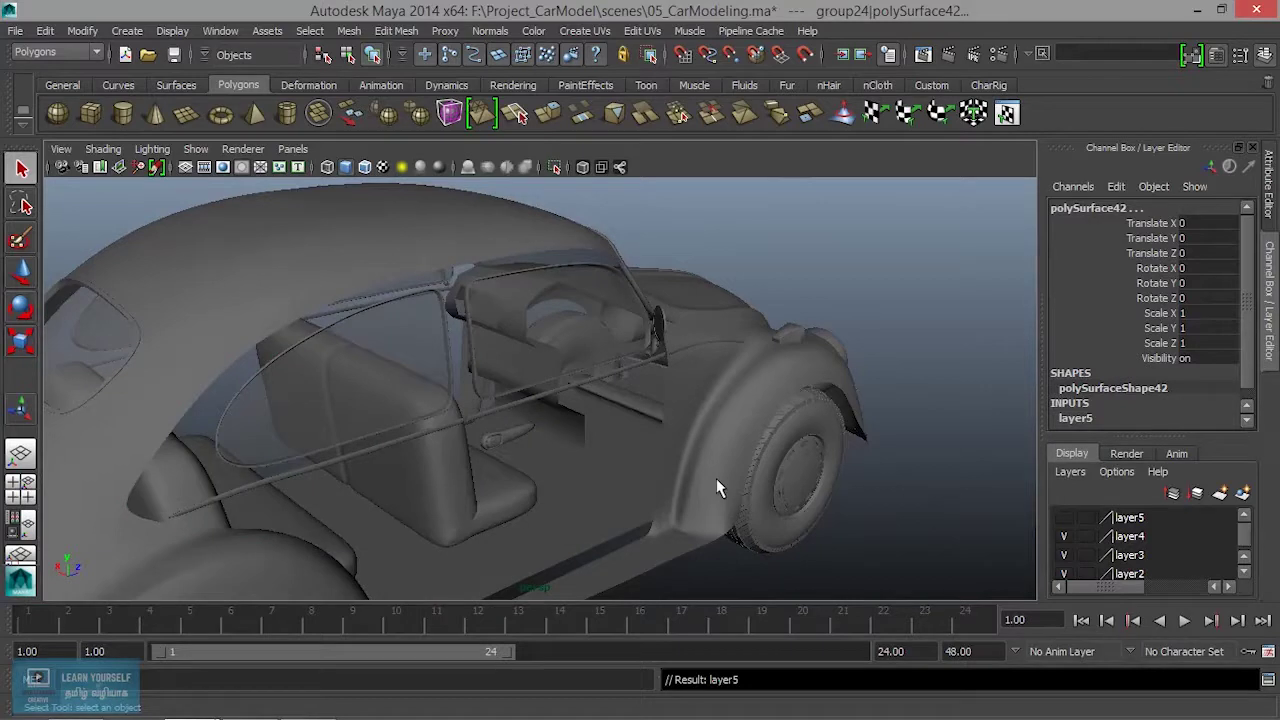
Zoom into the interior and select the panel strip pPlane3.
{"action": "scroll", "coordinate": [863, 529], "scroll_direction": "up", "scroll_amount": 5}
{"action": "mouse_move", "coordinate": [863, 529]}
{"action": "left_mouse_down", "text": "alt"}
{"action": "mouse_move", "coordinate": [615, 342]}
{"action": "mouse_move", "coordinate": [783, 443]}
{"action": "left_mouse_up", "text": "alt"}
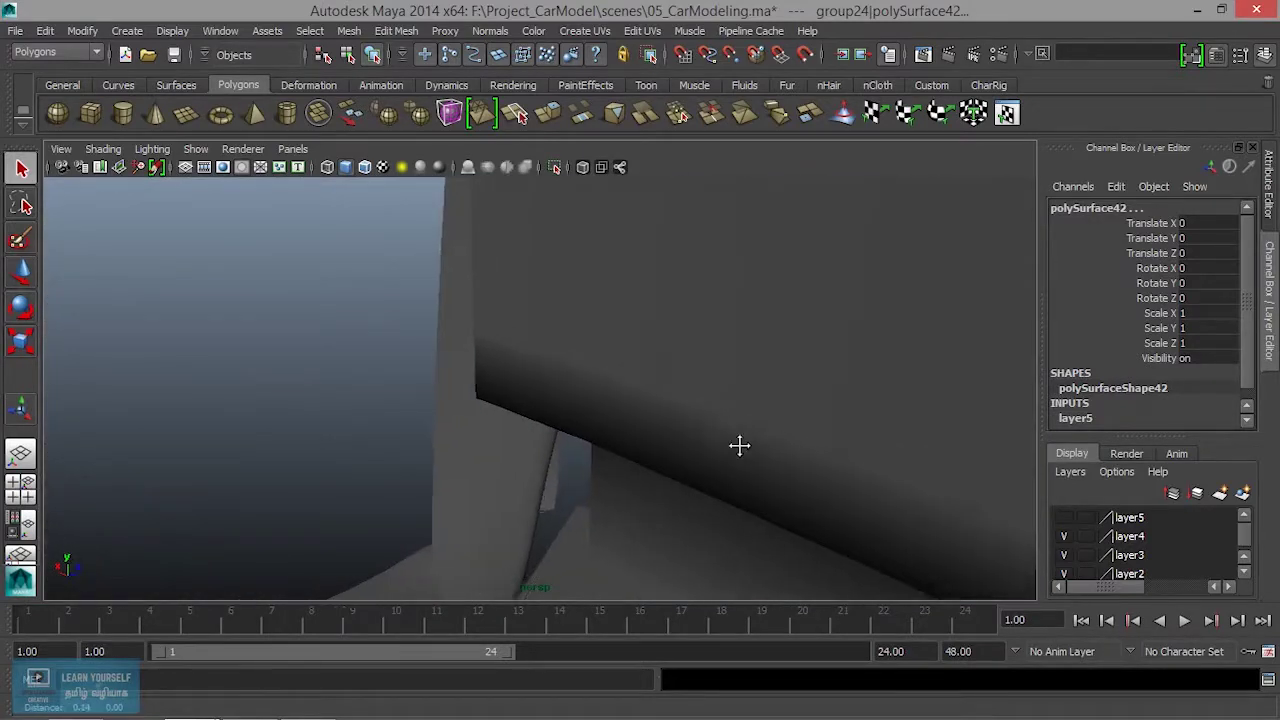
{"action": "middle_click_drag", "start_coordinate": [783, 443], "coordinate": [626, 380], "text": "alt"}
{"action": "left_click", "coordinate": [626, 380]}
Select the strip's lower-edge vertex row and slide it right along X.
{"action": "right_click", "coordinate": [628, 375]}
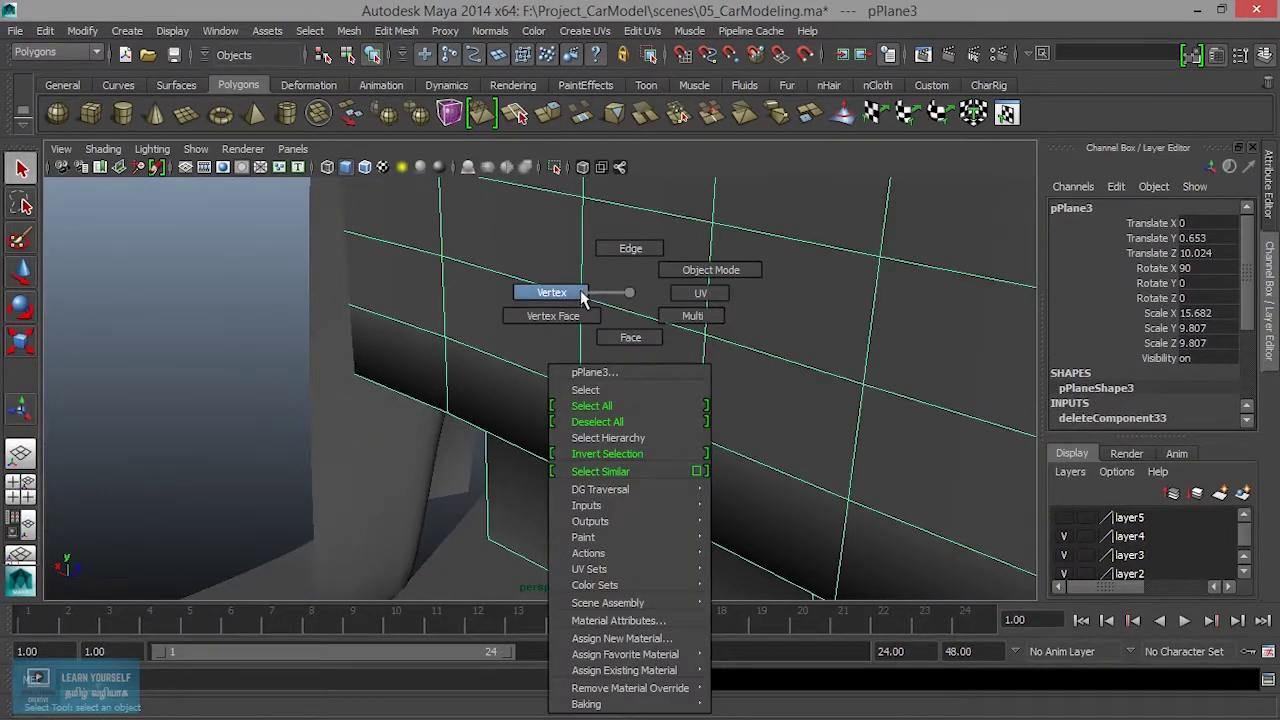
{"action": "right_click_drag", "start_coordinate": [587, 298], "coordinate": [587, 298]}
{"action": "scroll", "coordinate": [654, 413], "scroll_direction": "down", "scroll_amount": 4}
{"action": "left_click_drag", "start_coordinate": [654, 413], "coordinate": [566, 382], "text": "alt"}
{"action": "left_click_drag", "start_coordinate": [632, 484], "coordinate": [678, 490]}
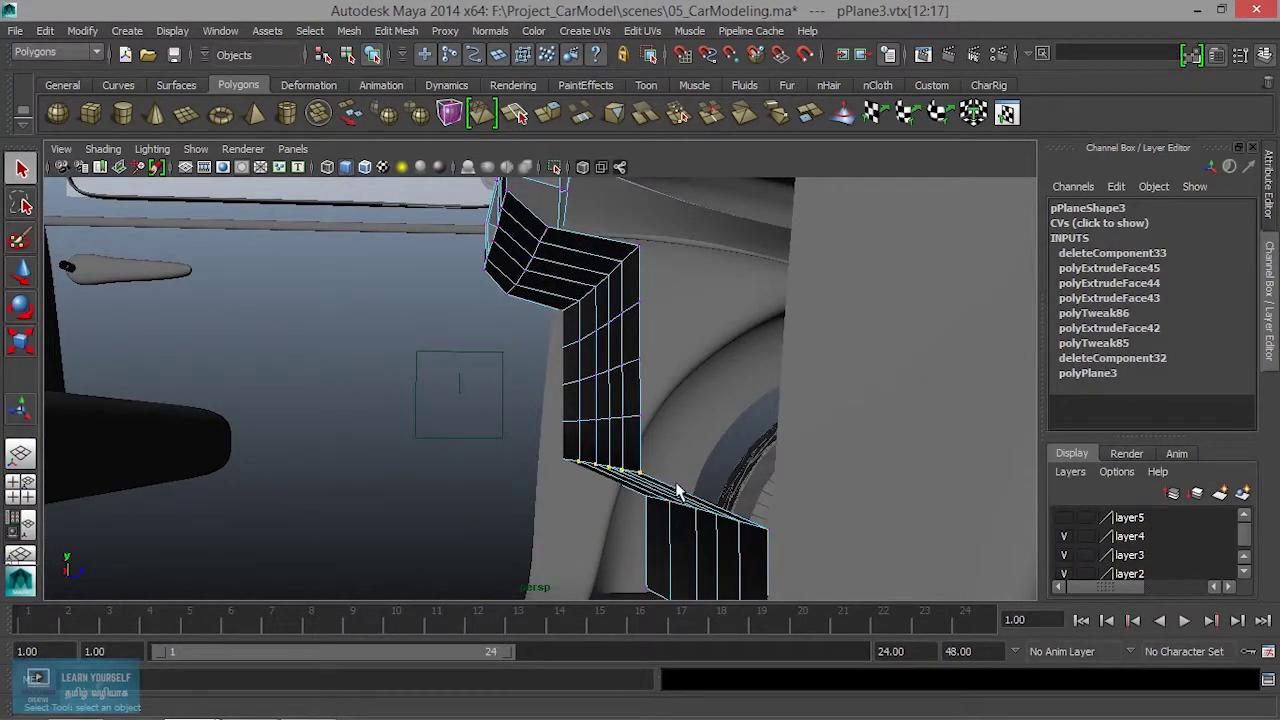
{"action": "left_click_drag", "start_coordinate": [618, 524], "coordinate": [650, 513], "text": "alt"}
{"action": "key", "text": "w"}
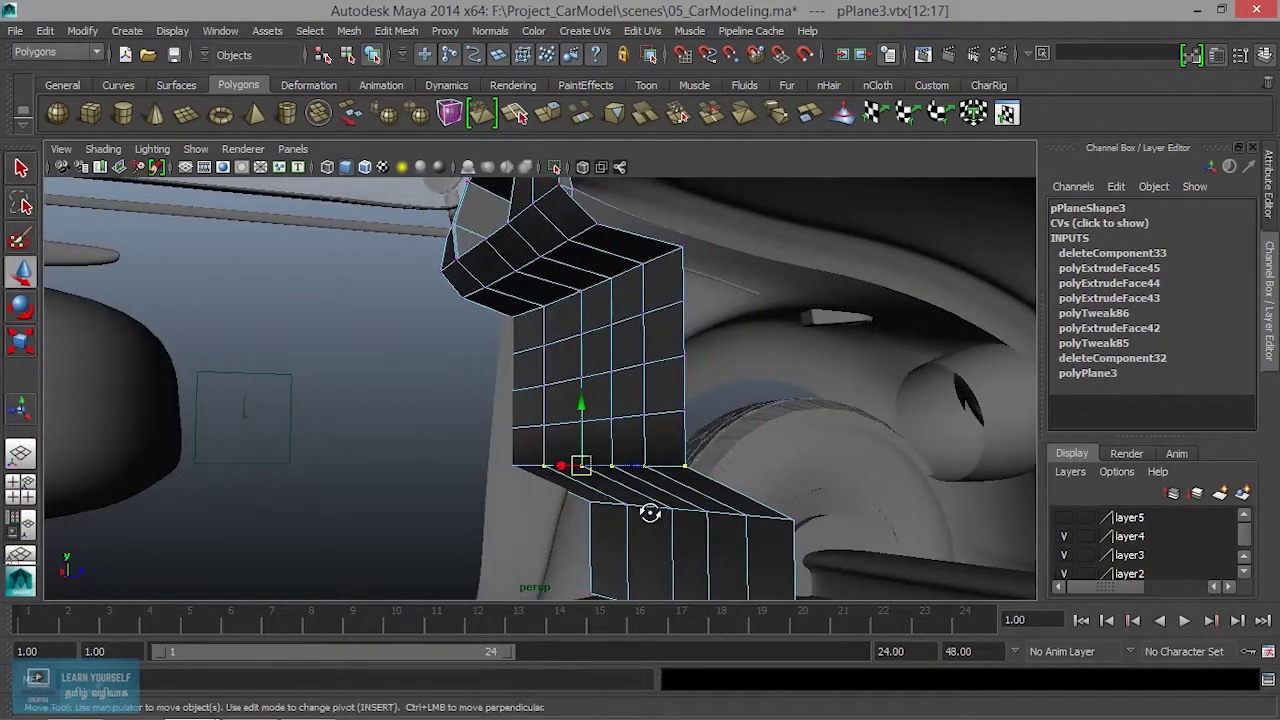
{"action": "mouse_move", "coordinate": [630, 465]}
{"action": "left_mouse_down"}
{"action": "mouse_move", "coordinate": [660, 465]}
{"action": "mouse_move", "coordinate": [520, 386]}
{"action": "mouse_move", "coordinate": [673, 451]}
{"action": "left_mouse_up"}
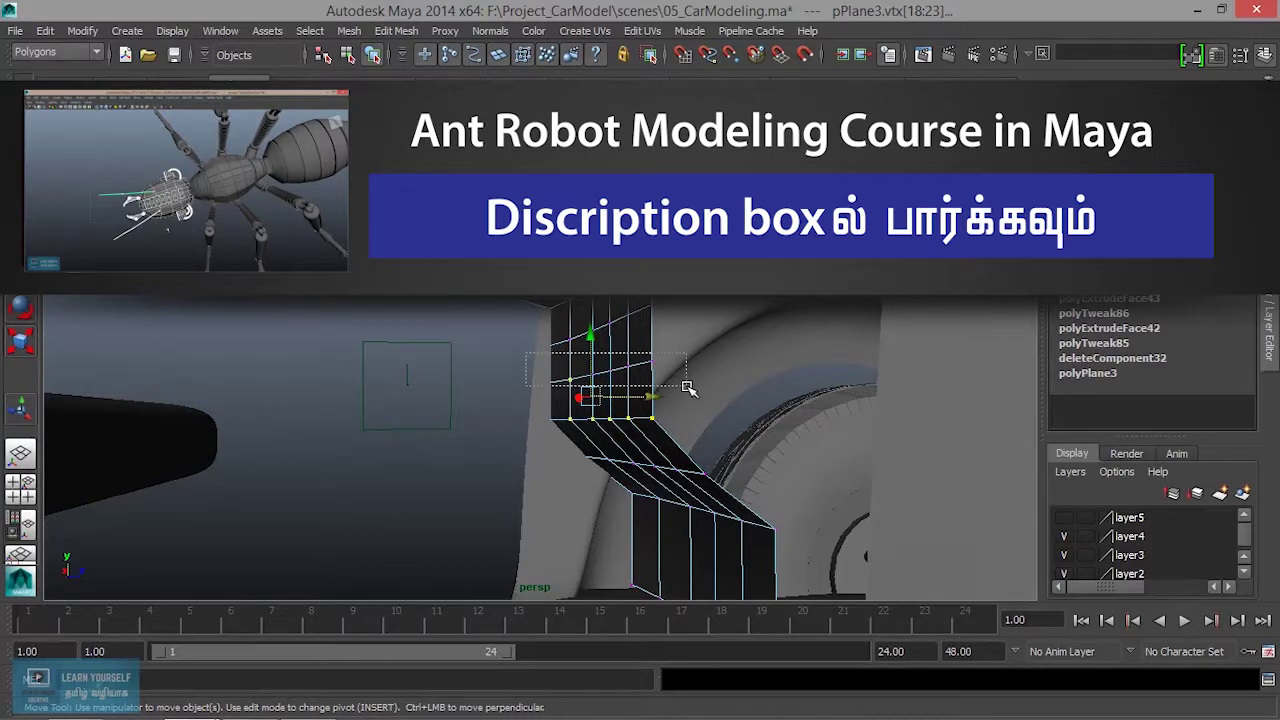
{"action": "left_click_drag", "start_coordinate": [646, 397], "coordinate": [679, 453]}
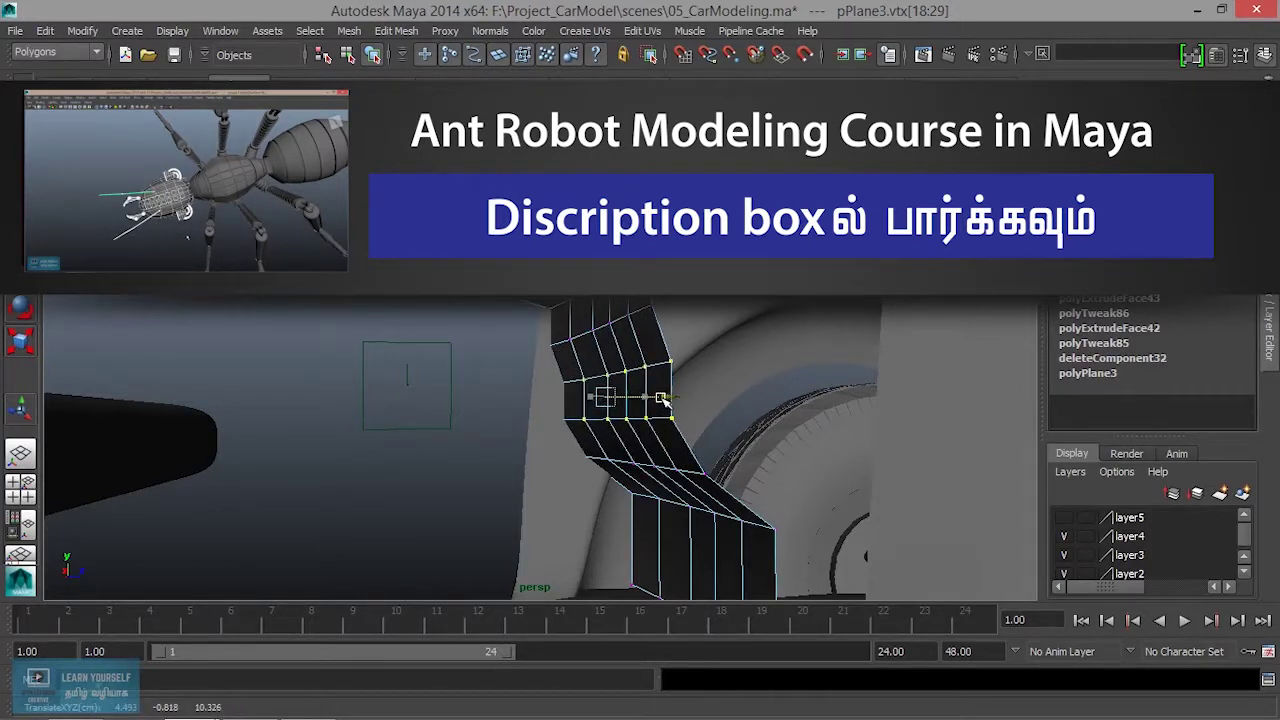
{"action": "left_click_drag", "start_coordinate": [672, 430], "coordinate": [675, 420]}
Pull the strip's left-edge vertex left to fit the body.
{"action": "mouse_move", "coordinate": [540, 435]}
{"action": "left_mouse_down"}
{"action": "mouse_move", "coordinate": [714, 480]}
{"action": "mouse_move", "coordinate": [706, 462]}
{"action": "mouse_move", "coordinate": [640, 470]}
{"action": "mouse_move", "coordinate": [900, 531]}
{"action": "mouse_move", "coordinate": [586, 463]}
{"action": "mouse_move", "coordinate": [631, 448]}
{"action": "mouse_move", "coordinate": [571, 420]}
{"action": "mouse_move", "coordinate": [586, 429]}
{"action": "mouse_move", "coordinate": [515, 419]}
{"action": "left_mouse_up"}
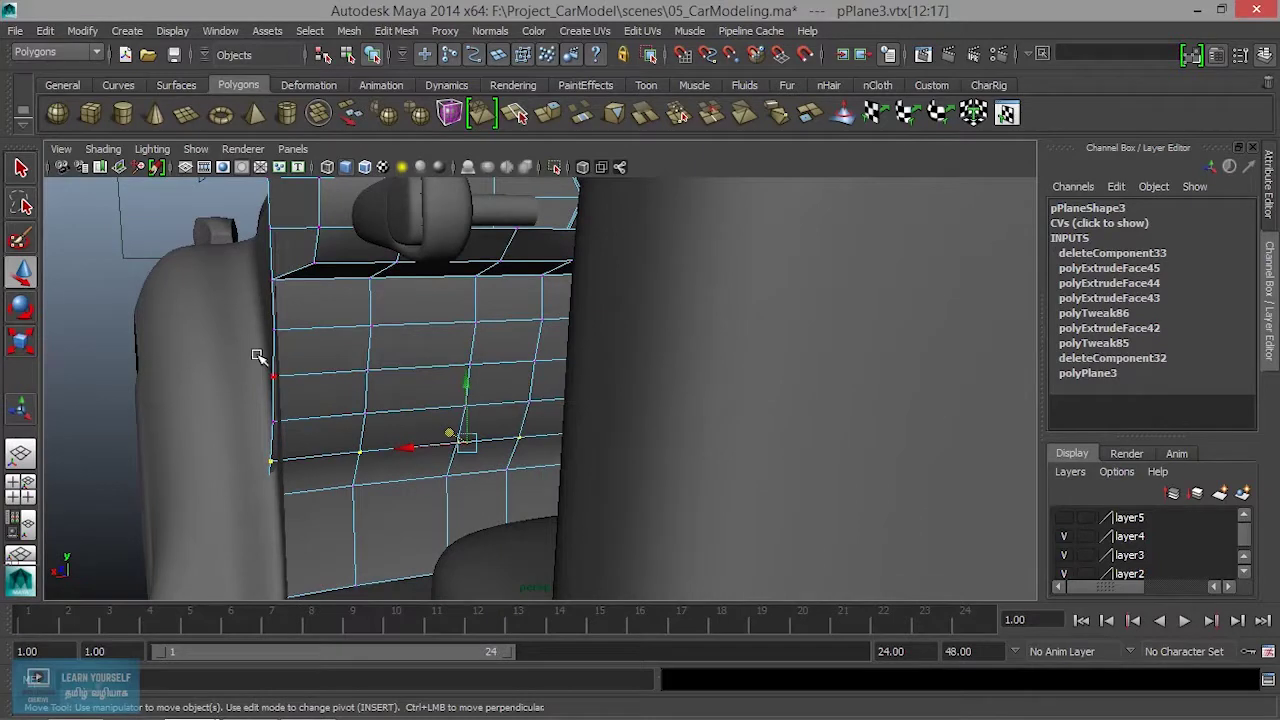
{"action": "left_click_drag", "start_coordinate": [313, 633], "coordinate": [312, 600]}
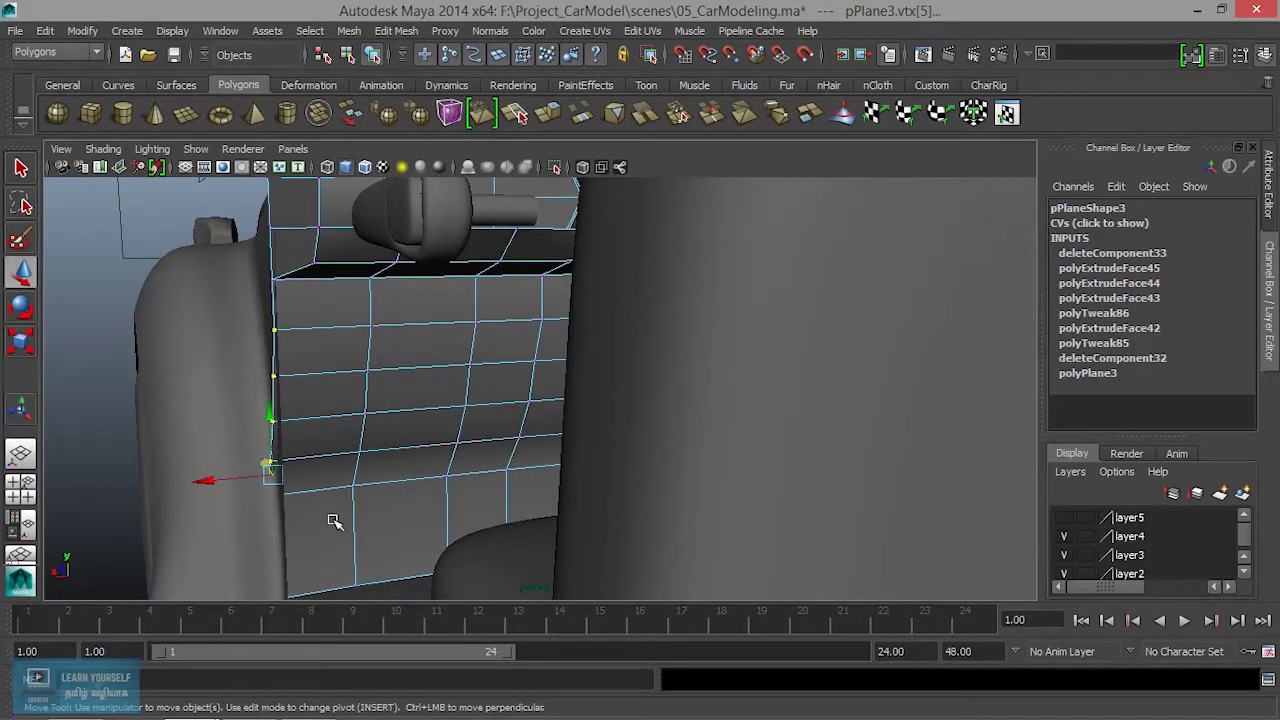
{"action": "mouse_move", "coordinate": [226, 486]}
{"action": "left_mouse_down"}
{"action": "mouse_move", "coordinate": [209, 477]}
{"action": "mouse_move", "coordinate": [429, 449]}
{"action": "mouse_move", "coordinate": [432, 467]}
{"action": "left_mouse_up"}
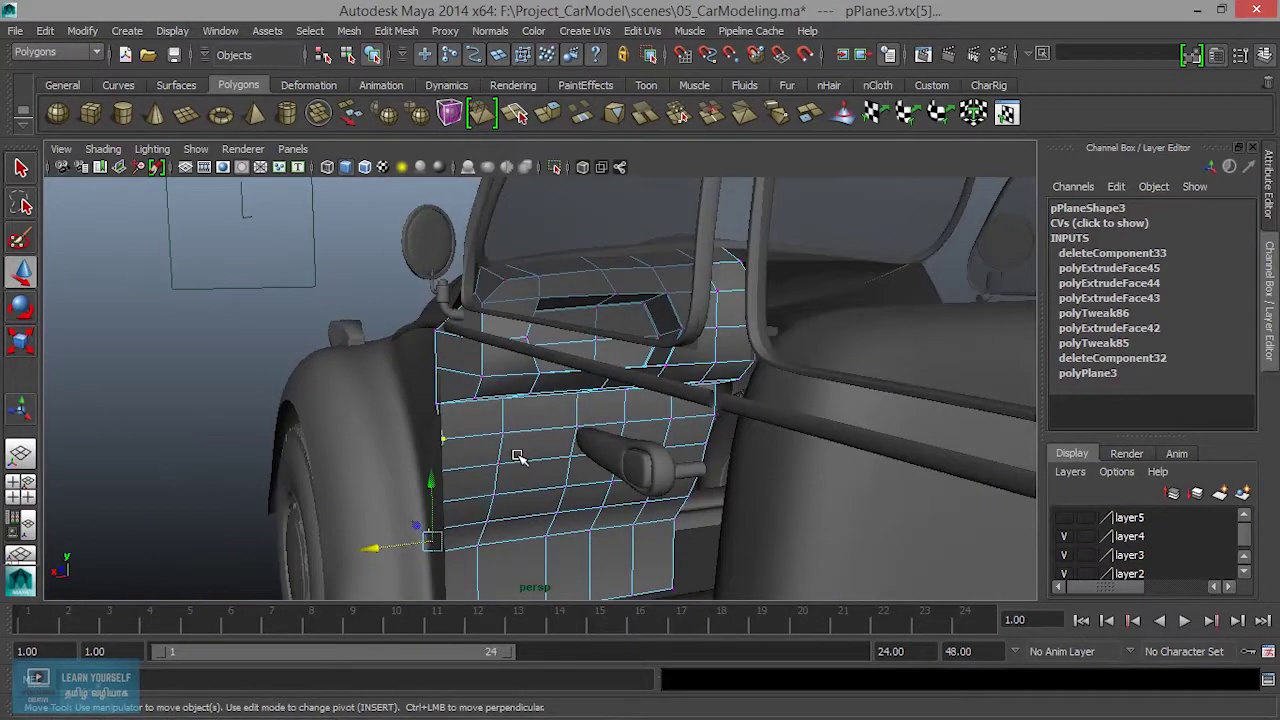
Return to object mode and preview the door panel smoothed with key 3.
{"action": "right_click_drag", "start_coordinate": [518, 456], "coordinate": [588, 273]}
{"action": "left_click", "coordinate": [543, 443]}
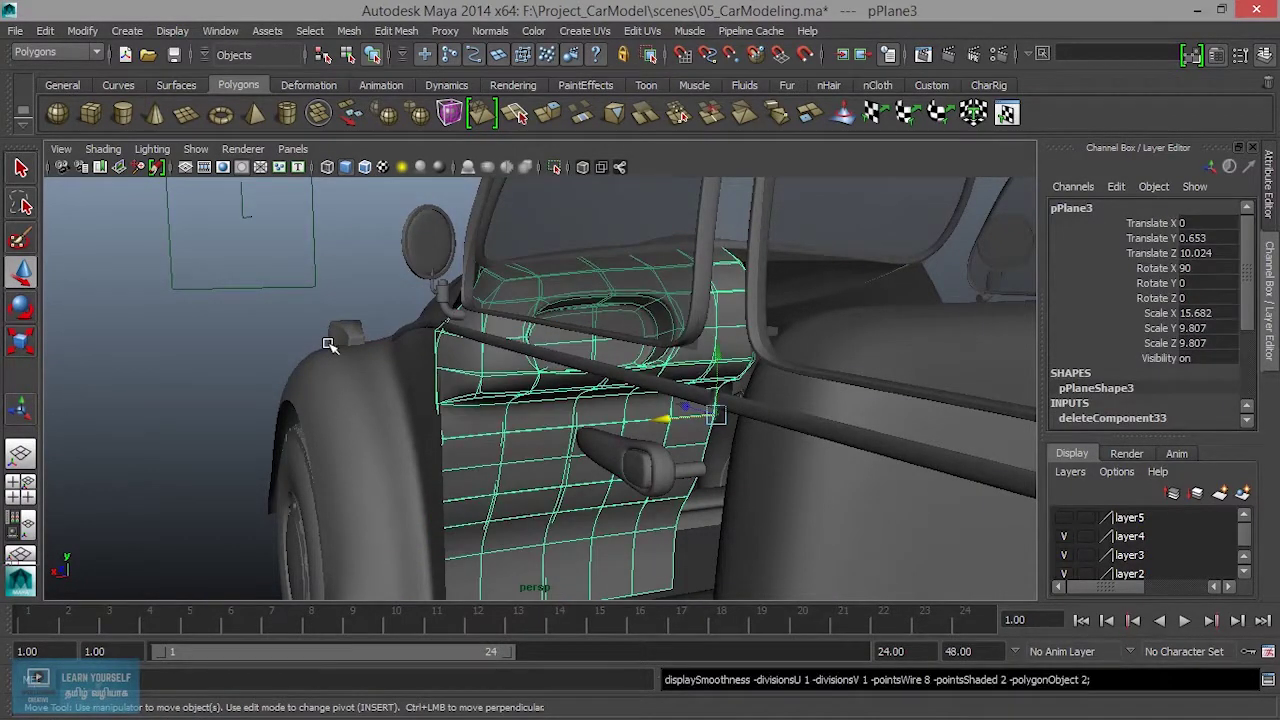
{"action": "left_click", "coordinate": [172, 310]}
{"action": "mouse_move", "coordinate": [463, 449]}
{"action": "left_mouse_down", "text": "alt"}
{"action": "mouse_move", "coordinate": [320, 463]}
{"action": "mouse_move", "coordinate": [311, 442]}
{"action": "mouse_move", "coordinate": [626, 477]}
{"action": "left_mouse_up", "text": "alt"}
{"action": "left_click", "coordinate": [636, 427]}
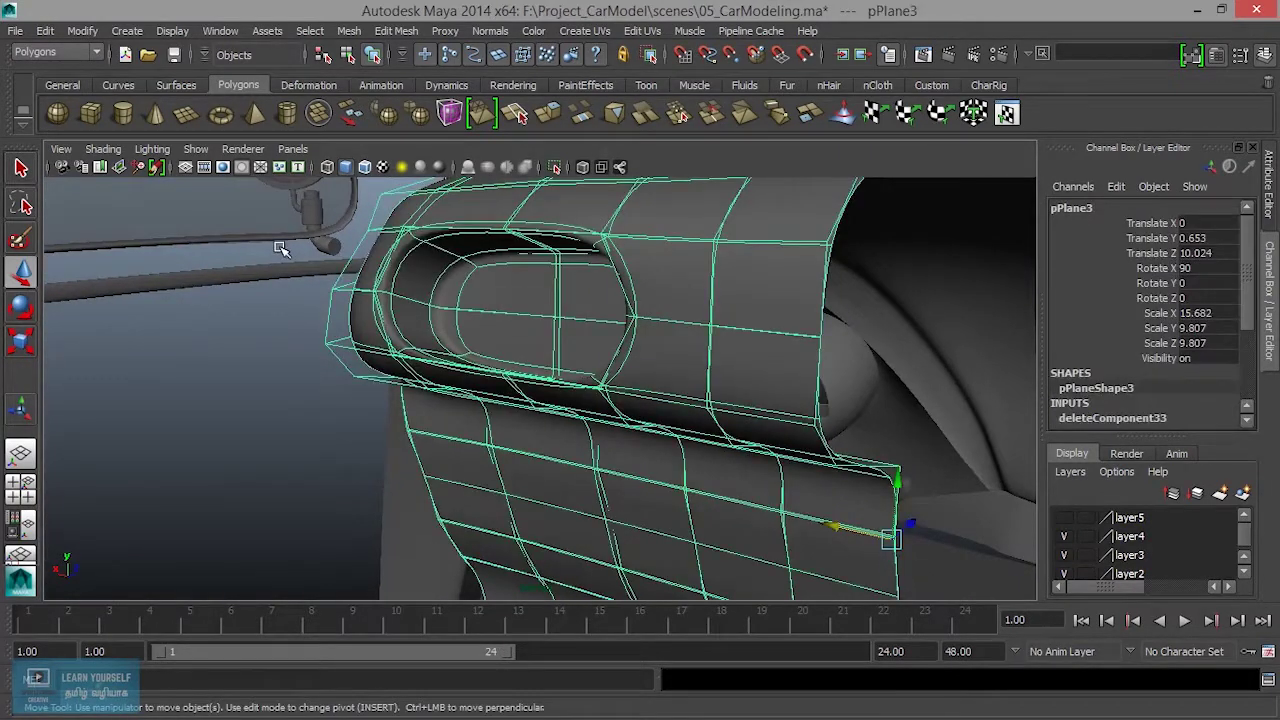
{"action": "key", "text": "3"}
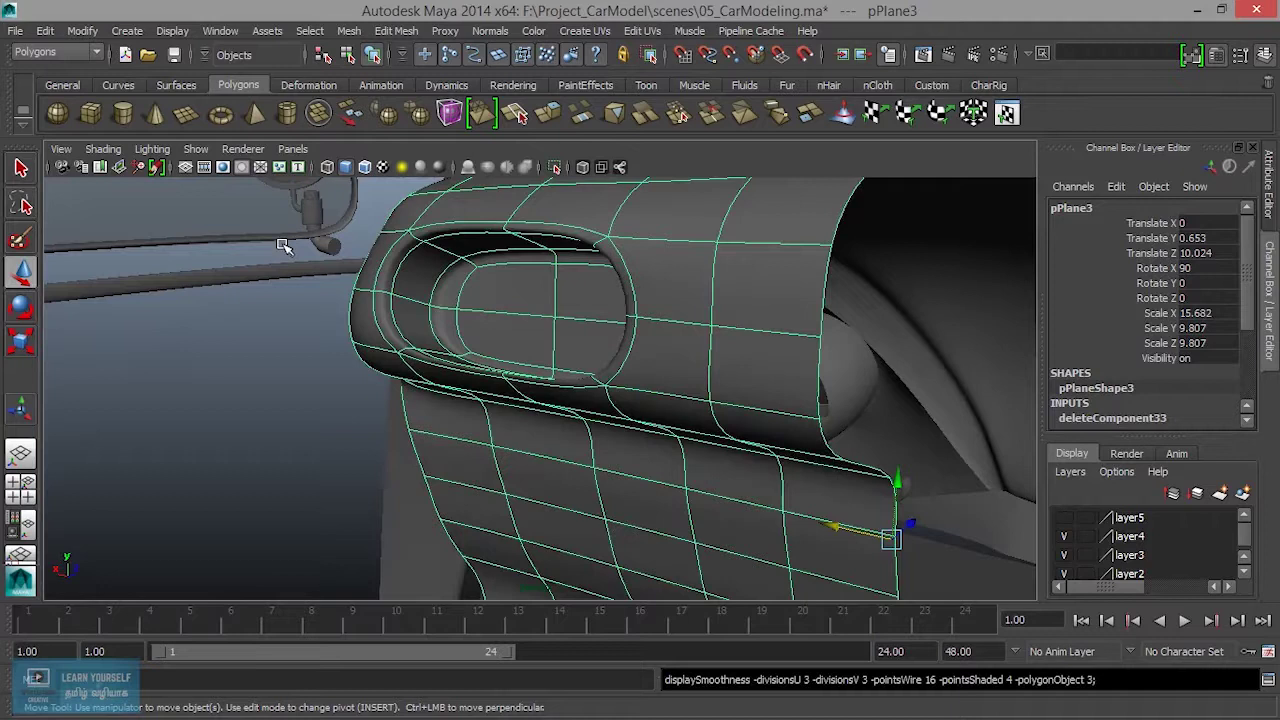
Reselect the door panel near the handle and open the Mesh menu.
{"action": "left_click", "coordinate": [265, 373]}
{"action": "mouse_move", "coordinate": [265, 373]}
{"action": "left_mouse_down", "text": "alt"}
{"action": "mouse_move", "coordinate": [563, 483]}
{"action": "mouse_move", "coordinate": [615, 484]}
{"action": "mouse_move", "coordinate": [574, 460]}
{"action": "mouse_move", "coordinate": [537, 474]}
{"action": "mouse_move", "coordinate": [526, 463]}
{"action": "left_mouse_up", "text": "alt"}
{"action": "scroll", "coordinate": [494, 450], "scroll_direction": "down", "scroll_amount": 3}
{"action": "mouse_move", "coordinate": [526, 463]}
{"action": "right_mouse_down", "text": "alt"}
{"action": "mouse_move", "coordinate": [758, 441]}
{"action": "mouse_move", "coordinate": [737, 403]}
{"action": "mouse_move", "coordinate": [771, 374]}
{"action": "right_mouse_up", "text": "alt"}
{"action": "left_click", "coordinate": [777, 364]}
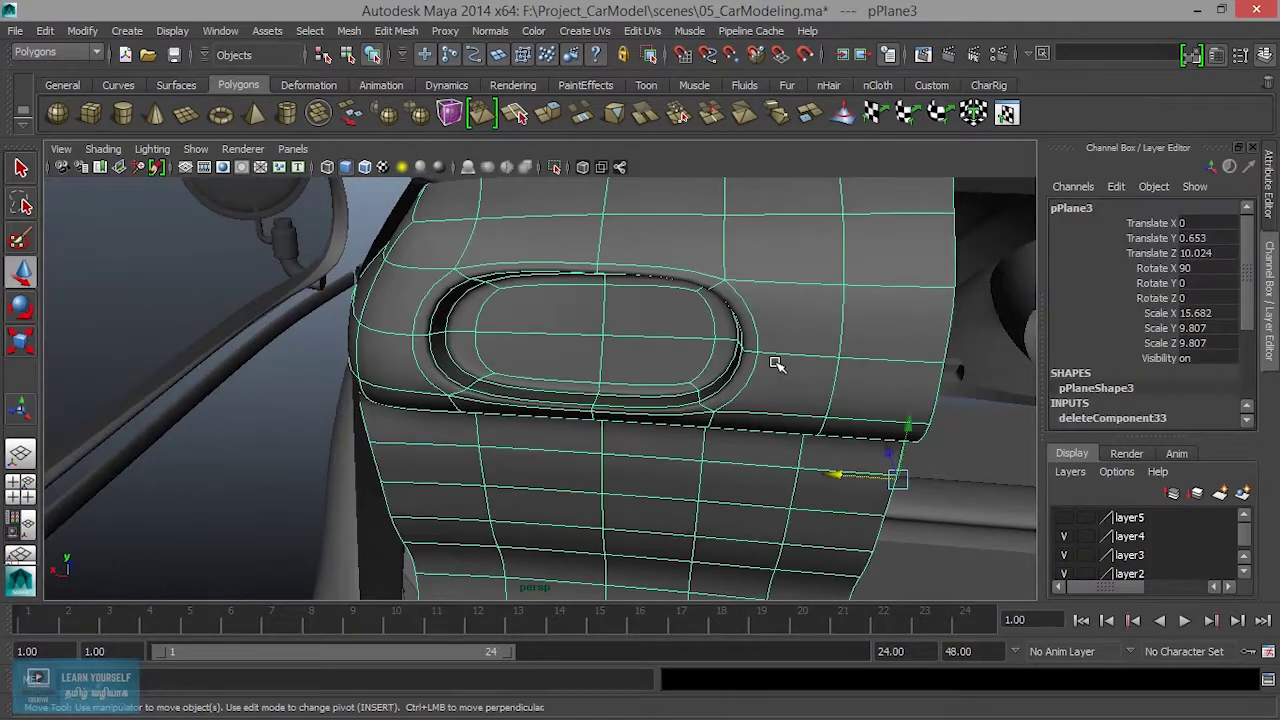
{"action": "left_click", "coordinate": [349, 31]}
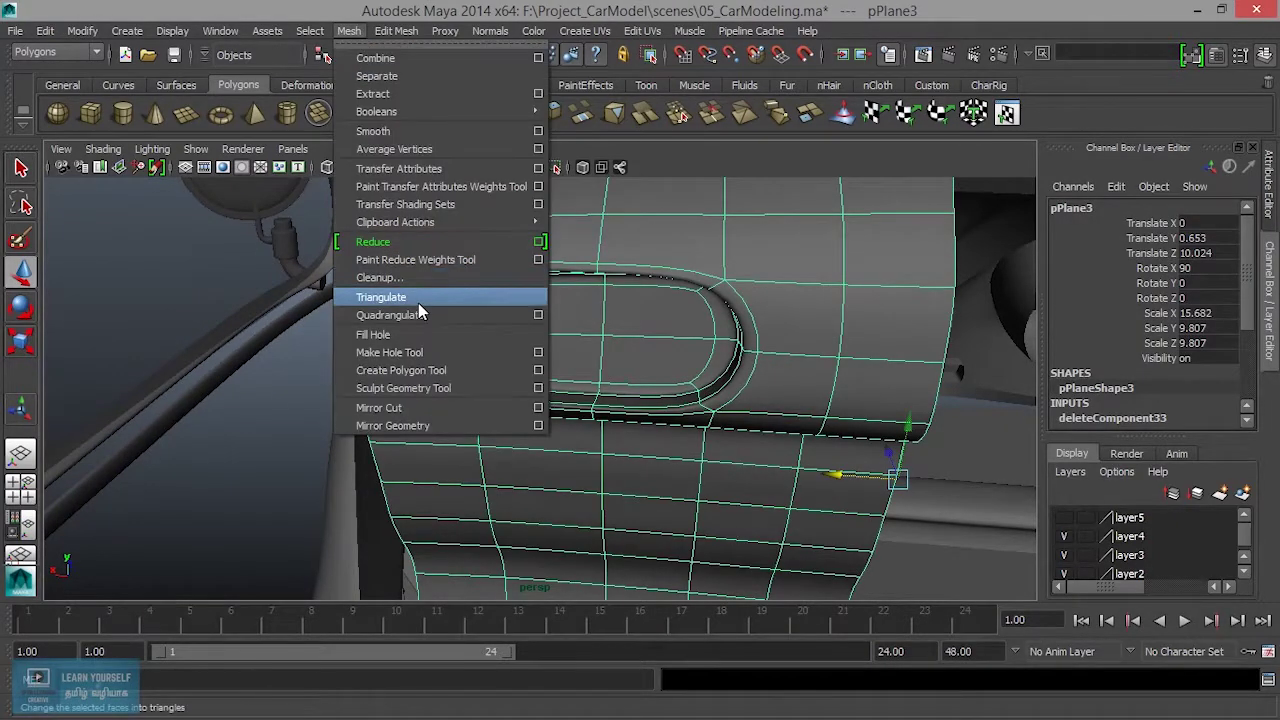
Apply Mirror Geometry to the door panel and inspect the mirror seam.
{"action": "left_click", "coordinate": [407, 430]}
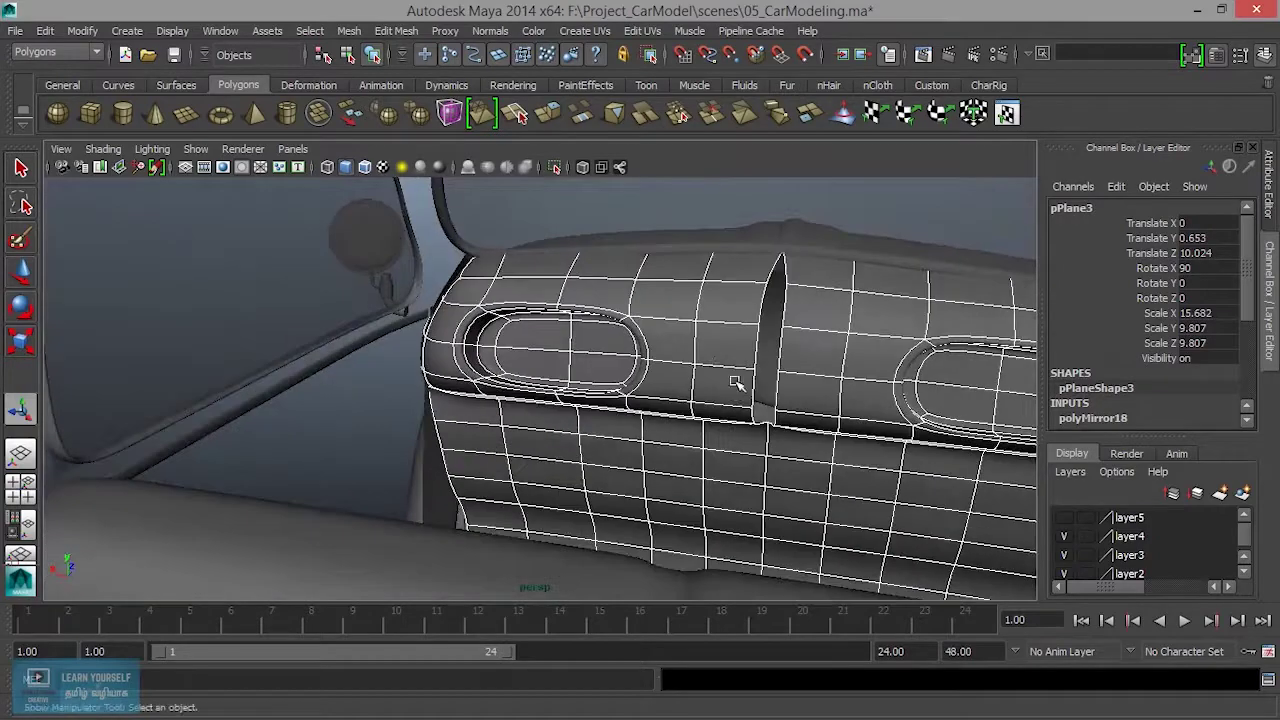
{"action": "right_click_drag", "start_coordinate": [735, 383], "coordinate": [940, 437], "text": "alt"}
{"action": "mouse_move", "coordinate": [940, 437]}
{"action": "left_mouse_down", "text": "alt"}
{"action": "mouse_move", "coordinate": [728, 428]}
{"action": "mouse_move", "coordinate": [727, 393]}
{"action": "left_mouse_up", "text": "alt"}
{"action": "mouse_move", "coordinate": [727, 393]}
{"action": "right_mouse_down", "text": "alt"}
{"action": "mouse_move", "coordinate": [717, 400]}
{"action": "mouse_move", "coordinate": [731, 400]}
{"action": "right_mouse_up", "text": "alt"}
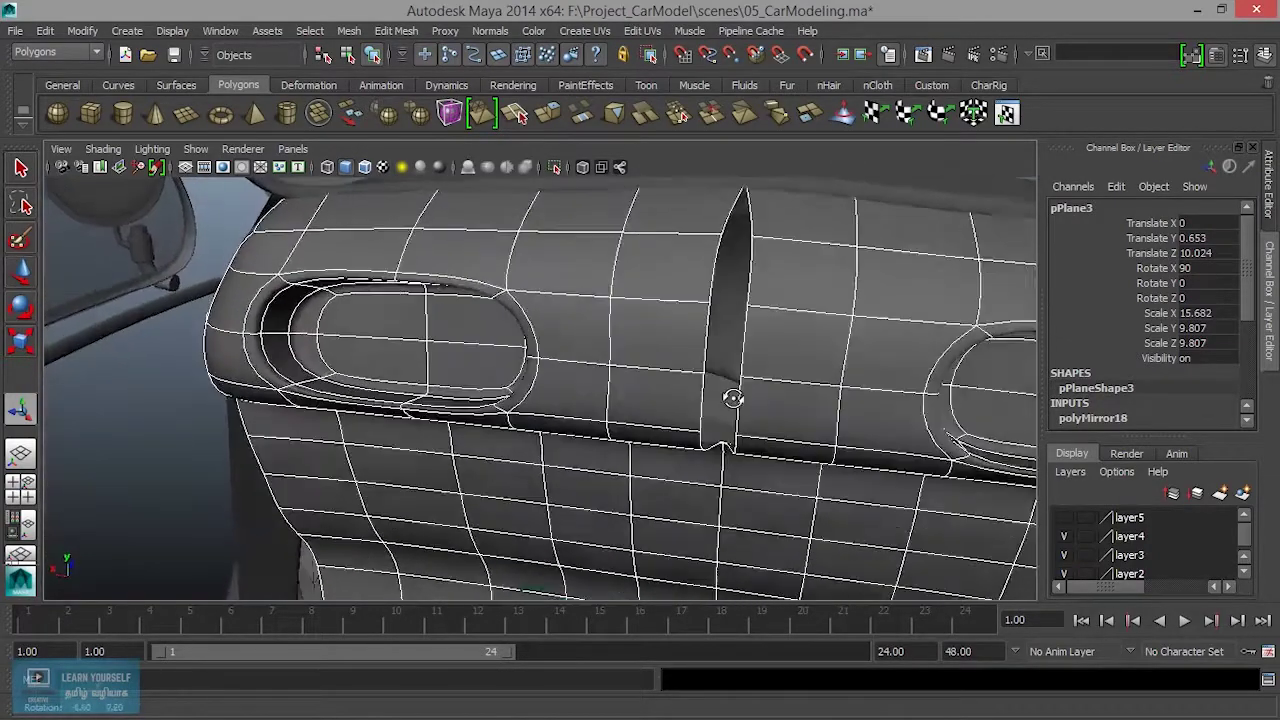
{"action": "left_click_drag", "start_coordinate": [731, 400], "coordinate": [740, 391], "text": "alt"}
{"action": "right_click_drag", "start_coordinate": [740, 391], "coordinate": [900, 430], "text": "alt"}
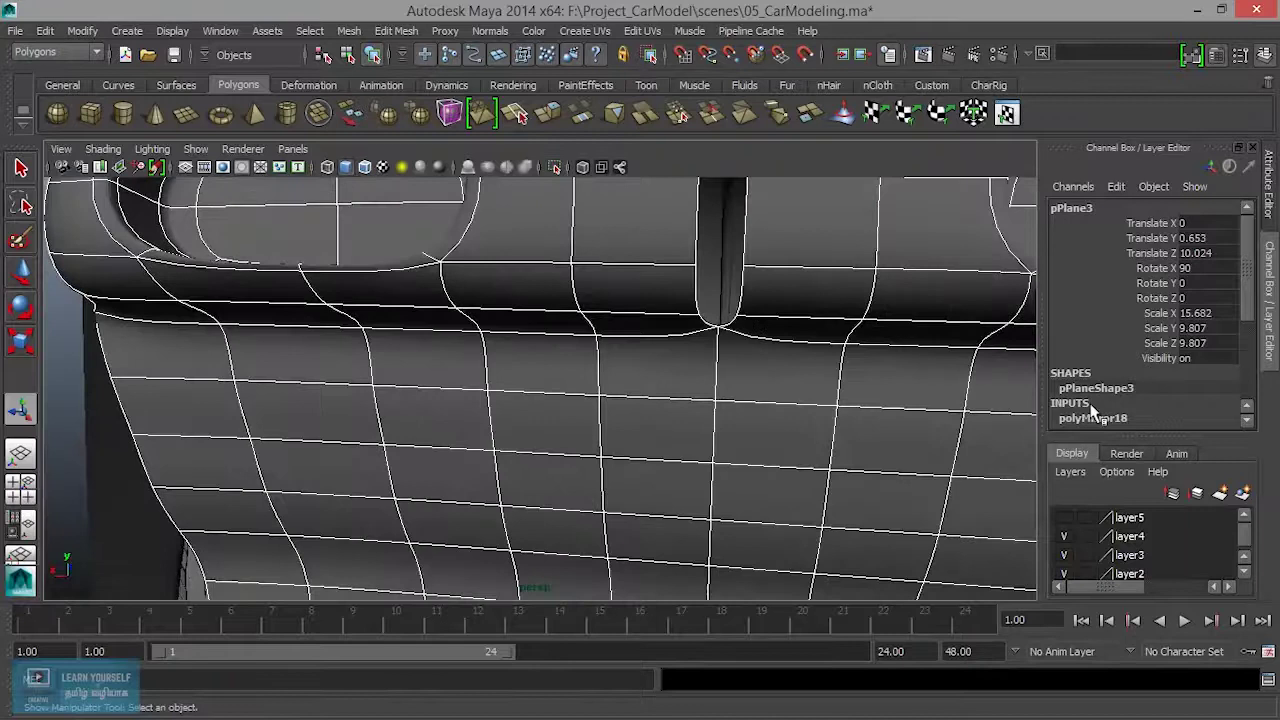
{"action": "scroll", "coordinate": [1112, 393], "scroll_direction": "down", "scroll_amount": 3}
Set polyMirror18's Merge Threshold to 0.8 to weld the seam.
{"action": "left_click", "coordinate": [1112, 292]}
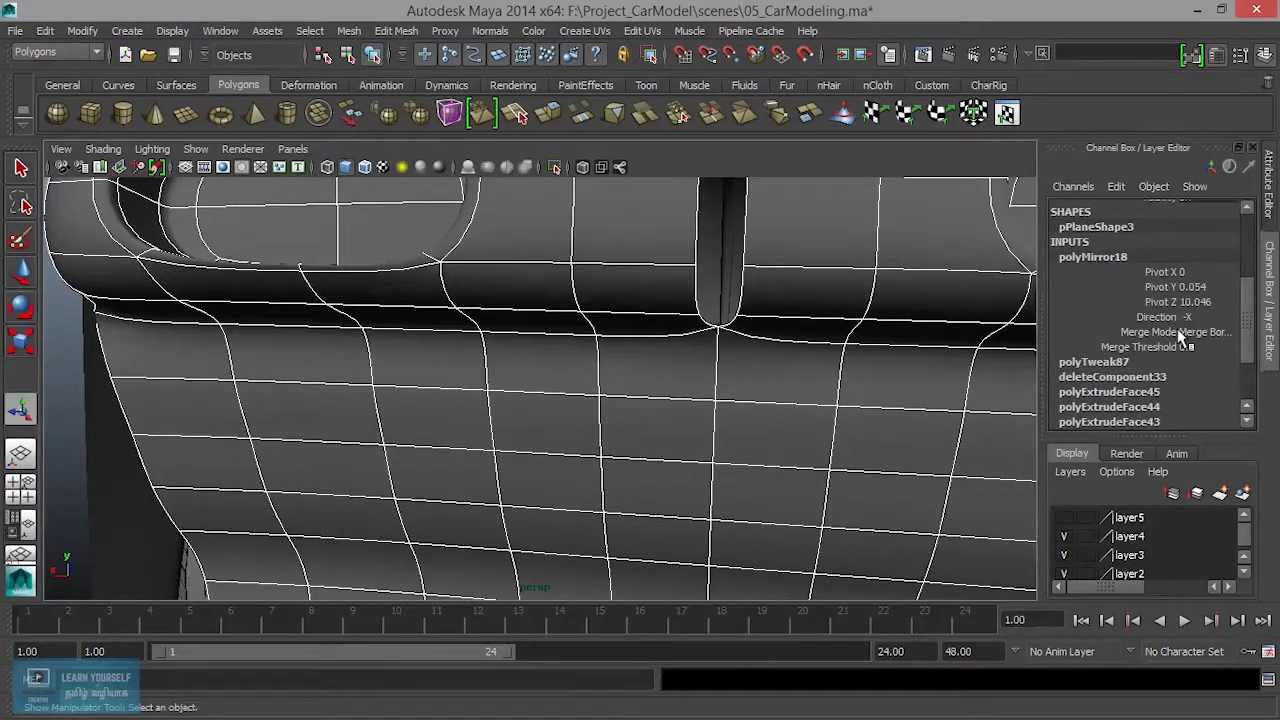
{"action": "middle_click_drag", "start_coordinate": [768, 396], "coordinate": [751, 404]}
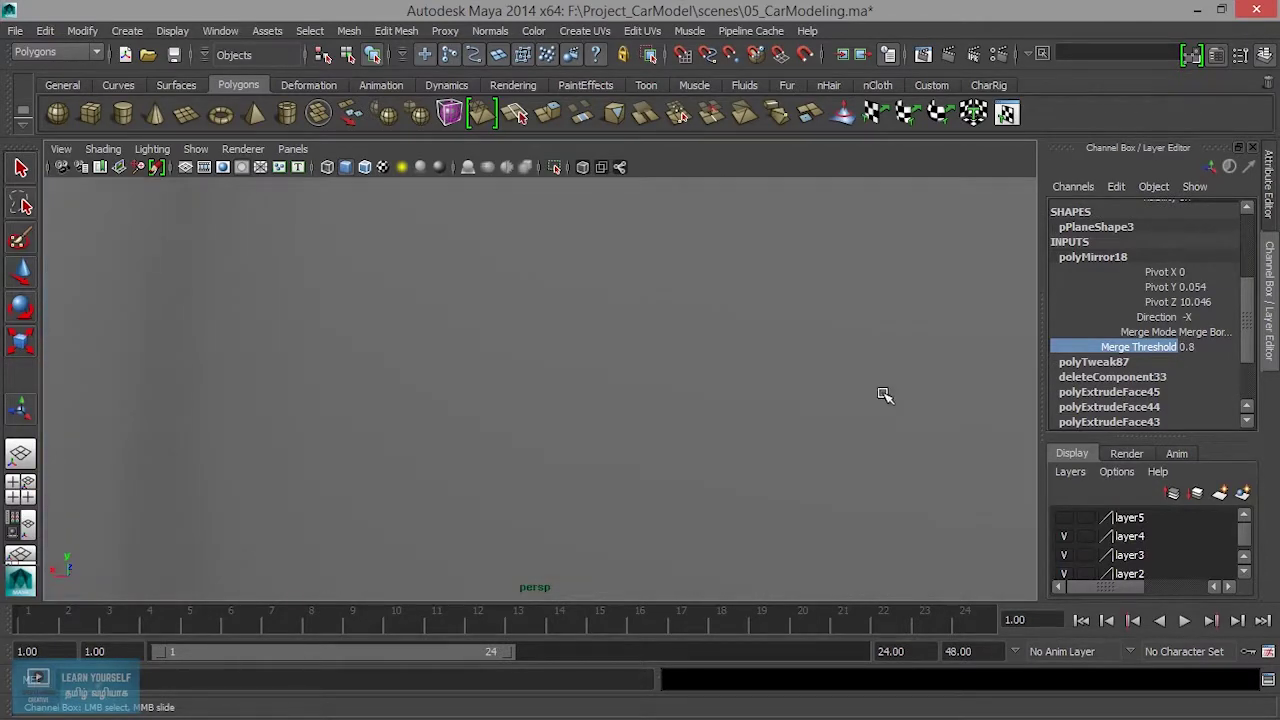
{"action": "right_click_drag", "start_coordinate": [949, 402], "coordinate": [786, 428], "text": "alt"}
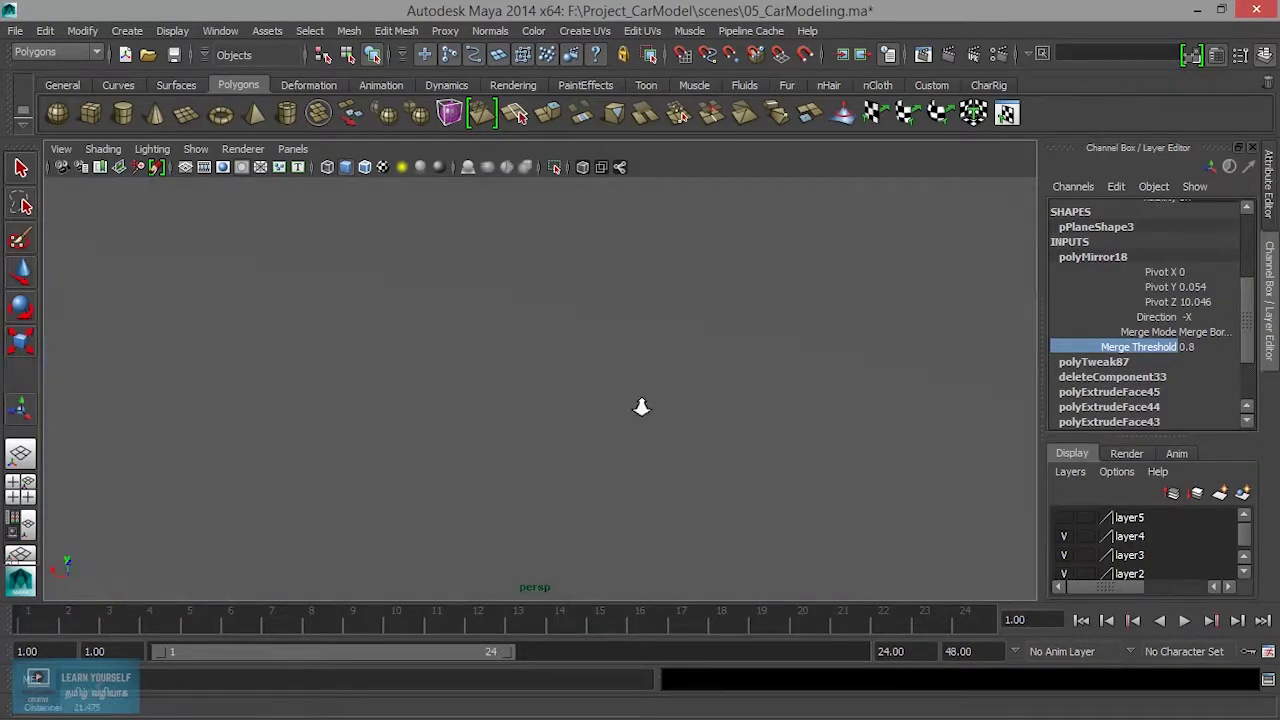
{"action": "right_click_drag", "start_coordinate": [641, 406], "coordinate": [680, 410], "text": "alt"}
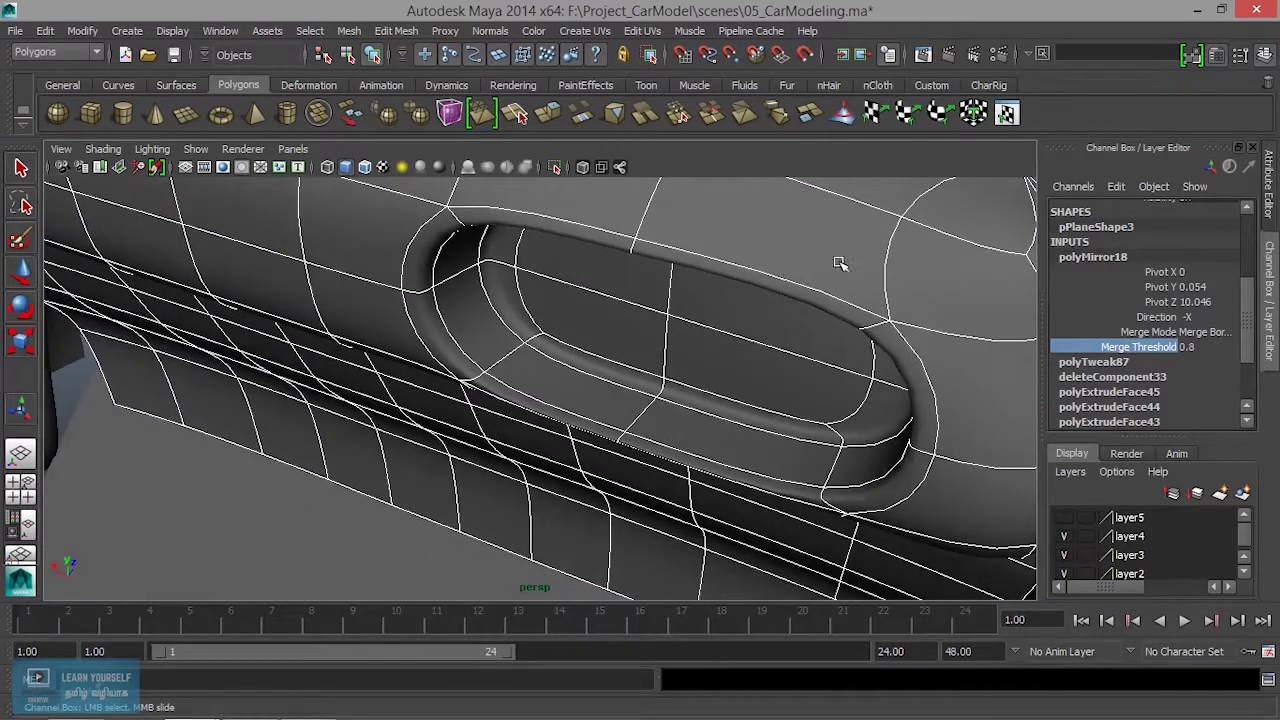
Inspect the handle recess and return the panel to low-poly view with key 1.
{"action": "left_click", "coordinate": [814, 277]}
{"action": "mouse_move", "coordinate": [814, 277]}
{"action": "left_mouse_down", "text": "alt"}
{"action": "mouse_move", "coordinate": [848, 358]}
{"action": "mouse_move", "coordinate": [917, 337]}
{"action": "mouse_move", "coordinate": [817, 357]}
{"action": "mouse_move", "coordinate": [851, 374]}
{"action": "mouse_move", "coordinate": [791, 370]}
{"action": "mouse_move", "coordinate": [729, 313]}
{"action": "mouse_move", "coordinate": [709, 360]}
{"action": "mouse_move", "coordinate": [698, 293]}
{"action": "left_mouse_up", "text": "alt"}
{"action": "mouse_move", "coordinate": [698, 293]}
{"action": "right_mouse_down"}
{"action": "mouse_move", "coordinate": [682, 316]}
{"action": "mouse_move", "coordinate": [636, 300]}
{"action": "right_mouse_up"}
{"action": "key", "text": "1"}
{"action": "scroll", "coordinate": [631, 354], "scroll_direction": "up", "scroll_amount": 3}
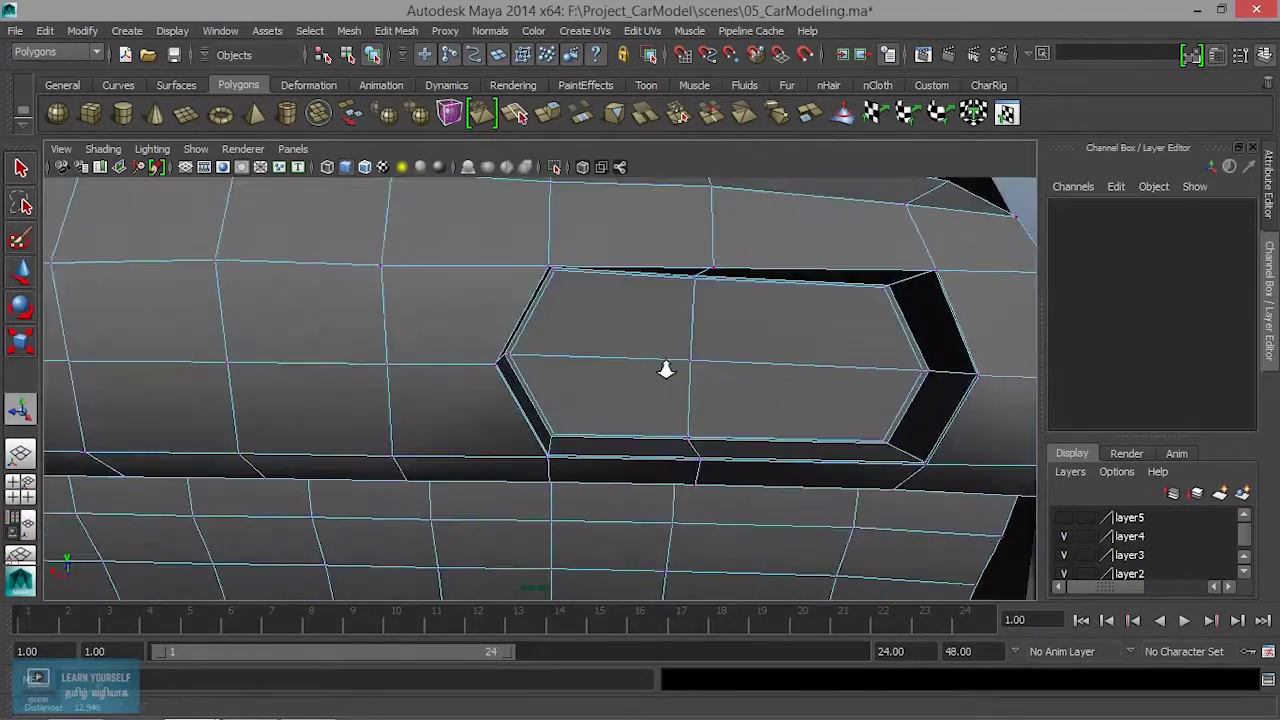
Raise the recess's top-edge vertex and slide vertices to straighten the edge and narrow the recess.
{"action": "scroll", "coordinate": [666, 366], "scroll_direction": "up", "scroll_amount": 3}
{"action": "middle_click_drag", "start_coordinate": [603, 382], "coordinate": [595, 384], "text": "alt"}
{"action": "left_click", "coordinate": [712, 340]}
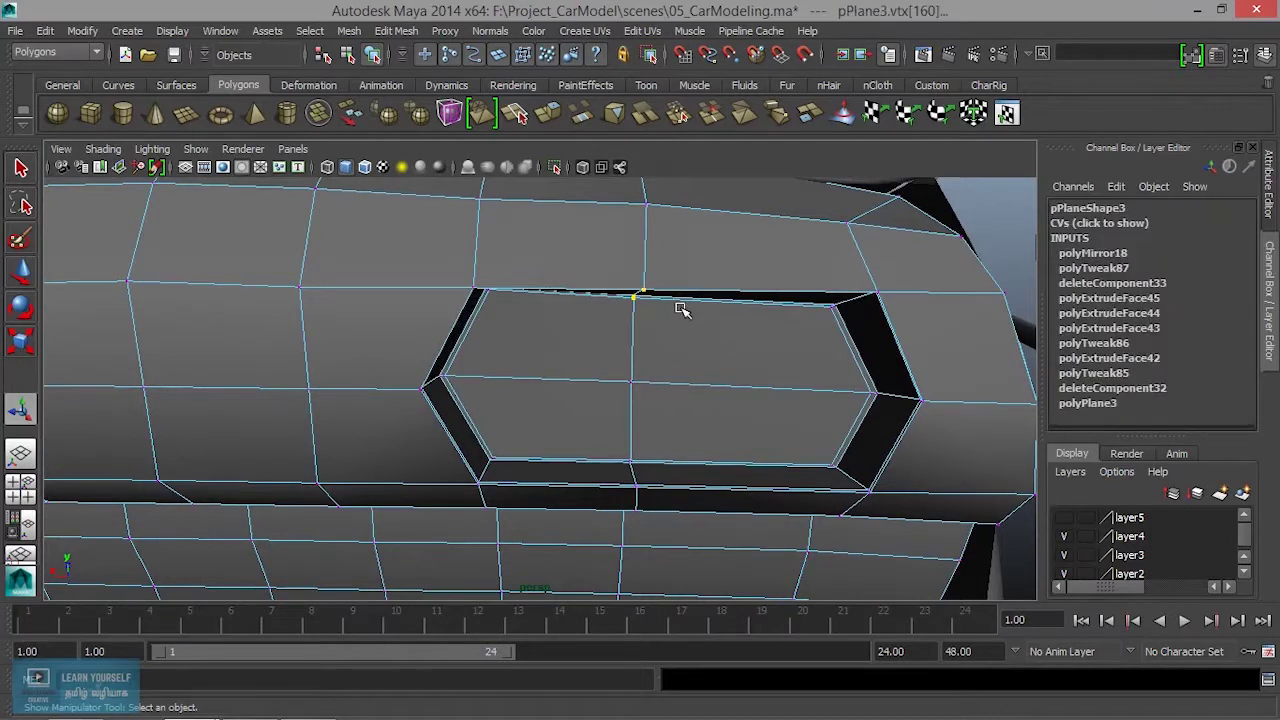
{"action": "key", "text": "w"}
{"action": "left_click_drag", "start_coordinate": [641, 241], "coordinate": [647, 195]}
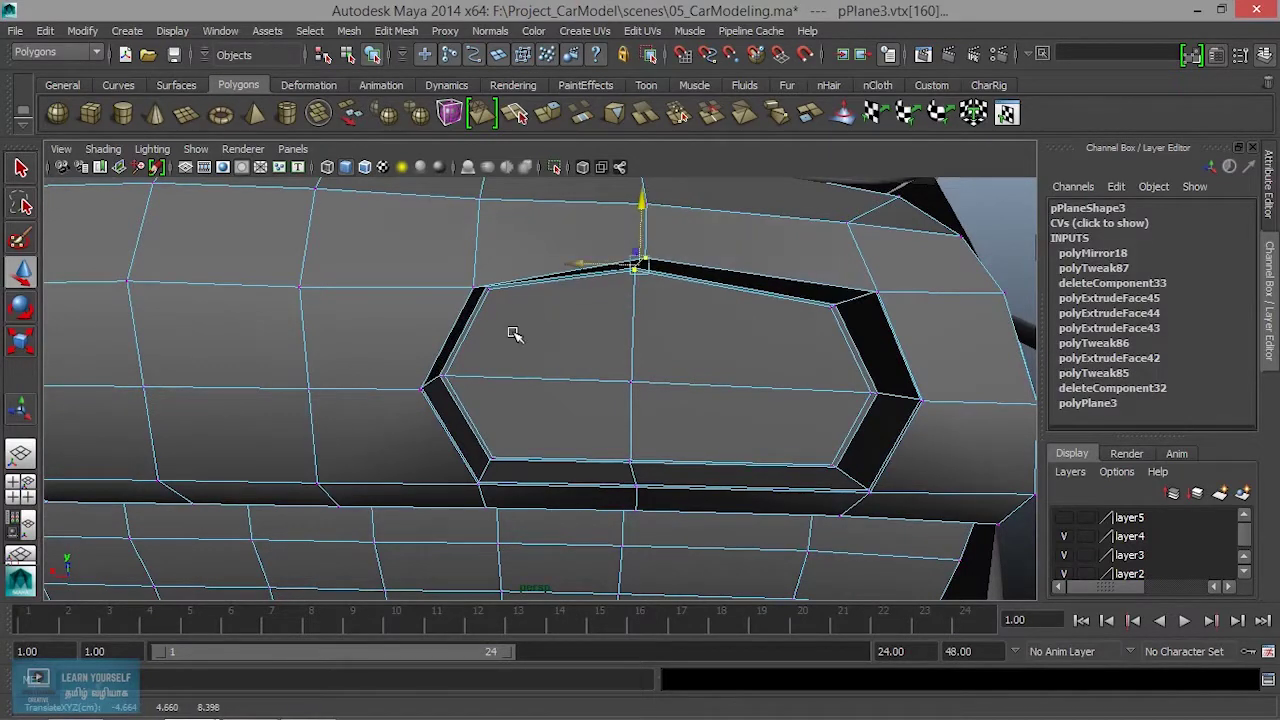
{"action": "left_click_drag", "start_coordinate": [370, 388], "coordinate": [424, 383]}
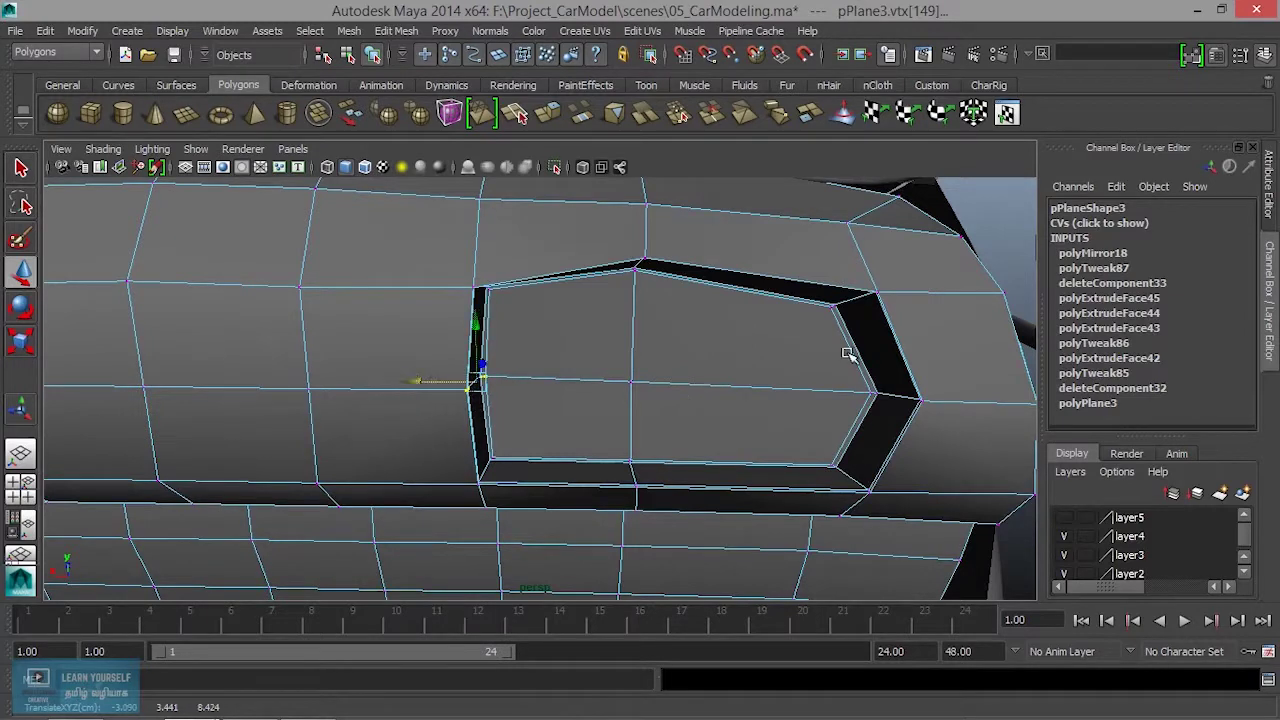
{"action": "left_click_drag", "start_coordinate": [833, 397], "coordinate": [520, 327]}
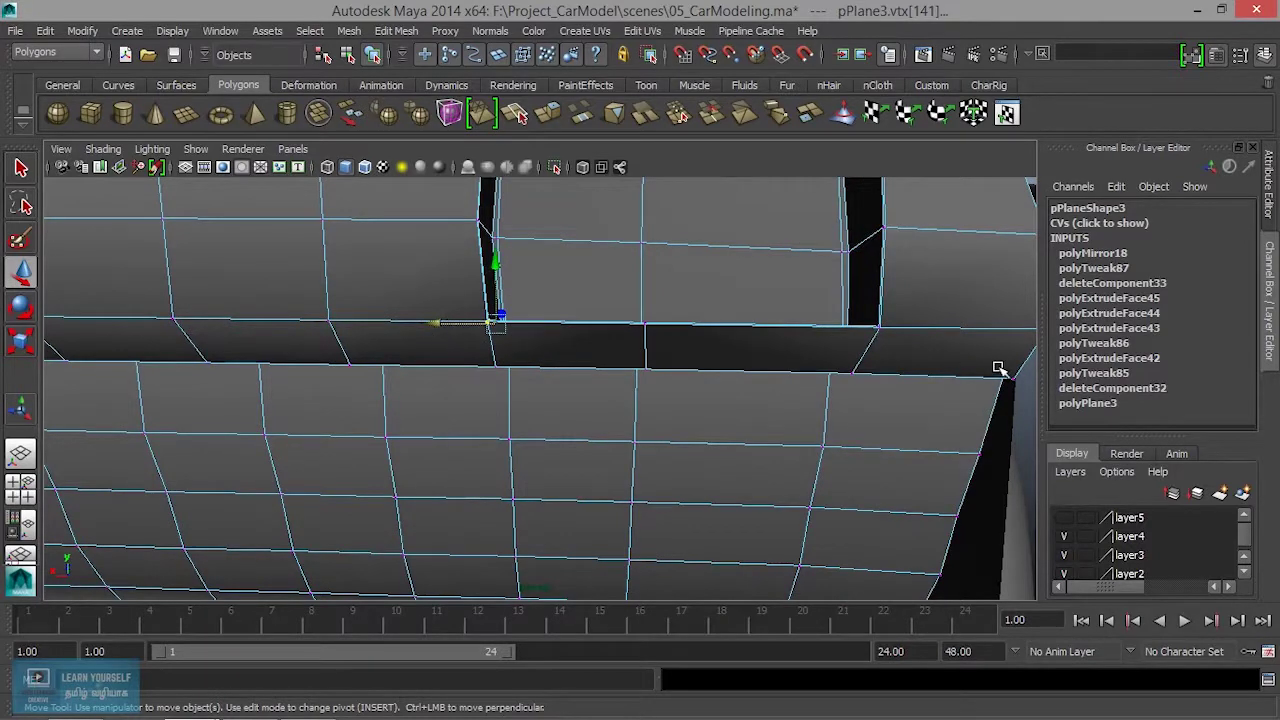
Scale the recess vertices inward on X and raise them, including the bottom vertex.
{"action": "key", "text": "r"}
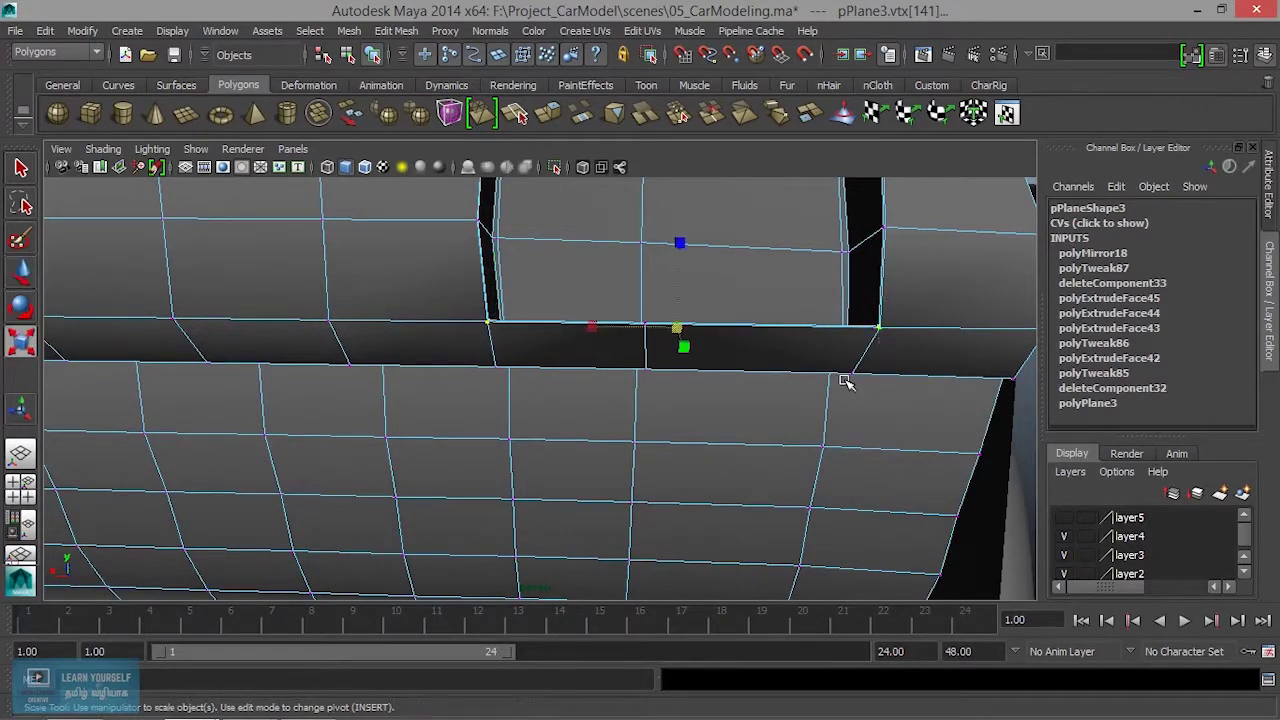
{"action": "left_click_drag", "start_coordinate": [592, 328], "coordinate": [624, 328]}
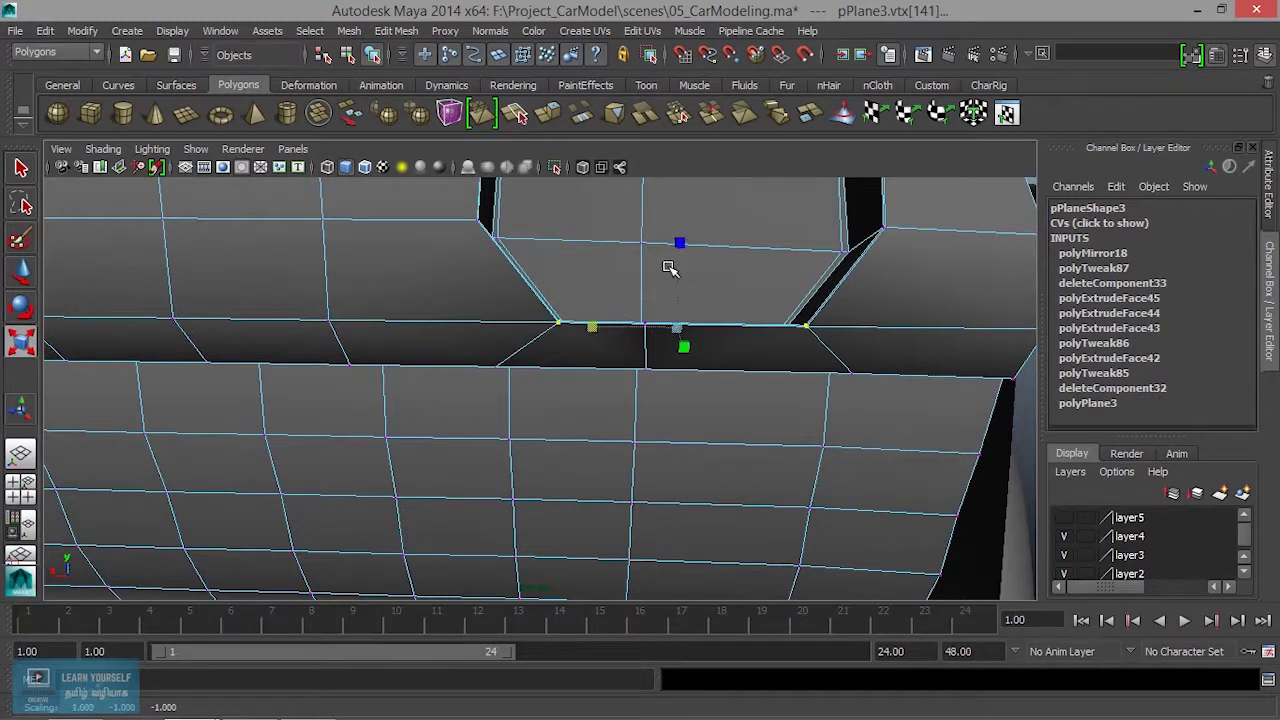
{"action": "key", "text": "w"}
{"action": "left_click_drag", "start_coordinate": [679, 296], "coordinate": [682, 226]}
{"action": "mouse_move", "coordinate": [704, 283]}
{"action": "left_mouse_down", "text": "alt"}
{"action": "mouse_move", "coordinate": [771, 289]}
{"action": "mouse_move", "coordinate": [777, 331]}
{"action": "mouse_move", "coordinate": [723, 389]}
{"action": "mouse_move", "coordinate": [664, 375]}
{"action": "left_mouse_up", "text": "alt"}
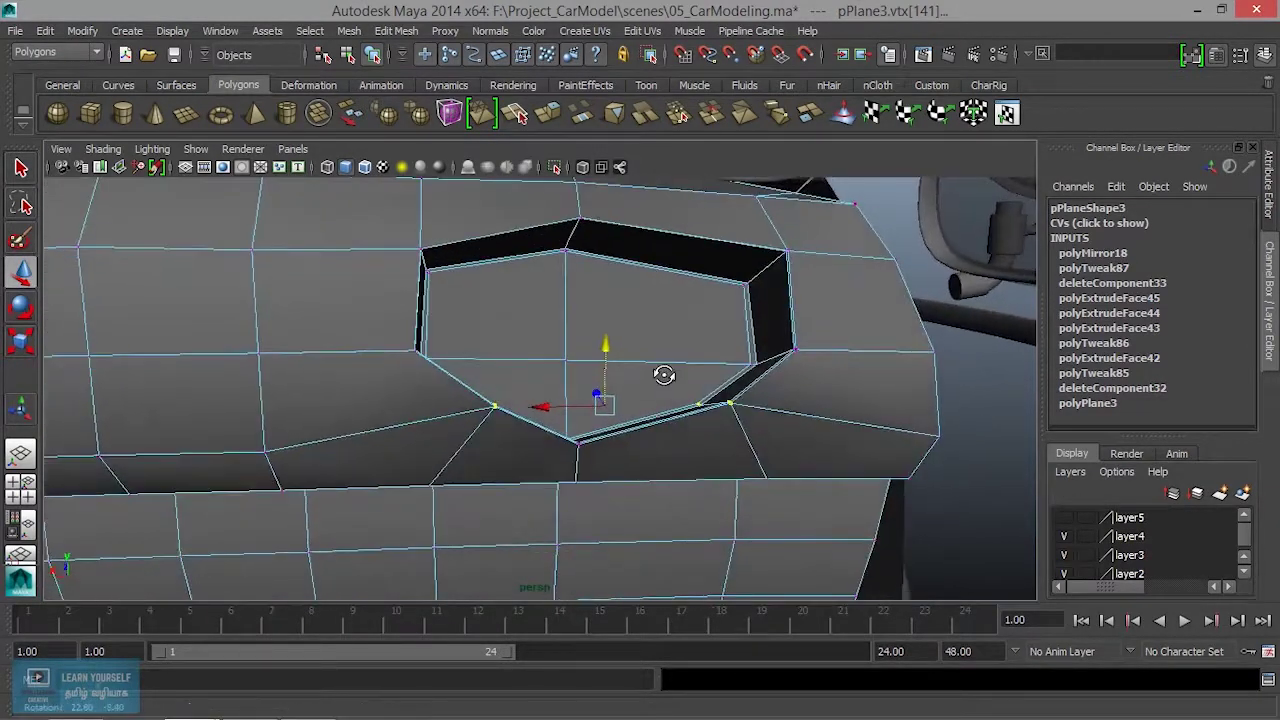
{"action": "left_click_drag", "start_coordinate": [596, 459], "coordinate": [582, 450], "text": "alt"}
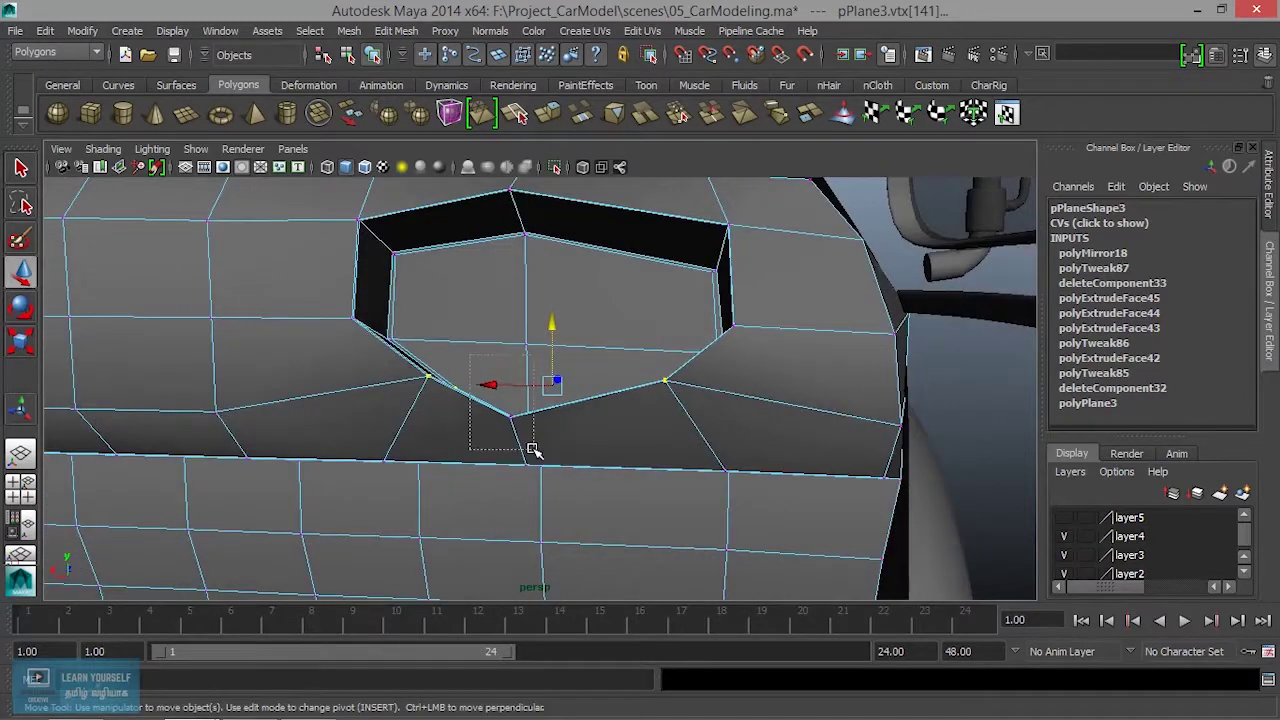
{"action": "left_click_drag", "start_coordinate": [528, 378], "coordinate": [531, 312]}
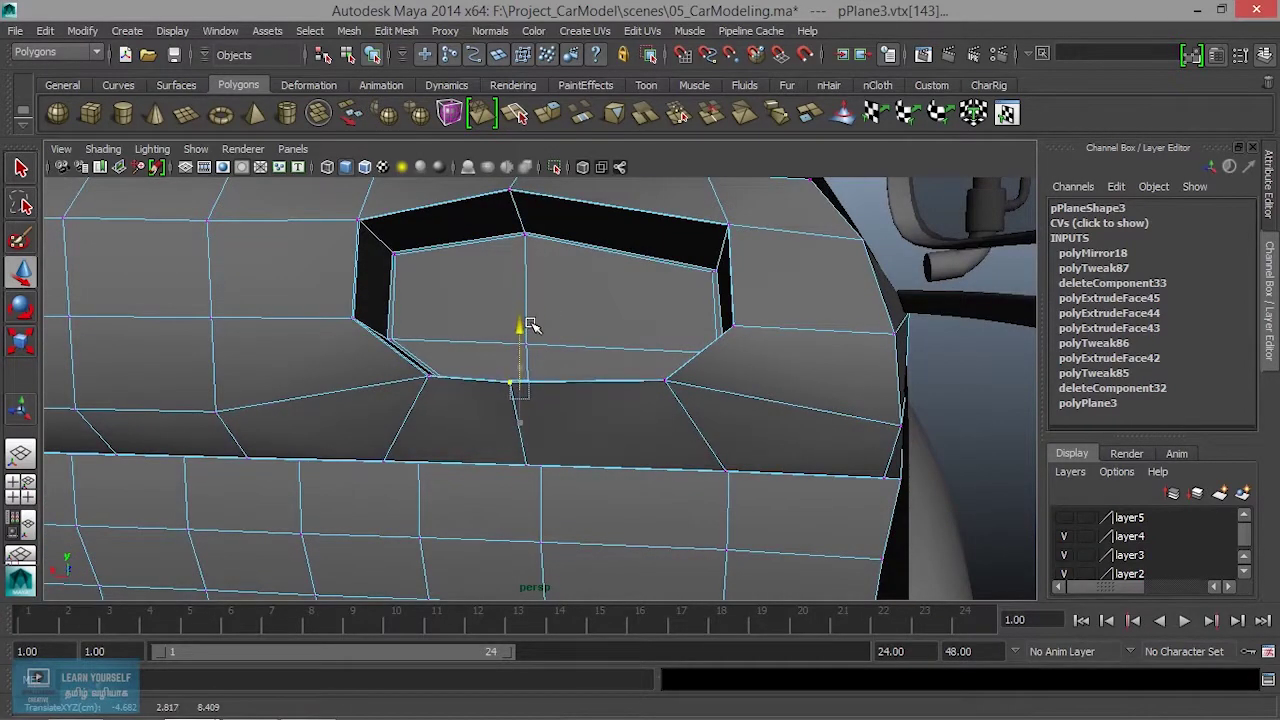
Back in object mode, preview pPlane3 smoothed and inspect the car interior from the side.
{"action": "mouse_move", "coordinate": [557, 357]}
{"action": "left_mouse_down", "text": "alt"}
{"action": "mouse_move", "coordinate": [680, 403]}
{"action": "mouse_move", "coordinate": [610, 395]}
{"action": "mouse_move", "coordinate": [642, 364]}
{"action": "left_mouse_up", "text": "alt"}
{"action": "right_click_drag", "start_coordinate": [642, 364], "coordinate": [700, 275]}
{"action": "left_click", "coordinate": [666, 277]}
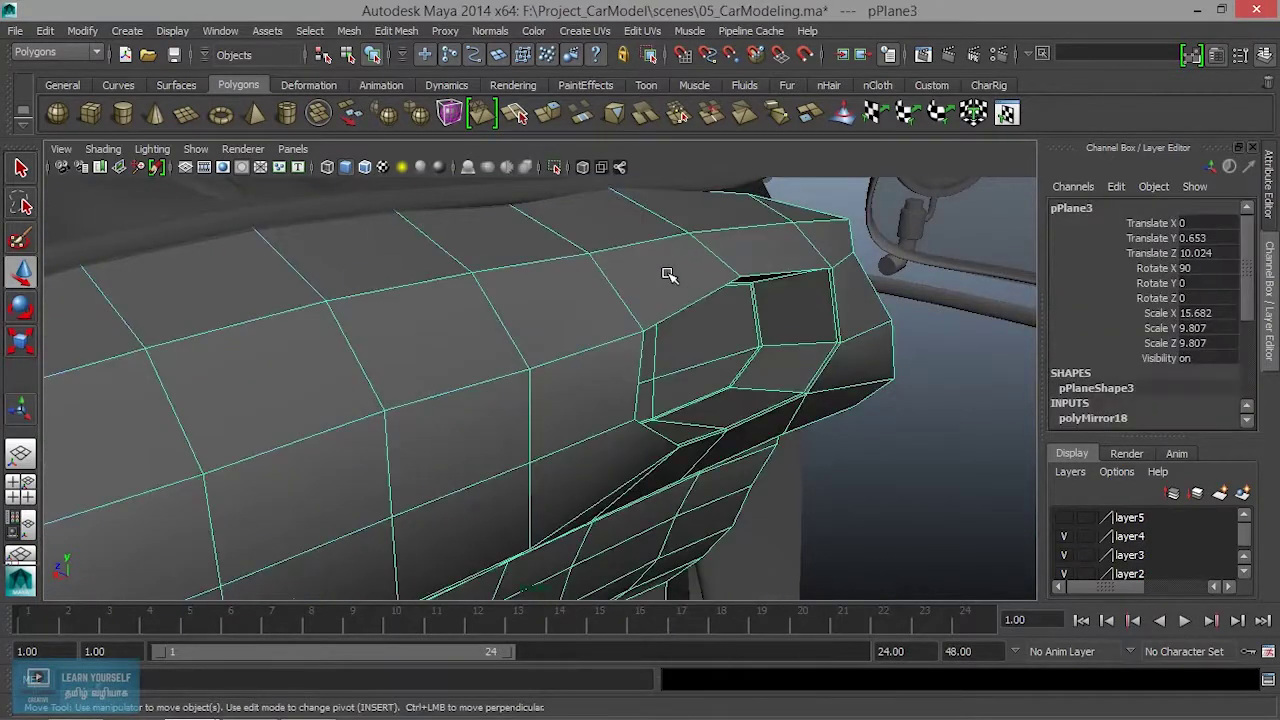
{"action": "key", "text": "3"}
{"action": "left_click", "coordinate": [920, 437]}
{"action": "mouse_move", "coordinate": [920, 437]}
{"action": "left_mouse_down", "text": "alt"}
{"action": "mouse_move", "coordinate": [903, 451]}
{"action": "mouse_move", "coordinate": [751, 446]}
{"action": "mouse_move", "coordinate": [1025, 541]}
{"action": "mouse_move", "coordinate": [914, 491]}
{"action": "mouse_move", "coordinate": [700, 471]}
{"action": "mouse_move", "coordinate": [945, 491]}
{"action": "mouse_move", "coordinate": [1034, 514]}
{"action": "left_mouse_up", "text": "alt"}
{"action": "mouse_move", "coordinate": [1034, 514]}
{"action": "right_mouse_down", "text": "alt"}
{"action": "mouse_move", "coordinate": [743, 480]}
{"action": "mouse_move", "coordinate": [700, 462]}
{"action": "mouse_move", "coordinate": [751, 457]}
{"action": "right_mouse_up", "text": "alt"}
{"action": "mouse_move", "coordinate": [751, 457]}
{"action": "left_mouse_down", "text": "alt"}
{"action": "mouse_move", "coordinate": [1020, 423]}
{"action": "mouse_move", "coordinate": [1063, 397]}
{"action": "mouse_move", "coordinate": [931, 423]}
{"action": "mouse_move", "coordinate": [920, 420]}
{"action": "mouse_move", "coordinate": [1011, 409]}
{"action": "mouse_move", "coordinate": [537, 449]}
{"action": "mouse_move", "coordinate": [534, 434]}
{"action": "mouse_move", "coordinate": [486, 429]}
{"action": "mouse_move", "coordinate": [477, 414]}
{"action": "mouse_move", "coordinate": [886, 431]}
{"action": "mouse_move", "coordinate": [443, 366]}
{"action": "mouse_move", "coordinate": [640, 447]}
{"action": "left_mouse_up", "text": "alt"}
{"action": "middle_click_drag", "start_coordinate": [640, 447], "coordinate": [646, 264], "text": "alt"}
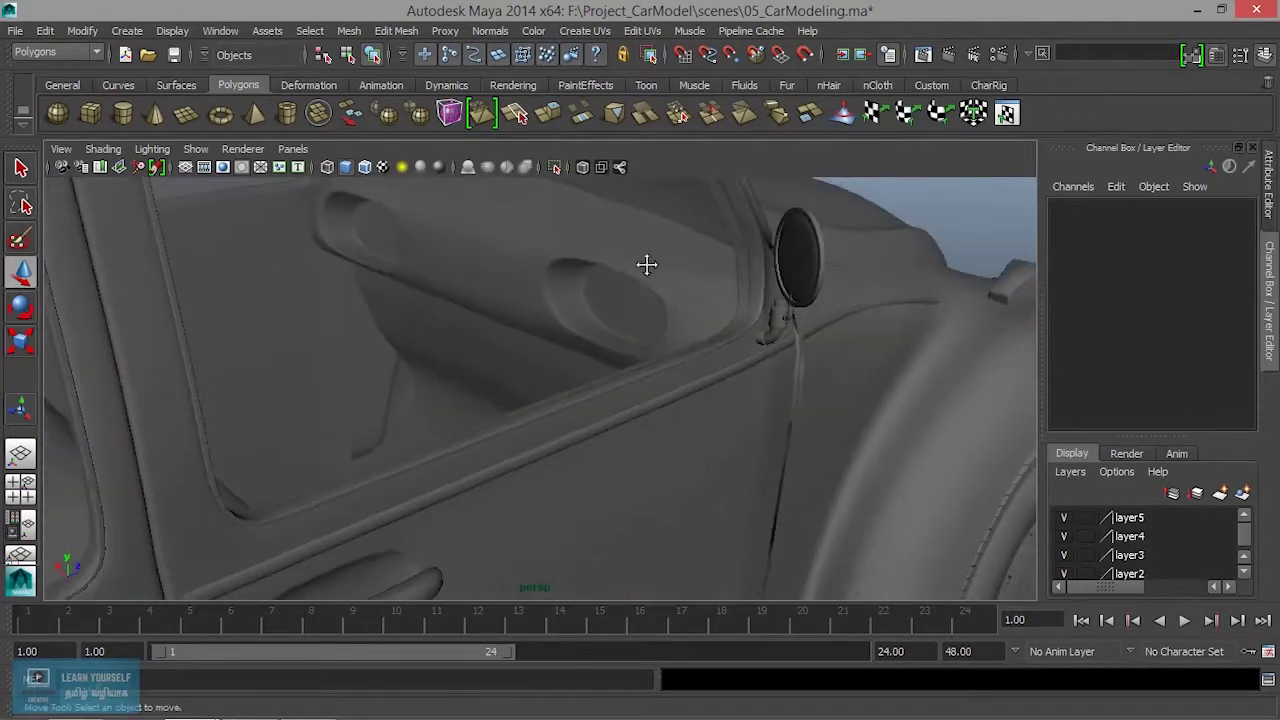
Select the floor pan pPlane1 and isolate it from the rest of the car.
{"action": "right_click_drag", "start_coordinate": [629, 418], "coordinate": [654, 511], "text": "alt"}
{"action": "mouse_move", "coordinate": [654, 511]}
{"action": "left_mouse_down", "text": "alt"}
{"action": "mouse_move", "coordinate": [583, 391]}
{"action": "mouse_move", "coordinate": [574, 480]}
{"action": "left_mouse_up", "text": "alt"}
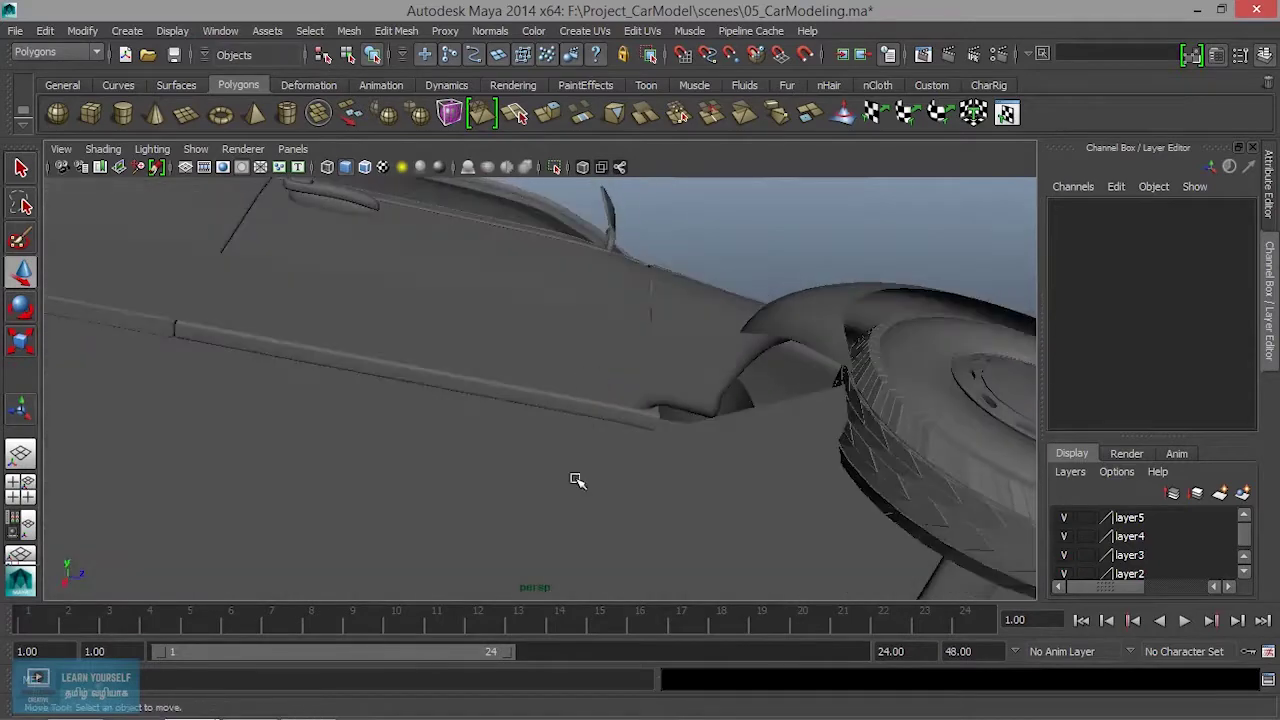
{"action": "left_click", "coordinate": [632, 517]}
{"action": "mouse_move", "coordinate": [632, 517]}
{"action": "left_mouse_down", "text": "alt"}
{"action": "mouse_move", "coordinate": [443, 434]}
{"action": "mouse_move", "coordinate": [430, 486]}
{"action": "left_mouse_up", "text": "alt"}
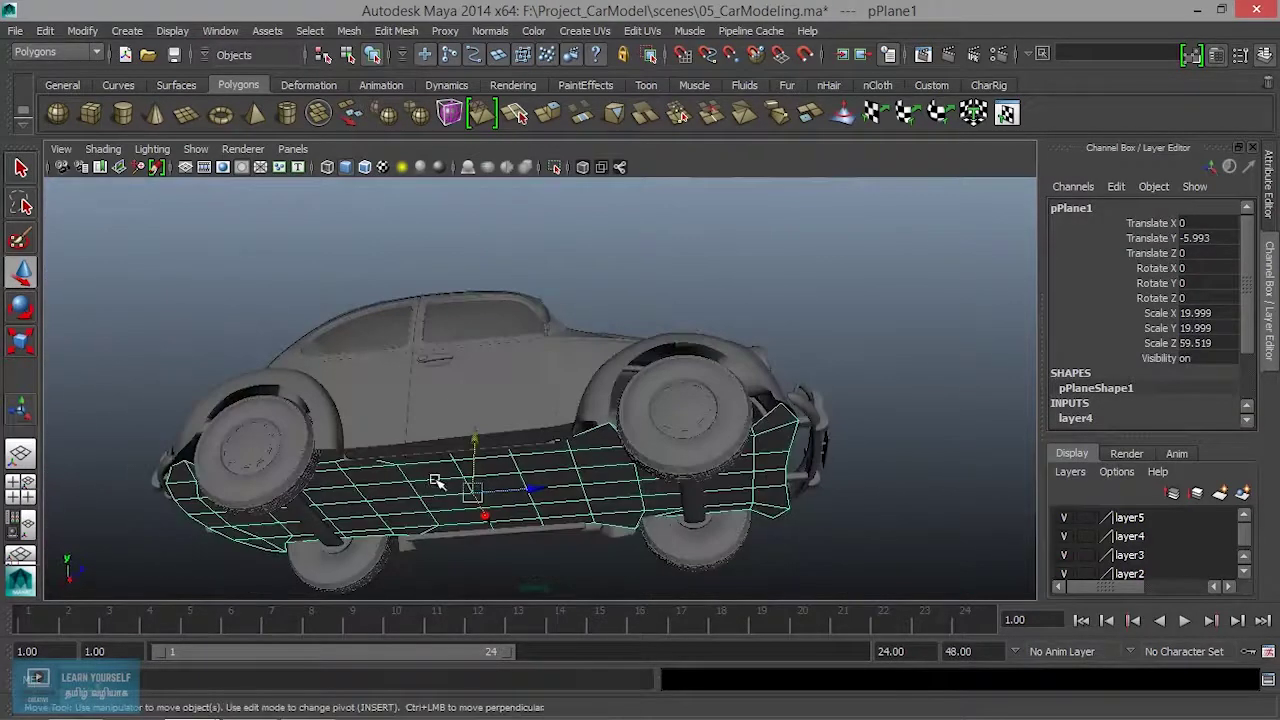
{"action": "right_click_drag", "start_coordinate": [430, 486], "coordinate": [712, 558], "text": "alt"}
{"action": "mouse_move", "coordinate": [712, 558]}
{"action": "left_mouse_down", "text": "alt"}
{"action": "mouse_move", "coordinate": [629, 380]}
{"action": "mouse_move", "coordinate": [480, 391]}
{"action": "mouse_move", "coordinate": [488, 424]}
{"action": "left_mouse_up", "text": "alt"}
{"action": "mouse_move", "coordinate": [879, 346]}
{"action": "left_mouse_down", "text": "alt"}
{"action": "mouse_move", "coordinate": [680, 414]}
{"action": "mouse_move", "coordinate": [606, 314]}
{"action": "mouse_move", "coordinate": [738, 362]}
{"action": "mouse_move", "coordinate": [851, 366]}
{"action": "mouse_move", "coordinate": [640, 416]}
{"action": "left_mouse_up", "text": "alt"}
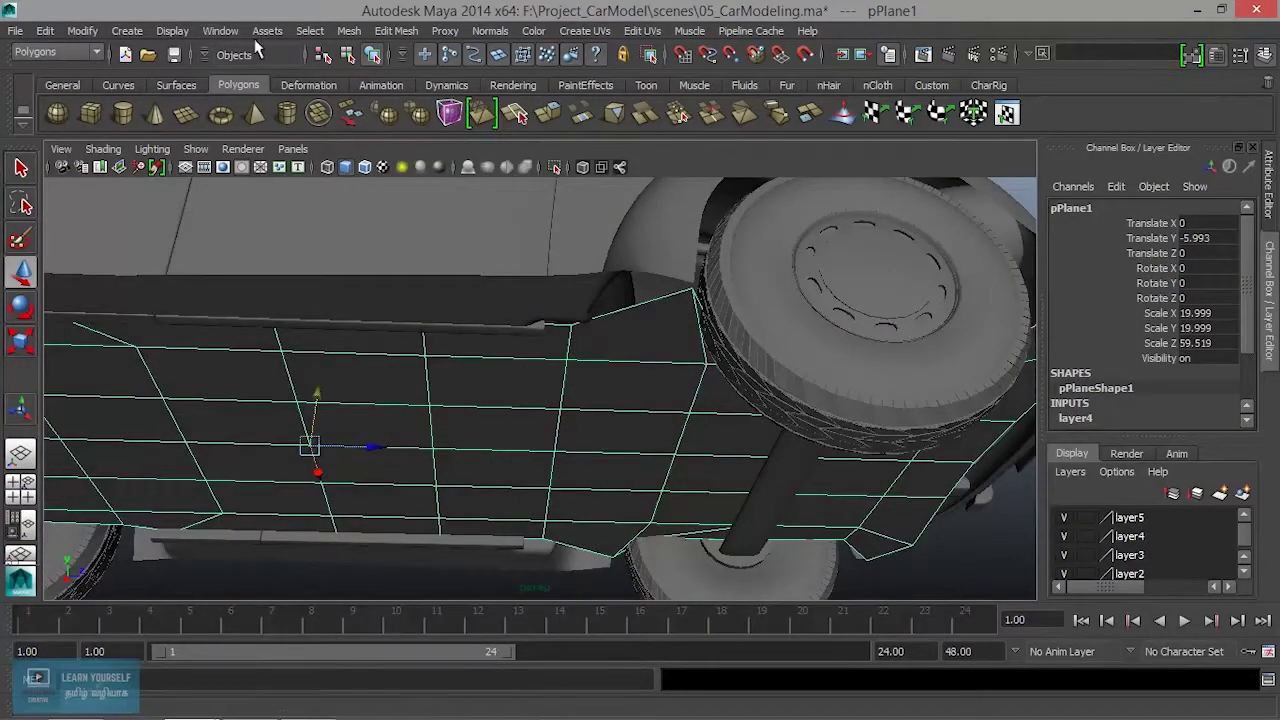
{"action": "left_click", "coordinate": [556, 168]}
{"action": "mouse_move", "coordinate": [600, 371]}
{"action": "left_mouse_down", "text": "alt"}
{"action": "mouse_move", "coordinate": [409, 423]}
{"action": "mouse_move", "coordinate": [654, 466]}
{"action": "mouse_move", "coordinate": [512, 263]}
{"action": "mouse_move", "coordinate": [577, 280]}
{"action": "mouse_move", "coordinate": [517, 165]}
{"action": "left_mouse_up", "text": "alt"}
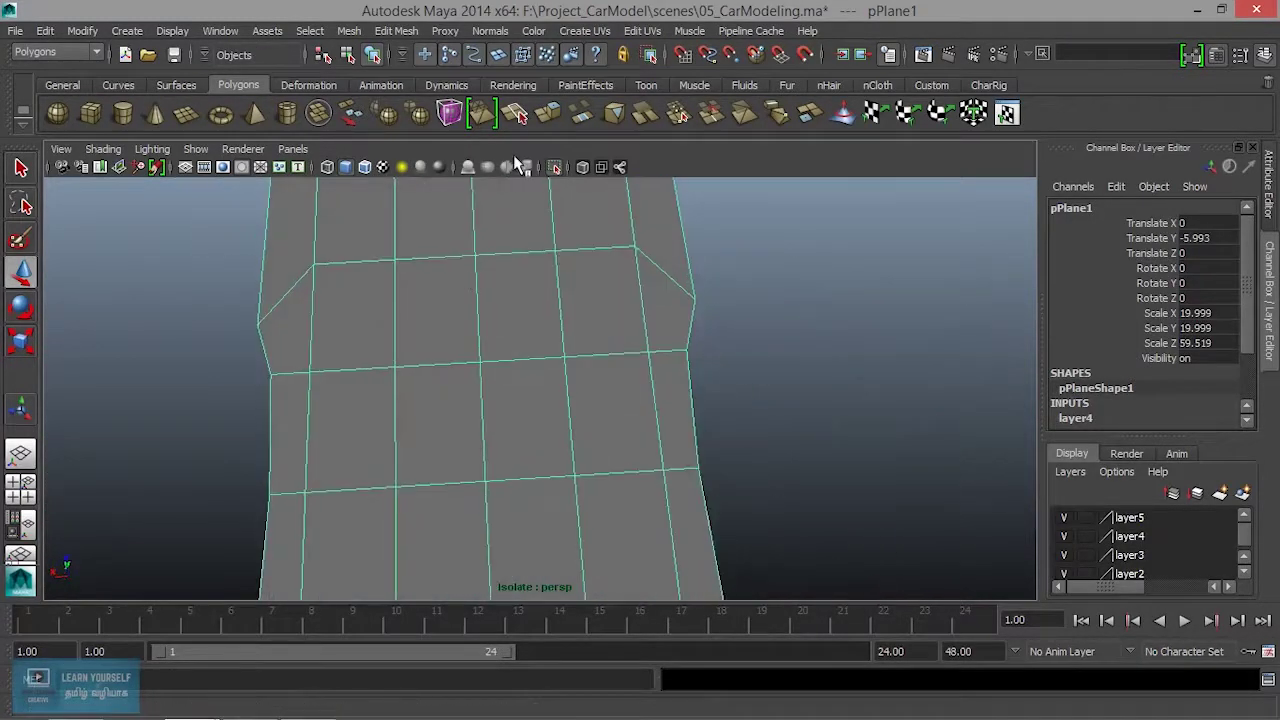
{"action": "left_click_drag", "start_coordinate": [527, 348], "coordinate": [415, 166], "text": "alt"}
Insert three edge loops across the pPlane1 floor pan with the Insert Edge Loop Tool.
{"action": "left_click", "coordinate": [400, 32]}
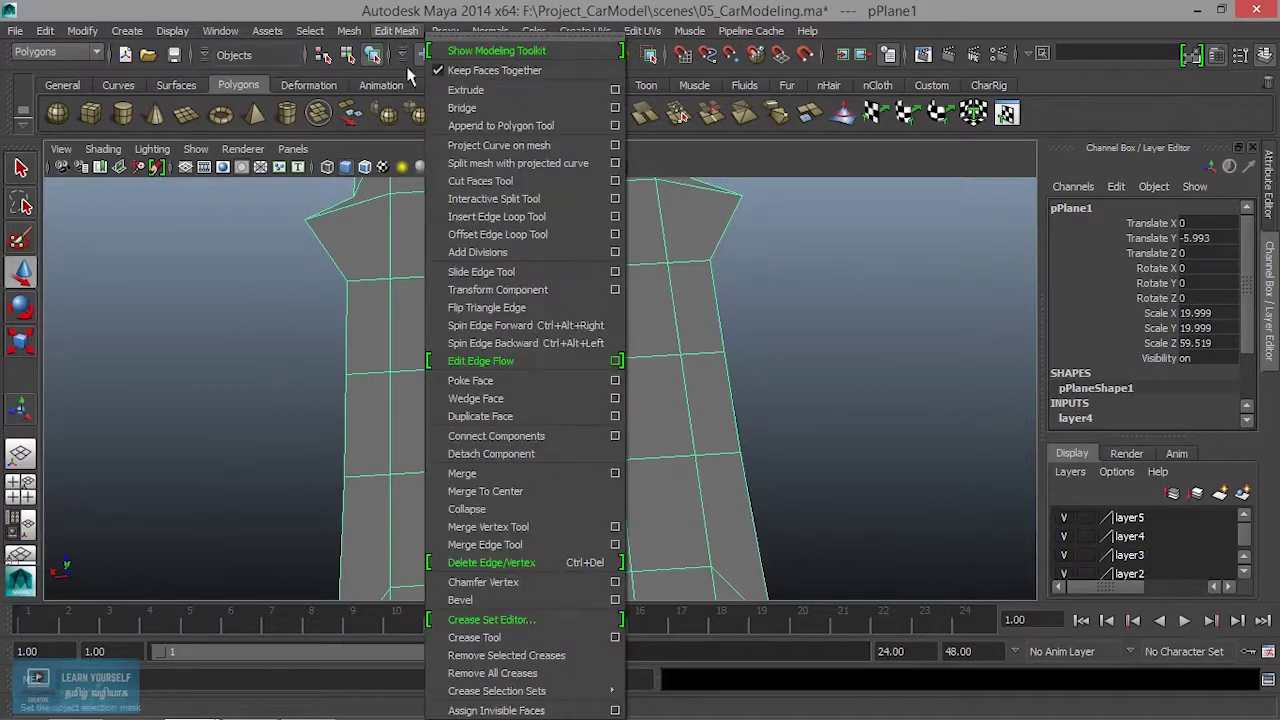
{"action": "left_click", "coordinate": [490, 216]}
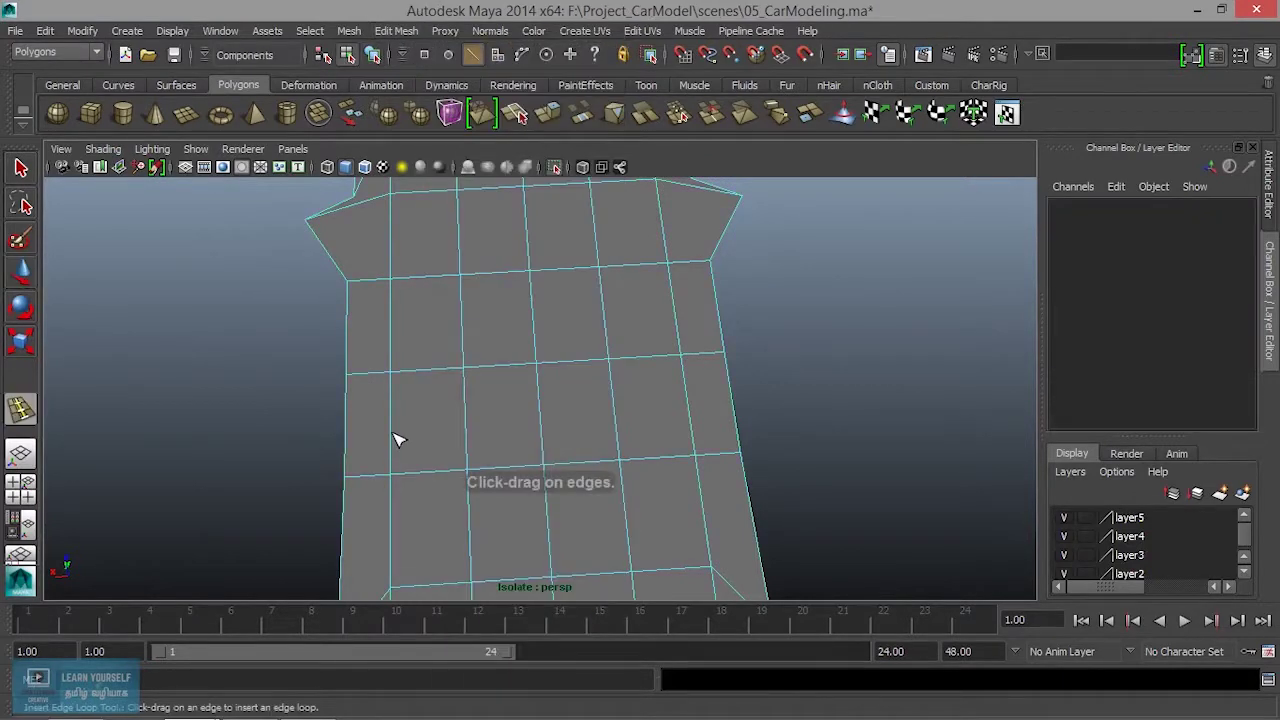
{"action": "left_click", "coordinate": [430, 374]}
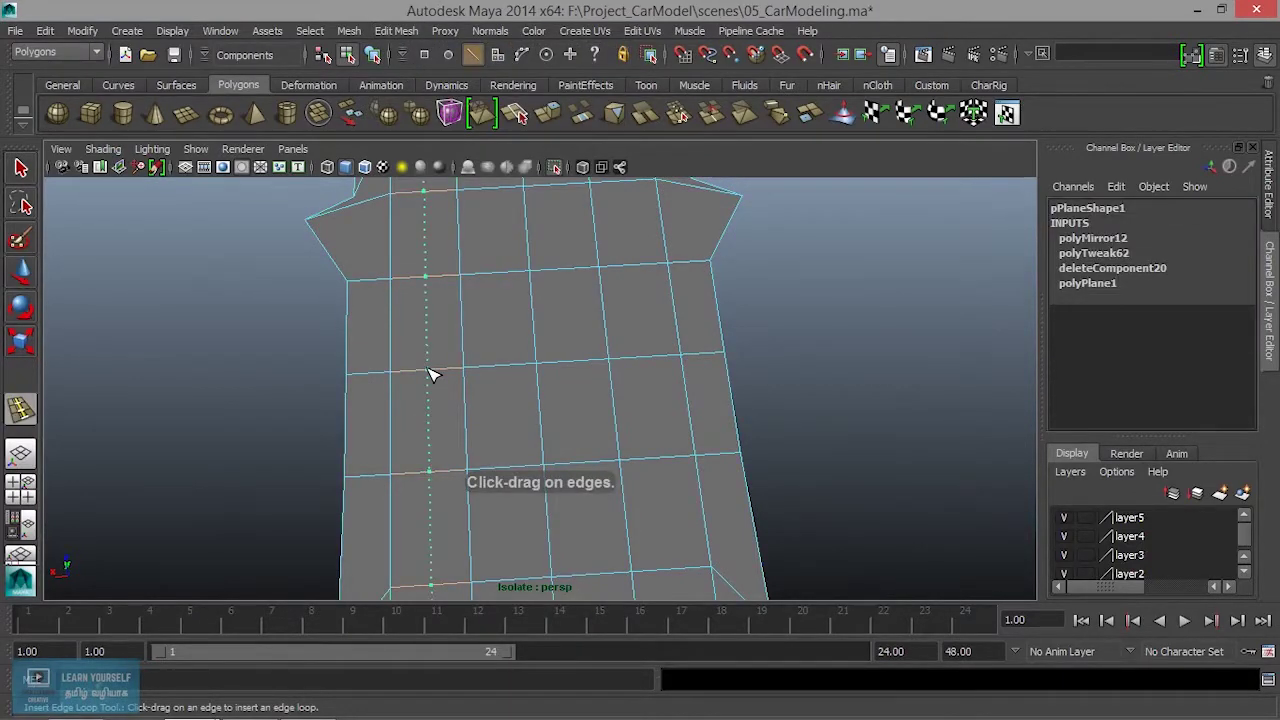
{"action": "left_click", "coordinate": [507, 372]}
{"action": "mouse_move", "coordinate": [563, 380]}
{"action": "left_mouse_down", "text": "alt"}
{"action": "mouse_move", "coordinate": [642, 466]}
{"action": "mouse_move", "coordinate": [854, 449]}
{"action": "left_mouse_up", "text": "alt"}
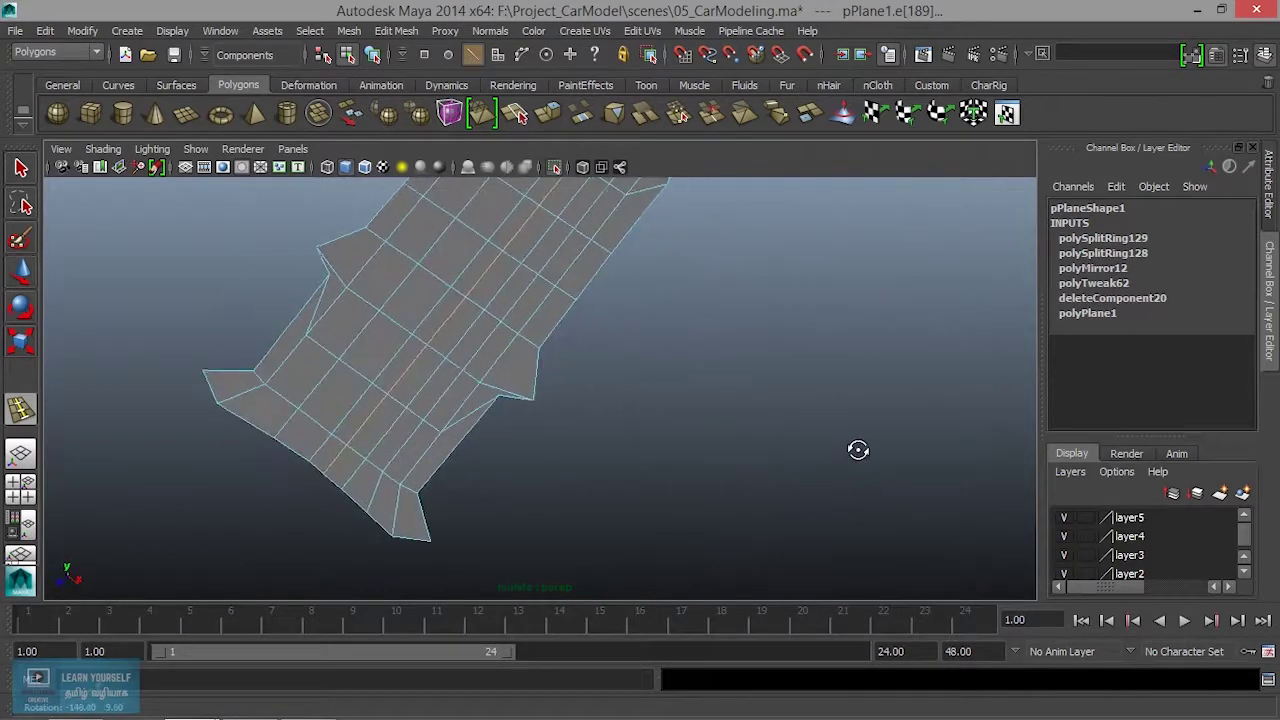
{"action": "scroll", "coordinate": [591, 400], "scroll_direction": "up", "scroll_amount": 3}
{"action": "mouse_move", "coordinate": [591, 400]}
{"action": "middle_mouse_down", "text": "alt"}
{"action": "mouse_move", "coordinate": [679, 468]}
{"action": "mouse_move", "coordinate": [698, 438]}
{"action": "middle_mouse_up", "text": "alt"}
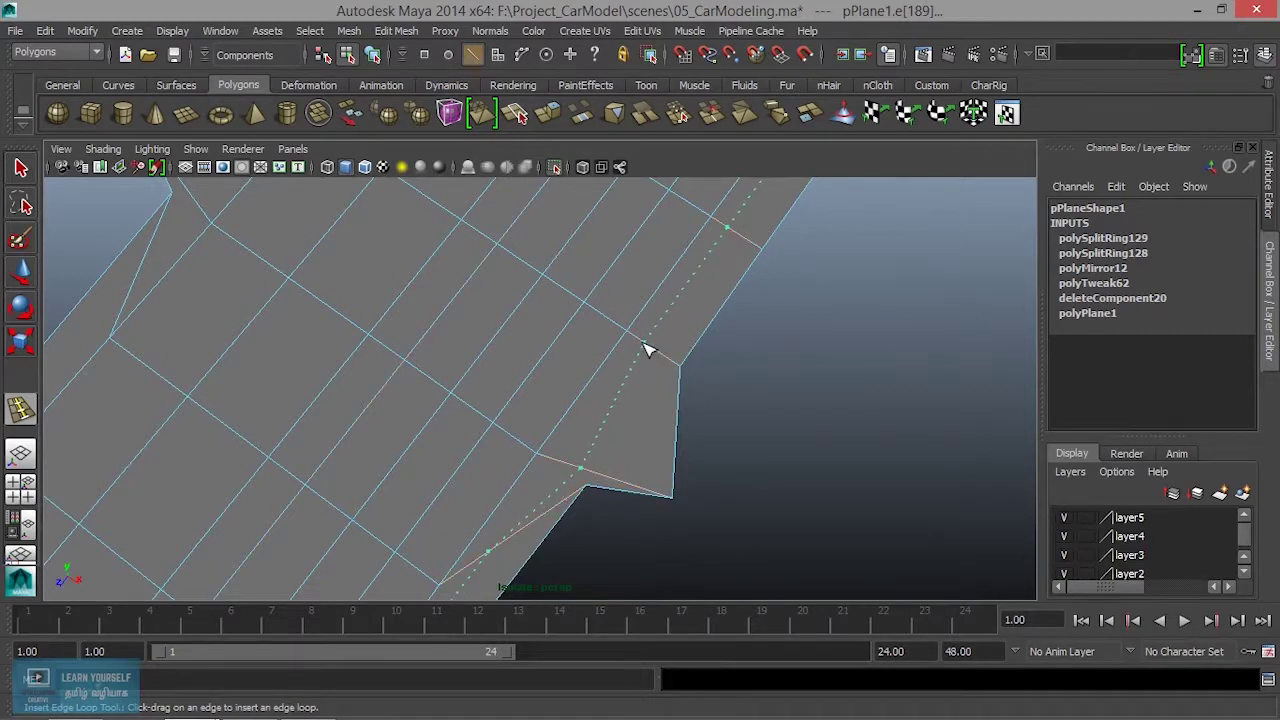
{"action": "left_click", "coordinate": [645, 350]}
{"action": "left_click_drag", "start_coordinate": [645, 350], "coordinate": [777, 189], "text": "alt"}
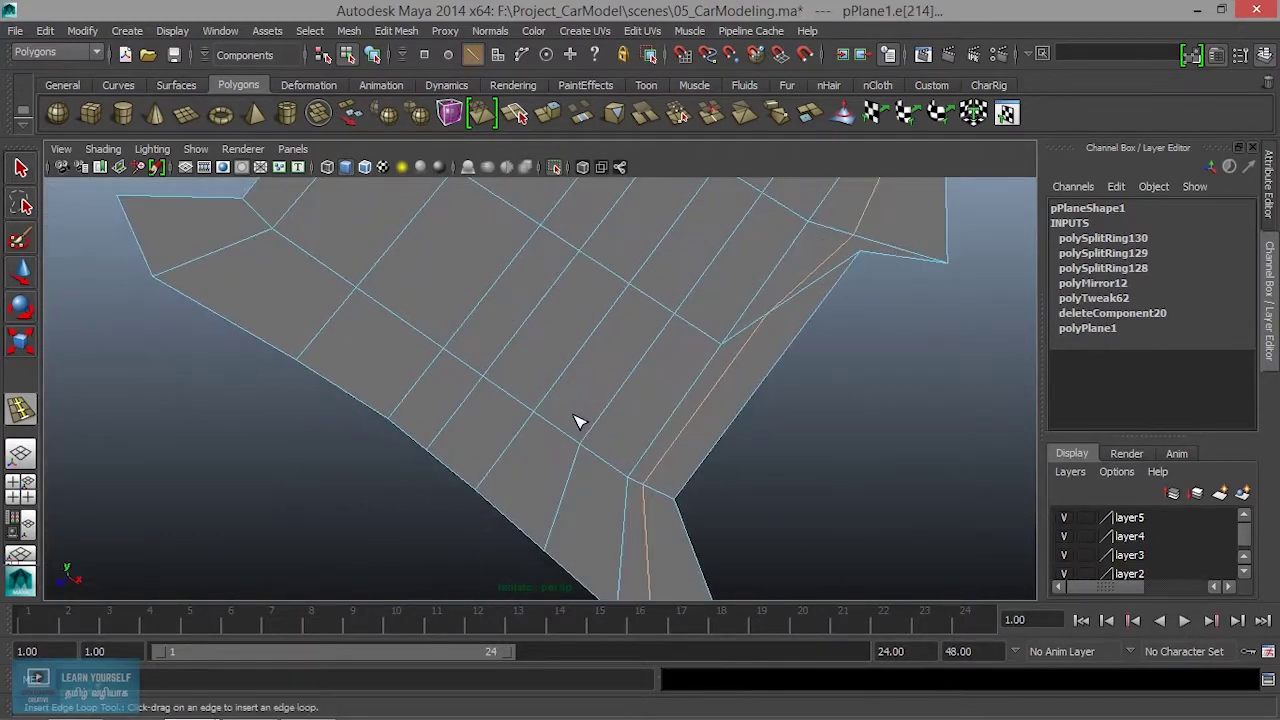
{"action": "key", "text": "q"}
Switch to face mode and marquee-select the faces on the pan's left half.
{"action": "scroll", "coordinate": [578, 421], "scroll_direction": "down", "scroll_amount": 5}
{"action": "mouse_move", "coordinate": [580, 423]}
{"action": "left_mouse_down", "text": "alt"}
{"action": "mouse_move", "coordinate": [609, 380]}
{"action": "mouse_move", "coordinate": [580, 357]}
{"action": "left_mouse_up", "text": "alt"}
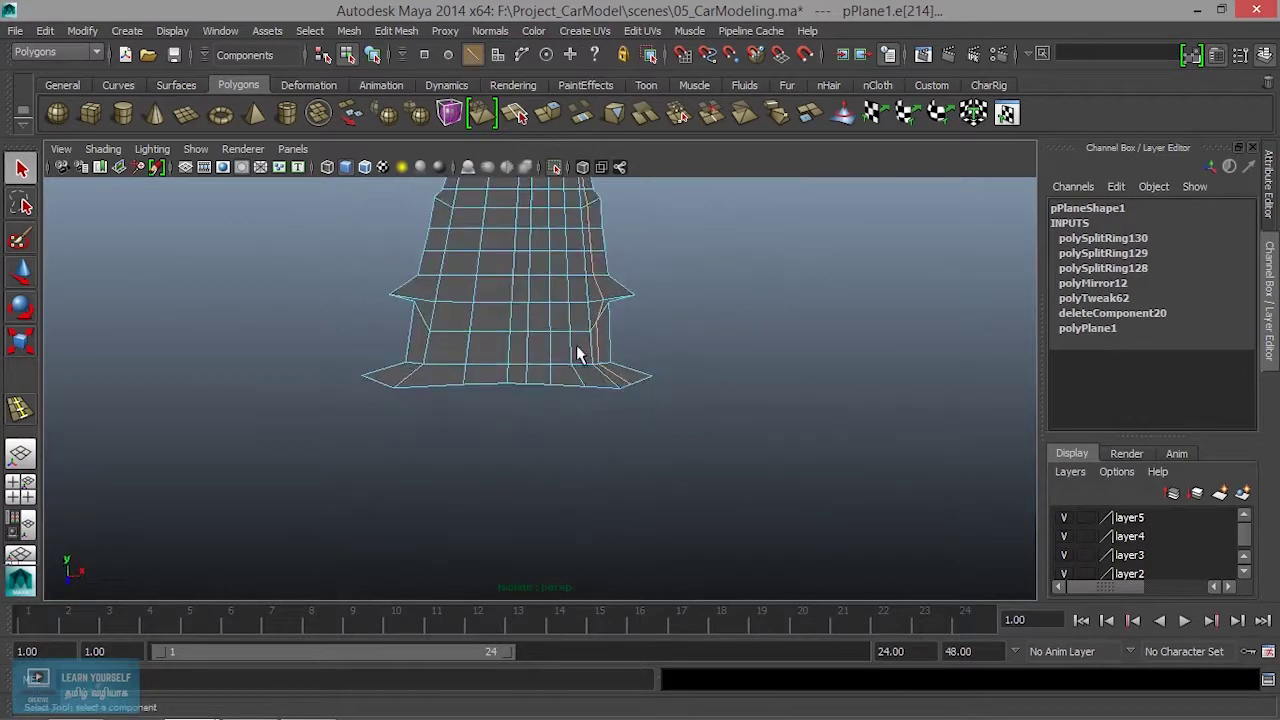
{"action": "scroll", "coordinate": [580, 357], "scroll_direction": "up", "scroll_amount": 2}
{"action": "middle_click_drag", "start_coordinate": [580, 357], "coordinate": [631, 437], "text": "alt"}
{"action": "left_click", "coordinate": [577, 340]}
{"action": "scroll", "coordinate": [551, 384], "scroll_direction": "down", "scroll_amount": 3}
{"action": "left_click_drag", "start_coordinate": [551, 384], "coordinate": [549, 358], "text": "alt"}
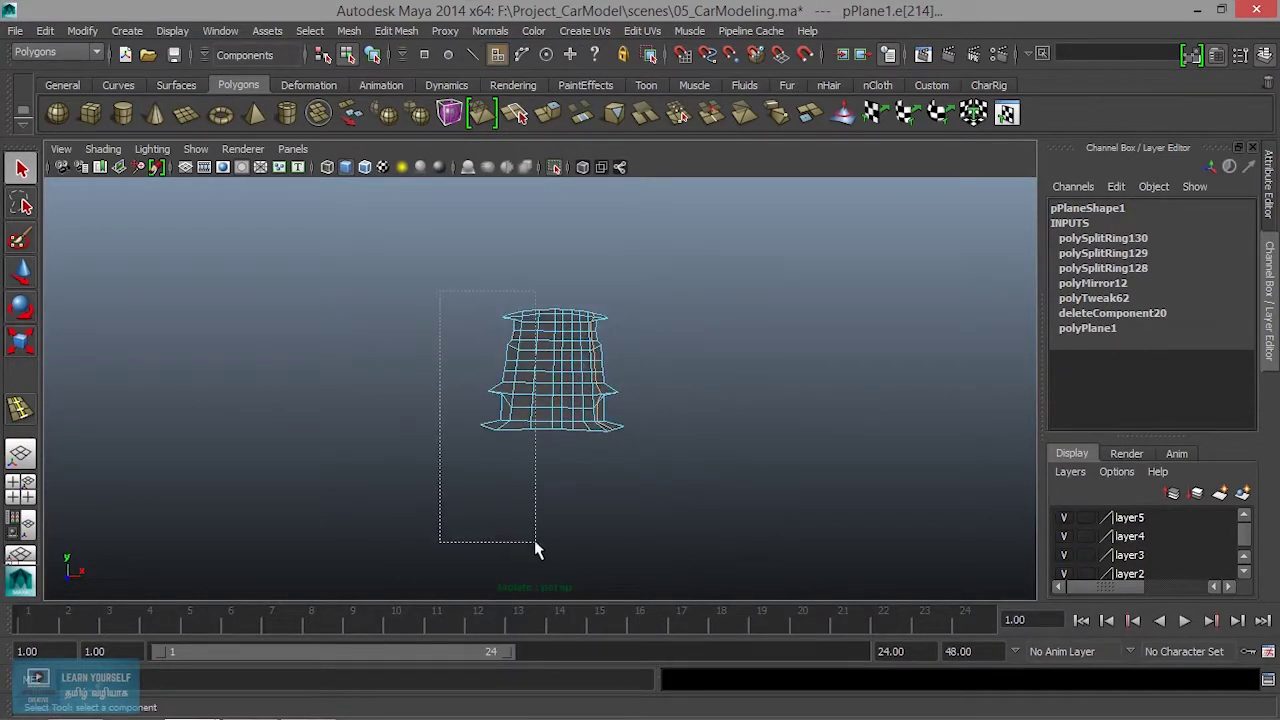
{"action": "left_click_drag", "start_coordinate": [540, 545], "coordinate": [542, 547]}
Delete the selected left-half faces of pPlane1.
{"action": "key", "text": "Delete"}
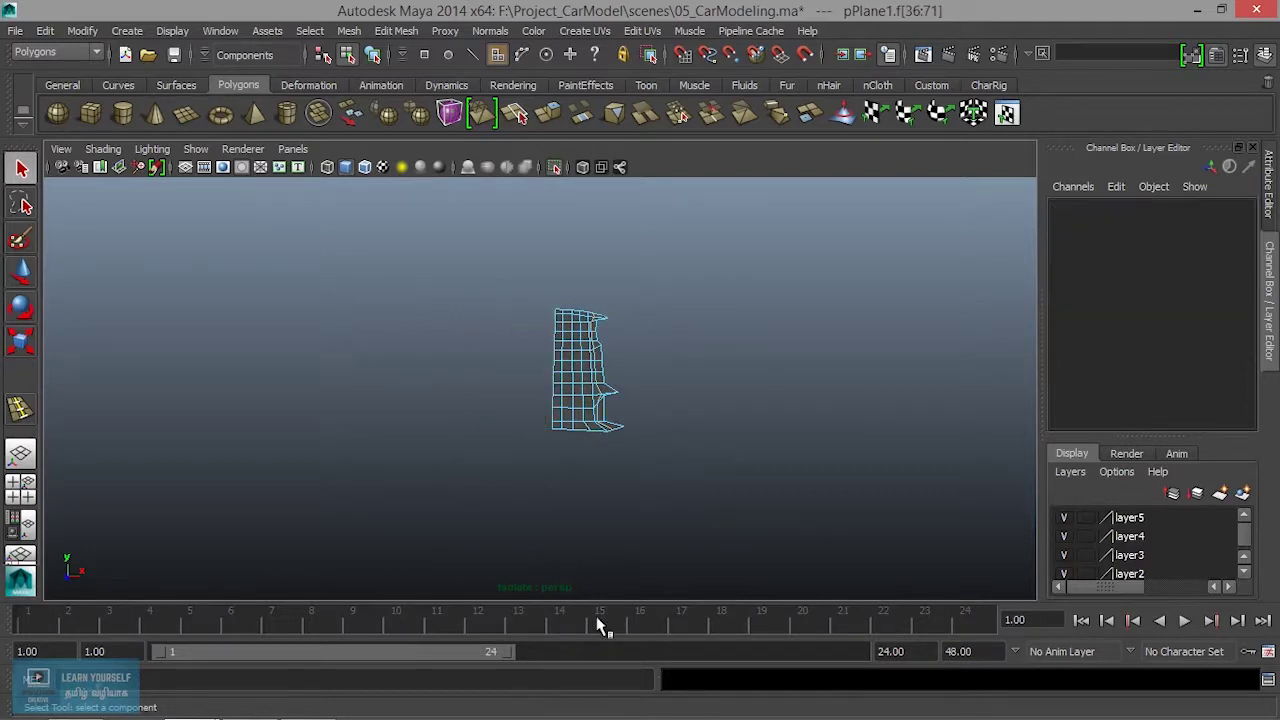
{"action": "scroll", "coordinate": [631, 537], "scroll_direction": "up", "scroll_amount": 2}
{"action": "scroll", "coordinate": [632, 497], "scroll_direction": "up", "scroll_amount": 5}
{"action": "mouse_move", "coordinate": [632, 497]}
{"action": "left_mouse_down", "text": "alt"}
{"action": "mouse_move", "coordinate": [657, 503]}
{"action": "mouse_move", "coordinate": [586, 506]}
{"action": "mouse_move", "coordinate": [600, 291]}
{"action": "mouse_move", "coordinate": [660, 522]}
{"action": "mouse_move", "coordinate": [629, 371]}
{"action": "mouse_move", "coordinate": [649, 383]}
{"action": "mouse_move", "coordinate": [620, 417]}
{"action": "mouse_move", "coordinate": [790, 386]}
{"action": "left_mouse_up", "text": "alt"}
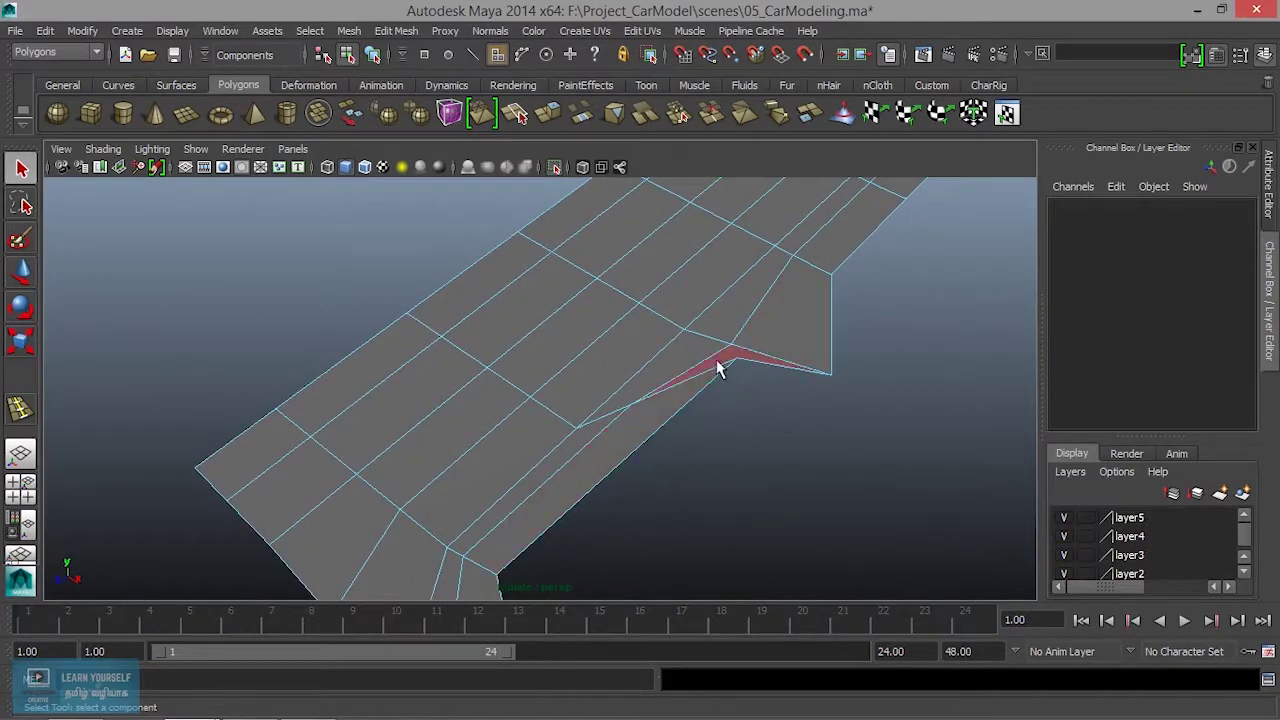
Select three faces near the rear wheel, including the long strip face.
{"action": "right_click", "coordinate": [659, 424]}
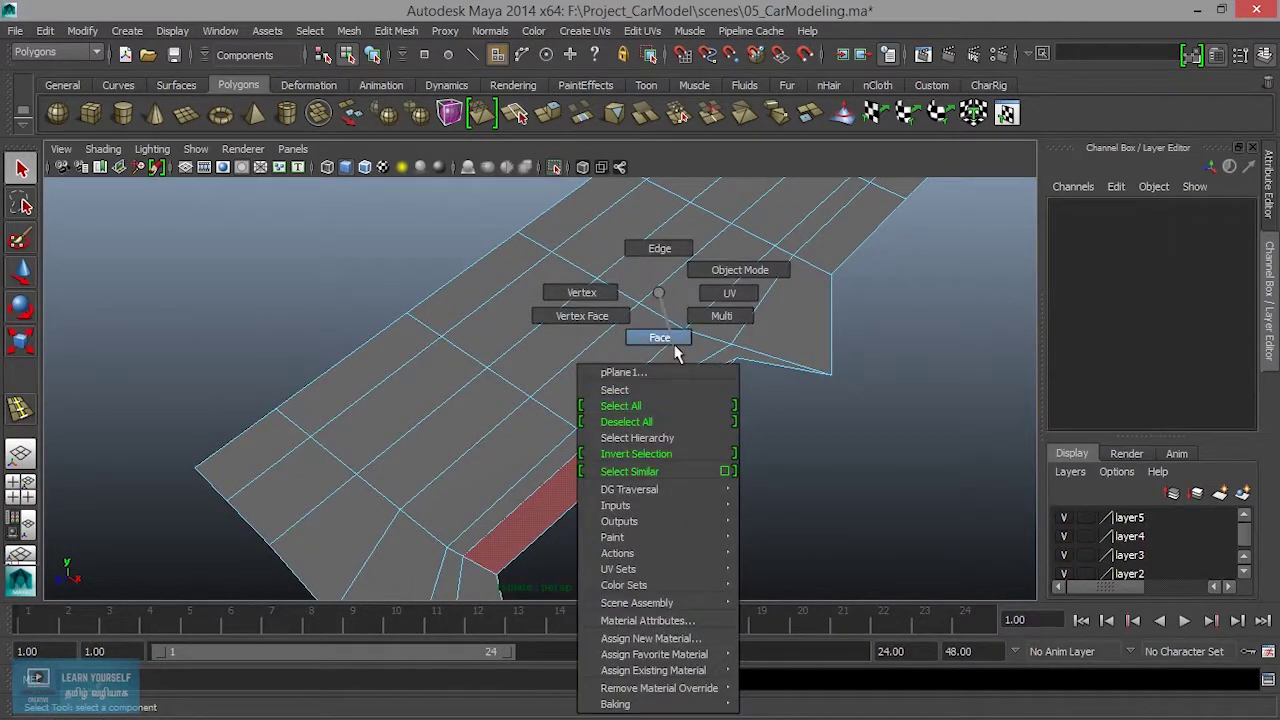
{"action": "mouse_move", "coordinate": [551, 514]}
{"action": "left_mouse_down", "text": "alt"}
{"action": "mouse_move", "coordinate": [680, 414]}
{"action": "mouse_move", "coordinate": [608, 507]}
{"action": "left_mouse_up", "text": "alt"}
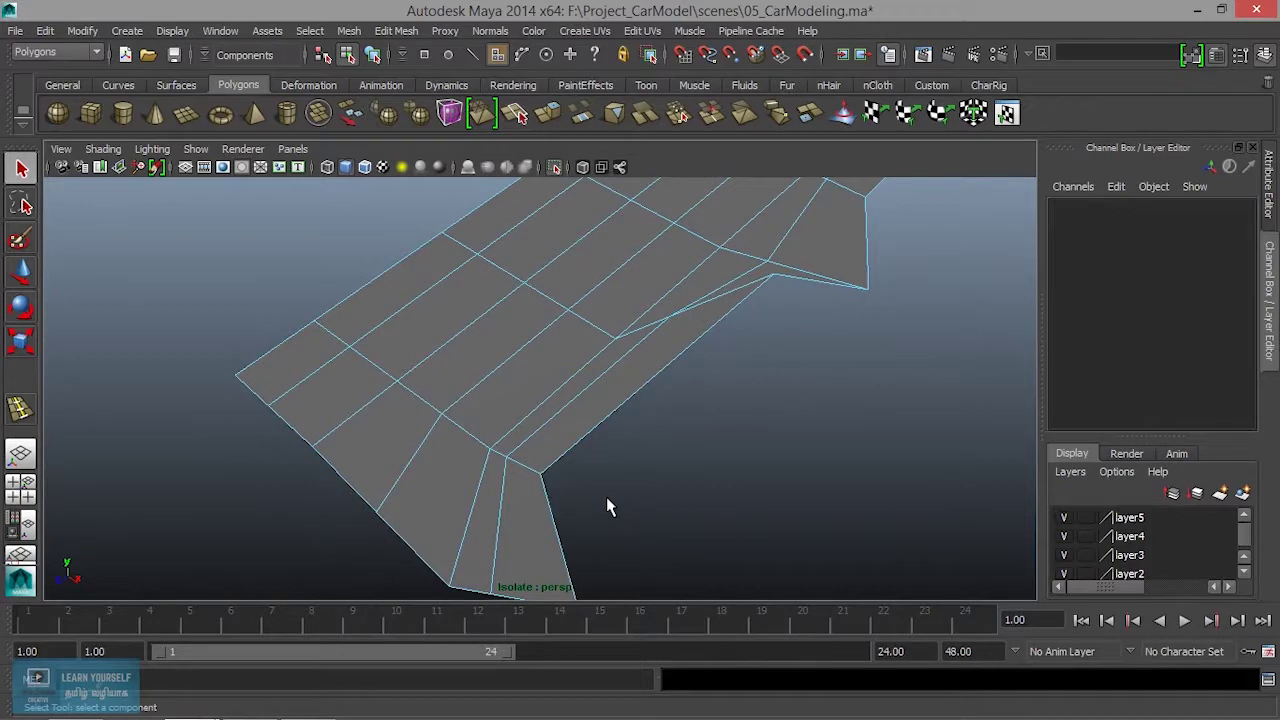
{"action": "left_click", "coordinate": [533, 546]}
{"action": "left_click", "coordinate": [700, 335], "text": "shift"}
{"action": "left_click", "coordinate": [773, 270], "text": "shift"}
{"action": "left_click_drag", "start_coordinate": [807, 349], "coordinate": [703, 371], "text": "alt"}
{"action": "mouse_move", "coordinate": [703, 371]}
{"action": "right_mouse_down", "text": "alt"}
{"action": "mouse_move", "coordinate": [689, 358]}
{"action": "mouse_move", "coordinate": [808, 440]}
{"action": "mouse_move", "coordinate": [671, 380]}
{"action": "right_mouse_up", "text": "alt"}
Move vertex 11 left toward the rear wheel.
{"action": "right_click_drag", "start_coordinate": [696, 292], "coordinate": [697, 352]}
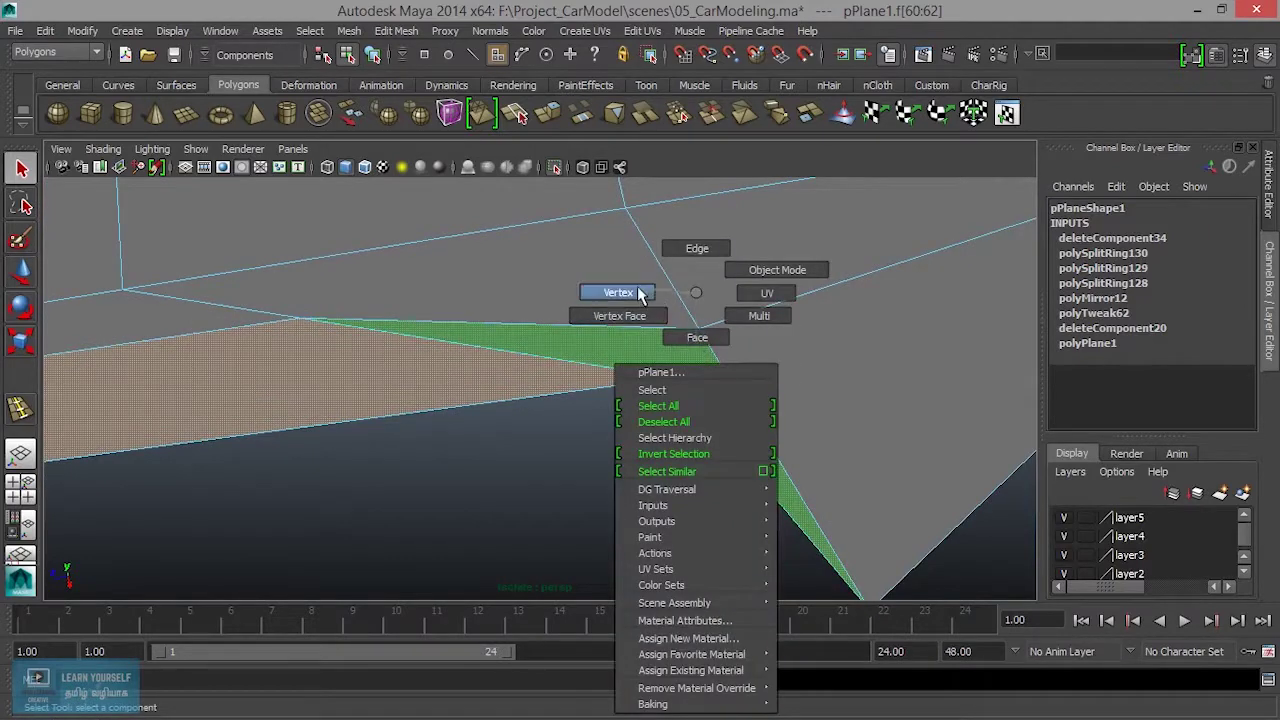
{"action": "right_click_drag", "start_coordinate": [641, 292], "coordinate": [641, 292]}
{"action": "left_click_drag", "start_coordinate": [629, 371], "coordinate": [723, 414]}
{"action": "key", "text": "w"}
{"action": "left_click_drag", "start_coordinate": [609, 389], "coordinate": [456, 400]}
Turn off Isolate Select and inspect how the pan fits the wheel and fender.
{"action": "left_click", "coordinate": [557, 168]}
{"action": "mouse_move", "coordinate": [586, 277]}
{"action": "left_mouse_down", "text": "alt"}
{"action": "mouse_move", "coordinate": [614, 380]}
{"action": "mouse_move", "coordinate": [671, 428]}
{"action": "mouse_move", "coordinate": [665, 412]}
{"action": "mouse_move", "coordinate": [697, 417]}
{"action": "mouse_move", "coordinate": [703, 369]}
{"action": "mouse_move", "coordinate": [674, 400]}
{"action": "left_mouse_up", "text": "alt"}
{"action": "mouse_move", "coordinate": [674, 400]}
{"action": "right_mouse_down", "text": "alt"}
{"action": "mouse_move", "coordinate": [825, 461]}
{"action": "mouse_move", "coordinate": [794, 460]}
{"action": "right_mouse_up", "text": "alt"}
{"action": "left_click_drag", "start_coordinate": [794, 460], "coordinate": [658, 493], "text": "alt"}
{"action": "right_click_drag", "start_coordinate": [638, 504], "coordinate": [609, 480], "text": "alt"}
{"action": "mouse_move", "coordinate": [609, 480]}
{"action": "left_mouse_down", "text": "alt"}
{"action": "mouse_move", "coordinate": [820, 449]}
{"action": "mouse_move", "coordinate": [831, 397]}
{"action": "left_mouse_up", "text": "alt"}
{"action": "right_click_drag", "start_coordinate": [831, 397], "coordinate": [795, 323], "text": "alt"}
{"action": "mouse_move", "coordinate": [795, 323]}
{"action": "left_mouse_down", "text": "alt"}
{"action": "mouse_move", "coordinate": [726, 514]}
{"action": "mouse_move", "coordinate": [657, 434]}
{"action": "mouse_move", "coordinate": [503, 486]}
{"action": "mouse_move", "coordinate": [455, 526]}
{"action": "mouse_move", "coordinate": [680, 520]}
{"action": "mouse_move", "coordinate": [514, 375]}
{"action": "left_mouse_up", "text": "alt"}
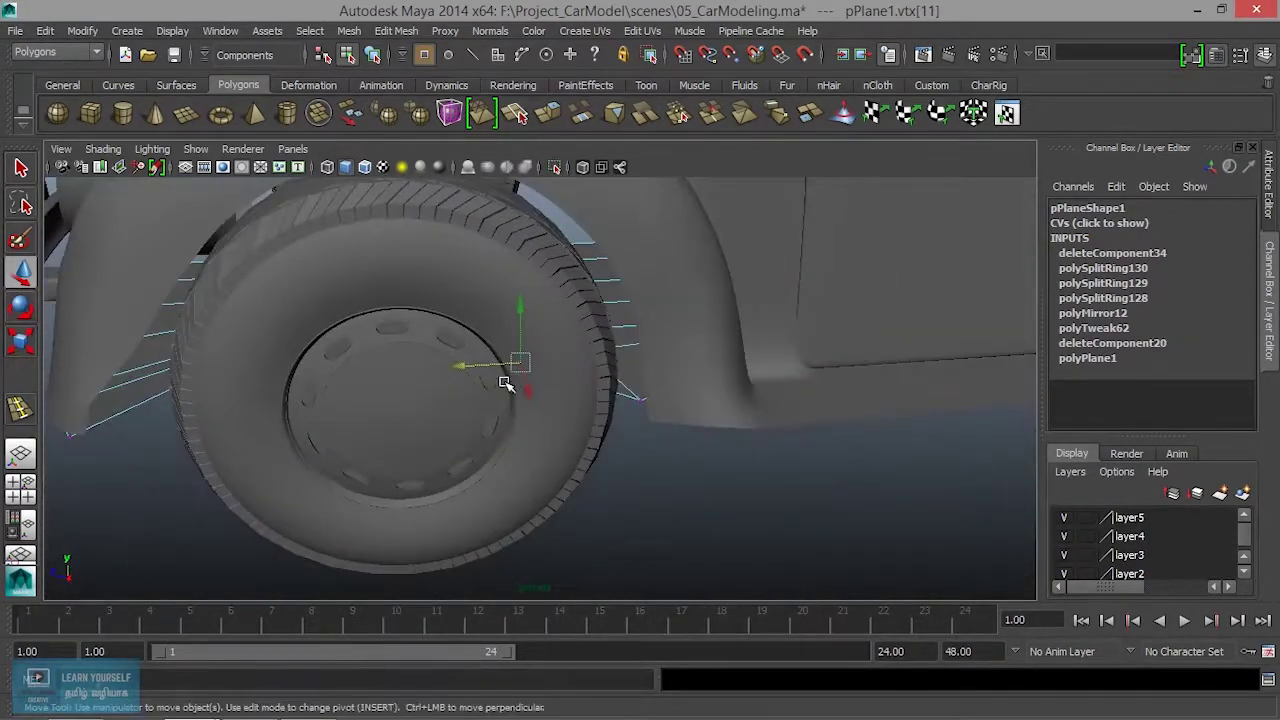
{"action": "right_click_drag", "start_coordinate": [514, 375], "coordinate": [718, 490], "text": "alt"}
{"action": "right_click_drag", "start_coordinate": [741, 372], "coordinate": [808, 292]}
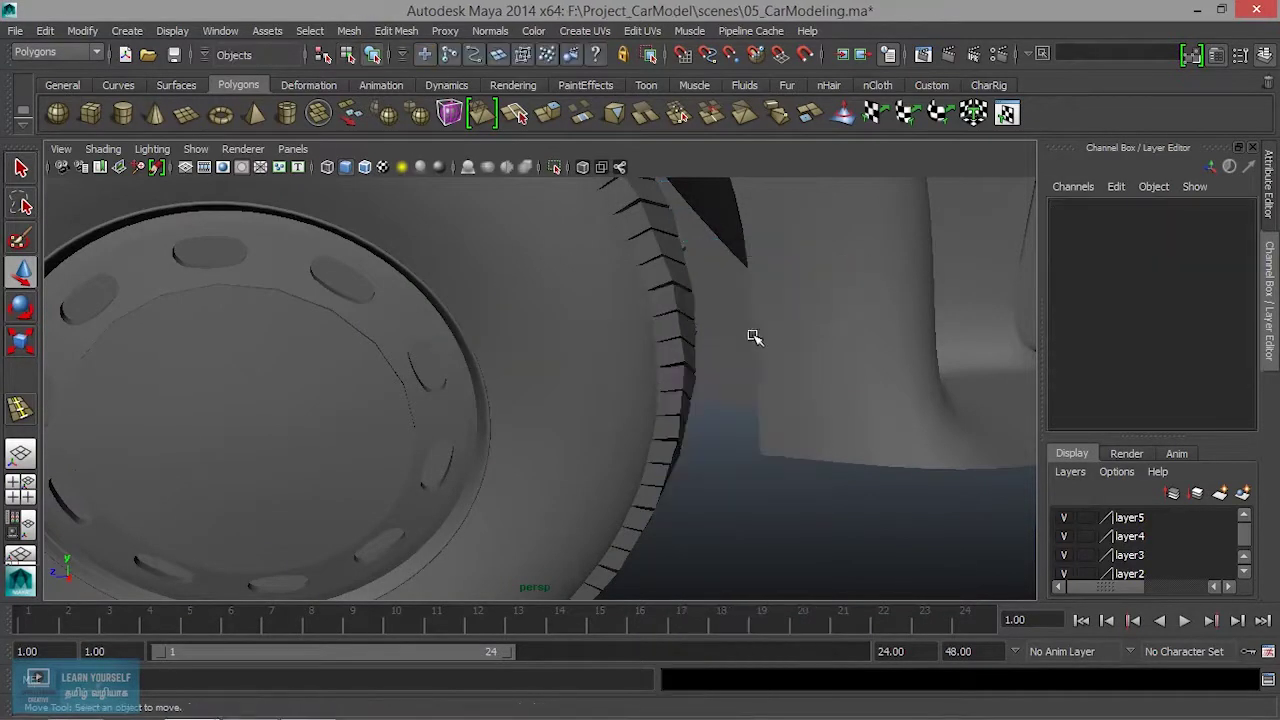
Select the floor pan pPlane1 and frame it in the view.
{"action": "left_click", "coordinate": [746, 343]}
{"action": "left_click", "coordinate": [706, 335]}
{"action": "left_click", "coordinate": [734, 337]}
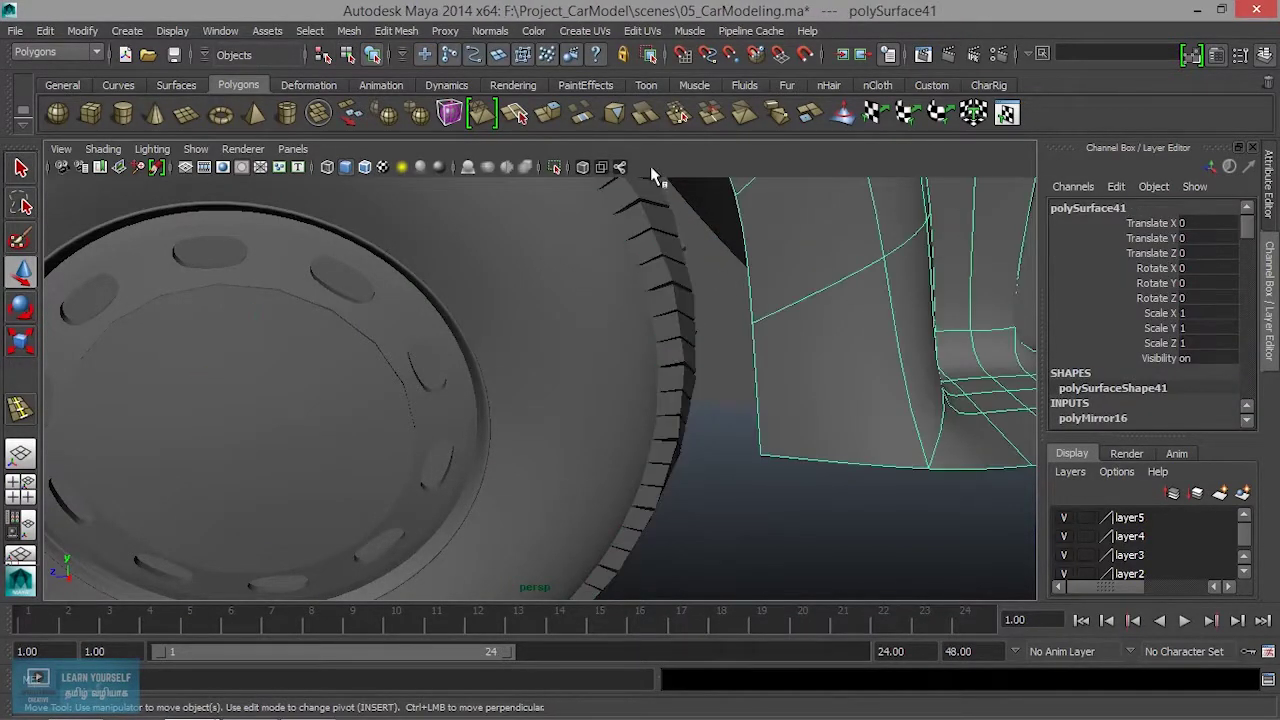
{"action": "left_click", "coordinate": [727, 413]}
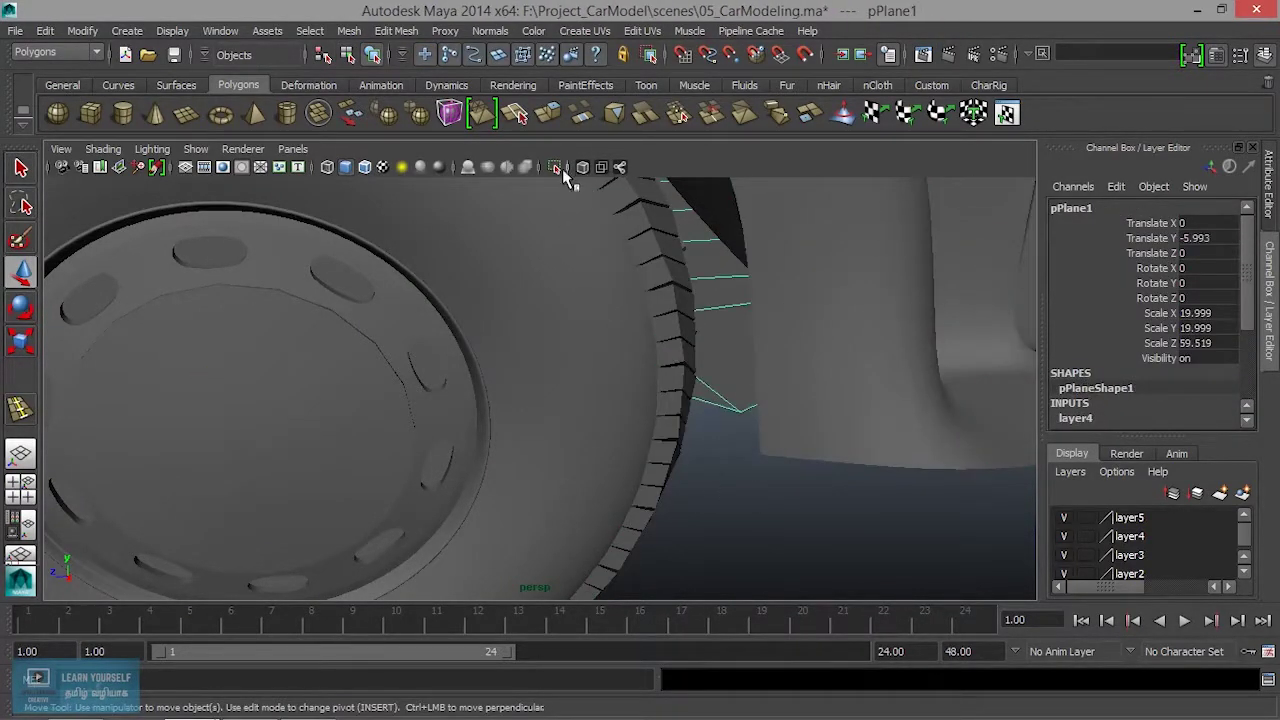
{"action": "key", "text": "f"}
{"action": "mouse_move", "coordinate": [757, 417]}
{"action": "left_mouse_down", "text": "alt"}
{"action": "mouse_move", "coordinate": [525, 452]}
{"action": "mouse_move", "coordinate": [571, 449]}
{"action": "left_mouse_up", "text": "alt"}
Insert one edge loop across the side skirt near its pointed lower corner.
{"action": "left_click", "coordinate": [396, 30]}
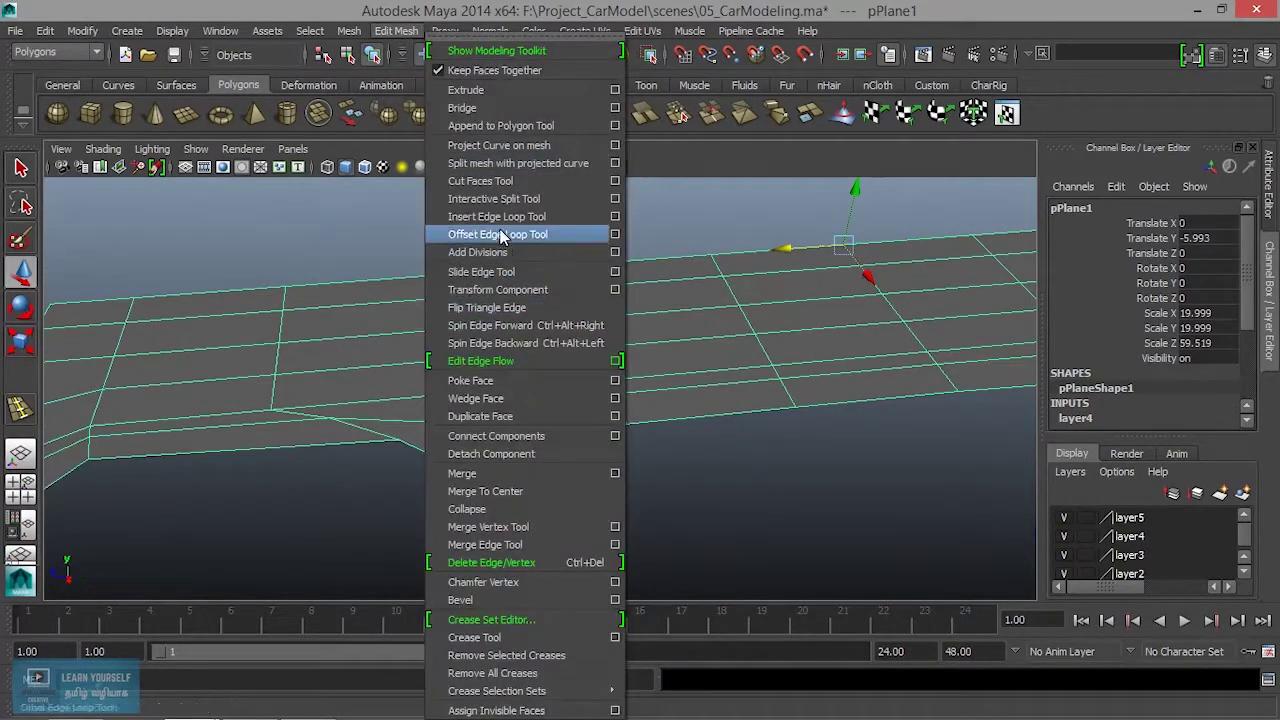
{"action": "left_click", "coordinate": [497, 216]}
{"action": "mouse_move", "coordinate": [541, 473]}
{"action": "left_mouse_down"}
{"action": "mouse_move", "coordinate": [533, 480]}
{"action": "mouse_move", "coordinate": [660, 543]}
{"action": "left_mouse_up"}
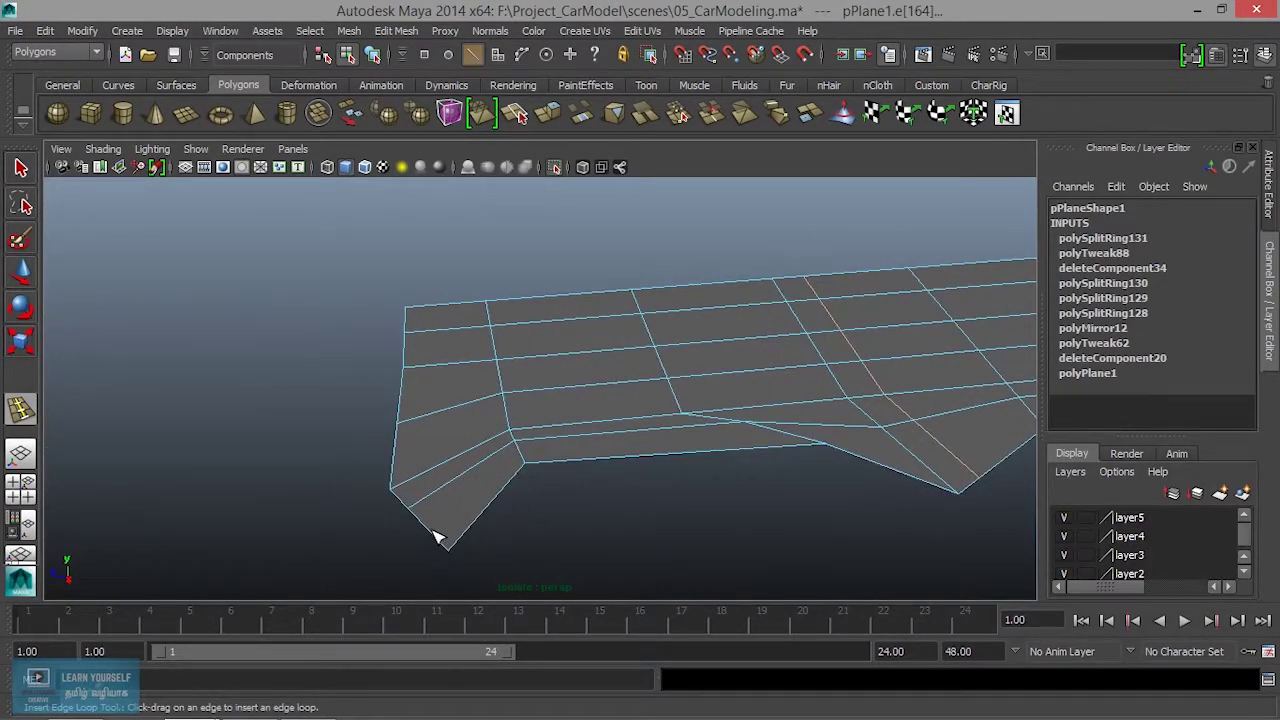
{"action": "left_click", "coordinate": [441, 537]}
{"action": "key", "text": "q"}
In vertex mode, select the skirt's bottom corner vertex.
{"action": "right_click_drag", "start_coordinate": [537, 292], "coordinate": [486, 297]}
{"action": "mouse_move", "coordinate": [833, 534]}
{"action": "left_mouse_down", "text": "alt"}
{"action": "mouse_move", "coordinate": [577, 514]}
{"action": "mouse_move", "coordinate": [657, 529]}
{"action": "mouse_move", "coordinate": [563, 425]}
{"action": "left_mouse_up", "text": "alt"}
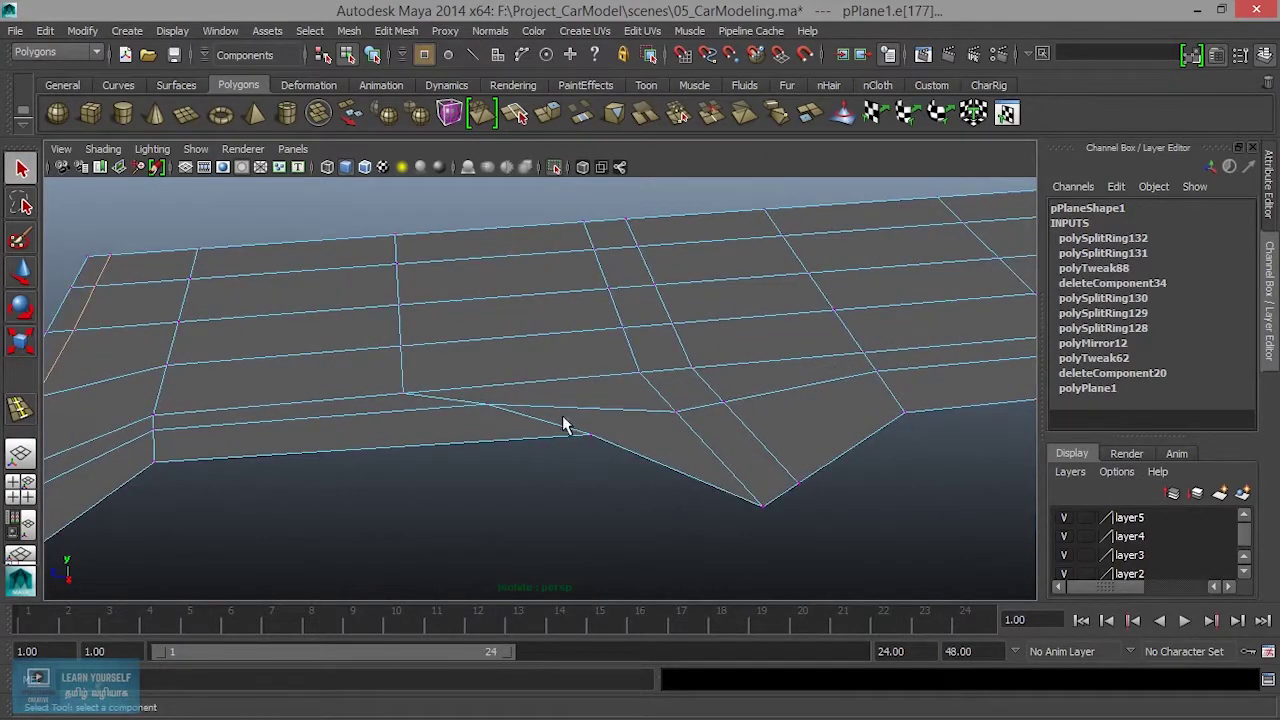
{"action": "left_click", "coordinate": [765, 517]}
Raise the bottom corner vertex and slide lower-edge vertices to smooth the skirt outline.
{"action": "key", "text": "e"}
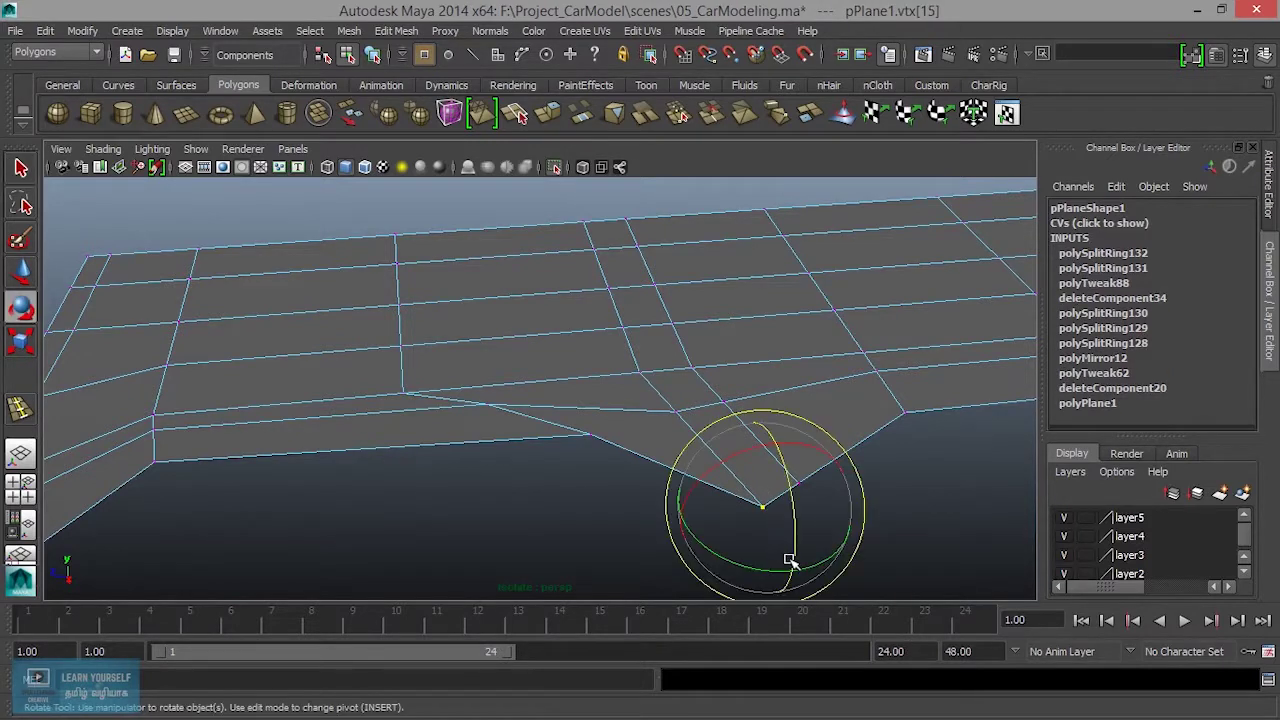
{"action": "key", "text": "w"}
{"action": "middle_click_drag", "start_coordinate": [786, 554], "coordinate": [781, 540]}
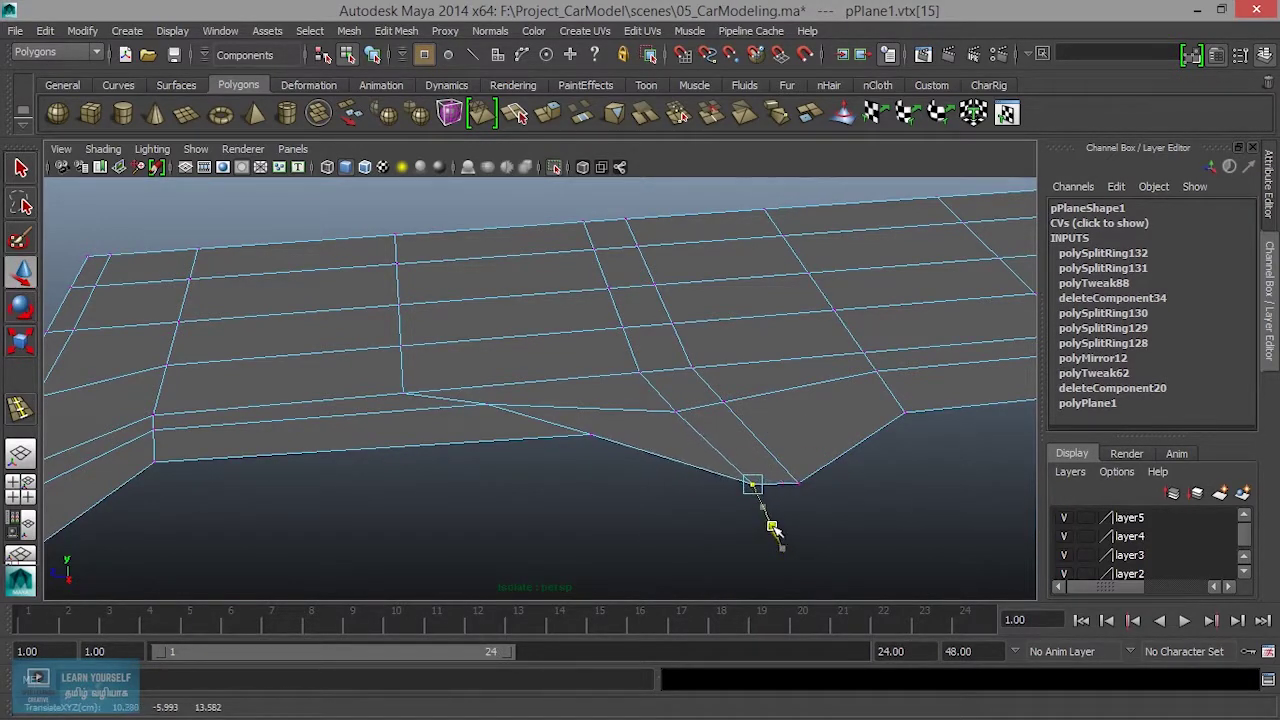
{"action": "middle_click_drag", "start_coordinate": [694, 490], "coordinate": [773, 505], "text": "alt"}
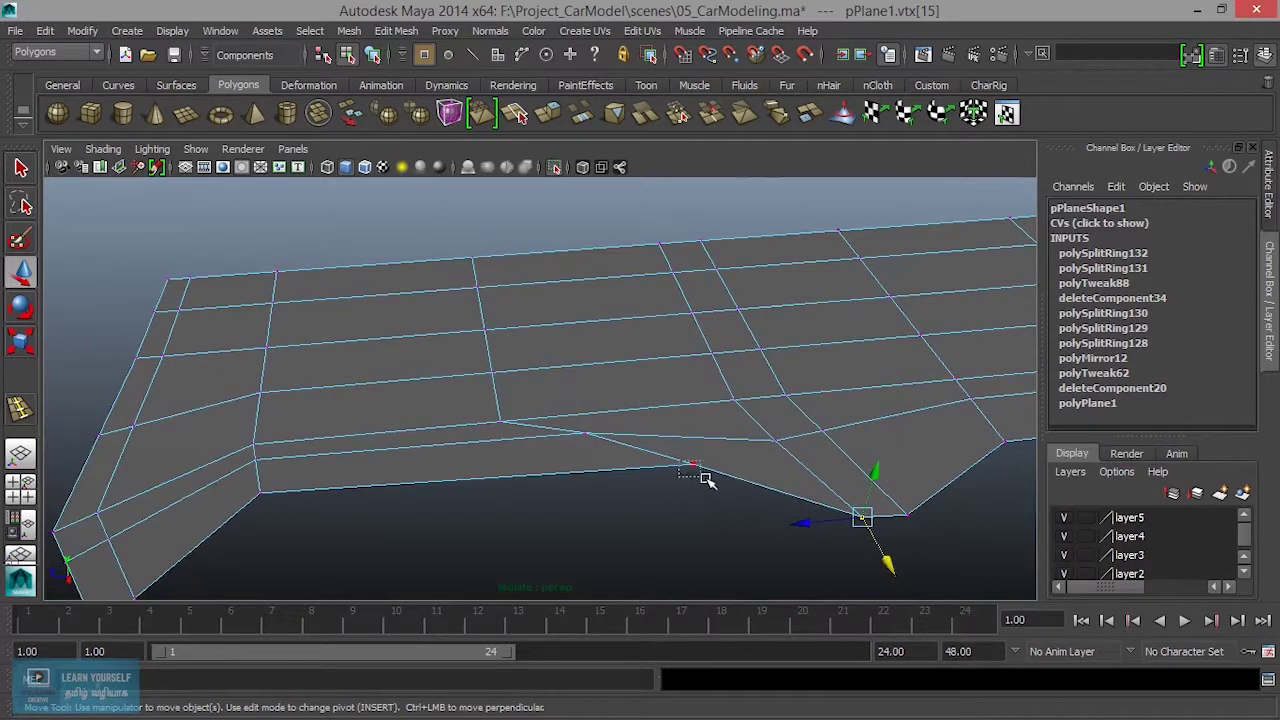
{"action": "left_click_drag", "start_coordinate": [631, 467], "coordinate": [557, 445]}
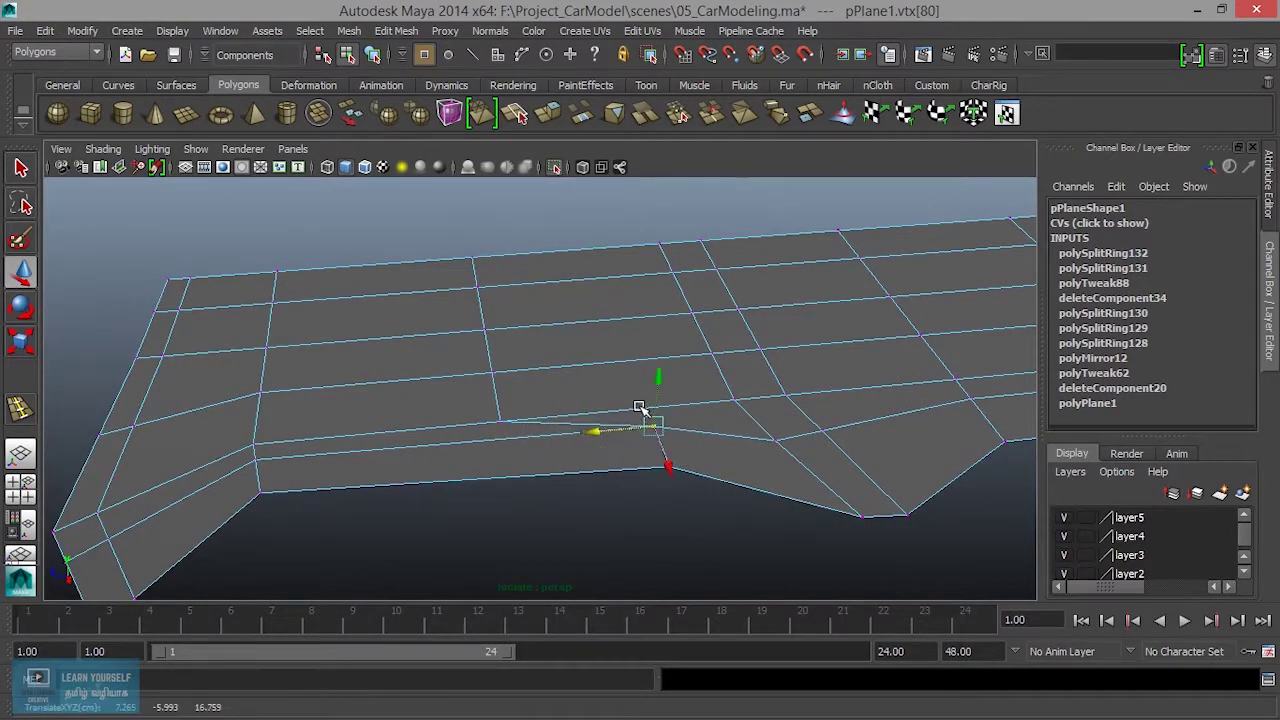
{"action": "mouse_move", "coordinate": [667, 467]}
{"action": "left_mouse_down"}
{"action": "mouse_move", "coordinate": [757, 514]}
{"action": "mouse_move", "coordinate": [734, 466]}
{"action": "mouse_move", "coordinate": [493, 477]}
{"action": "left_mouse_up"}
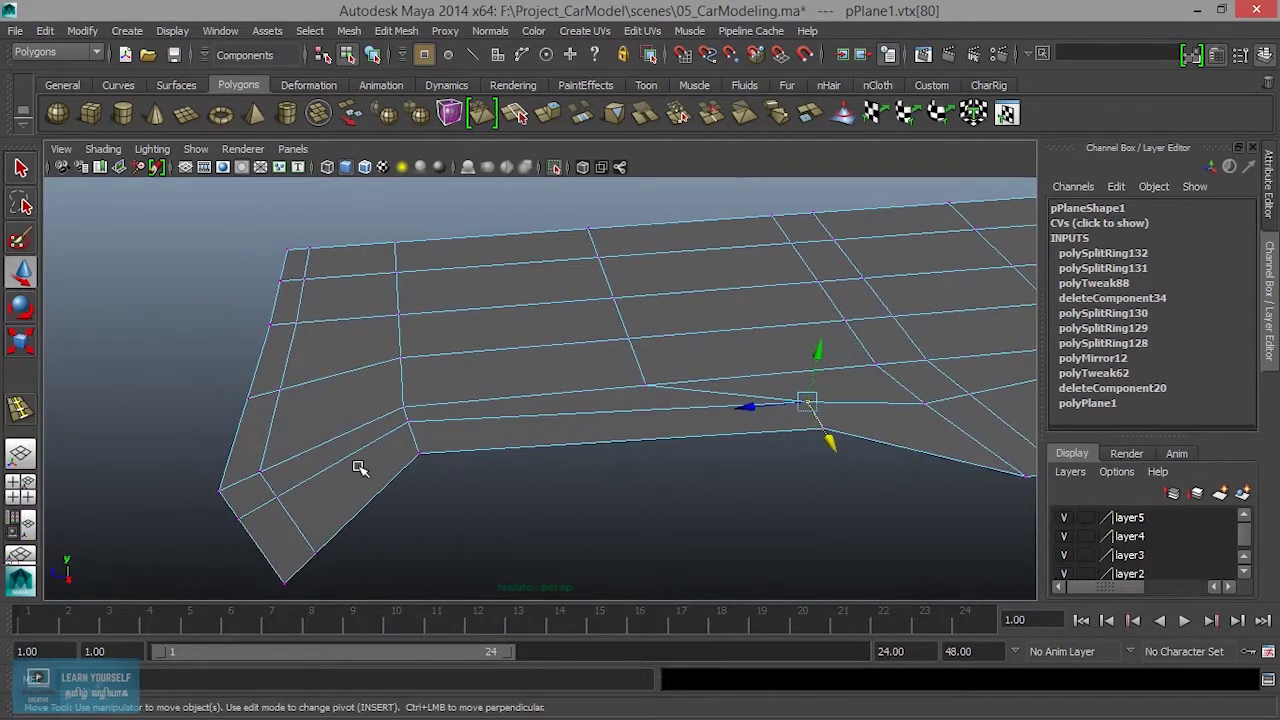
Select four faces along the lower strip and extrude them.
{"action": "right_click_drag", "start_coordinate": [360, 468], "coordinate": [366, 334]}
{"action": "left_click", "coordinate": [300, 528]}
{"action": "left_click", "coordinate": [375, 465], "text": "shift"}
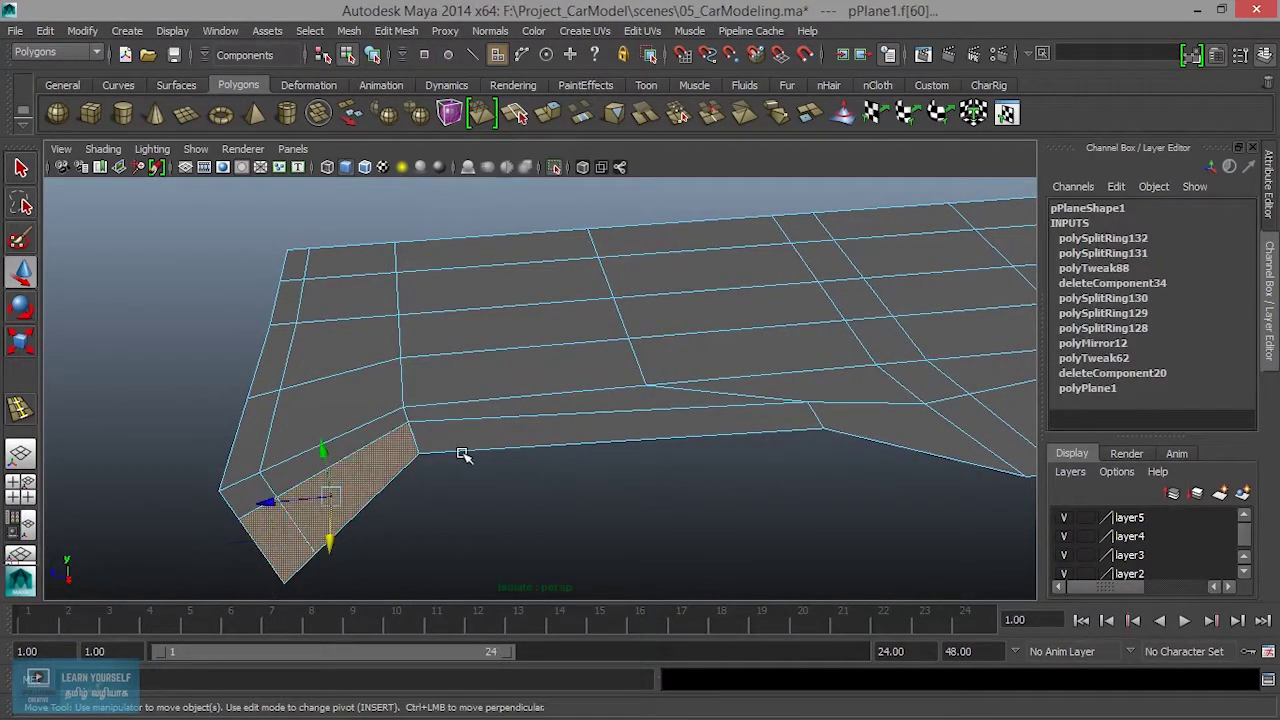
{"action": "left_click", "coordinate": [510, 432], "text": "shift"}
{"action": "left_click", "coordinate": [945, 433], "text": "shift"}
{"action": "mouse_move", "coordinate": [934, 543]}
{"action": "left_mouse_down", "text": "alt"}
{"action": "mouse_move", "coordinate": [951, 514]}
{"action": "mouse_move", "coordinate": [760, 517]}
{"action": "mouse_move", "coordinate": [866, 510]}
{"action": "left_mouse_up", "text": "alt"}
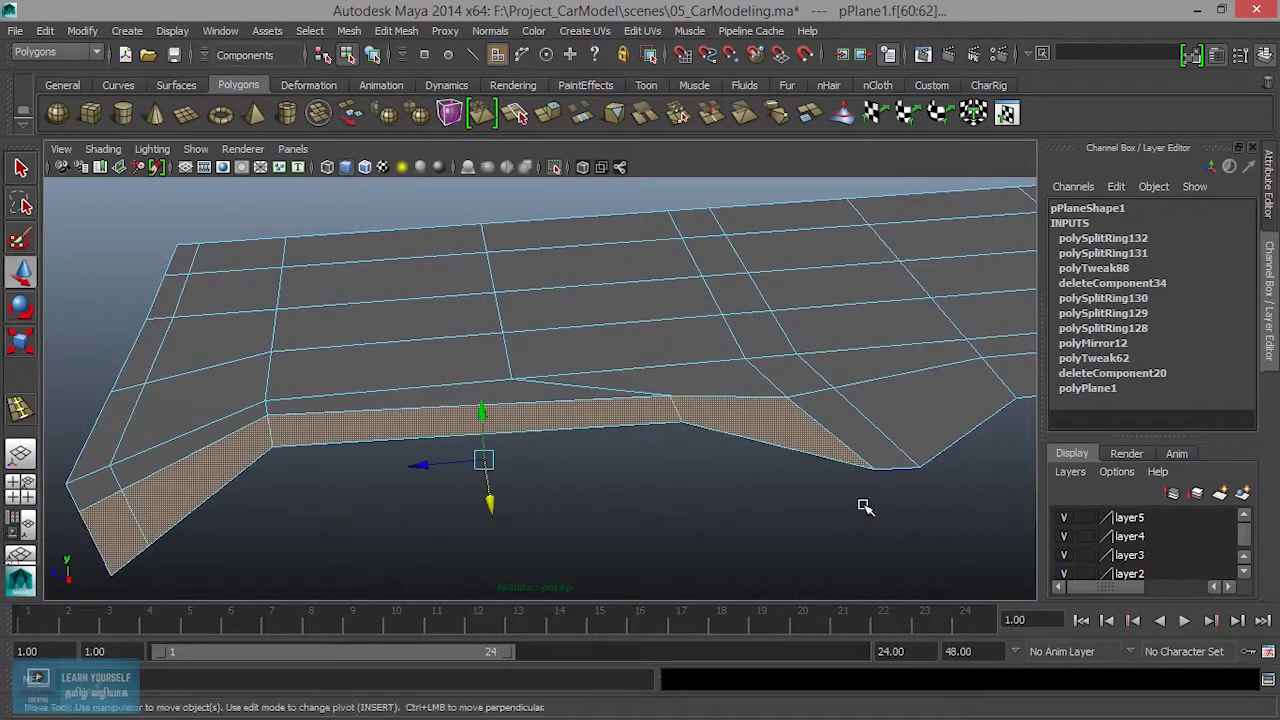
{"action": "left_click", "coordinate": [548, 113]}
{"action": "mouse_move", "coordinate": [651, 314]}
{"action": "left_mouse_down", "text": "alt"}
{"action": "mouse_move", "coordinate": [345, 483]}
{"action": "mouse_move", "coordinate": [299, 365]}
{"action": "mouse_move", "coordinate": [290, 255]}
{"action": "mouse_move", "coordinate": [313, 221]}
{"action": "mouse_move", "coordinate": [489, 193]}
{"action": "left_mouse_up", "text": "alt"}
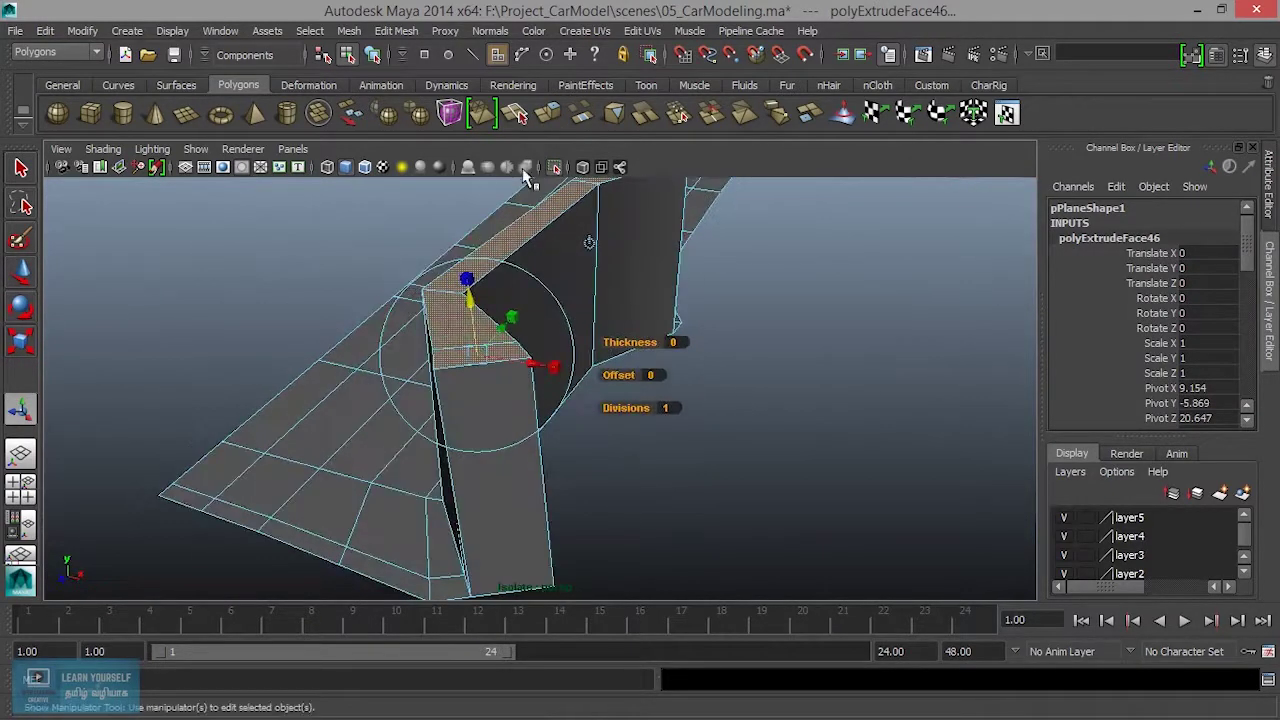
Pull the extruded strip faces upward into panels beside the fender.
{"action": "mouse_move", "coordinate": [557, 214]}
{"action": "left_mouse_down", "text": "alt"}
{"action": "mouse_move", "coordinate": [646, 217]}
{"action": "mouse_move", "coordinate": [591, 200]}
{"action": "mouse_move", "coordinate": [503, 206]}
{"action": "mouse_move", "coordinate": [578, 227]}
{"action": "mouse_move", "coordinate": [571, 251]}
{"action": "mouse_move", "coordinate": [491, 266]}
{"action": "mouse_move", "coordinate": [505, 279]}
{"action": "left_mouse_up", "text": "alt"}
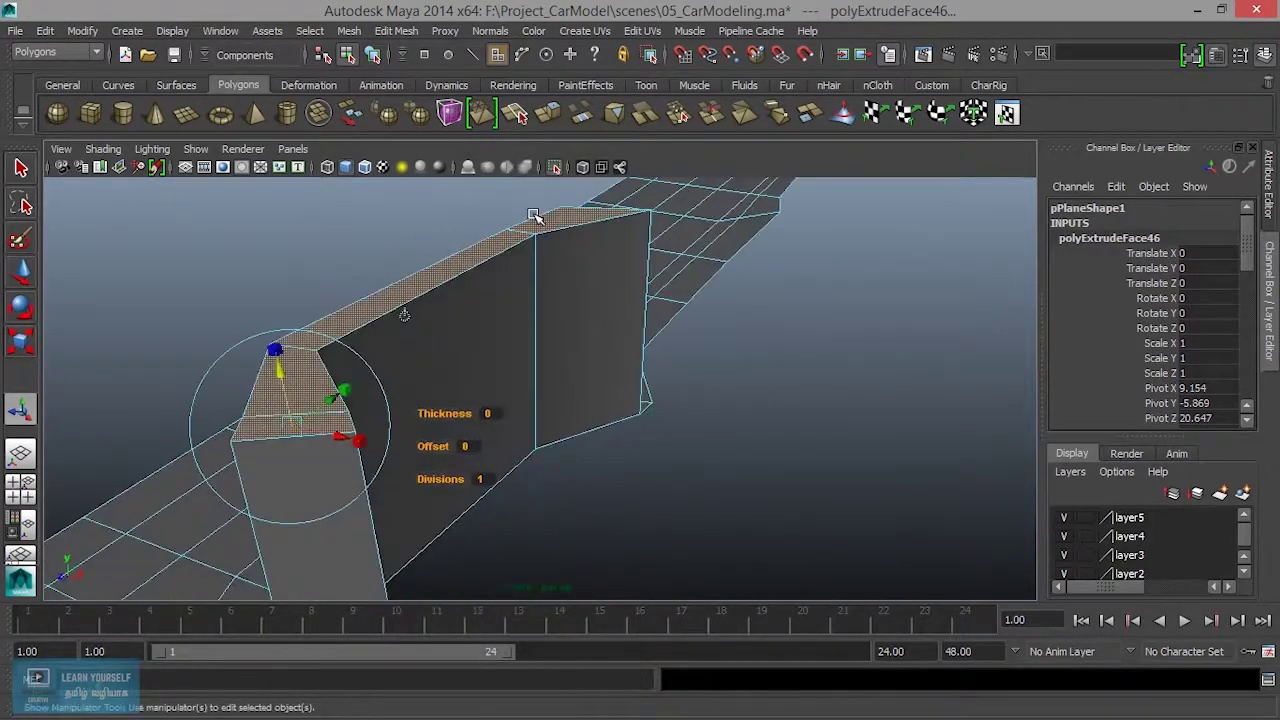
{"action": "mouse_move", "coordinate": [404, 315]}
{"action": "left_mouse_down", "text": "alt"}
{"action": "mouse_move", "coordinate": [537, 200]}
{"action": "mouse_move", "coordinate": [403, 306]}
{"action": "mouse_move", "coordinate": [478, 343]}
{"action": "left_mouse_up", "text": "alt"}
{"action": "scroll", "coordinate": [397, 297], "scroll_direction": "up", "scroll_amount": 2}
{"action": "middle_click_drag", "start_coordinate": [478, 343], "coordinate": [470, 360], "text": "alt"}
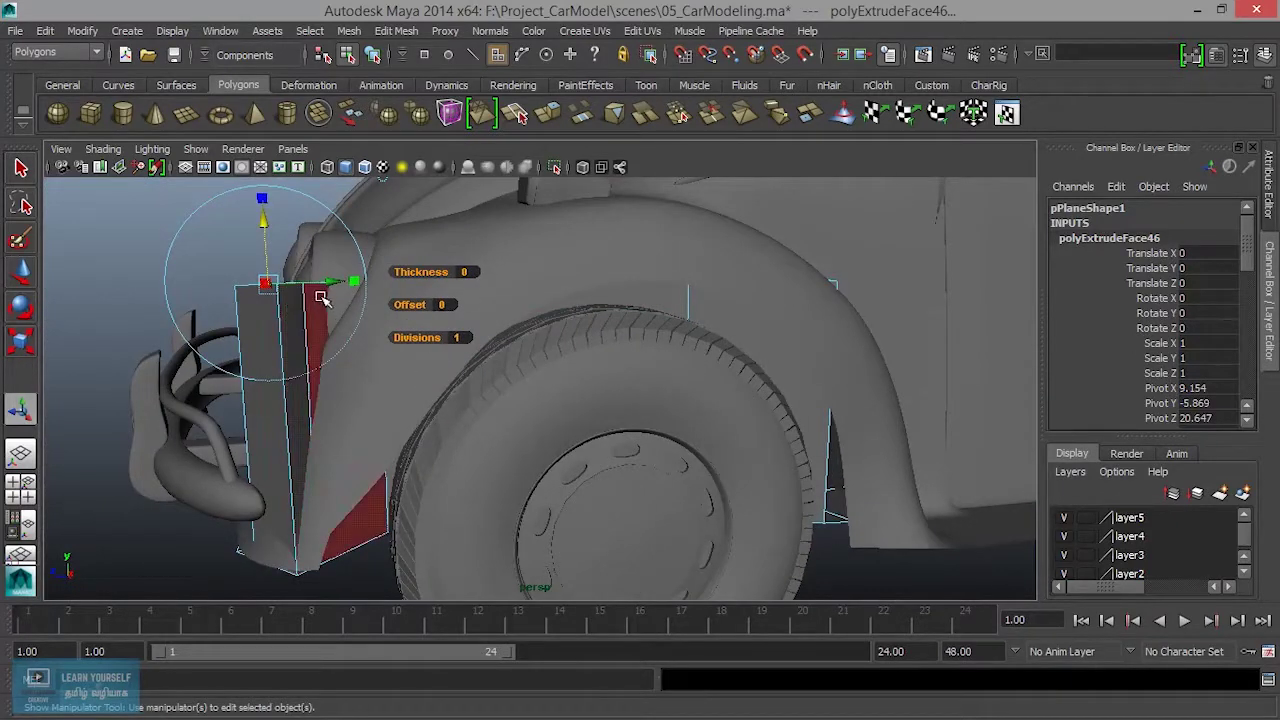
{"action": "mouse_move", "coordinate": [268, 222]}
{"action": "left_mouse_down"}
{"action": "mouse_move", "coordinate": [286, 272]}
{"action": "mouse_move", "coordinate": [320, 272]}
{"action": "left_mouse_up"}
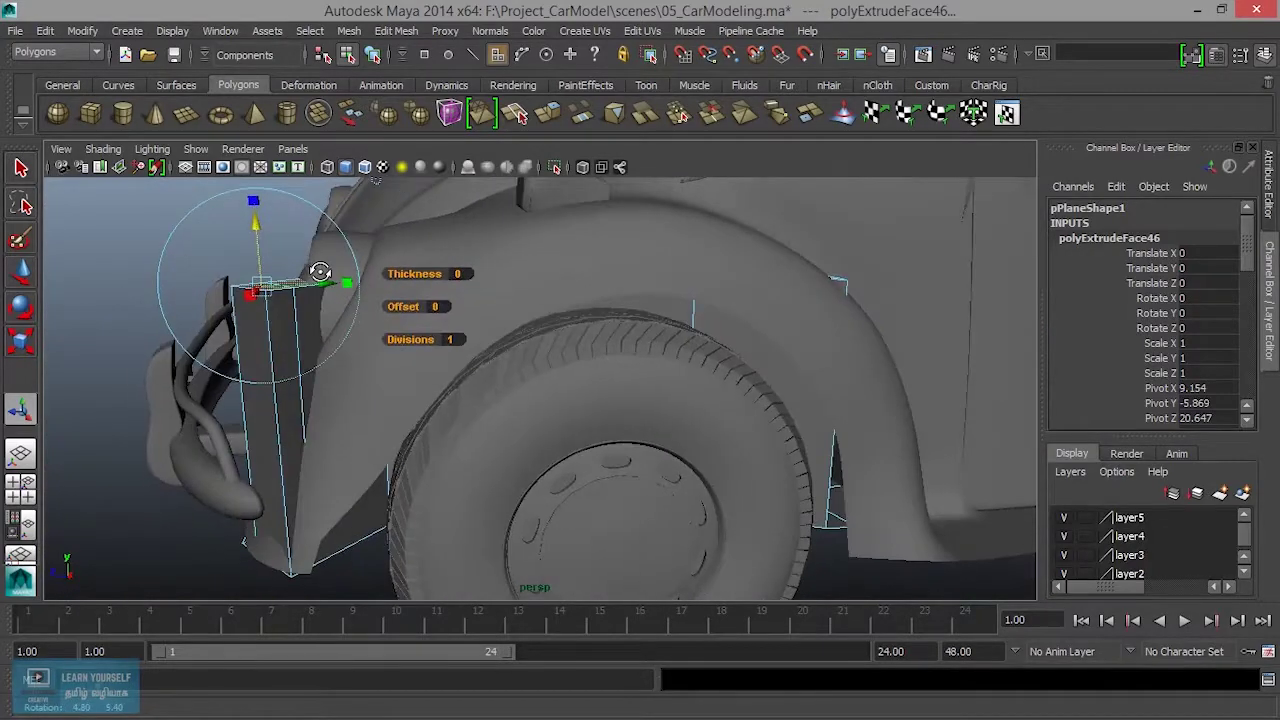
{"action": "mouse_move", "coordinate": [800, 431]}
{"action": "left_mouse_down", "text": "alt"}
{"action": "mouse_move", "coordinate": [780, 331]}
{"action": "mouse_move", "coordinate": [711, 397]}
{"action": "mouse_move", "coordinate": [413, 332]}
{"action": "left_mouse_up", "text": "alt"}
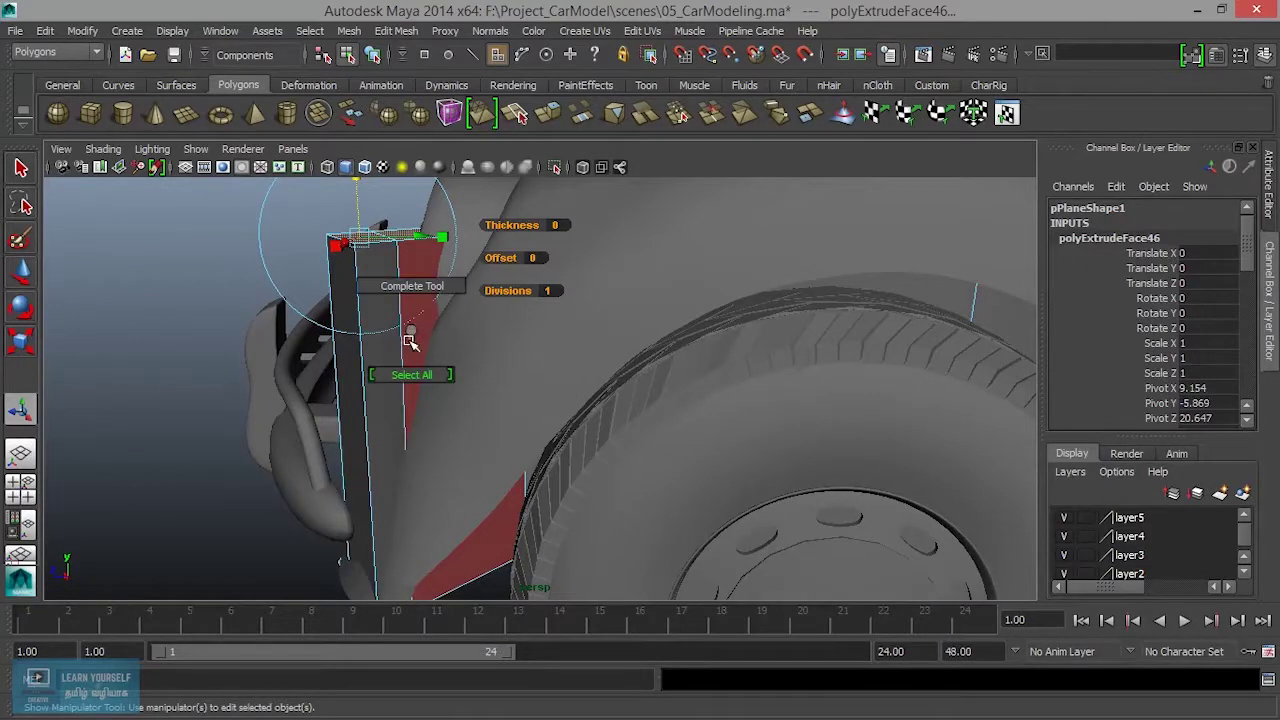
Delete the extruded face covering the wheel arch.
{"action": "right_click_drag", "start_coordinate": [408, 340], "coordinate": [357, 342]}
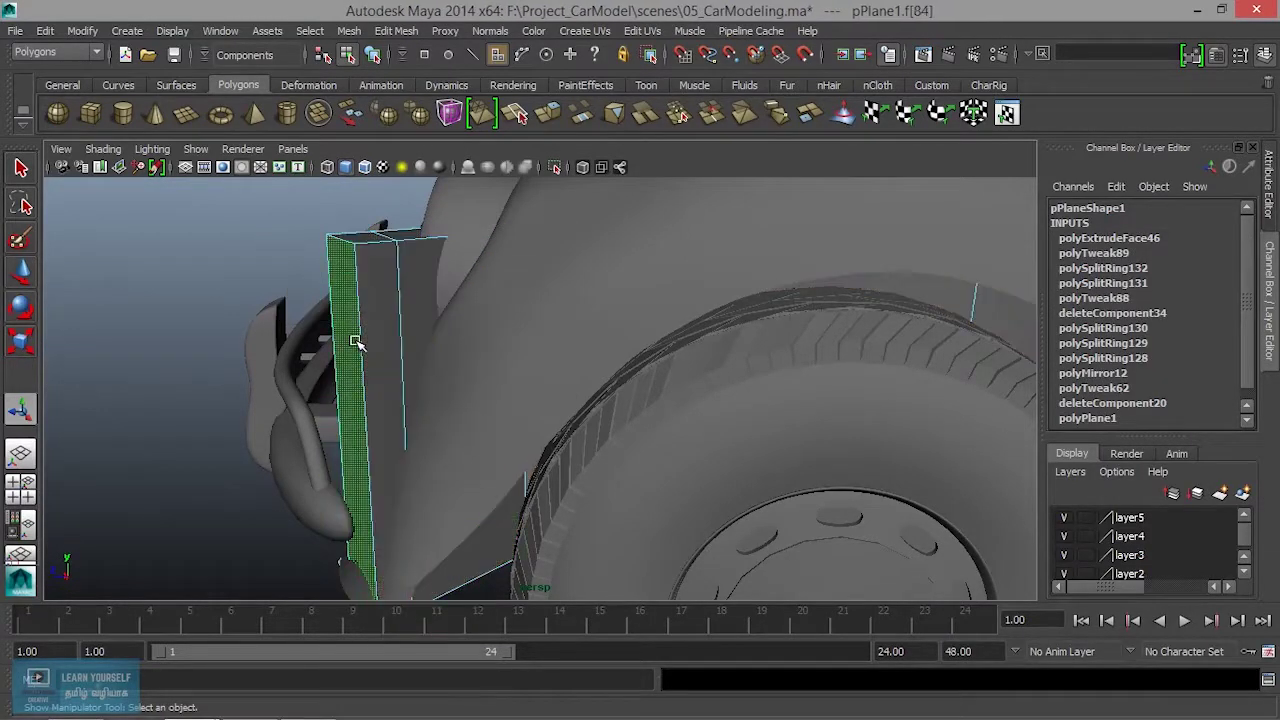
{"action": "left_click", "coordinate": [380, 343]}
{"action": "mouse_move", "coordinate": [814, 477]}
{"action": "left_mouse_down", "text": "alt"}
{"action": "mouse_move", "coordinate": [563, 400]}
{"action": "mouse_move", "coordinate": [679, 408]}
{"action": "mouse_move", "coordinate": [910, 352]}
{"action": "left_mouse_up", "text": "alt"}
{"action": "left_click", "coordinate": [812, 371]}
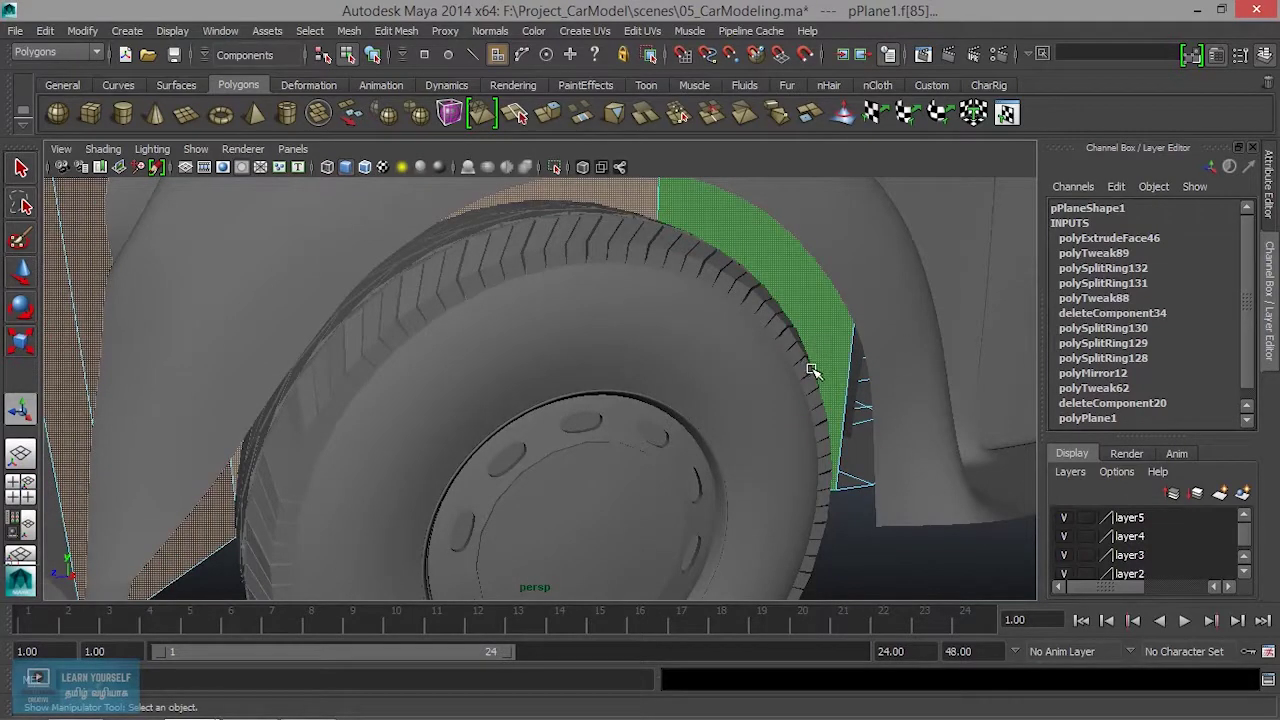
{"action": "key", "text": "Delete"}
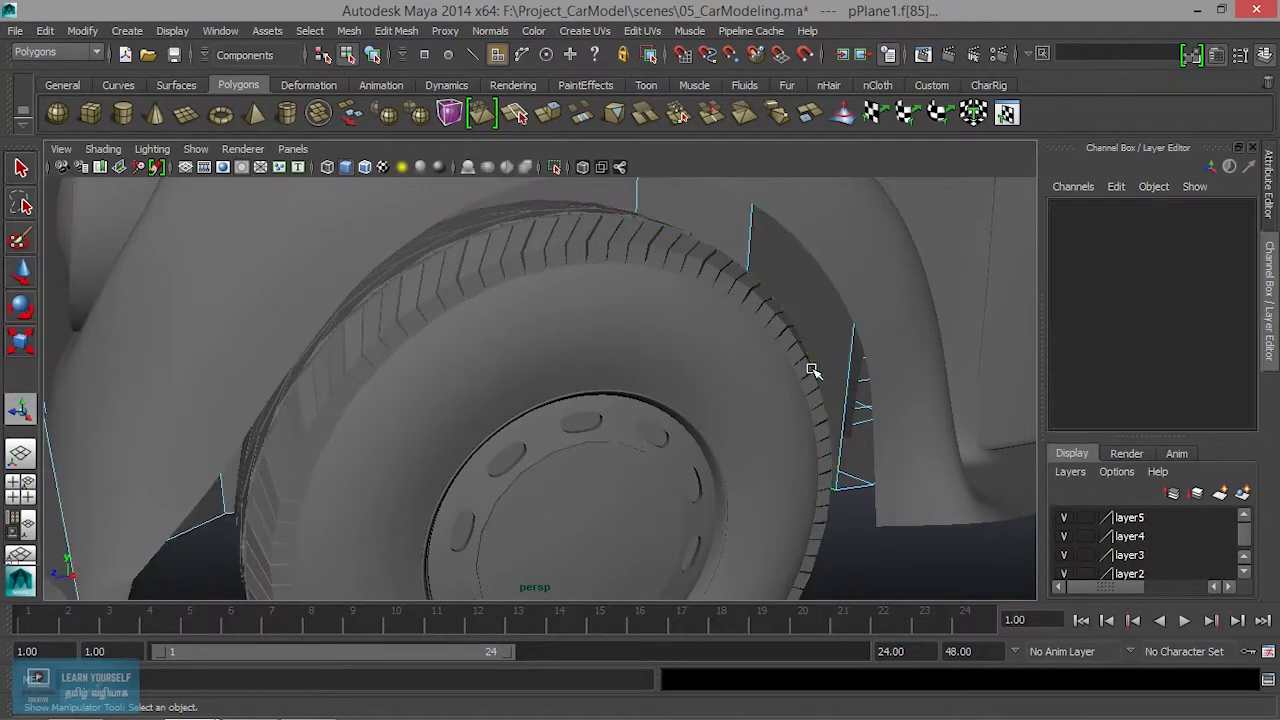
{"action": "mouse_move", "coordinate": [812, 371]}
{"action": "left_mouse_down", "text": "alt"}
{"action": "mouse_move", "coordinate": [500, 443]}
{"action": "mouse_move", "coordinate": [543, 451]}
{"action": "mouse_move", "coordinate": [366, 366]}
{"action": "mouse_move", "coordinate": [490, 409]}
{"action": "mouse_move", "coordinate": [353, 343]}
{"action": "left_mouse_up", "text": "alt"}
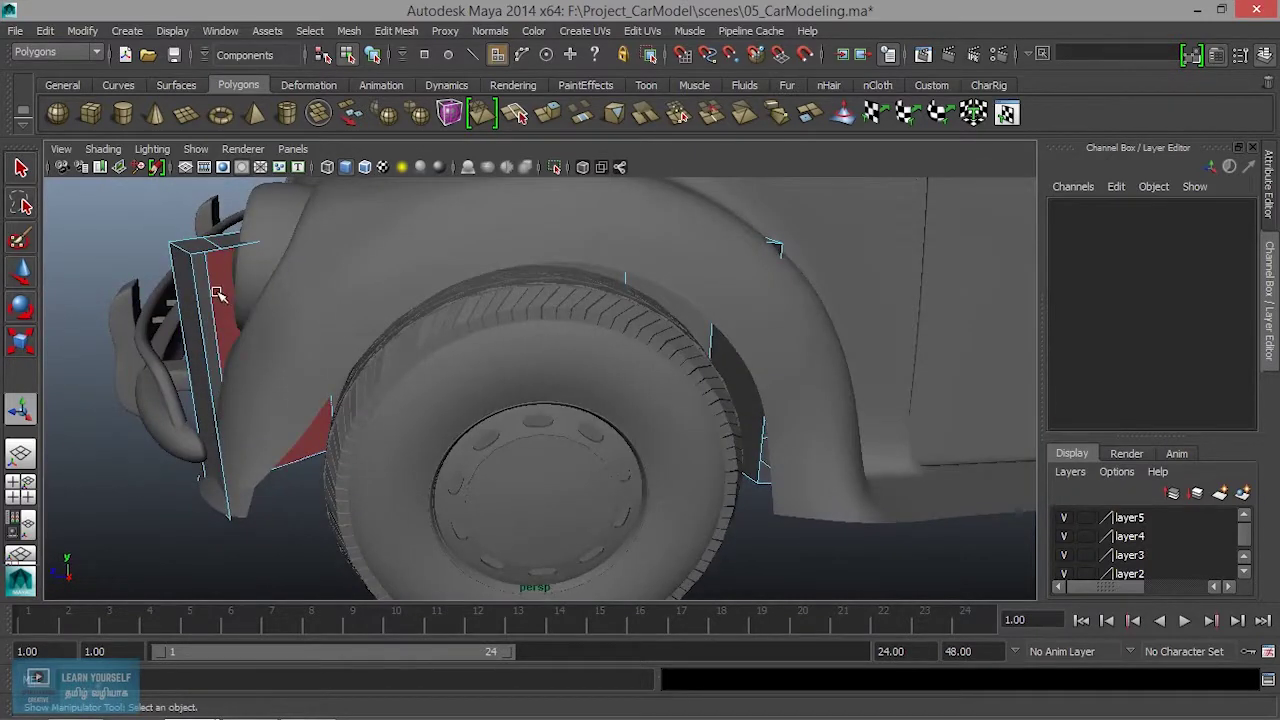
{"action": "right_click_drag", "start_coordinate": [217, 293], "coordinate": [150, 283]}
Frame the front wheel and skirt in the side view.
{"action": "key", "text": "space"}
{"action": "key", "text": "space"}
{"action": "scroll", "coordinate": [651, 466], "scroll_direction": "down", "scroll_amount": 3}
{"action": "mouse_move", "coordinate": [651, 466]}
{"action": "middle_mouse_down", "text": "alt"}
{"action": "mouse_move", "coordinate": [530, 480]}
{"action": "mouse_move", "coordinate": [734, 400]}
{"action": "middle_mouse_up", "text": "alt"}
{"action": "scroll", "coordinate": [734, 400], "scroll_direction": "up", "scroll_amount": 3}
{"action": "scroll", "coordinate": [734, 400], "scroll_direction": "up", "scroll_amount": 3}
{"action": "scroll", "coordinate": [734, 400], "scroll_direction": "up", "scroll_amount": 3}
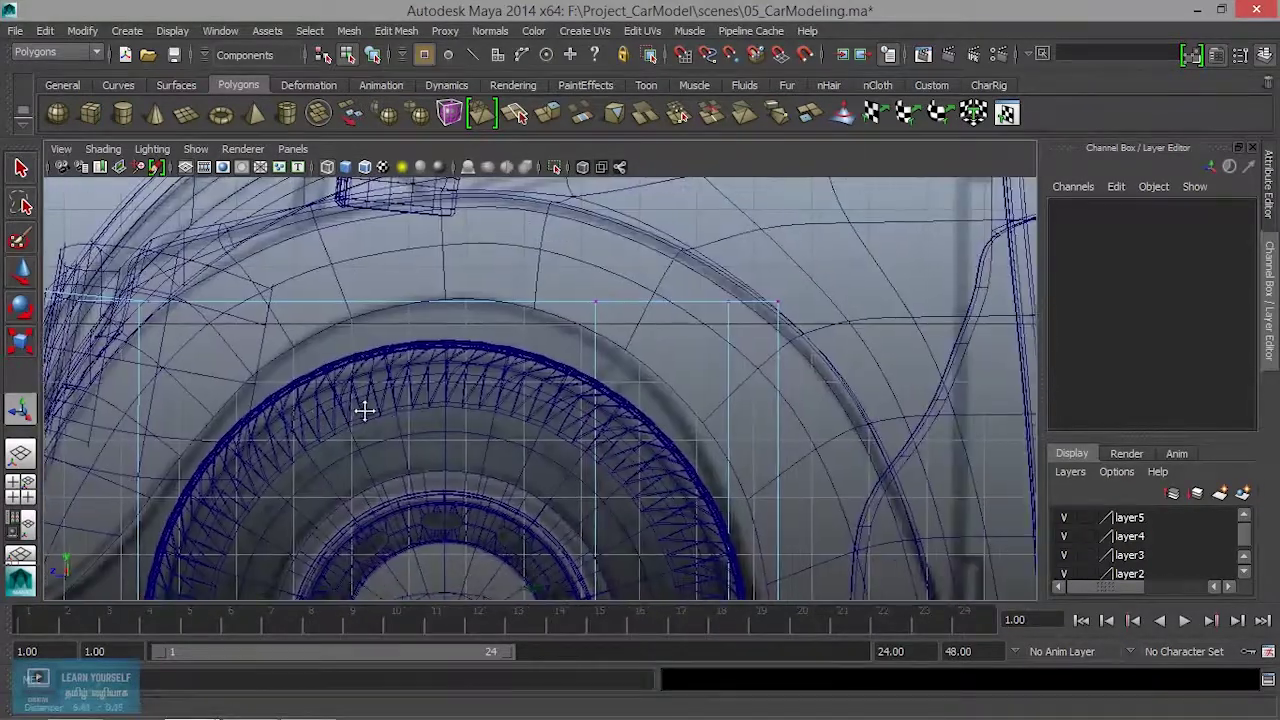
{"action": "middle_click_drag", "start_coordinate": [364, 410], "coordinate": [450, 403], "text": "alt"}
{"action": "scroll", "coordinate": [450, 403], "scroll_direction": "up", "scroll_amount": 1}
{"action": "left_click_drag", "start_coordinate": [440, 366], "coordinate": [597, 377]}
{"action": "scroll", "coordinate": [597, 377], "scroll_direction": "down", "scroll_amount": 3}
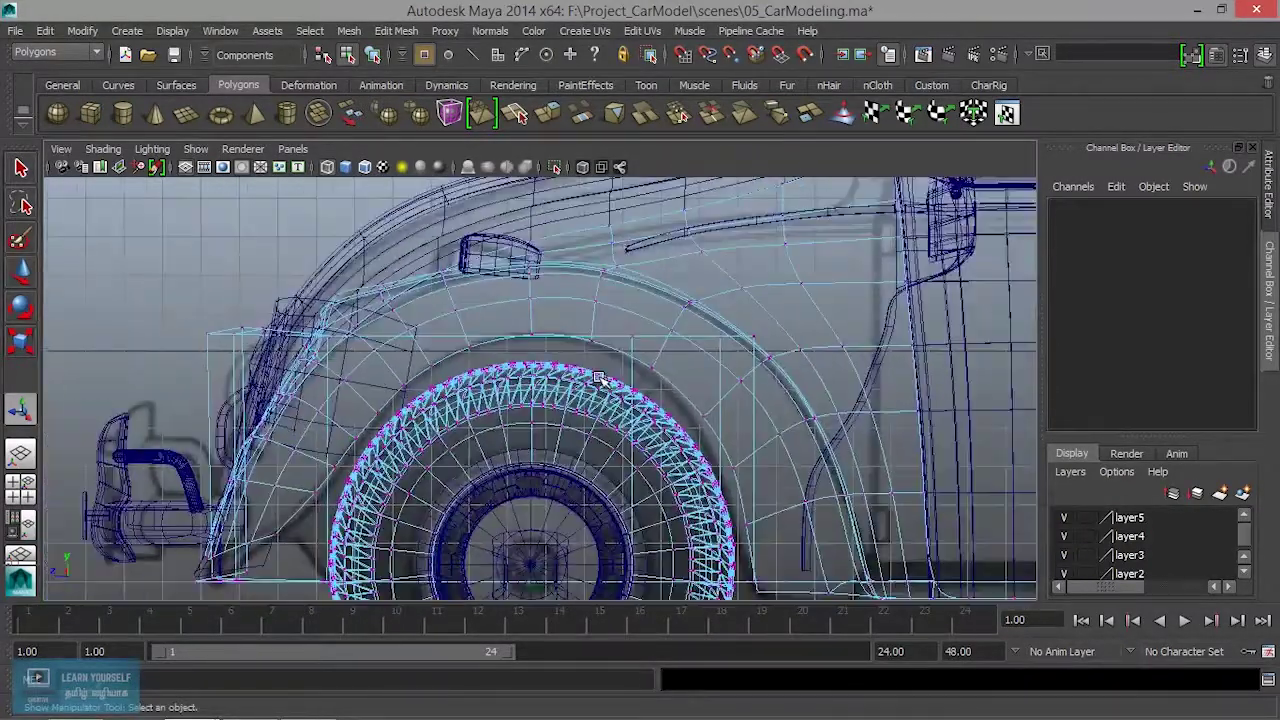
{"action": "scroll", "coordinate": [597, 377], "scroll_direction": "up", "scroll_amount": 2}
Raise the skirt's top vertices above the wheel up to the fender arch.
{"action": "left_click", "coordinate": [748, 333]}
{"action": "key", "text": "w"}
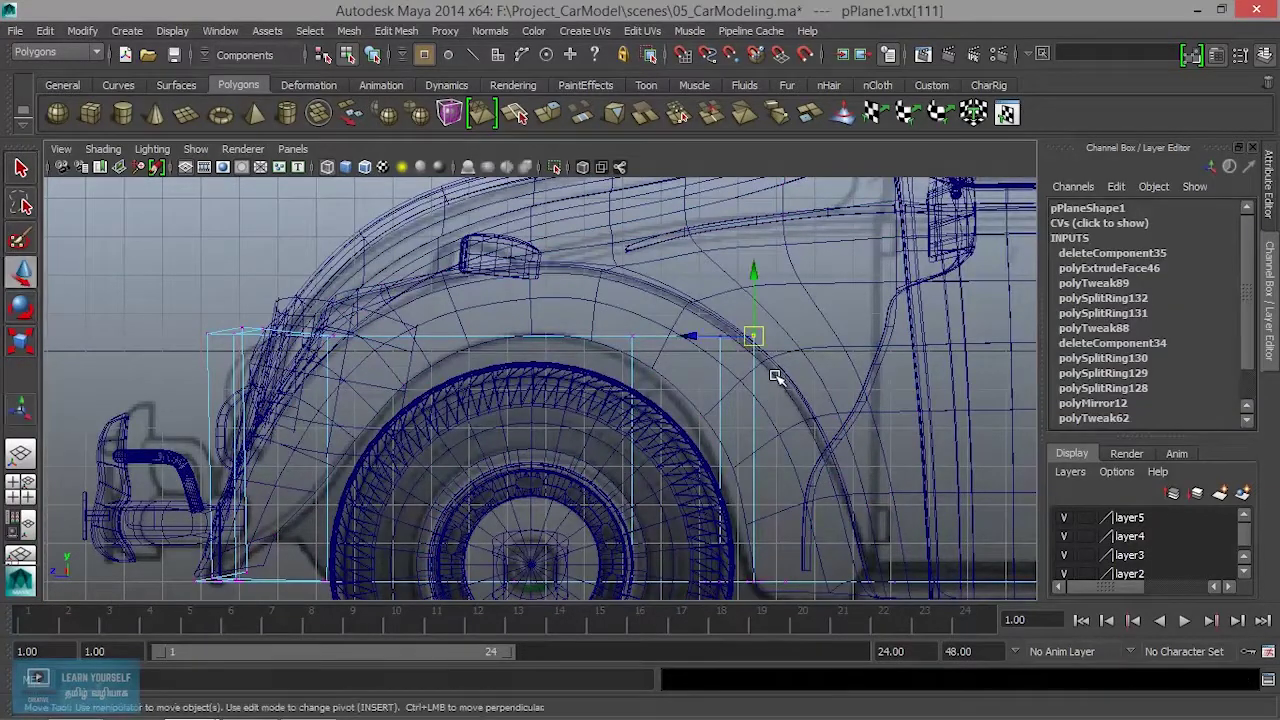
{"action": "mouse_move", "coordinate": [758, 276]}
{"action": "left_mouse_down"}
{"action": "mouse_move", "coordinate": [748, 283]}
{"action": "mouse_move", "coordinate": [724, 251]}
{"action": "left_mouse_up"}
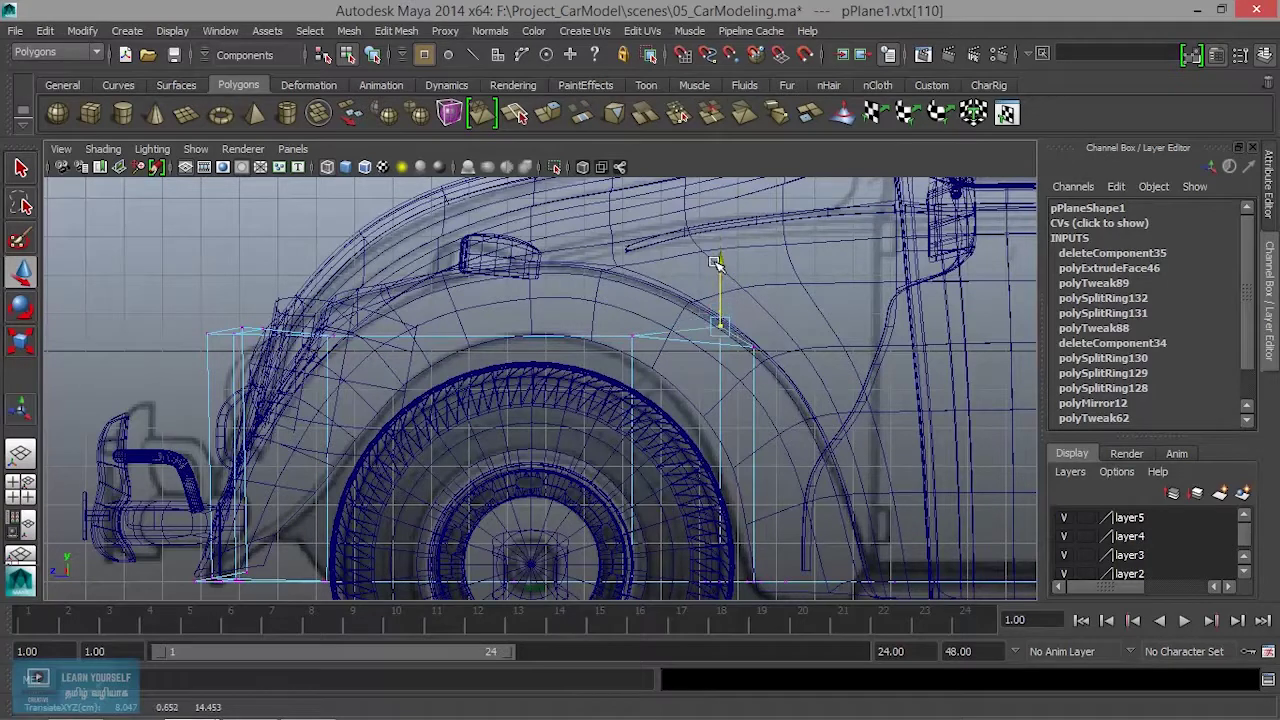
{"action": "left_click", "coordinate": [632, 335]}
{"action": "left_click_drag", "start_coordinate": [634, 277], "coordinate": [638, 208]}
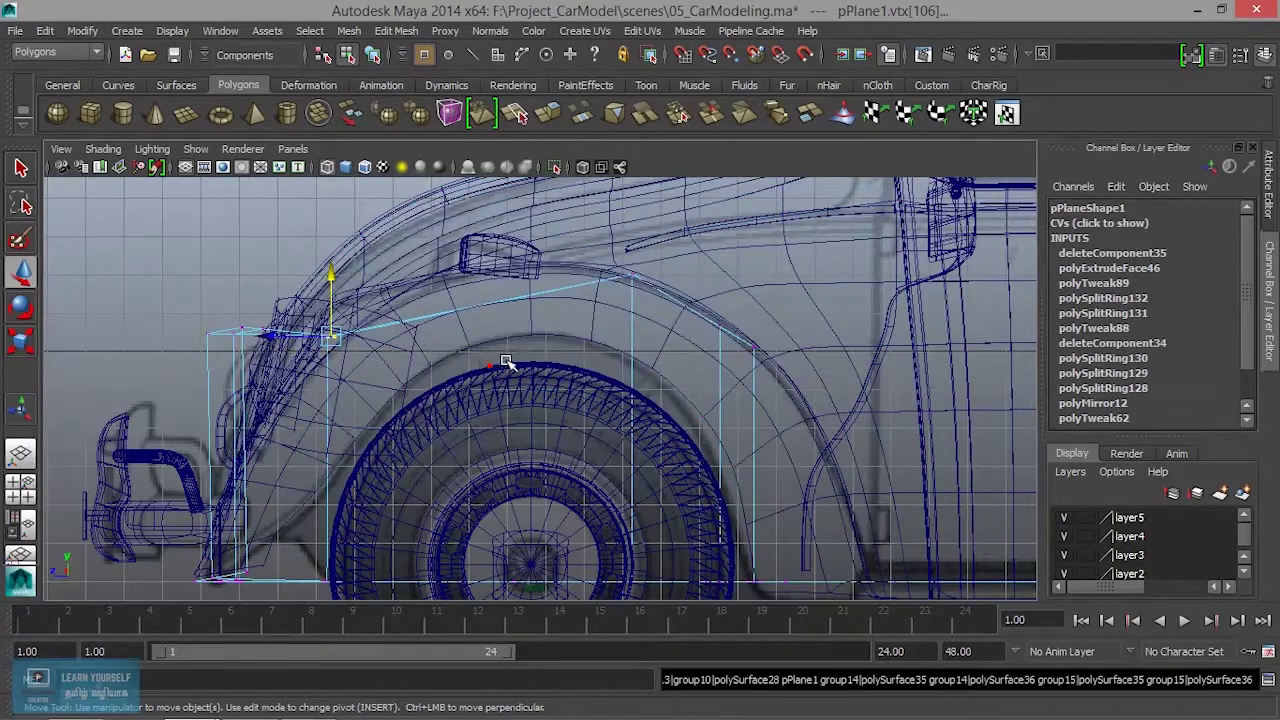
{"action": "left_click_drag", "start_coordinate": [340, 302], "coordinate": [334, 263]}
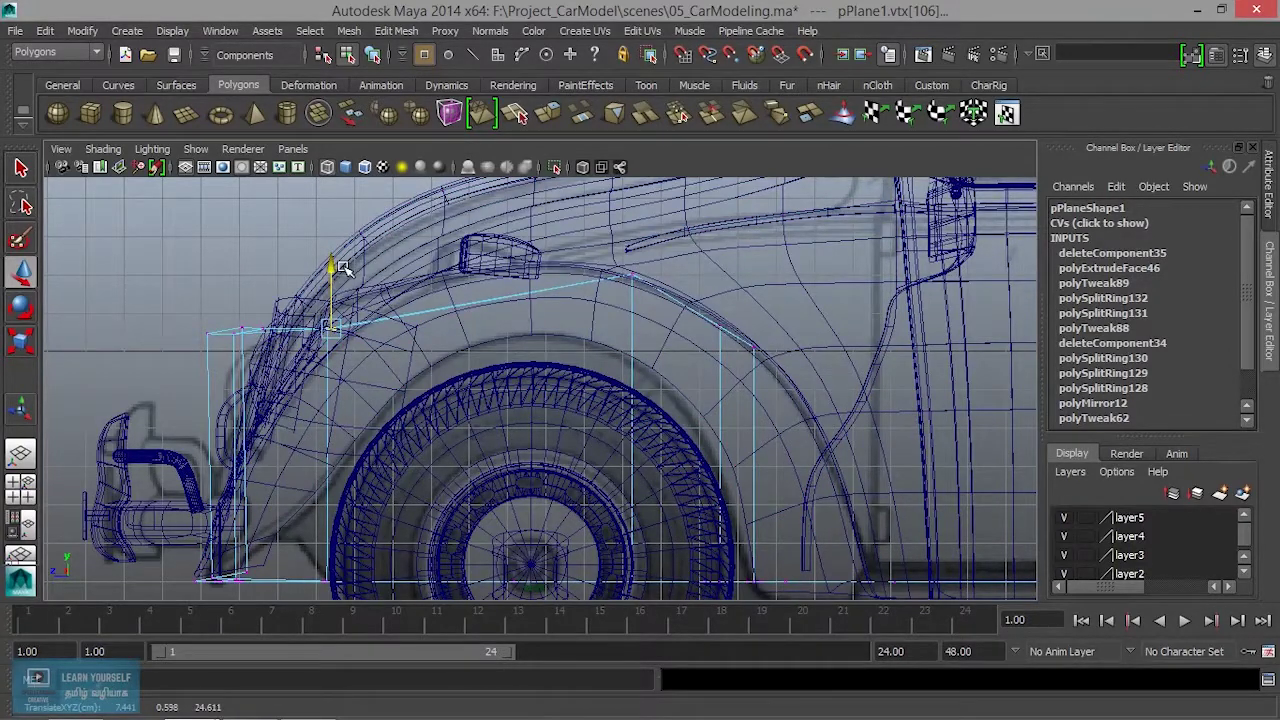
Slide the overlapping front corner vertices back toward the arch, then return to perspective.
{"action": "left_click_drag", "start_coordinate": [226, 311], "coordinate": [263, 372]}
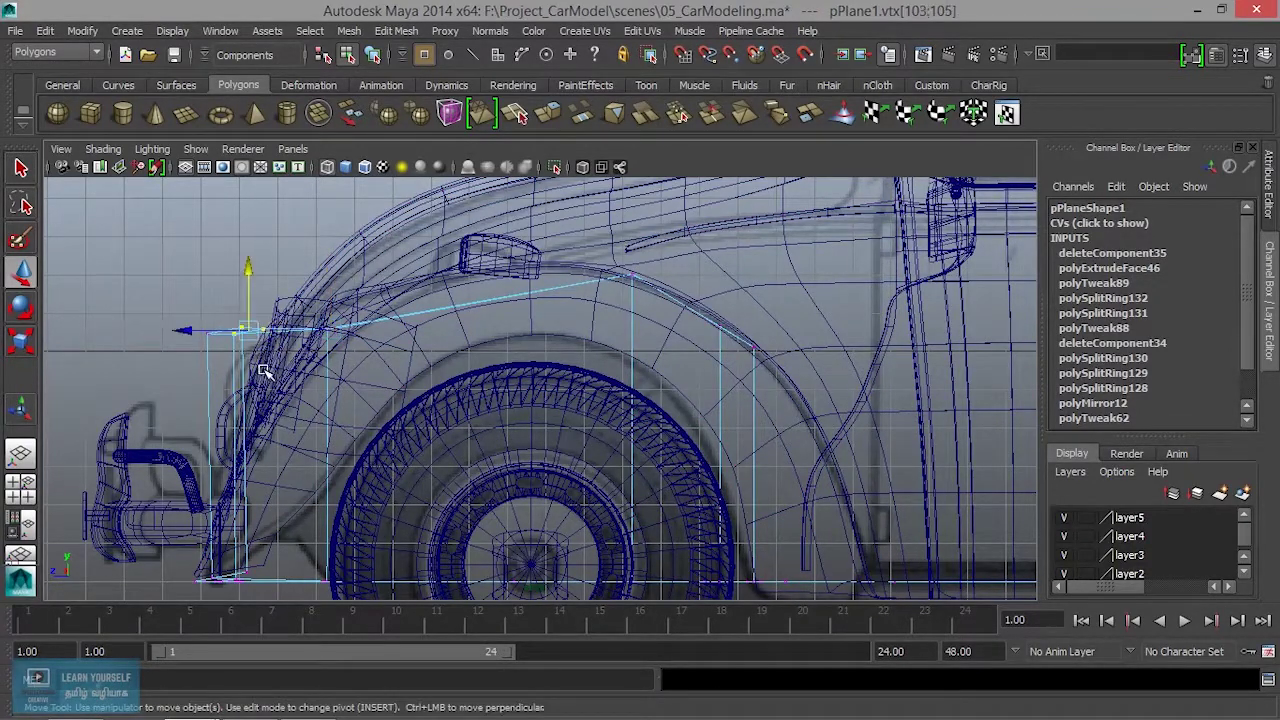
{"action": "left_click_drag", "start_coordinate": [220, 331], "coordinate": [317, 308]}
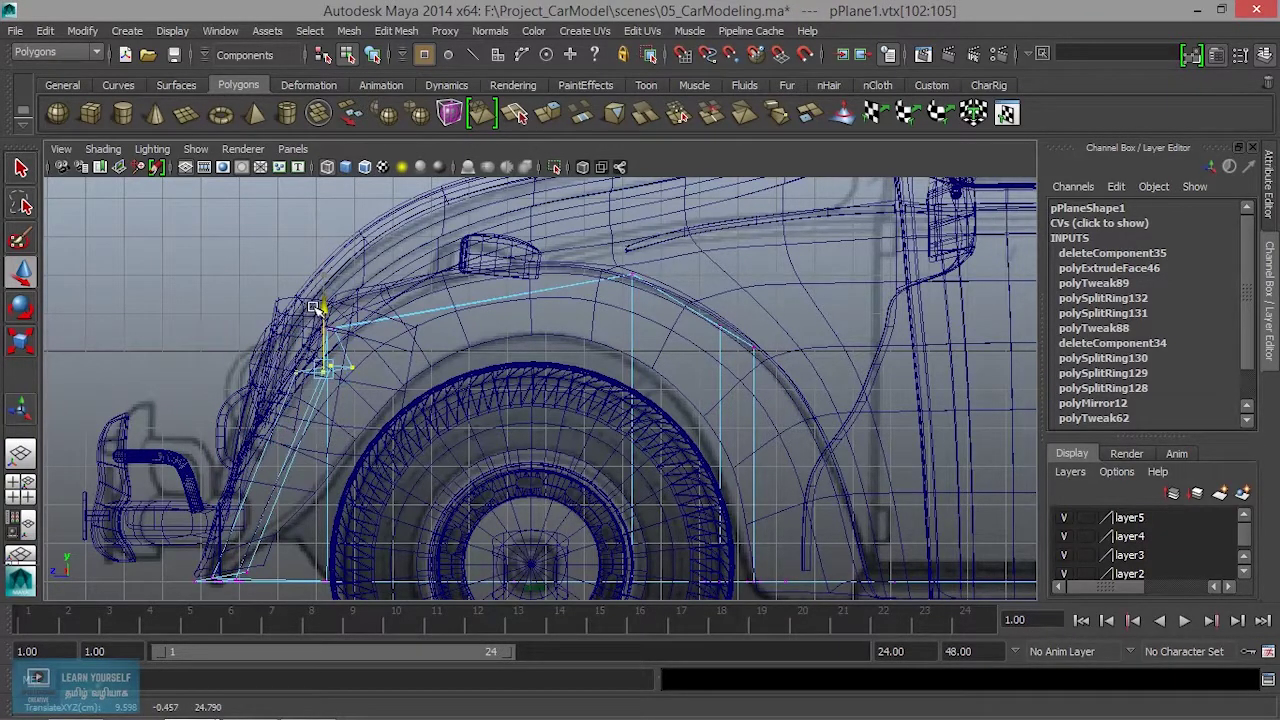
{"action": "scroll", "coordinate": [355, 410], "scroll_direction": "up", "scroll_amount": 3}
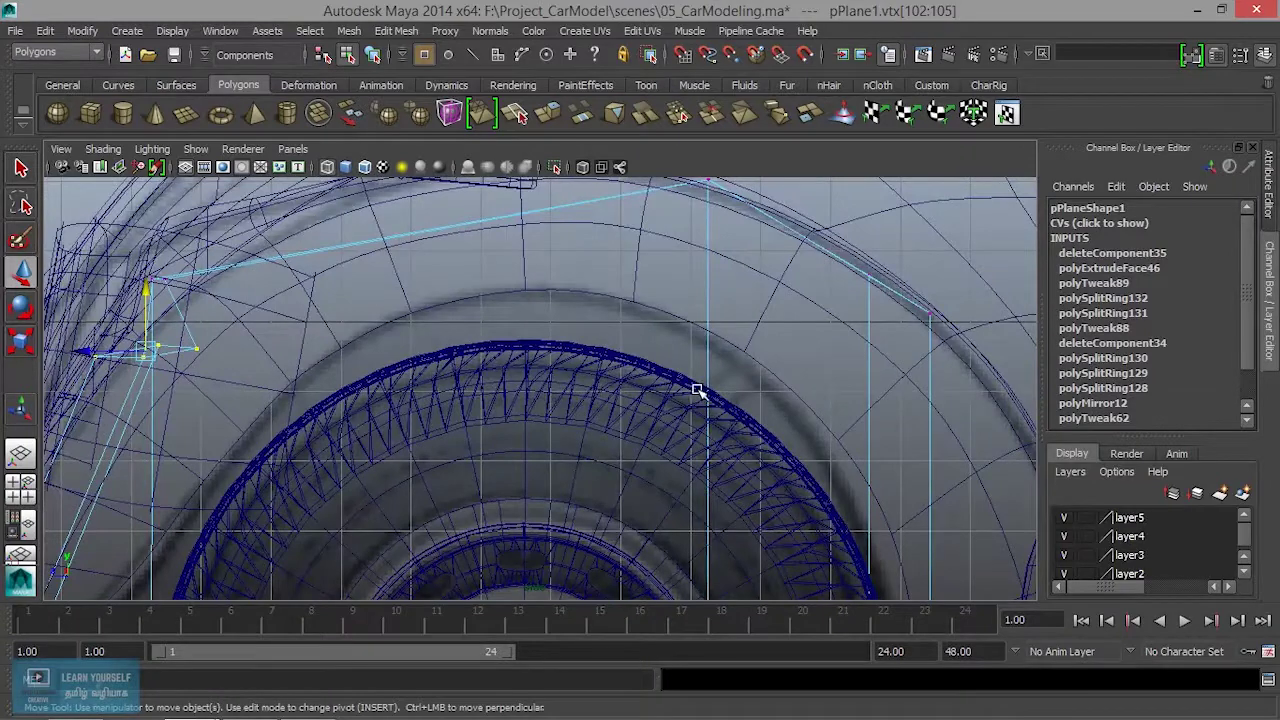
{"action": "key", "text": "space"}
{"action": "key", "text": "space"}
{"action": "mouse_move", "coordinate": [591, 449]}
{"action": "left_mouse_down", "text": "alt"}
{"action": "mouse_move", "coordinate": [780, 334]}
{"action": "mouse_move", "coordinate": [640, 440]}
{"action": "mouse_move", "coordinate": [486, 500]}
{"action": "left_mouse_up", "text": "alt"}
{"action": "right_click", "coordinate": [433, 408]}
Select the floor pan object and orbit beneath the car to the rear wheel.
{"action": "left_click", "coordinate": [465, 292]}
{"action": "left_click", "coordinate": [409, 514]}
{"action": "left_click_drag", "start_coordinate": [409, 514], "coordinate": [442, 426], "text": "alt"}
{"action": "right_click_drag", "start_coordinate": [442, 426], "coordinate": [623, 420], "text": "alt"}
{"action": "mouse_move", "coordinate": [623, 420]}
{"action": "left_mouse_down", "text": "alt"}
{"action": "mouse_move", "coordinate": [694, 337]}
{"action": "mouse_move", "coordinate": [571, 437]}
{"action": "mouse_move", "coordinate": [600, 462]}
{"action": "mouse_move", "coordinate": [529, 434]}
{"action": "left_mouse_up", "text": "alt"}
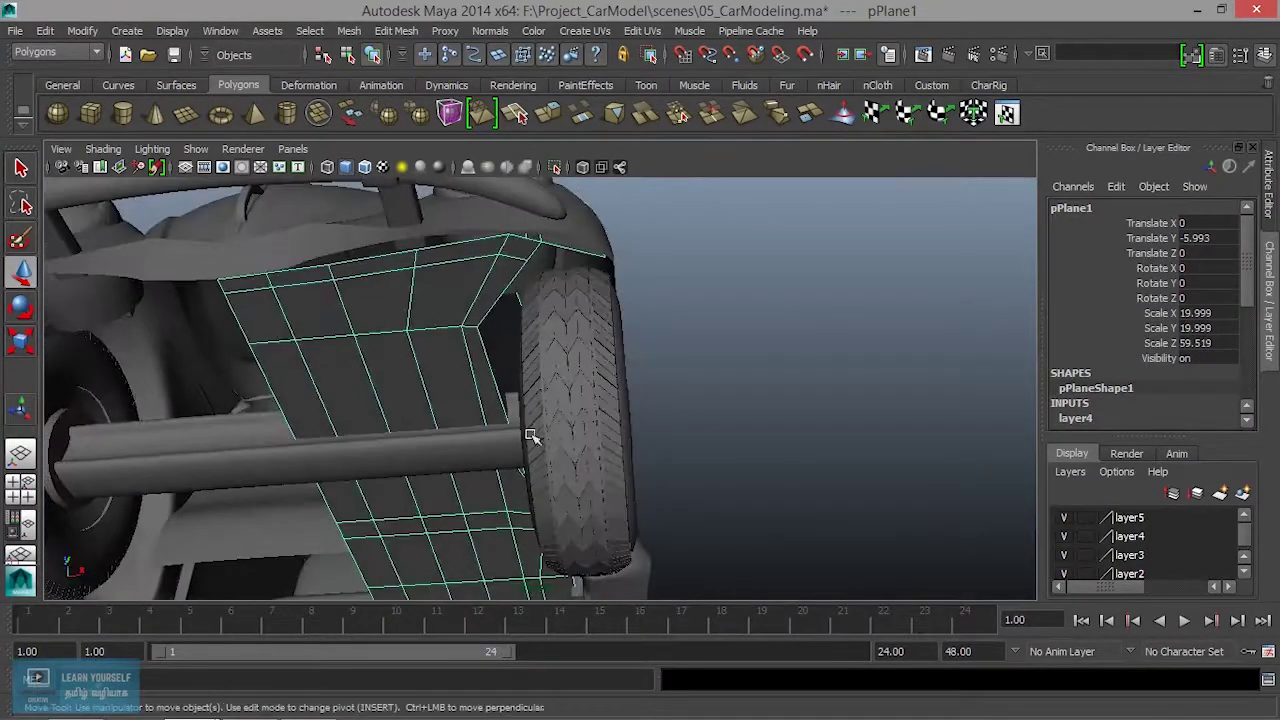
Insert edge loops across the floor pan and skirt panel with the Insert Edge Loop Tool.
{"action": "left_click", "coordinate": [396, 30]}
{"action": "left_click", "coordinate": [517, 201]}
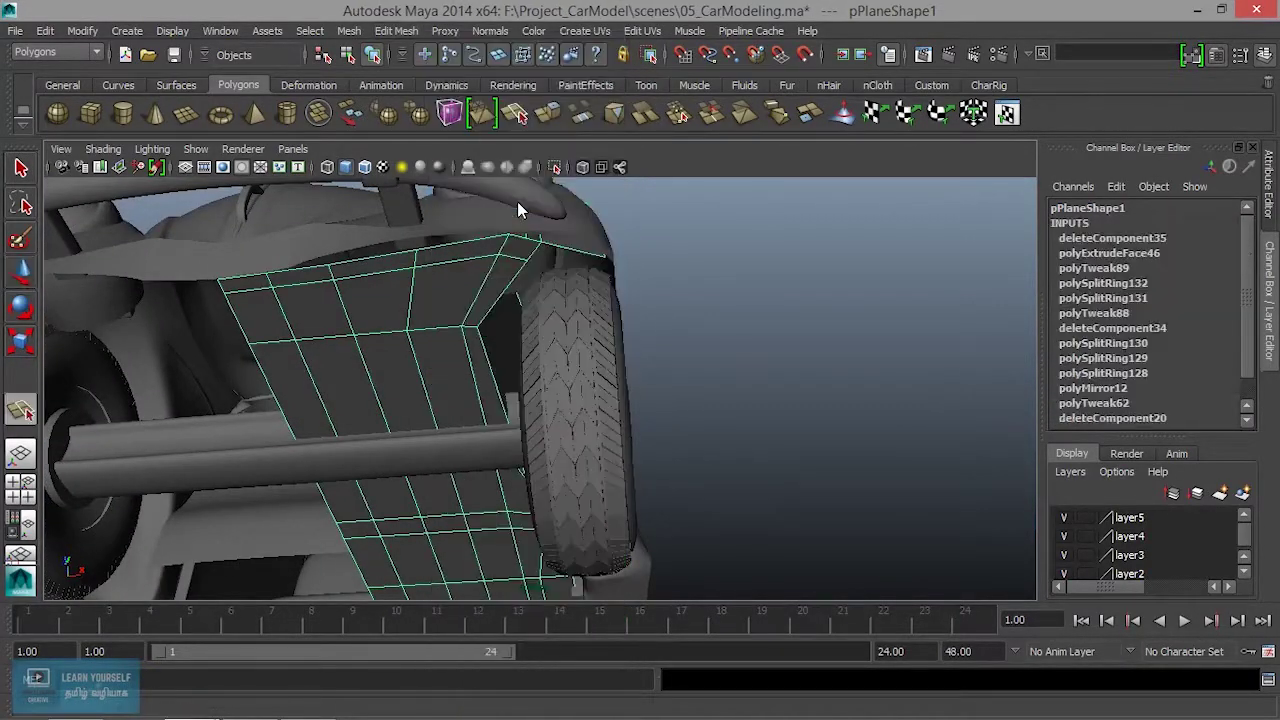
{"action": "left_click", "coordinate": [396, 30]}
{"action": "left_click", "coordinate": [470, 217]}
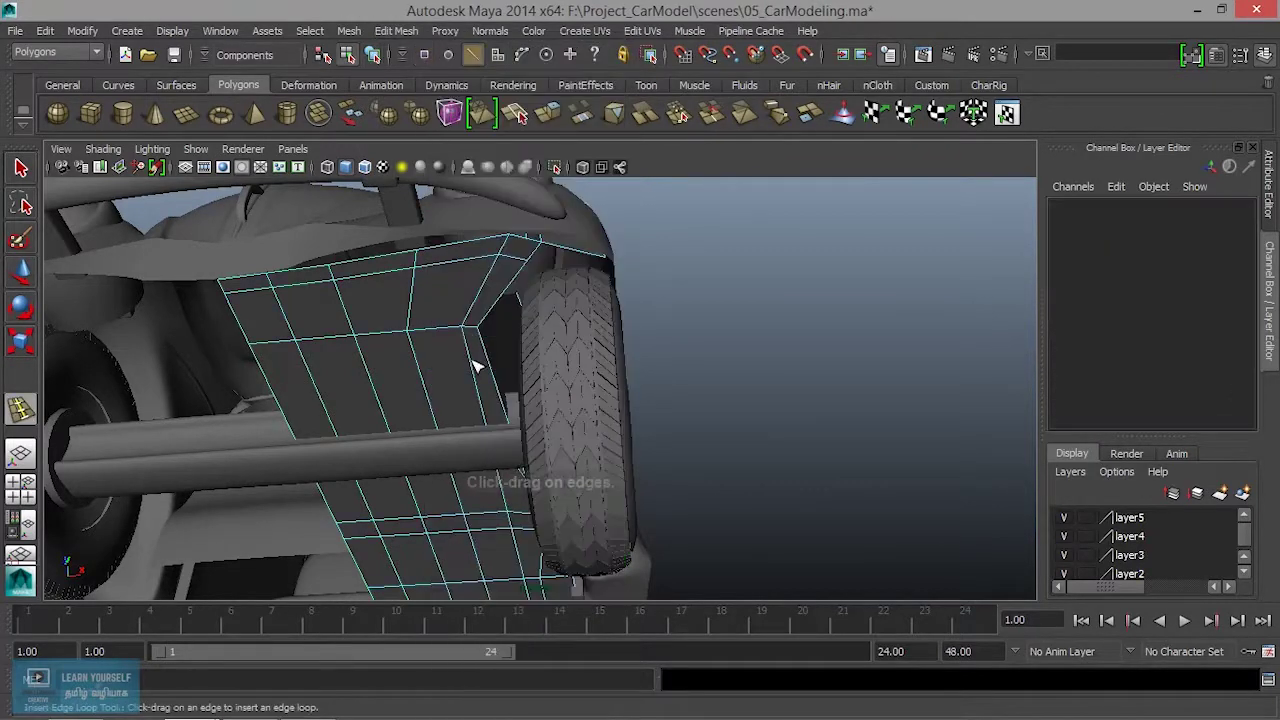
{"action": "left_click_drag", "start_coordinate": [487, 366], "coordinate": [492, 370]}
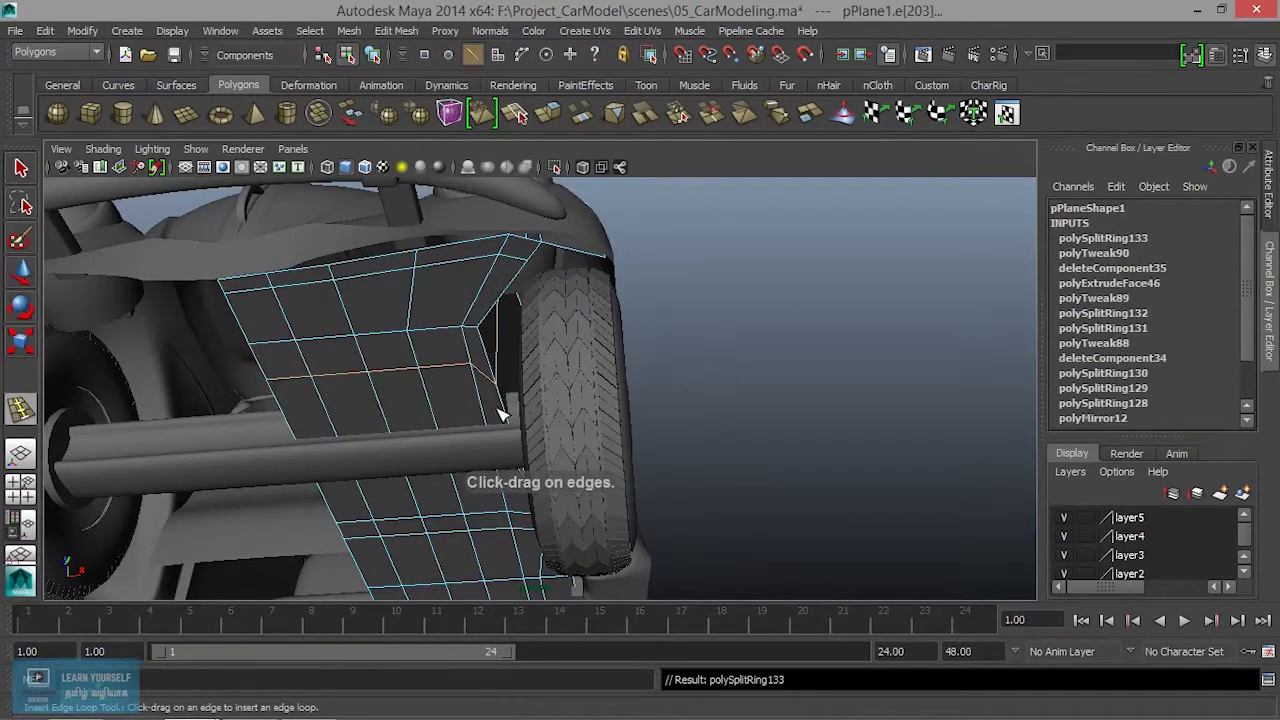
{"action": "left_click_drag", "start_coordinate": [530, 459], "coordinate": [528, 458]}
{"action": "left_click_drag", "start_coordinate": [528, 458], "coordinate": [480, 322], "text": "alt"}
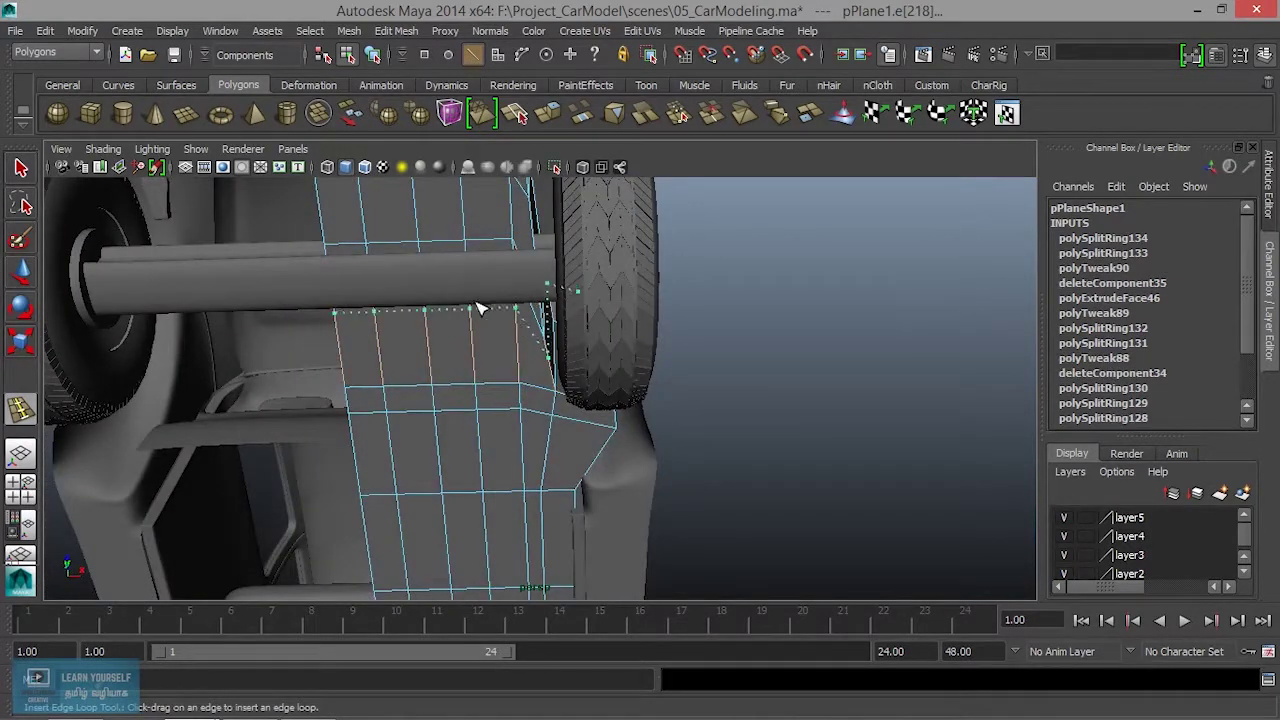
Add further edge loops across the skirt faces, up to polySplitRing136, then return to object selection.
{"action": "left_click_drag", "start_coordinate": [480, 305], "coordinate": [480, 307]}
{"action": "left_click", "coordinate": [478, 348]}
{"action": "mouse_move", "coordinate": [543, 429]}
{"action": "left_mouse_down", "text": "alt"}
{"action": "mouse_move", "coordinate": [402, 450]}
{"action": "mouse_move", "coordinate": [360, 486]}
{"action": "mouse_move", "coordinate": [400, 534]}
{"action": "mouse_move", "coordinate": [466, 537]}
{"action": "mouse_move", "coordinate": [553, 515]}
{"action": "mouse_move", "coordinate": [386, 526]}
{"action": "mouse_move", "coordinate": [423, 474]}
{"action": "mouse_move", "coordinate": [360, 340]}
{"action": "mouse_move", "coordinate": [360, 477]}
{"action": "left_mouse_up", "text": "alt"}
{"action": "right_click_drag", "start_coordinate": [403, 290], "coordinate": [486, 274]}
{"action": "key", "text": "q"}
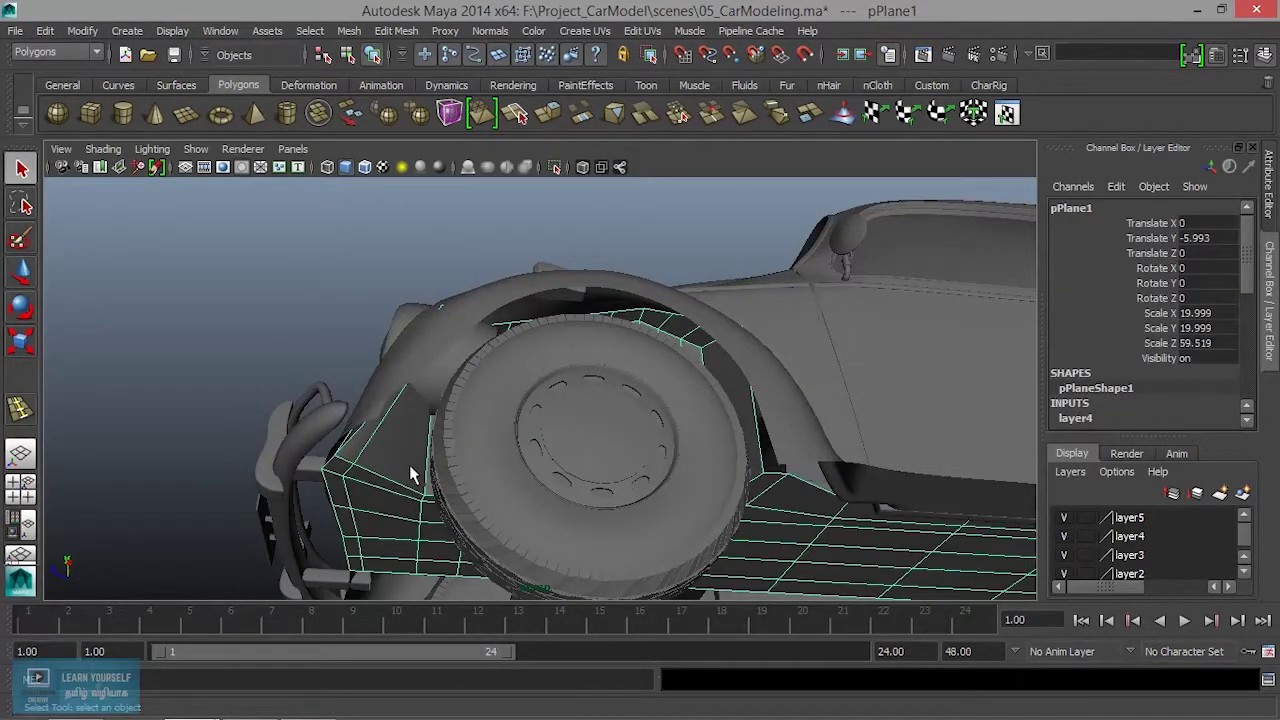
Maximise the side view and zoom in on the skirt's top edge at the wheel arch.
{"action": "key", "text": "space"}
{"action": "key", "text": "space"}
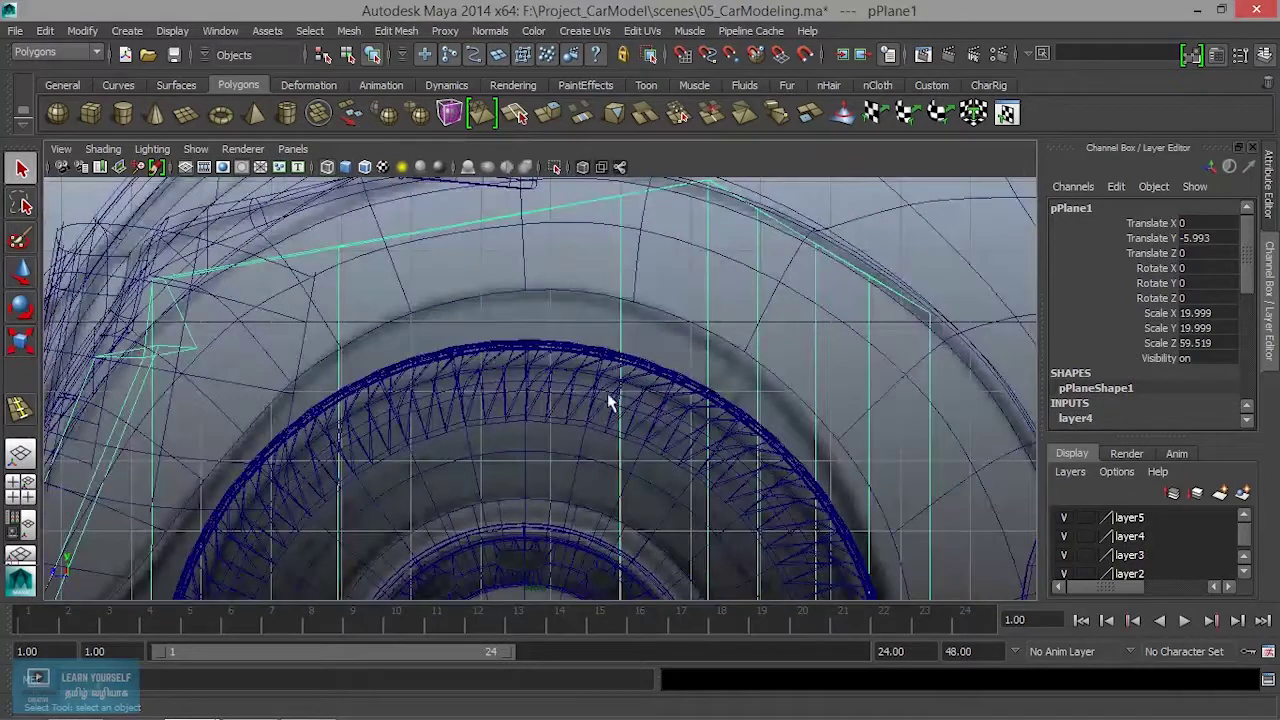
{"action": "right_click_drag", "start_coordinate": [619, 263], "coordinate": [543, 254]}
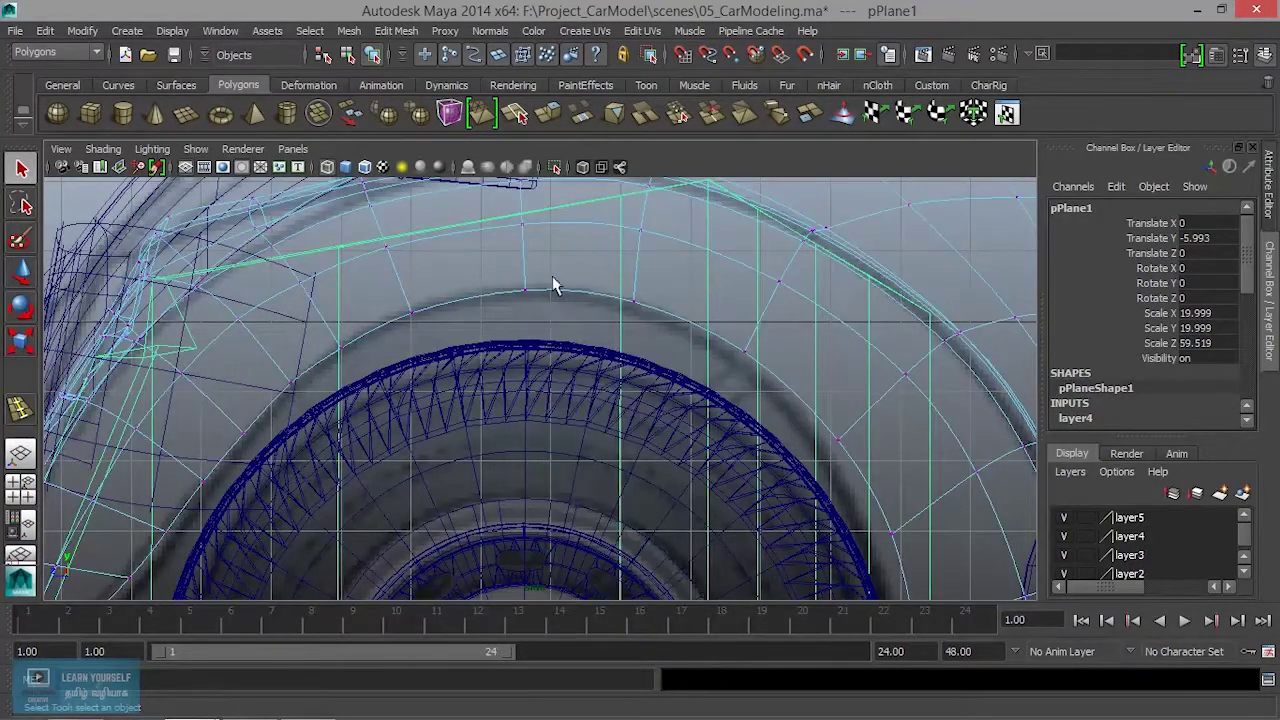
{"action": "left_click_drag", "start_coordinate": [551, 283], "coordinate": [656, 381], "text": "alt"}
{"action": "key", "text": "F8"}
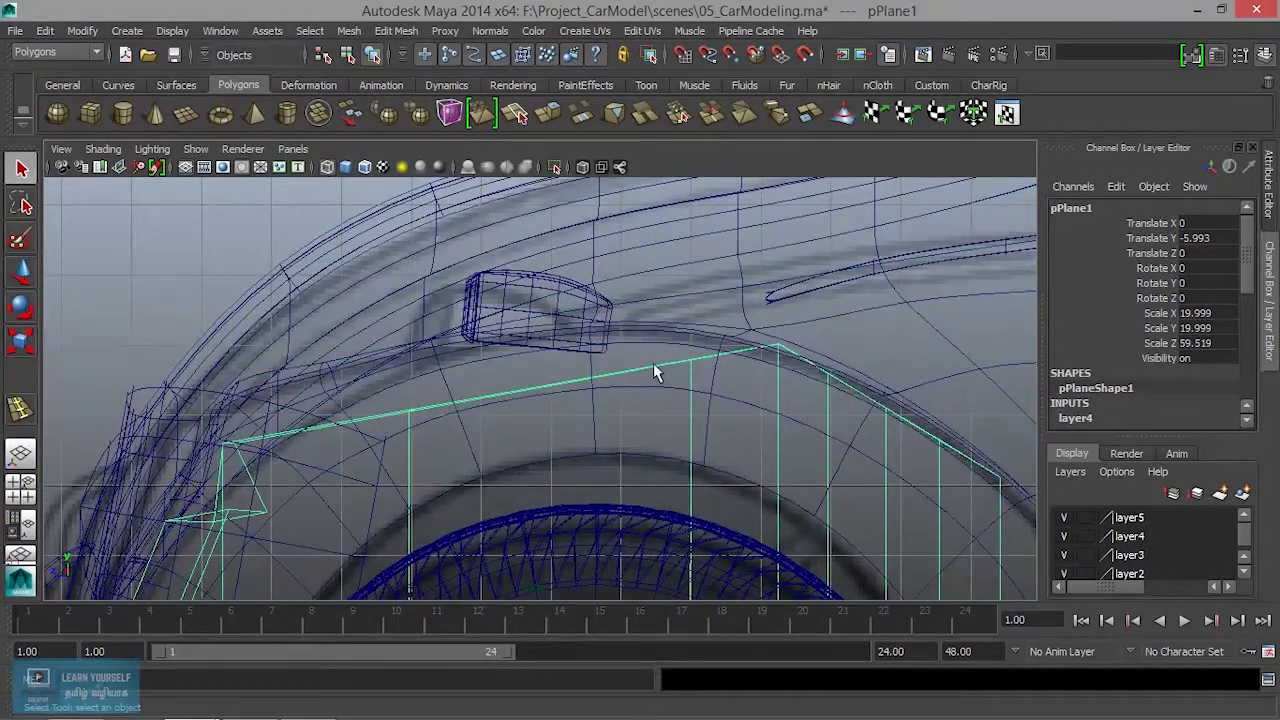
{"action": "right_click_drag", "start_coordinate": [654, 292], "coordinate": [604, 338]}
{"action": "right_click_drag", "start_coordinate": [588, 287], "coordinate": [580, 292]}
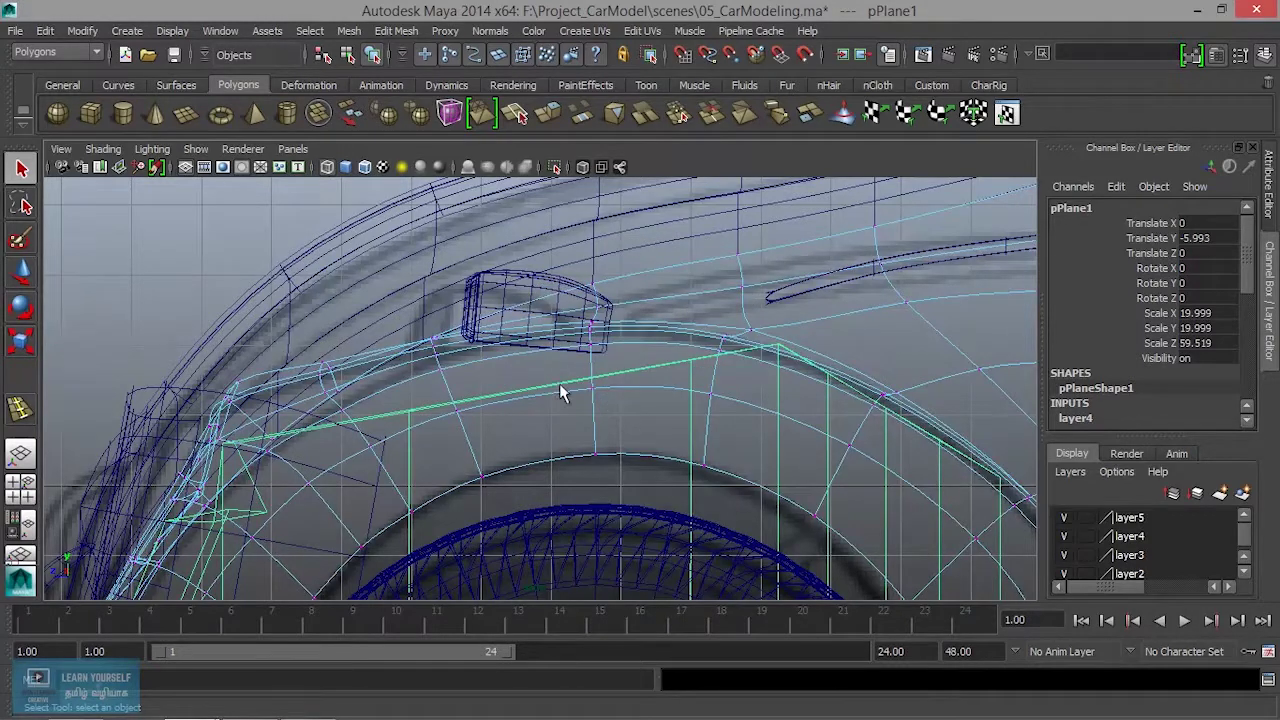
{"action": "key", "text": "ctrl+z"}
{"action": "scroll", "coordinate": [651, 396], "scroll_direction": "up", "scroll_amount": 3}
{"action": "scroll", "coordinate": [608, 380], "scroll_direction": "up", "scroll_amount": 2}
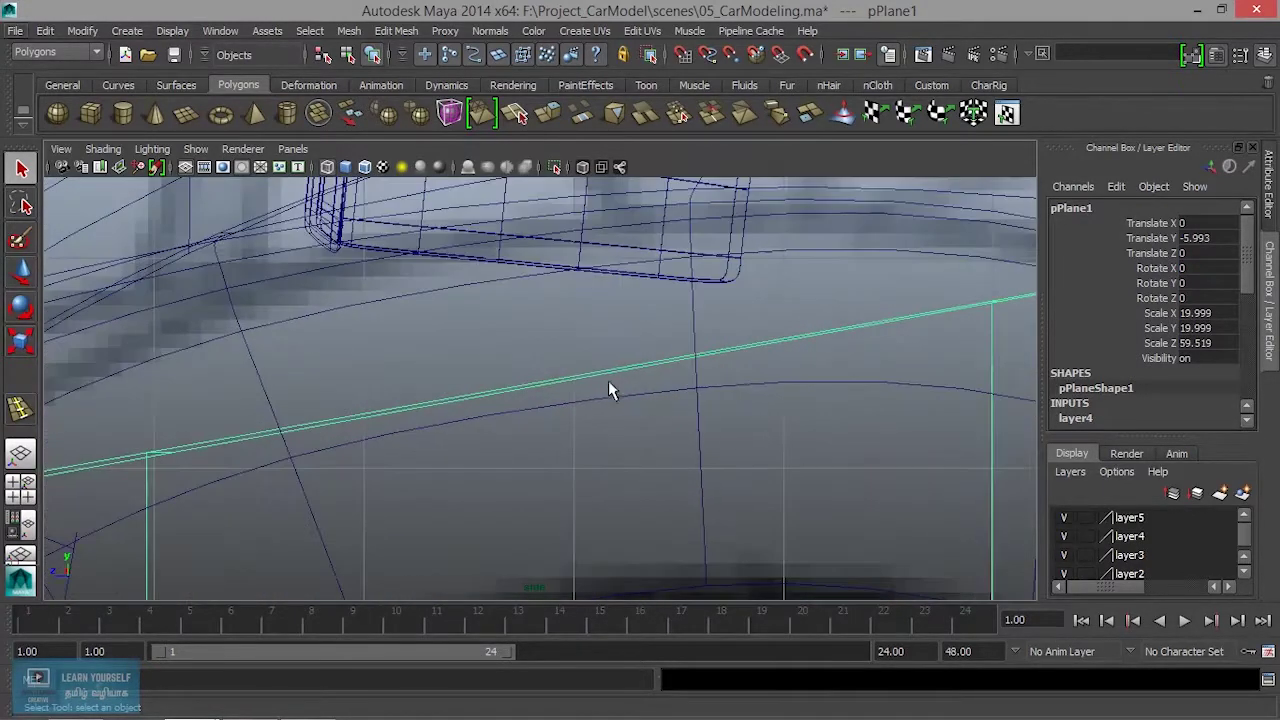
{"action": "right_click_drag", "start_coordinate": [608, 375], "coordinate": [600, 338]}
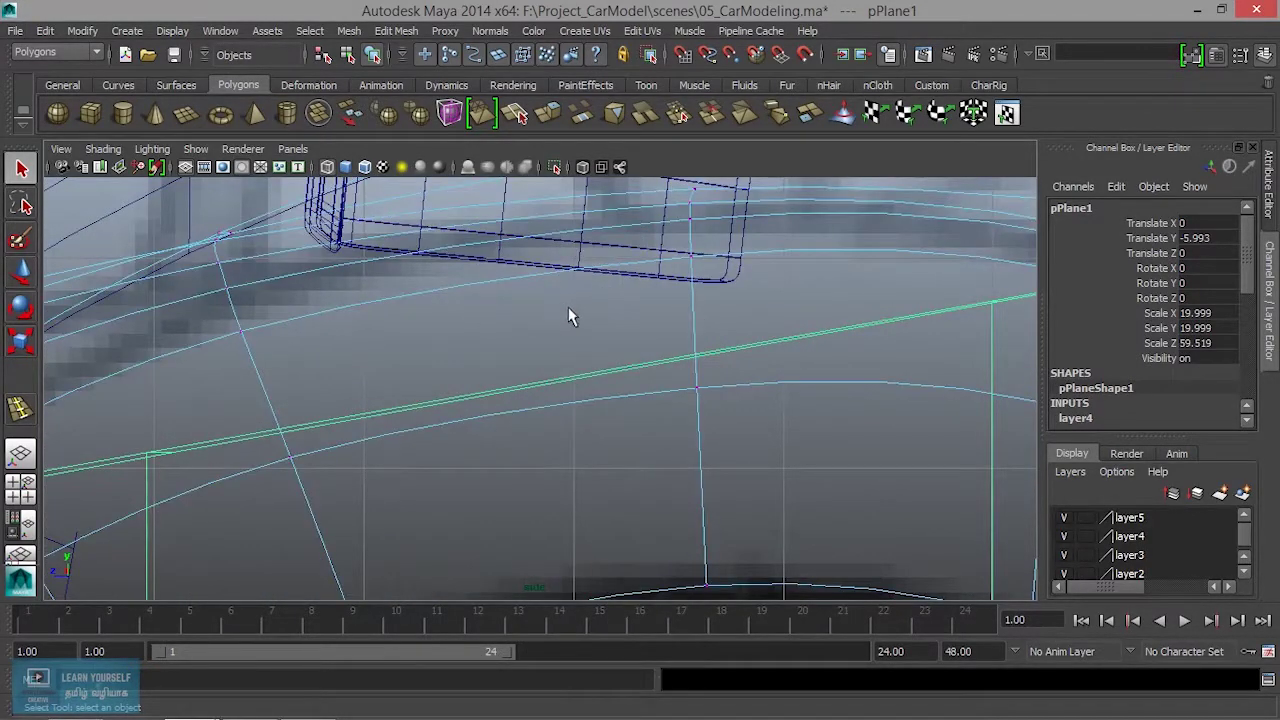
{"action": "left_click", "coordinate": [588, 381]}
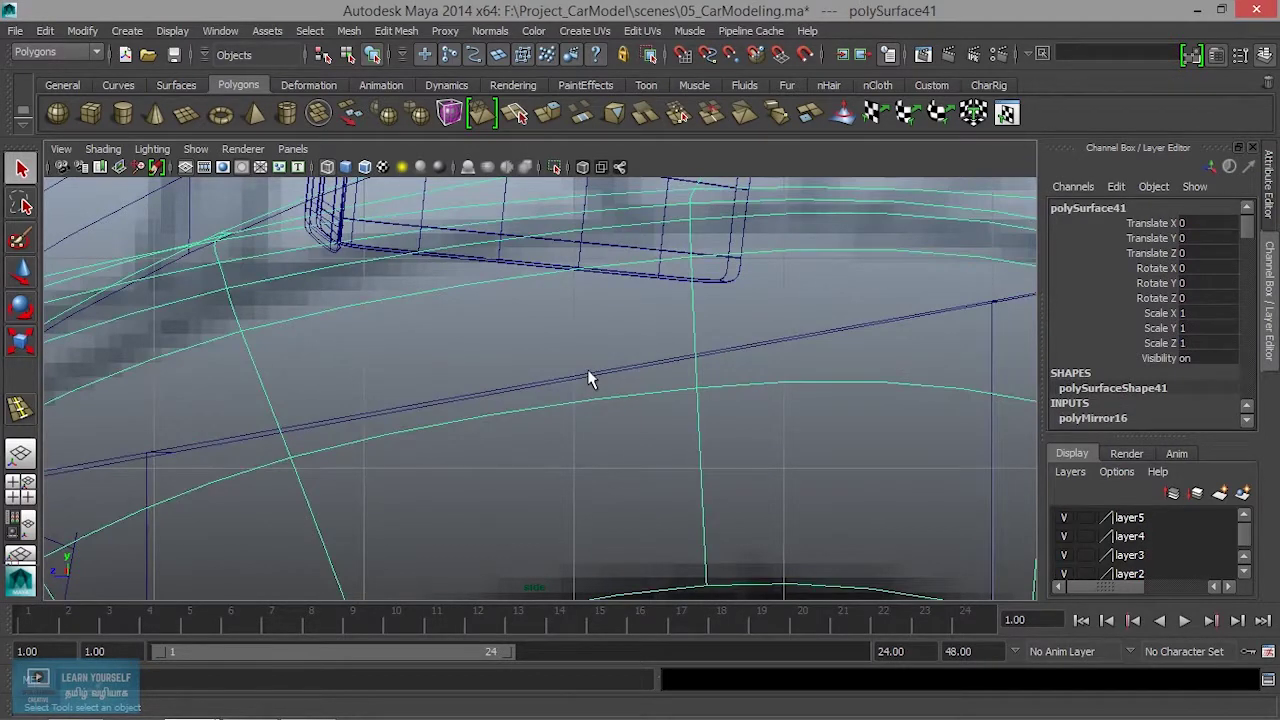
{"action": "scroll", "coordinate": [660, 370], "scroll_direction": "down", "scroll_amount": 4}
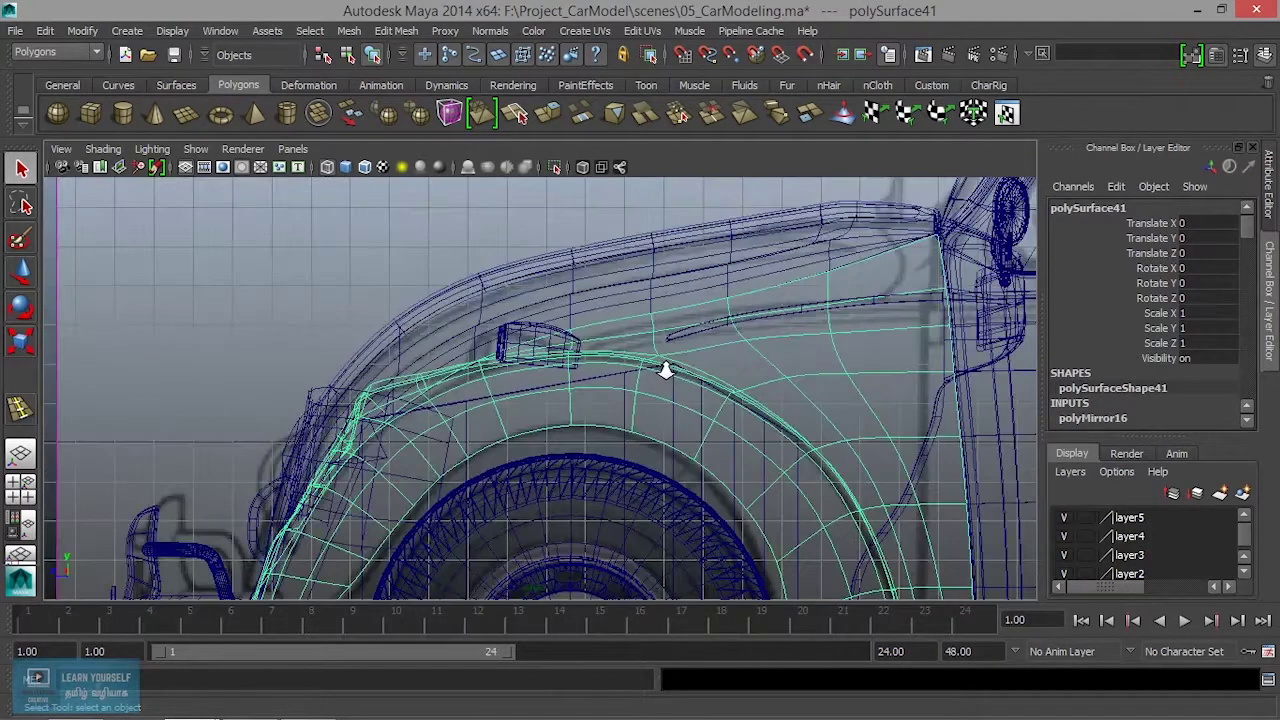
Put the floor pan plane in vertex mode and move its top arch vertices up onto the fender line.
{"action": "key", "text": "space"}
{"action": "key", "text": "space"}
{"action": "left_click_drag", "start_coordinate": [720, 323], "coordinate": [837, 500], "text": "alt"}
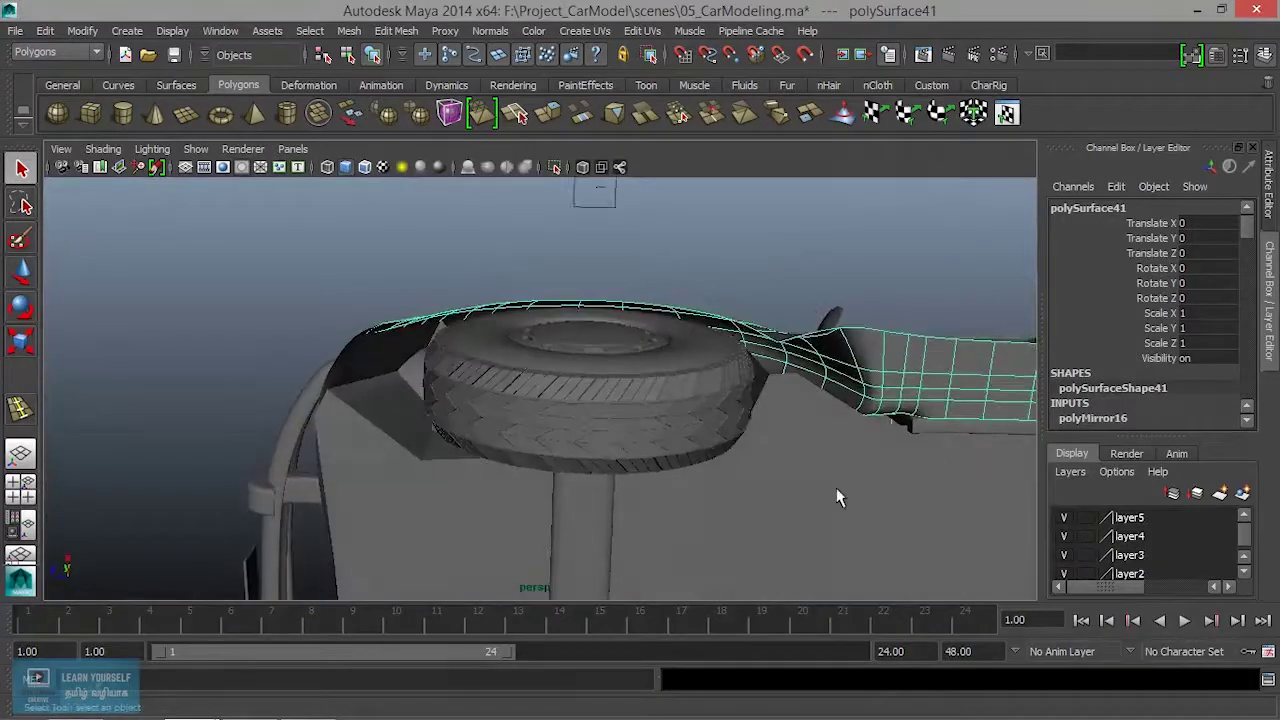
{"action": "left_click", "coordinate": [838, 497]}
{"action": "right_click_drag", "start_coordinate": [837, 292], "coordinate": [760, 290]}
{"action": "key", "text": "space"}
{"action": "key", "text": "space"}
{"action": "key", "text": "space"}
{"action": "key", "text": "space"}
{"action": "scroll", "coordinate": [632, 468], "scroll_direction": "up", "scroll_amount": 2}
{"action": "middle_click_drag", "start_coordinate": [629, 466], "coordinate": [669, 374], "text": "alt"}
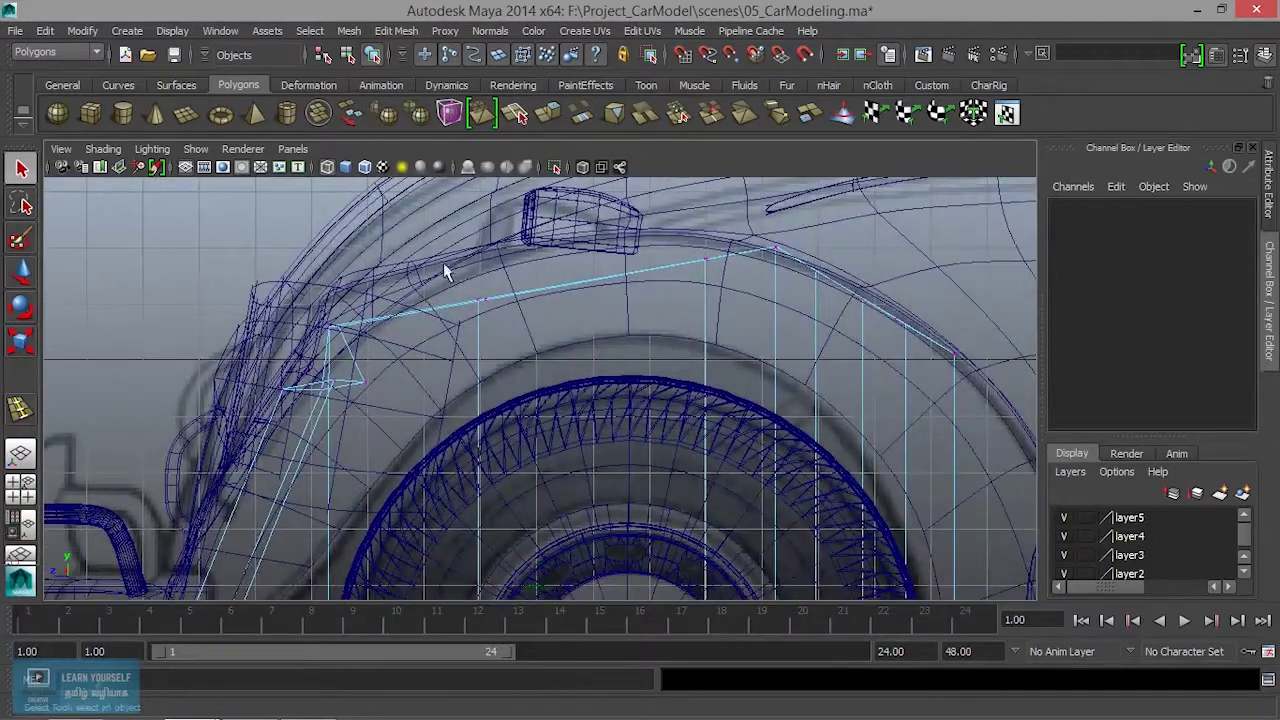
{"action": "left_click_drag", "start_coordinate": [451, 277], "coordinate": [555, 378]}
{"action": "key", "text": "w"}
{"action": "left_click_drag", "start_coordinate": [480, 294], "coordinate": [493, 257]}
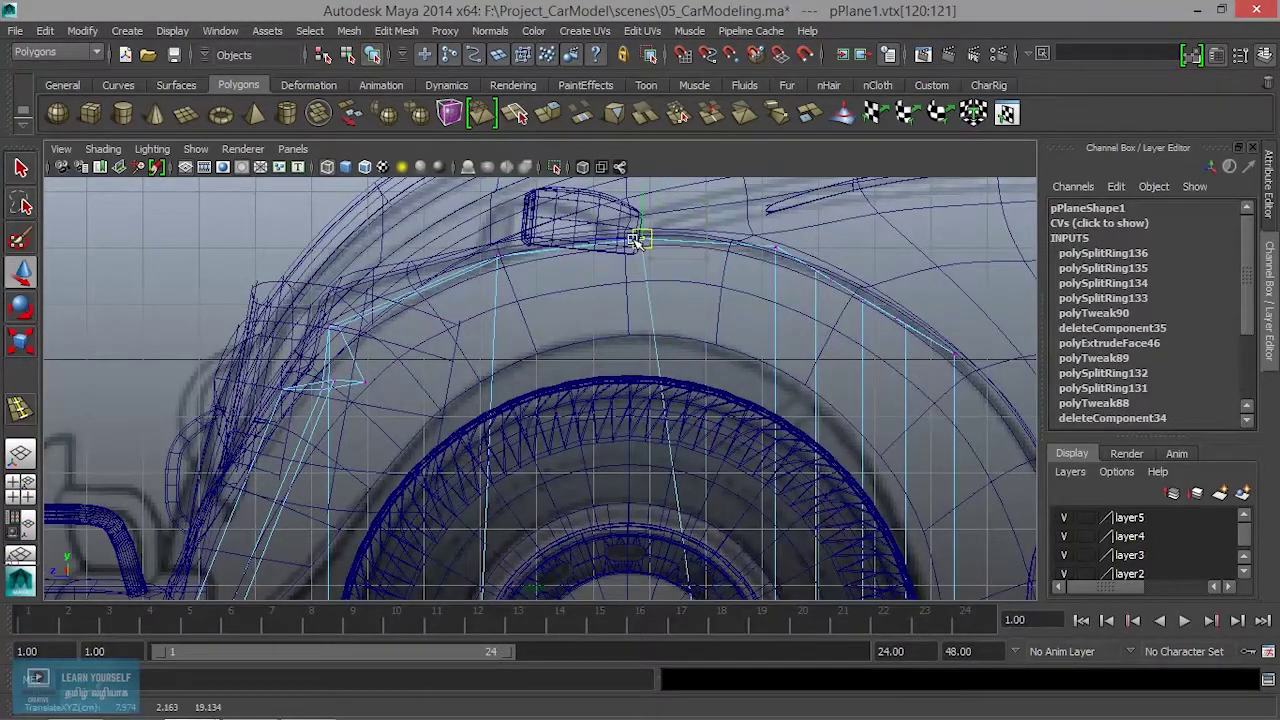
Shift the first front skirt vertex right toward the wheel arch.
{"action": "middle_click_drag", "start_coordinate": [700, 363], "coordinate": [656, 213], "text": "alt"}
{"action": "scroll", "coordinate": [656, 213], "scroll_direction": "down", "scroll_amount": 2}
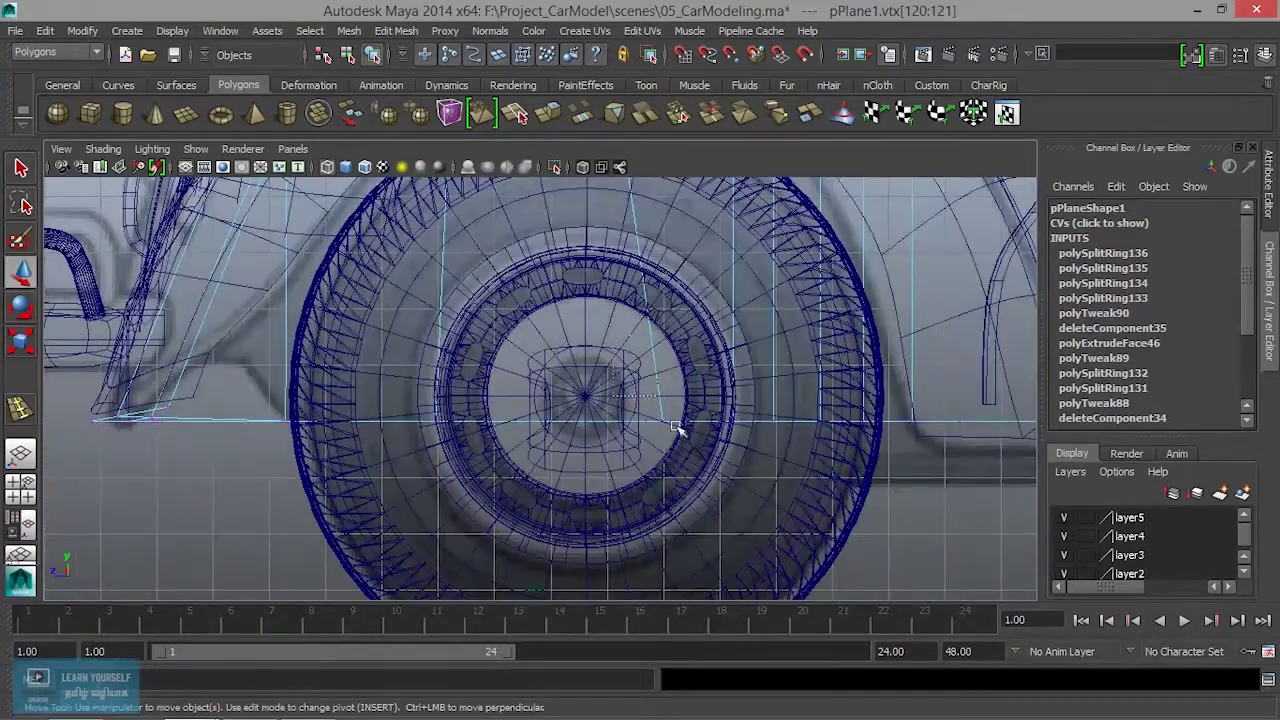
{"action": "left_click", "coordinate": [654, 421]}
{"action": "key", "text": "ctrl+z"}
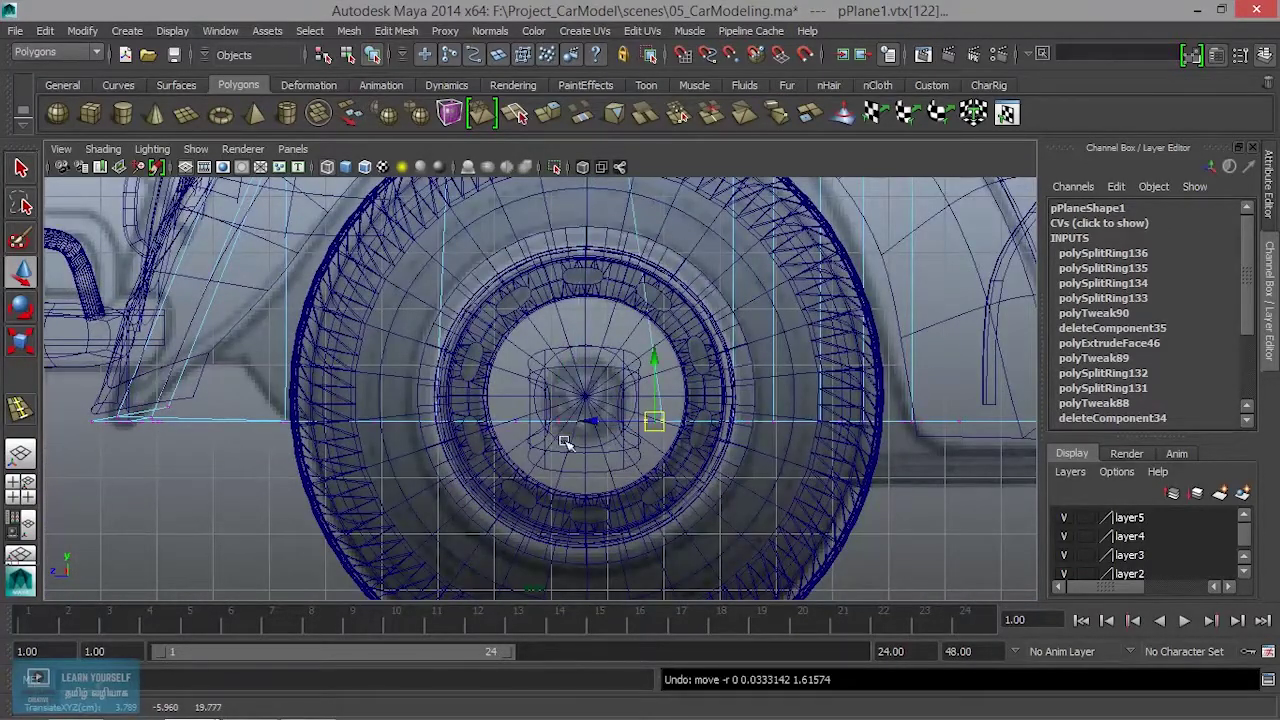
{"action": "mouse_move", "coordinate": [509, 417]}
{"action": "left_mouse_down", "text": "alt"}
{"action": "mouse_move", "coordinate": [571, 514]}
{"action": "mouse_move", "coordinate": [686, 491]}
{"action": "mouse_move", "coordinate": [650, 409]}
{"action": "left_mouse_up", "text": "alt"}
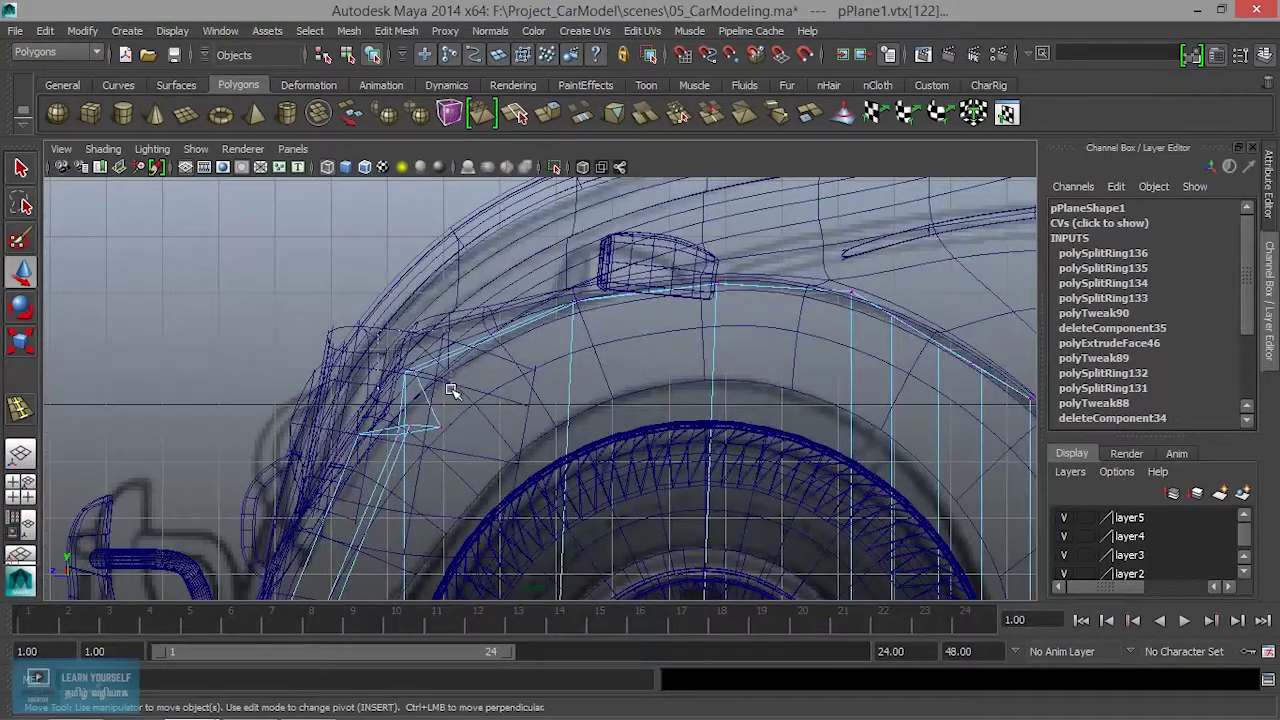
{"action": "left_click_drag", "start_coordinate": [407, 383], "coordinate": [440, 382]}
Refit the next skirt vertices down the arch so they follow its curve.
{"action": "middle_click_drag", "start_coordinate": [437, 378], "coordinate": [632, 311], "text": "alt"}
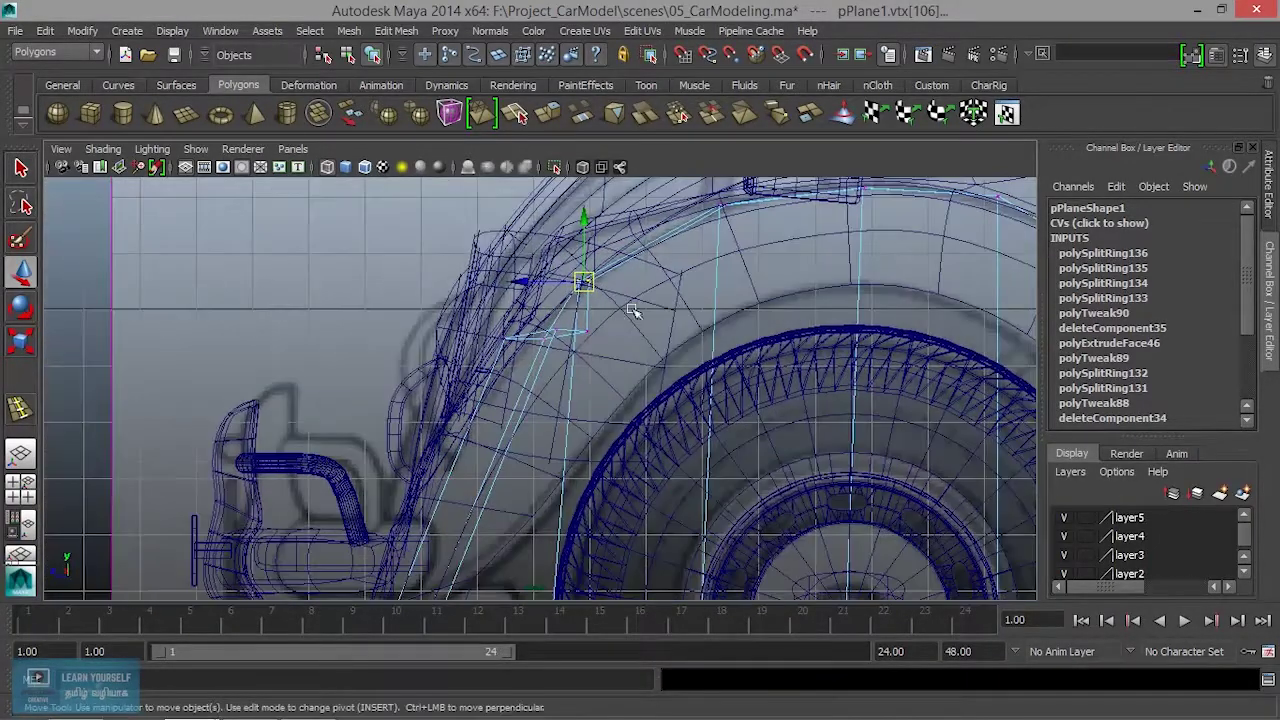
{"action": "left_click", "coordinate": [557, 327]}
{"action": "left_click_drag", "start_coordinate": [557, 327], "coordinate": [570, 305]}
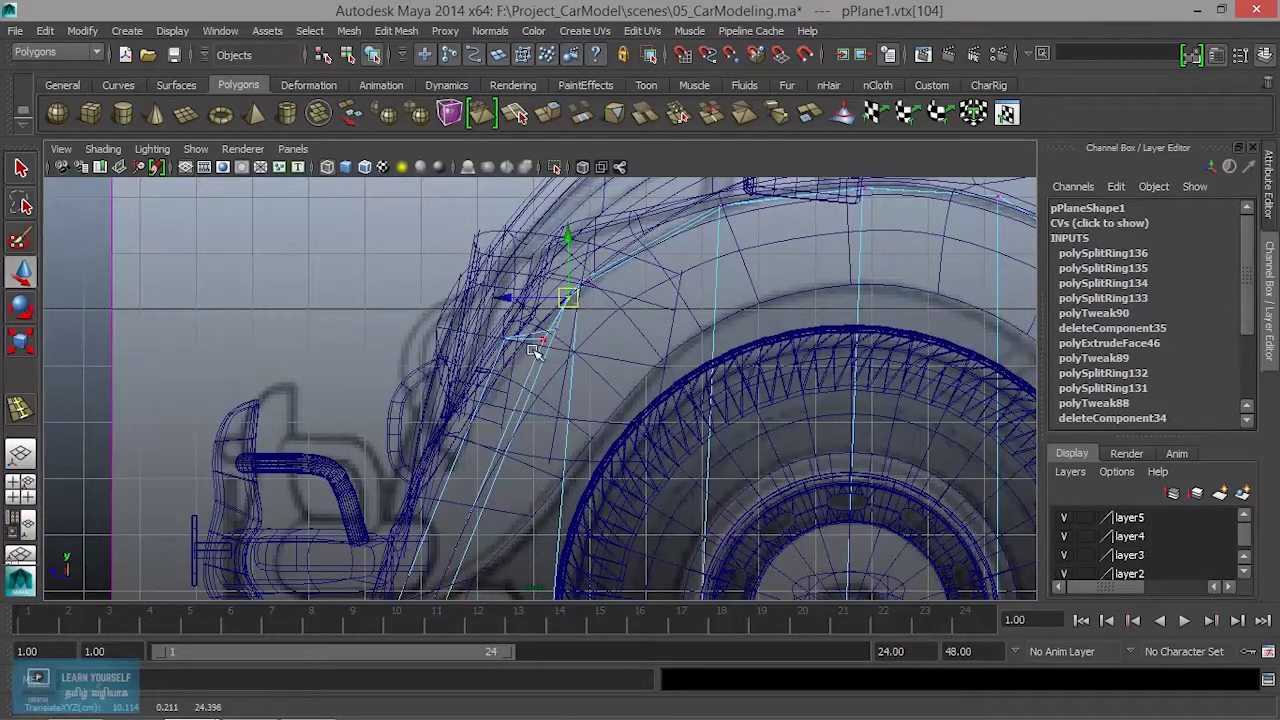
{"action": "left_click", "coordinate": [544, 322]}
{"action": "middle_click_drag", "start_coordinate": [478, 320], "coordinate": [500, 345]}
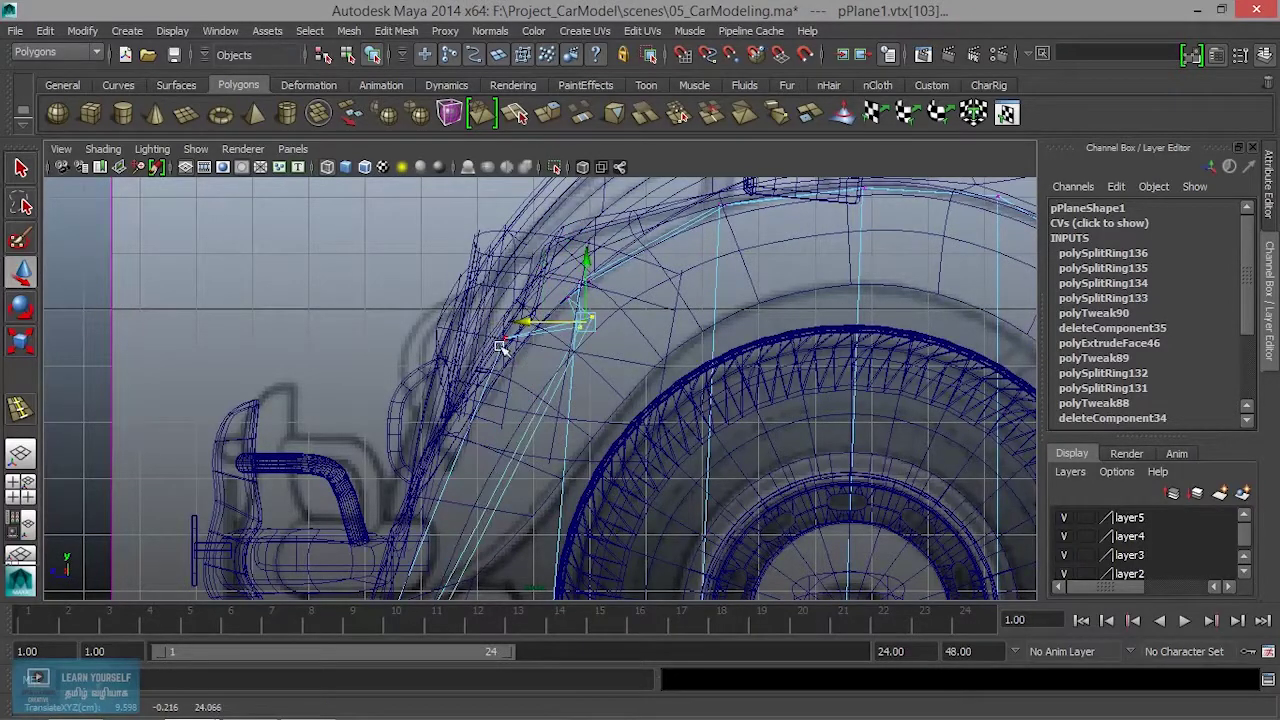
{"action": "key", "text": "ctrl+z"}
{"action": "left_click", "coordinate": [510, 342]}
{"action": "middle_click_drag", "start_coordinate": [510, 342], "coordinate": [505, 365]}
Insert a horizontal edge loop across the skirt (polySplitRing137).
{"action": "middle_click_drag", "start_coordinate": [569, 452], "coordinate": [340, 440], "text": "alt"}
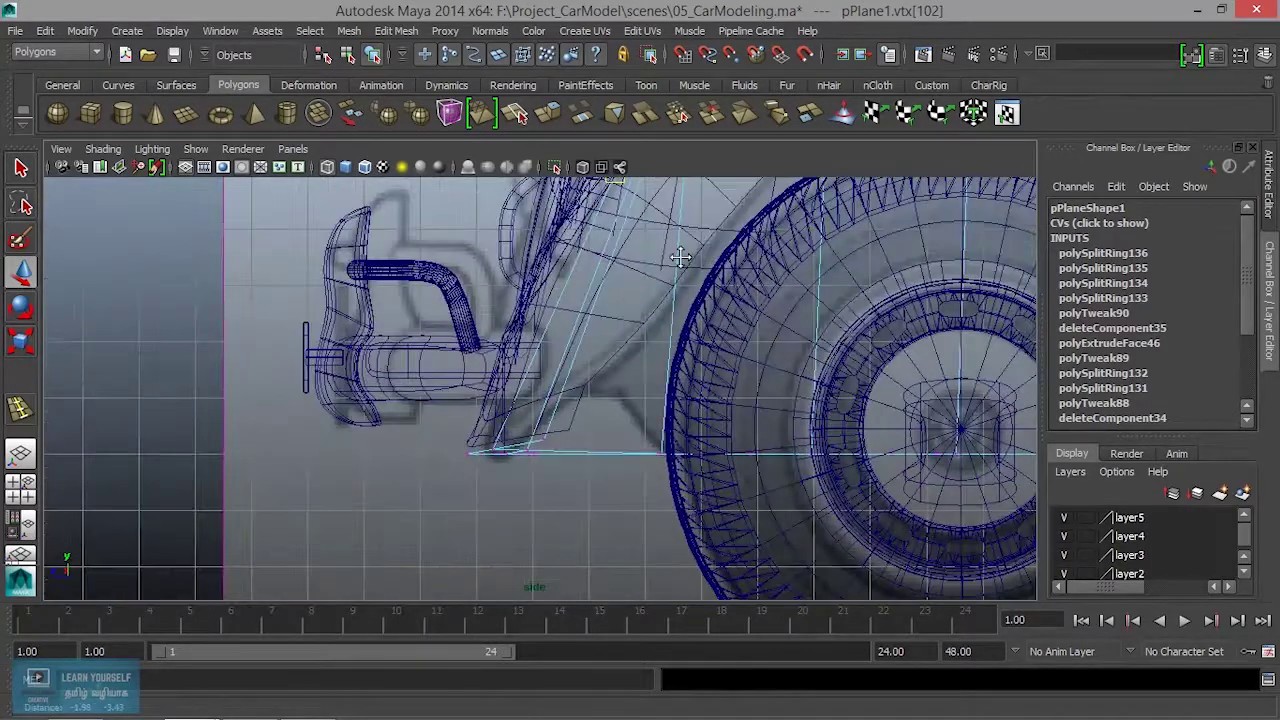
{"action": "middle_click_drag", "start_coordinate": [737, 430], "coordinate": [477, 420], "text": "alt"}
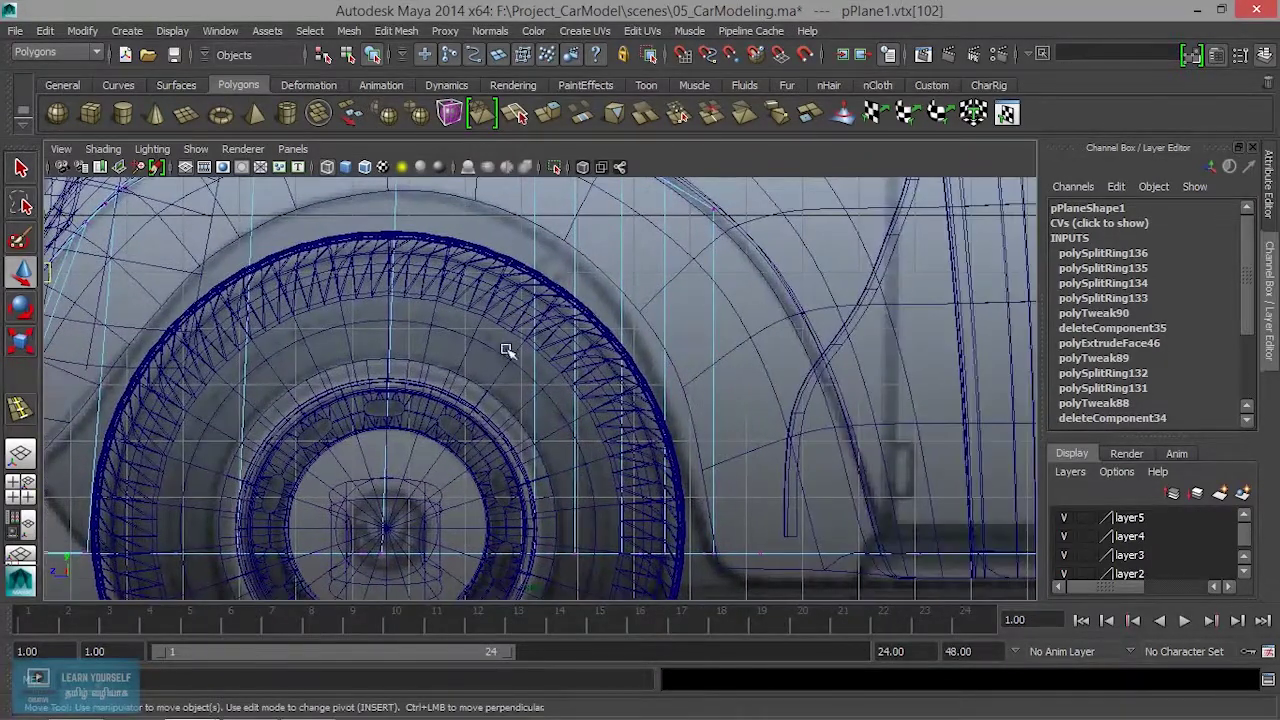
{"action": "middle_click_drag", "start_coordinate": [508, 350], "coordinate": [889, 446], "text": "alt"}
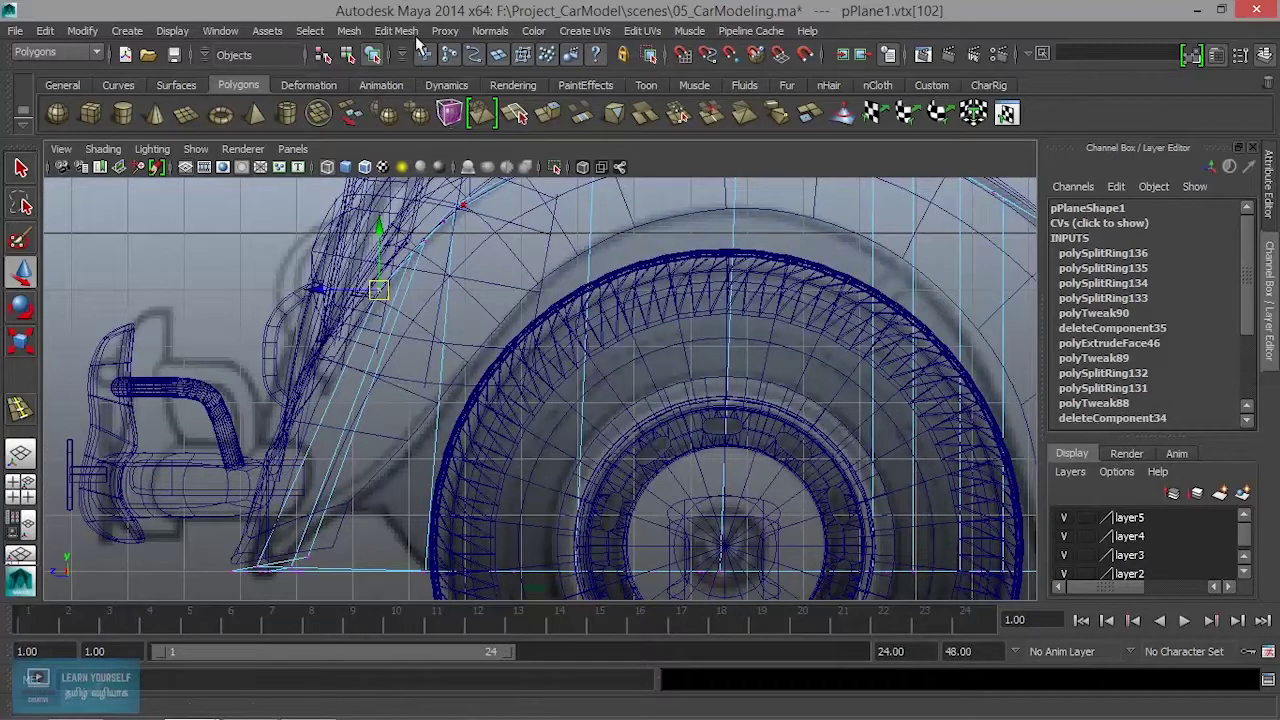
{"action": "left_click", "coordinate": [398, 31]}
{"action": "left_click", "coordinate": [509, 217]}
{"action": "left_click_drag", "start_coordinate": [388, 340], "coordinate": [392, 342]}
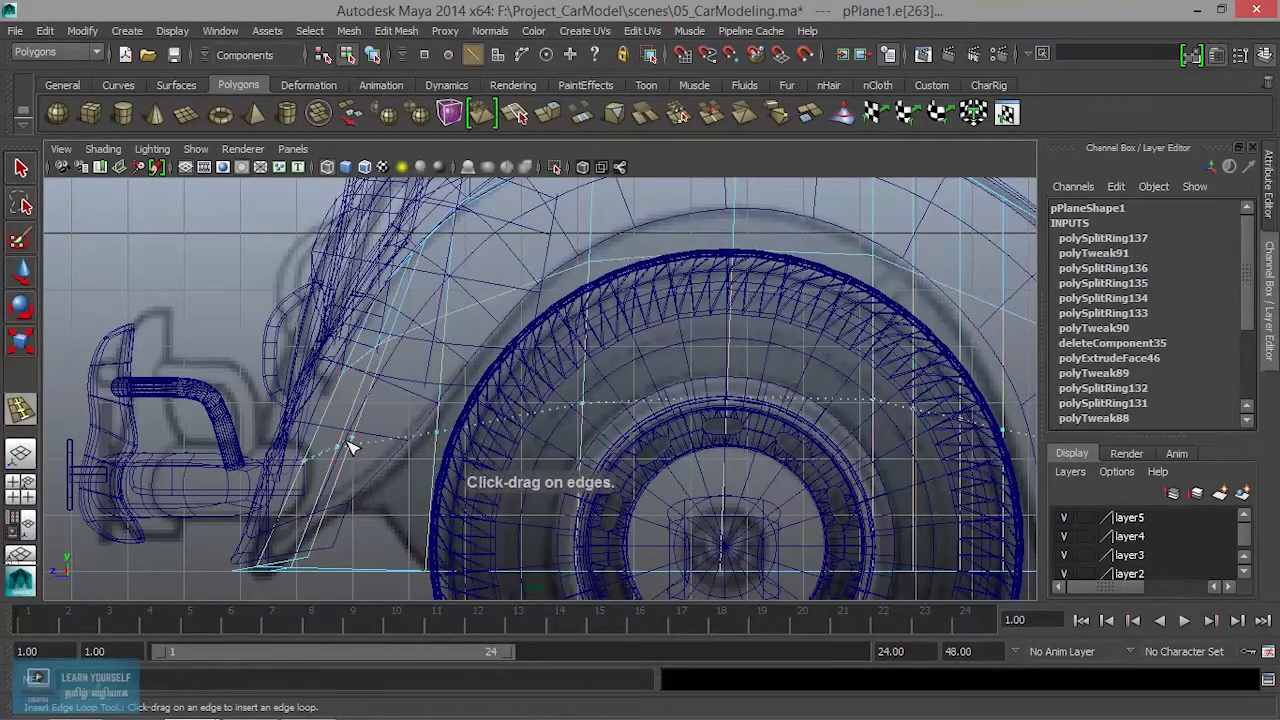
Commit another skirt edge loop and move a vertex near the rear bumper up-left onto the arch.
{"action": "left_click_drag", "start_coordinate": [340, 473], "coordinate": [338, 478]}
{"action": "scroll", "coordinate": [400, 440], "scroll_direction": "down", "scroll_amount": 2}
{"action": "key", "text": "q"}
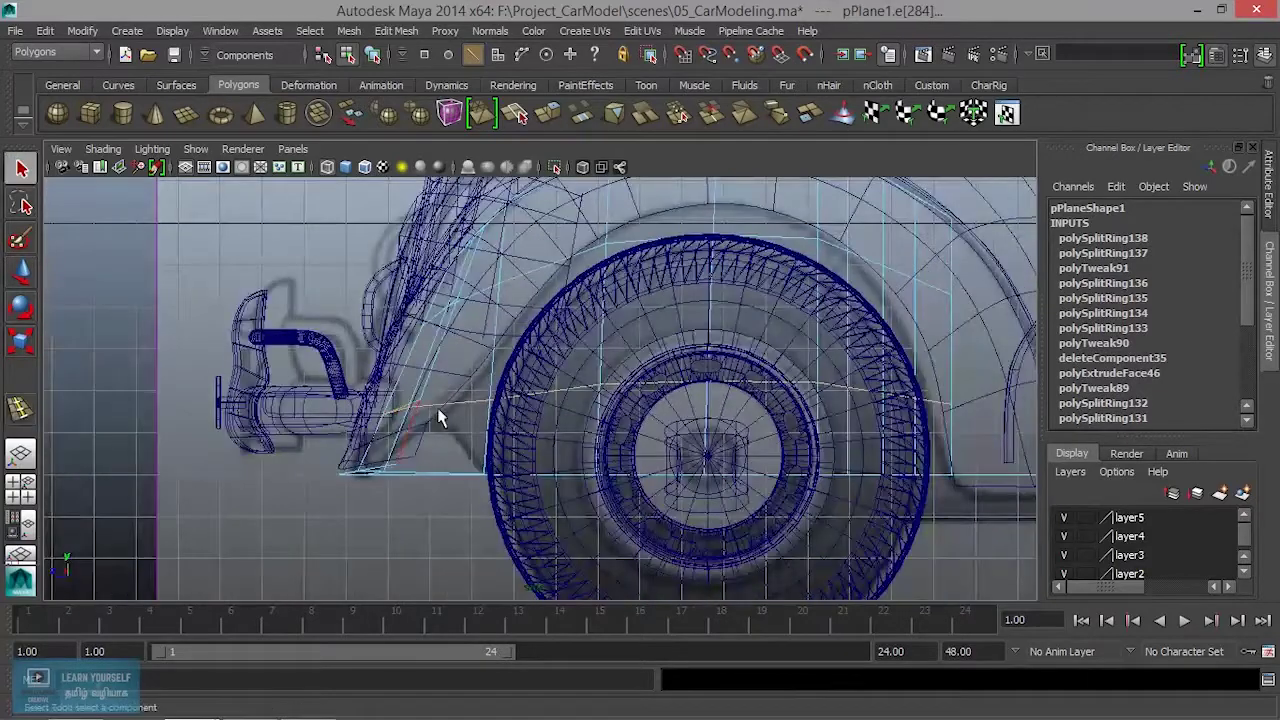
{"action": "right_click_drag", "start_coordinate": [420, 292], "coordinate": [378, 348]}
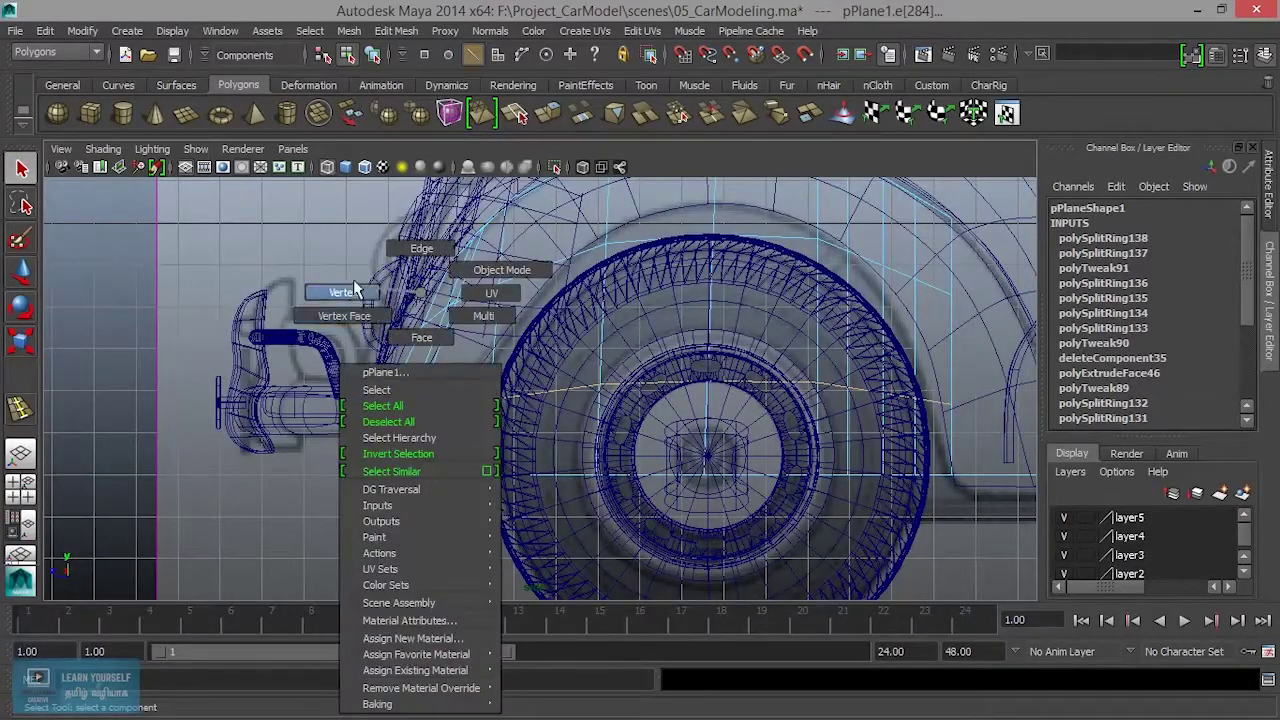
{"action": "right_click_drag", "start_coordinate": [355, 289], "coordinate": [345, 292]}
{"action": "scroll", "coordinate": [425, 452], "scroll_direction": "up", "scroll_amount": 3}
{"action": "left_click", "coordinate": [363, 307]}
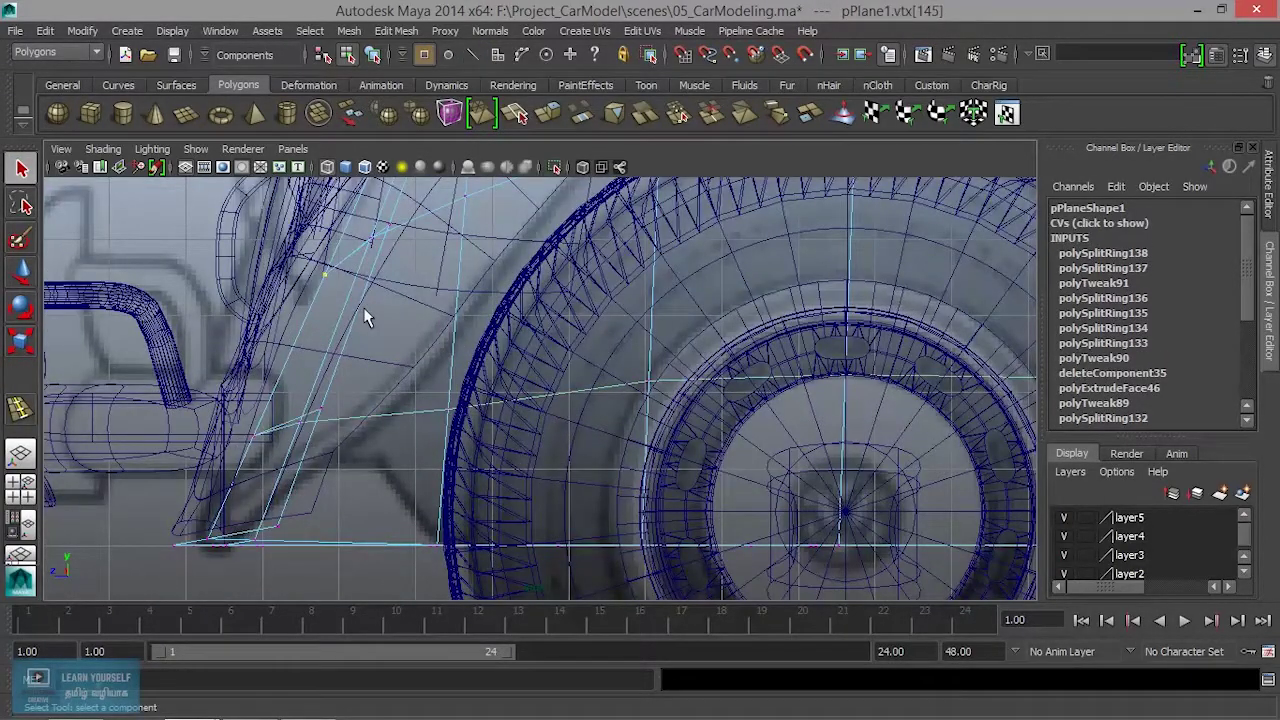
{"action": "key", "text": "w"}
{"action": "left_click_drag", "start_coordinate": [325, 276], "coordinate": [309, 268]}
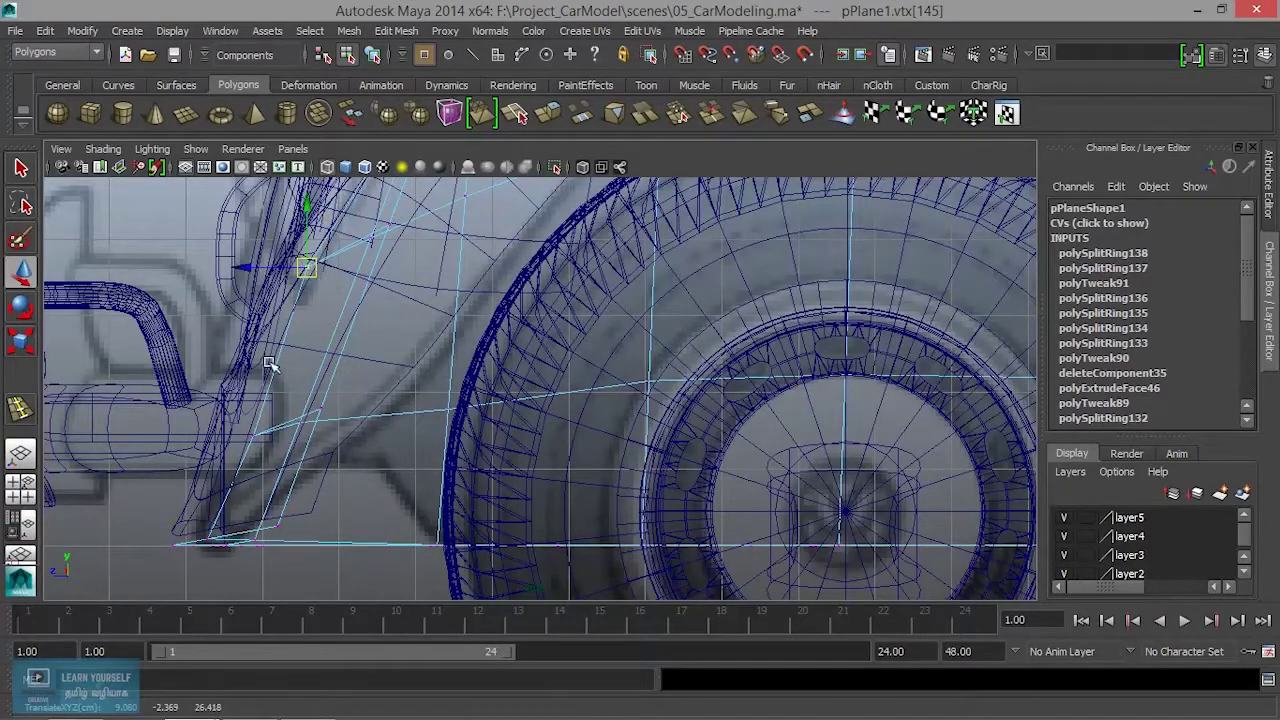
Slide a bottom-edge skirt vertex right along X toward the body edge.
{"action": "left_click", "coordinate": [249, 438]}
{"action": "mouse_move", "coordinate": [290, 477]}
{"action": "middle_mouse_down", "text": "alt"}
{"action": "mouse_move", "coordinate": [215, 395]}
{"action": "mouse_move", "coordinate": [208, 440]}
{"action": "middle_mouse_up", "text": "alt"}
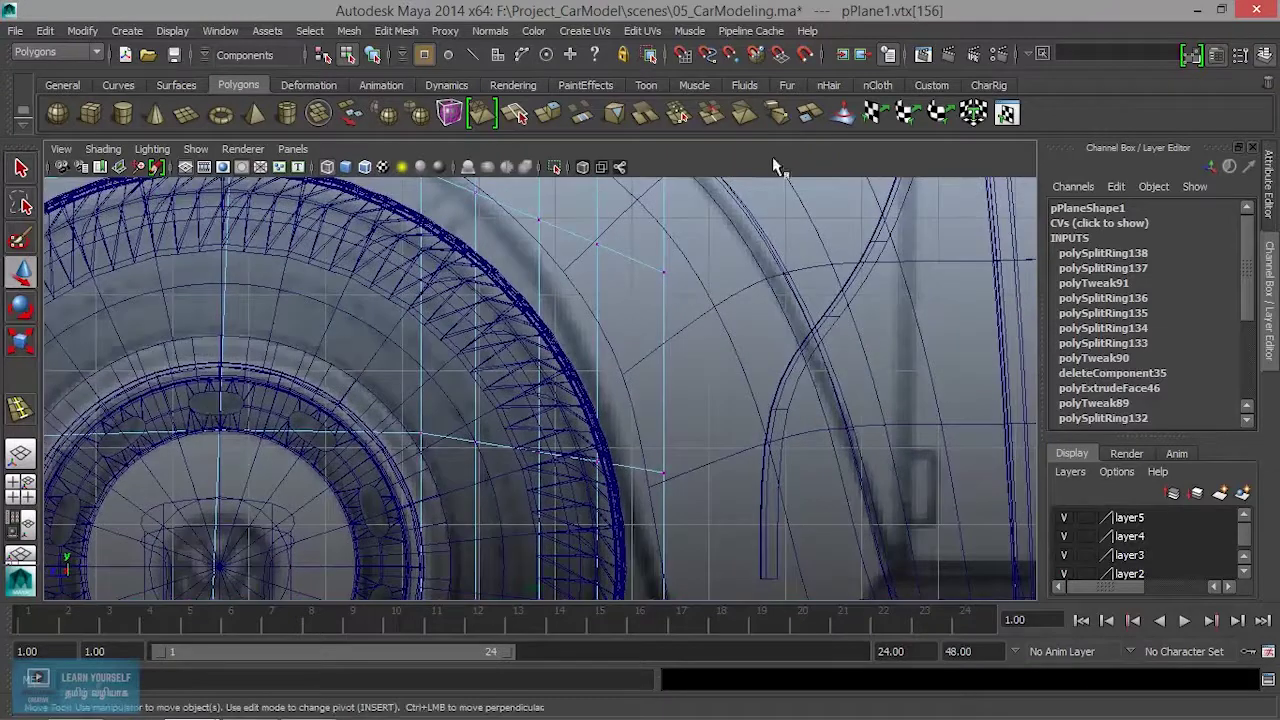
{"action": "left_click_drag", "start_coordinate": [664, 271], "coordinate": [688, 266]}
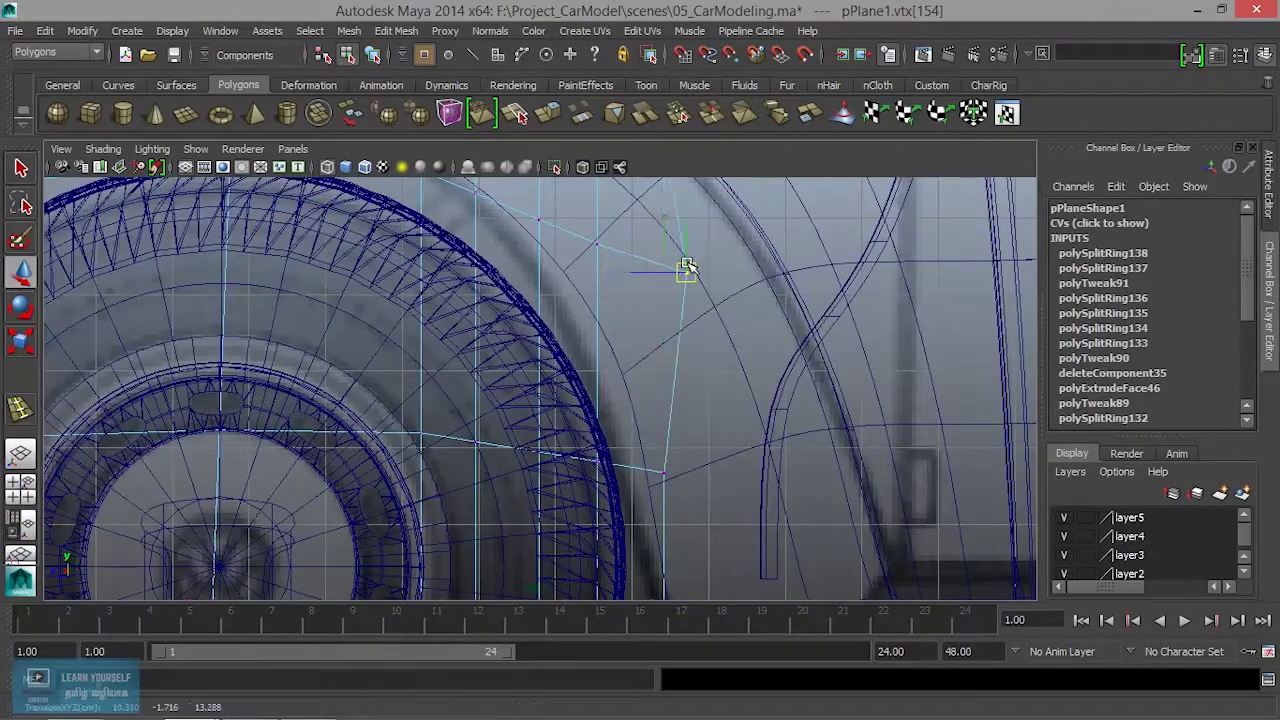
{"action": "middle_click_drag", "start_coordinate": [762, 255], "coordinate": [757, 200], "text": "alt"}
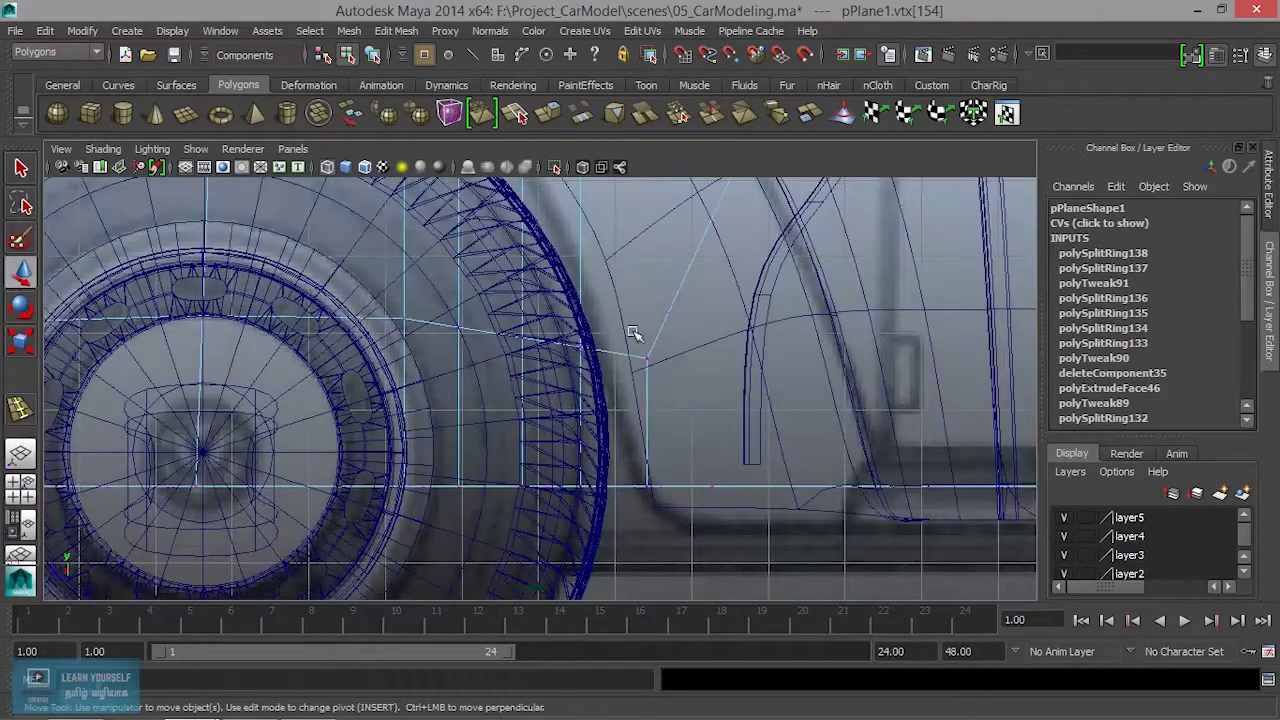
{"action": "left_click_drag", "start_coordinate": [652, 360], "coordinate": [840, 328]}
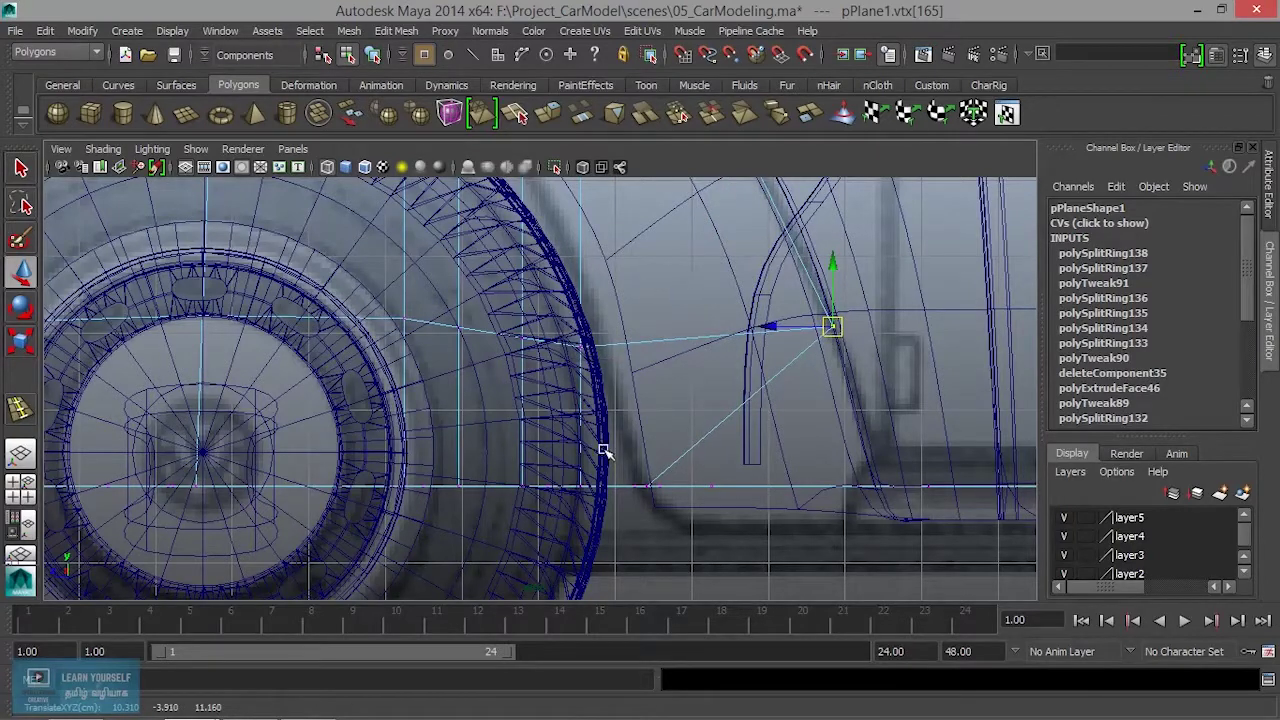
{"action": "left_click_drag", "start_coordinate": [641, 486], "coordinate": [677, 486]}
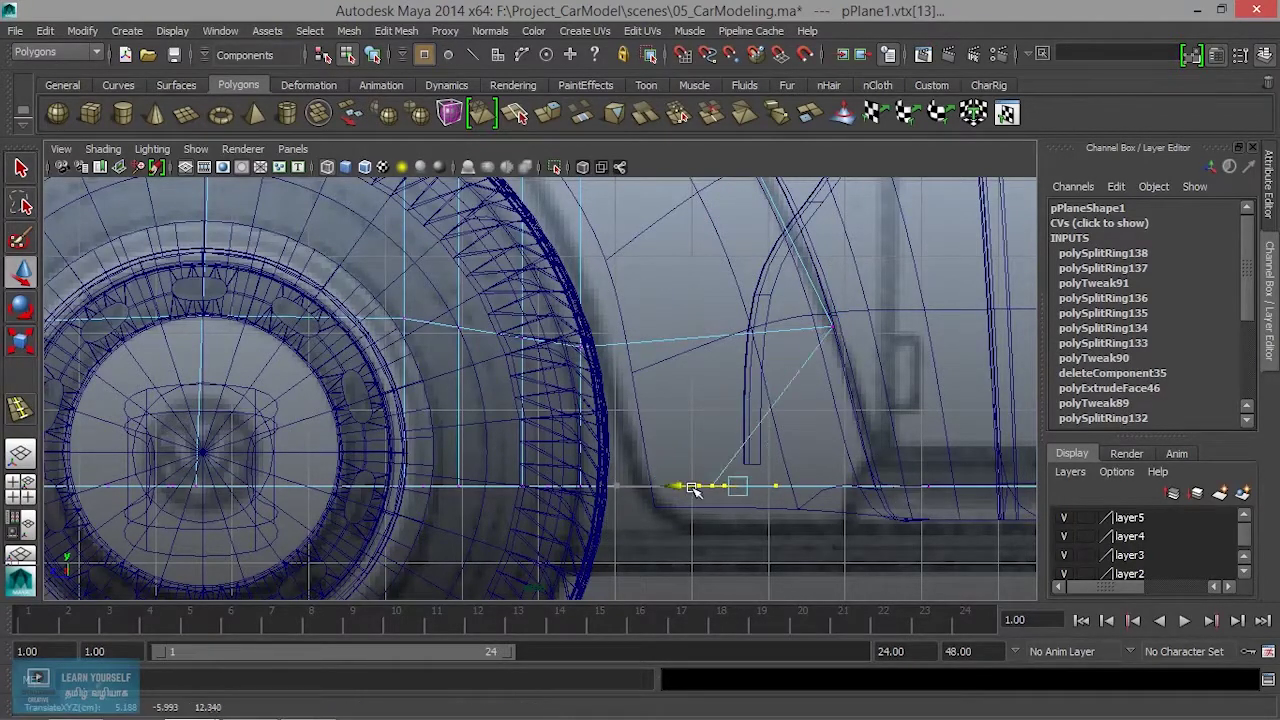
{"action": "key", "text": "space"}
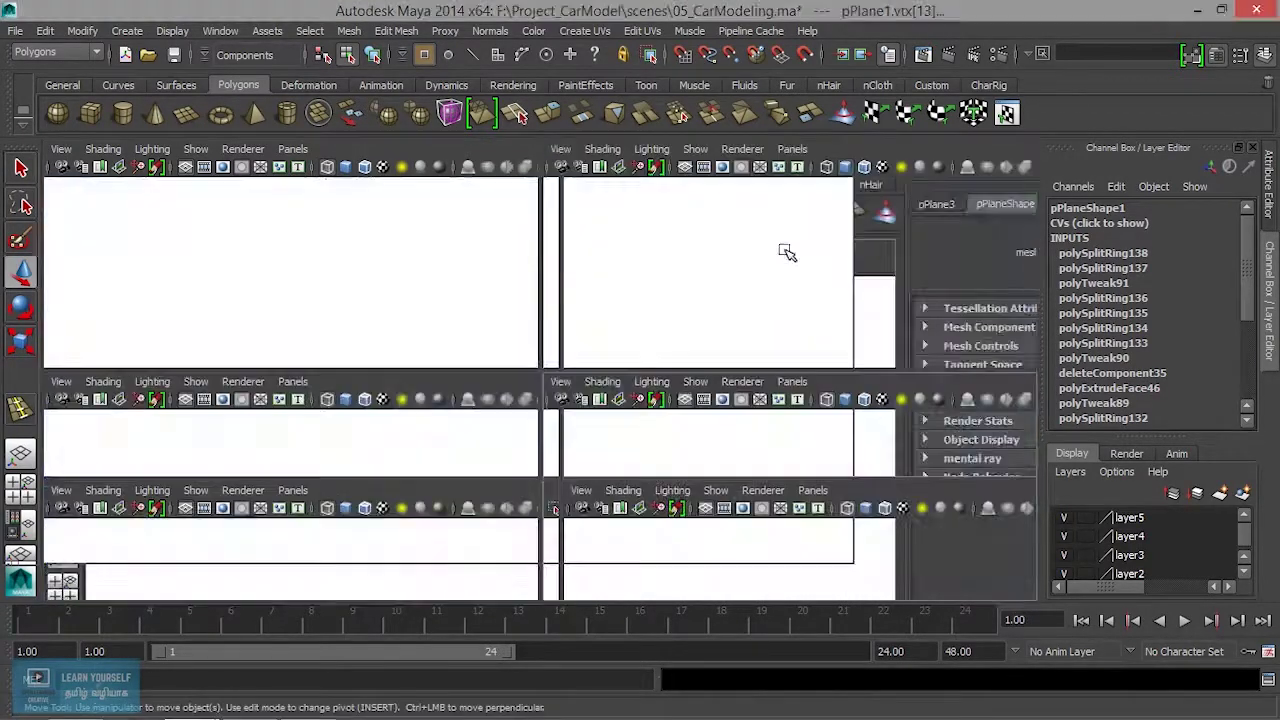
Return to object mode in perspective and frame the whole car with the floor pan selected.
{"action": "key", "text": "space"}
{"action": "mouse_move", "coordinate": [620, 495]}
{"action": "left_mouse_down", "text": "alt"}
{"action": "mouse_move", "coordinate": [751, 532]}
{"action": "mouse_move", "coordinate": [879, 304]}
{"action": "mouse_move", "coordinate": [689, 292]}
{"action": "left_mouse_up", "text": "alt"}
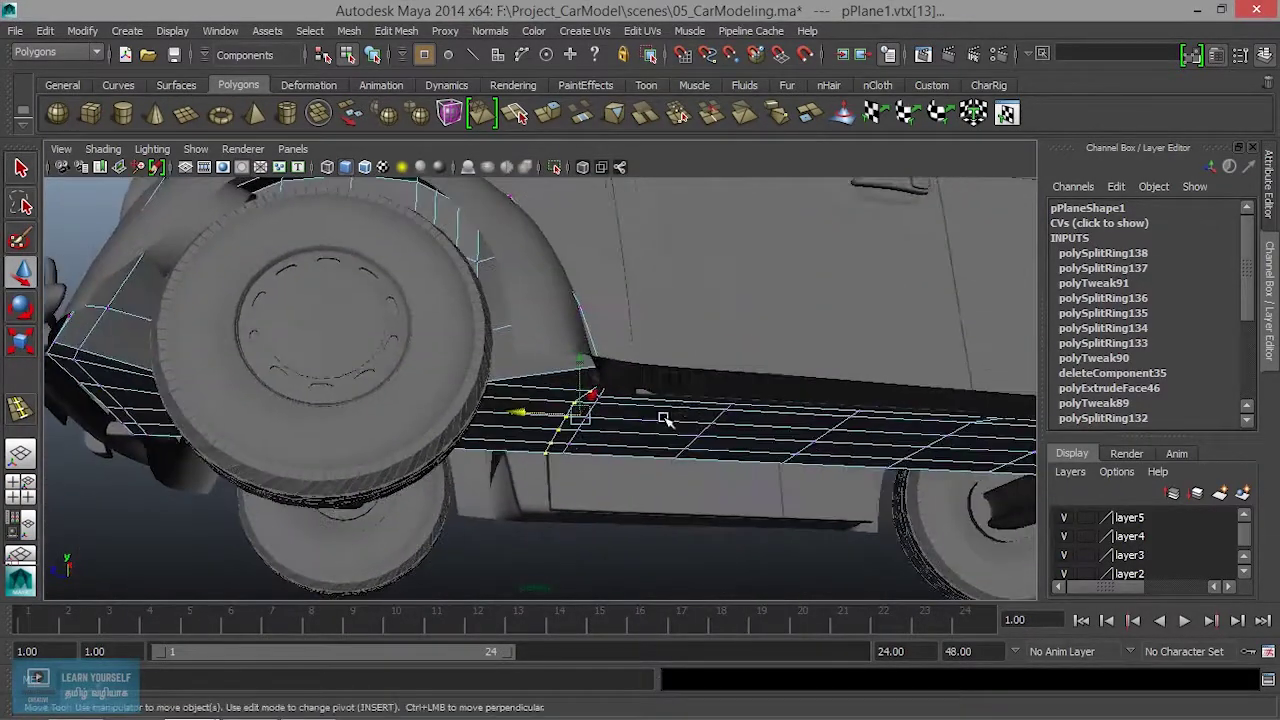
{"action": "right_click_drag", "start_coordinate": [689, 292], "coordinate": [689, 410]}
{"action": "left_click", "coordinate": [776, 276]}
{"action": "left_click", "coordinate": [711, 428]}
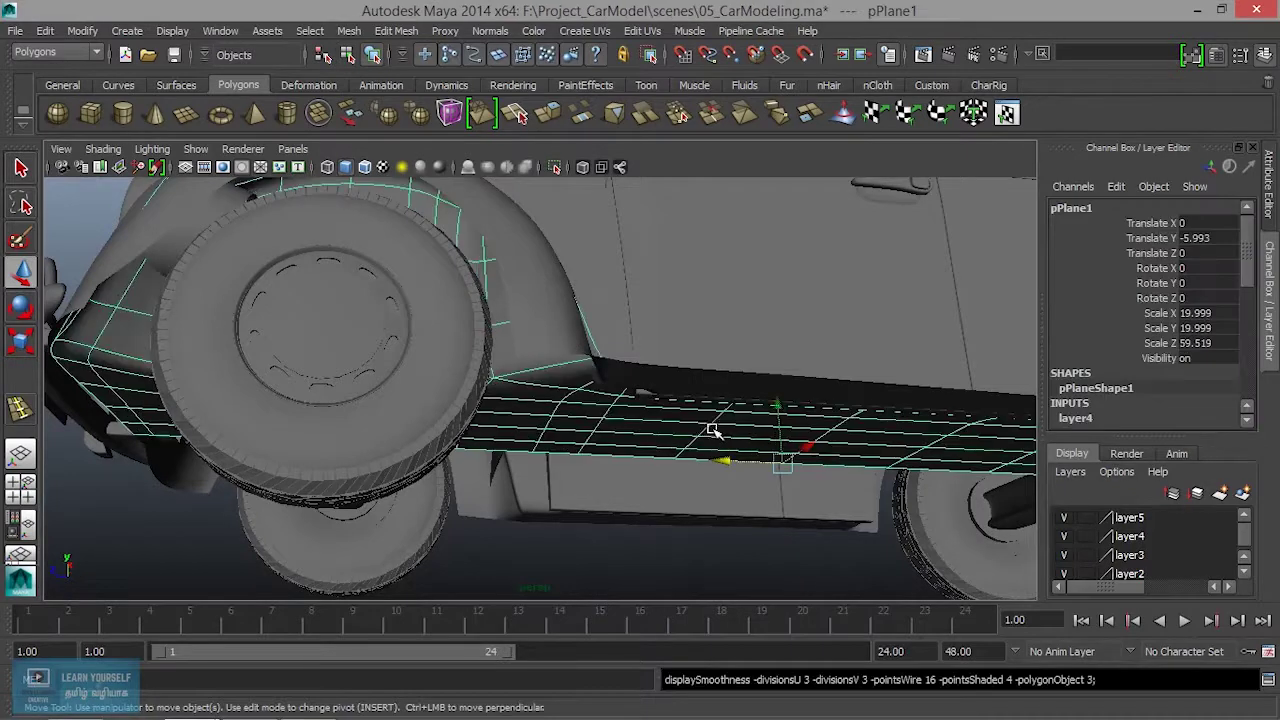
{"action": "key", "text": "f"}
Orbit and zoom in low on the front wheel arch, reselecting the floor pan.
{"action": "left_click", "coordinate": [280, 337]}
{"action": "mouse_move", "coordinate": [280, 337]}
{"action": "left_mouse_down", "text": "alt"}
{"action": "mouse_move", "coordinate": [363, 417]}
{"action": "mouse_move", "coordinate": [400, 420]}
{"action": "left_mouse_up", "text": "alt"}
{"action": "right_click_drag", "start_coordinate": [400, 420], "coordinate": [668, 500], "text": "alt"}
{"action": "mouse_move", "coordinate": [668, 500]}
{"action": "left_mouse_down", "text": "alt"}
{"action": "mouse_move", "coordinate": [454, 460]}
{"action": "mouse_move", "coordinate": [674, 466]}
{"action": "mouse_move", "coordinate": [666, 457]}
{"action": "mouse_move", "coordinate": [706, 517]}
{"action": "mouse_move", "coordinate": [629, 409]}
{"action": "mouse_move", "coordinate": [686, 374]}
{"action": "mouse_move", "coordinate": [671, 541]}
{"action": "mouse_move", "coordinate": [691, 480]}
{"action": "mouse_move", "coordinate": [625, 445]}
{"action": "left_mouse_up", "text": "alt"}
{"action": "left_click", "coordinate": [540, 350]}
{"action": "mouse_move", "coordinate": [540, 350]}
{"action": "left_mouse_down", "text": "alt"}
{"action": "mouse_move", "coordinate": [543, 386]}
{"action": "mouse_move", "coordinate": [409, 400]}
{"action": "mouse_move", "coordinate": [657, 400]}
{"action": "mouse_move", "coordinate": [566, 421]}
{"action": "mouse_move", "coordinate": [694, 329]}
{"action": "mouse_move", "coordinate": [751, 394]}
{"action": "mouse_move", "coordinate": [700, 420]}
{"action": "mouse_move", "coordinate": [733, 297]}
{"action": "left_mouse_up", "text": "alt"}
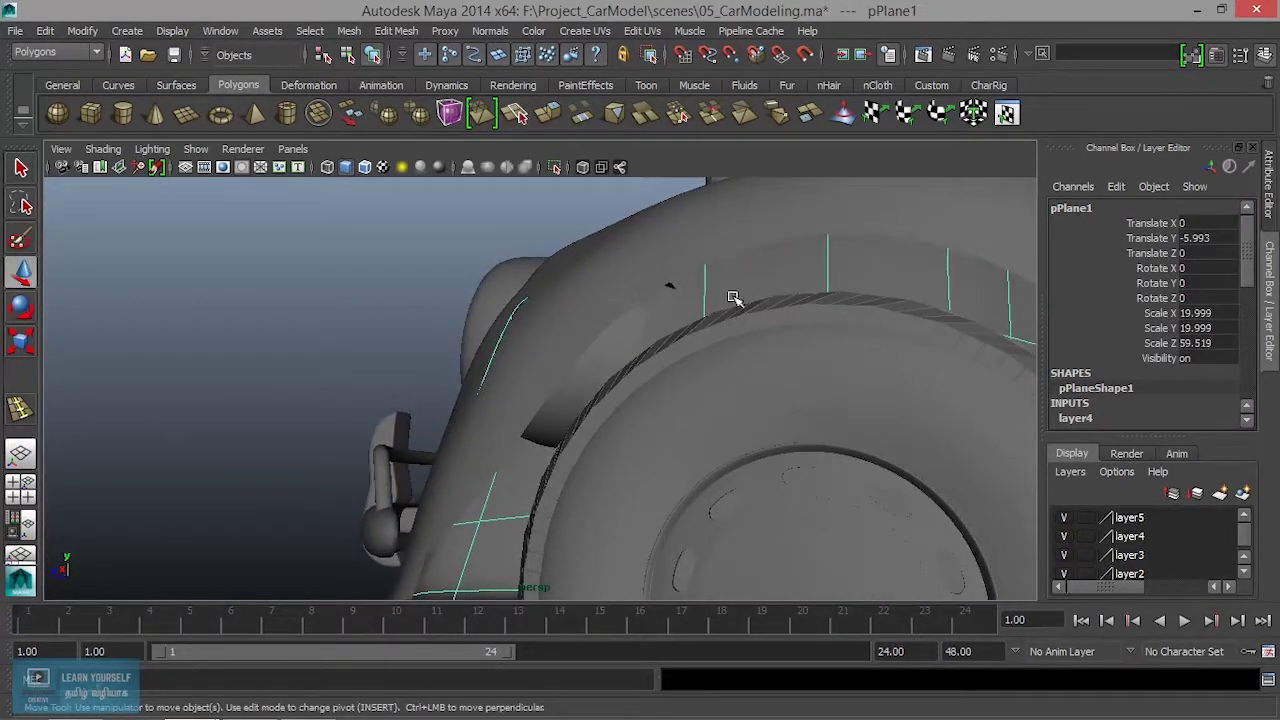
Nudge the vertex at the arch's front corner slightly to the right.
{"action": "right_click_drag", "start_coordinate": [733, 297], "coordinate": [660, 277]}
{"action": "left_click", "coordinate": [512, 301]}
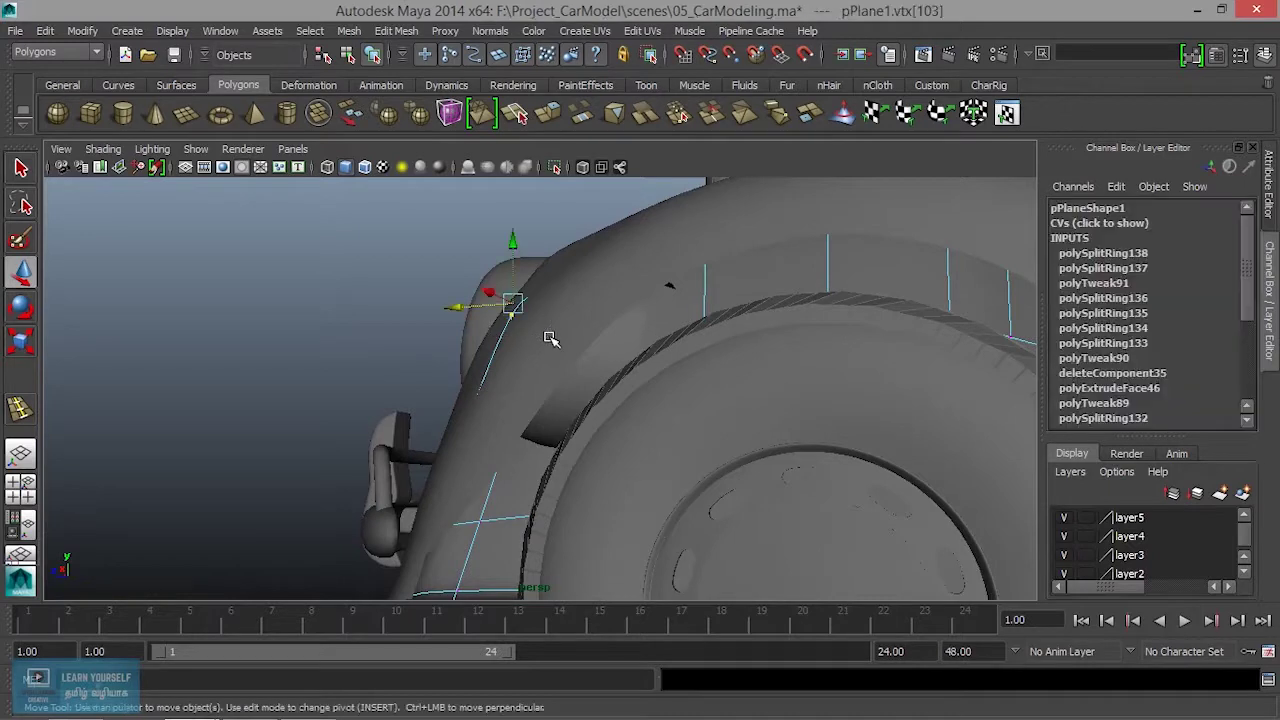
{"action": "mouse_move", "coordinate": [597, 350]}
{"action": "left_mouse_down", "text": "alt"}
{"action": "mouse_move", "coordinate": [526, 380]}
{"action": "mouse_move", "coordinate": [420, 398]}
{"action": "left_mouse_up", "text": "alt"}
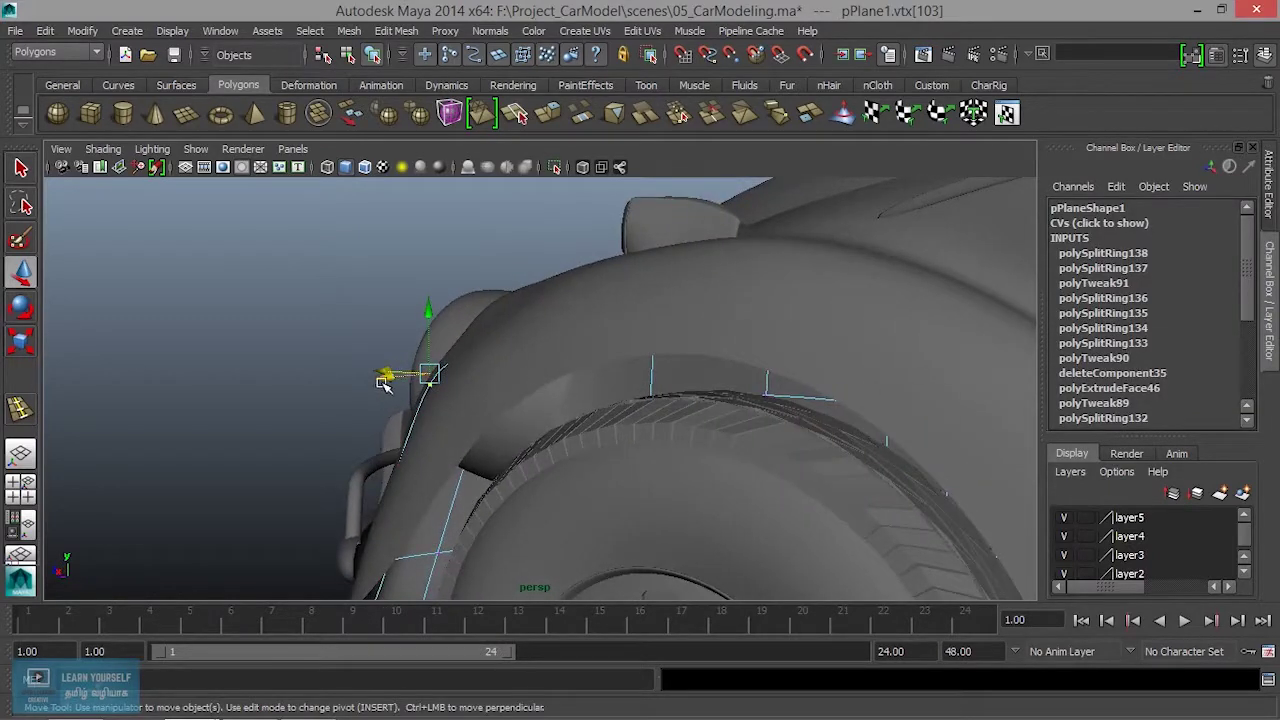
{"action": "mouse_move", "coordinate": [378, 451]}
{"action": "left_mouse_down", "text": "alt"}
{"action": "mouse_move", "coordinate": [370, 482]}
{"action": "mouse_move", "coordinate": [598, 469]}
{"action": "left_mouse_up", "text": "alt"}
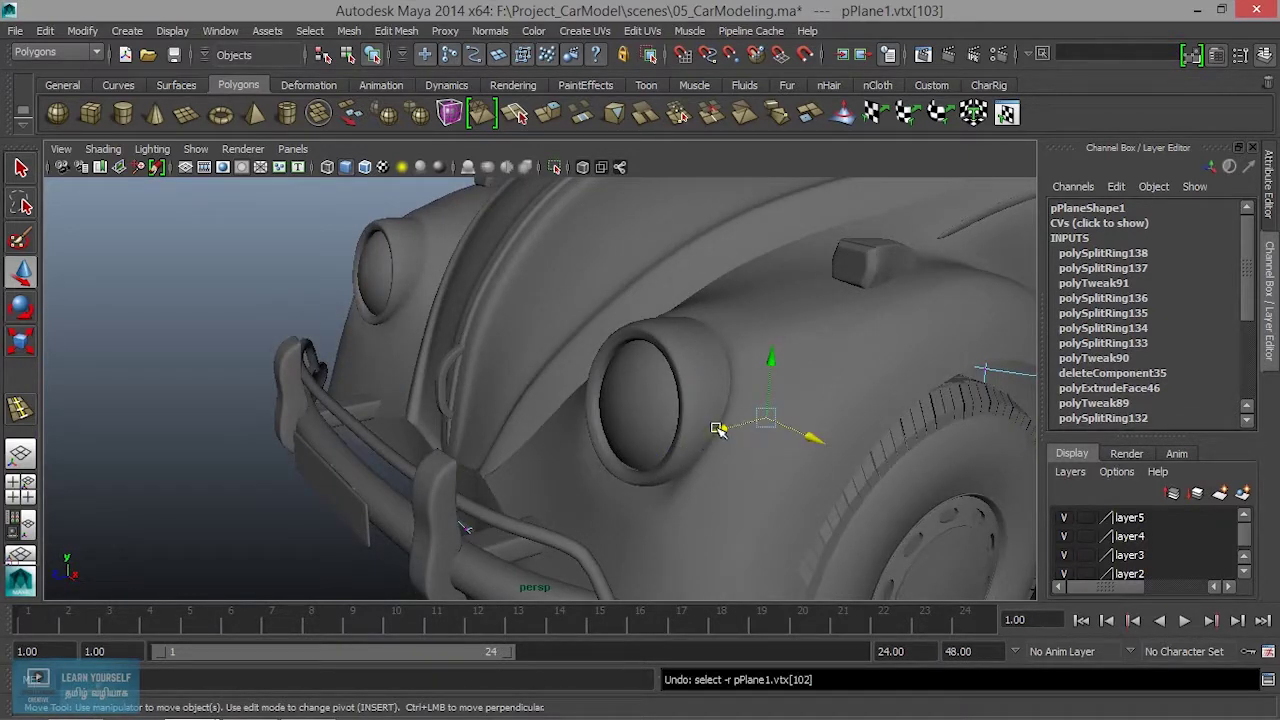
{"action": "middle_click_drag", "start_coordinate": [718, 432], "coordinate": [724, 428]}
Inspect the wheel arch and bumper edge from low angles, then clear the vertex selection.
{"action": "mouse_move", "coordinate": [721, 428]}
{"action": "left_mouse_down", "text": "alt"}
{"action": "mouse_move", "coordinate": [451, 297]}
{"action": "mouse_move", "coordinate": [417, 266]}
{"action": "mouse_move", "coordinate": [380, 266]}
{"action": "mouse_move", "coordinate": [441, 328]}
{"action": "left_mouse_up", "text": "alt"}
{"action": "right_click_drag", "start_coordinate": [441, 328], "coordinate": [671, 420], "text": "alt"}
{"action": "mouse_move", "coordinate": [671, 420]}
{"action": "left_mouse_down", "text": "alt"}
{"action": "mouse_move", "coordinate": [691, 354]}
{"action": "mouse_move", "coordinate": [677, 374]}
{"action": "left_mouse_up", "text": "alt"}
{"action": "right_click_drag", "start_coordinate": [677, 374], "coordinate": [817, 441], "text": "alt"}
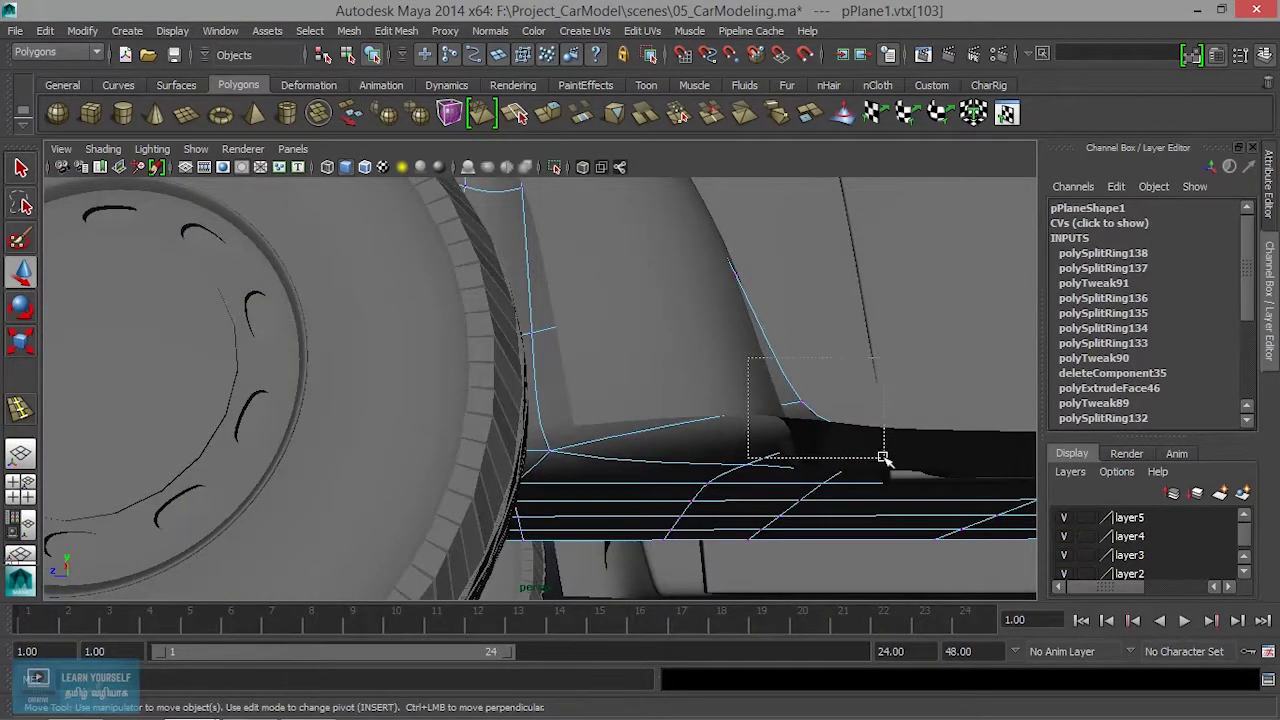
{"action": "mouse_move", "coordinate": [855, 480]}
{"action": "left_mouse_down", "text": "alt"}
{"action": "mouse_move", "coordinate": [891, 449]}
{"action": "mouse_move", "coordinate": [843, 517]}
{"action": "left_mouse_up", "text": "alt"}
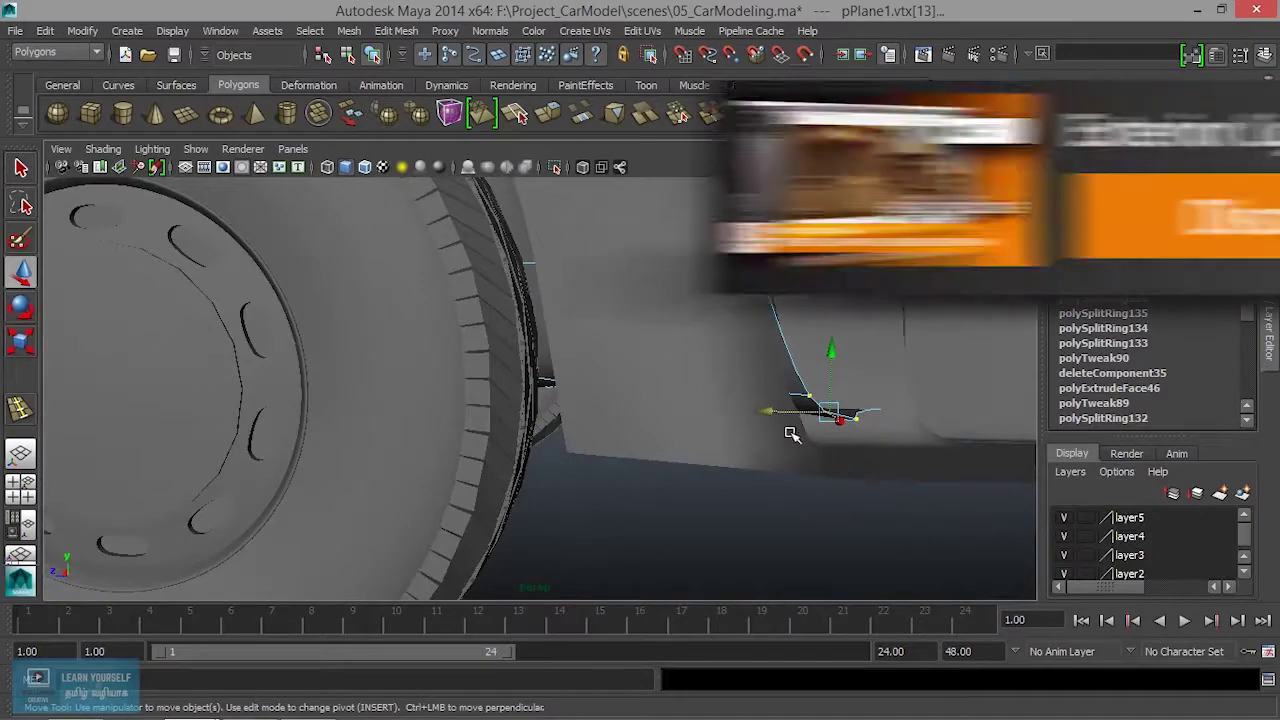
{"action": "mouse_move", "coordinate": [768, 413]}
{"action": "left_mouse_down", "text": "alt"}
{"action": "mouse_move", "coordinate": [794, 377]}
{"action": "mouse_move", "coordinate": [671, 486]}
{"action": "mouse_move", "coordinate": [635, 478]}
{"action": "mouse_move", "coordinate": [694, 474]}
{"action": "mouse_move", "coordinate": [657, 514]}
{"action": "mouse_move", "coordinate": [646, 554]}
{"action": "mouse_move", "coordinate": [729, 429]}
{"action": "mouse_move", "coordinate": [566, 383]}
{"action": "mouse_move", "coordinate": [417, 409]}
{"action": "mouse_move", "coordinate": [446, 305]}
{"action": "left_mouse_up", "text": "alt"}
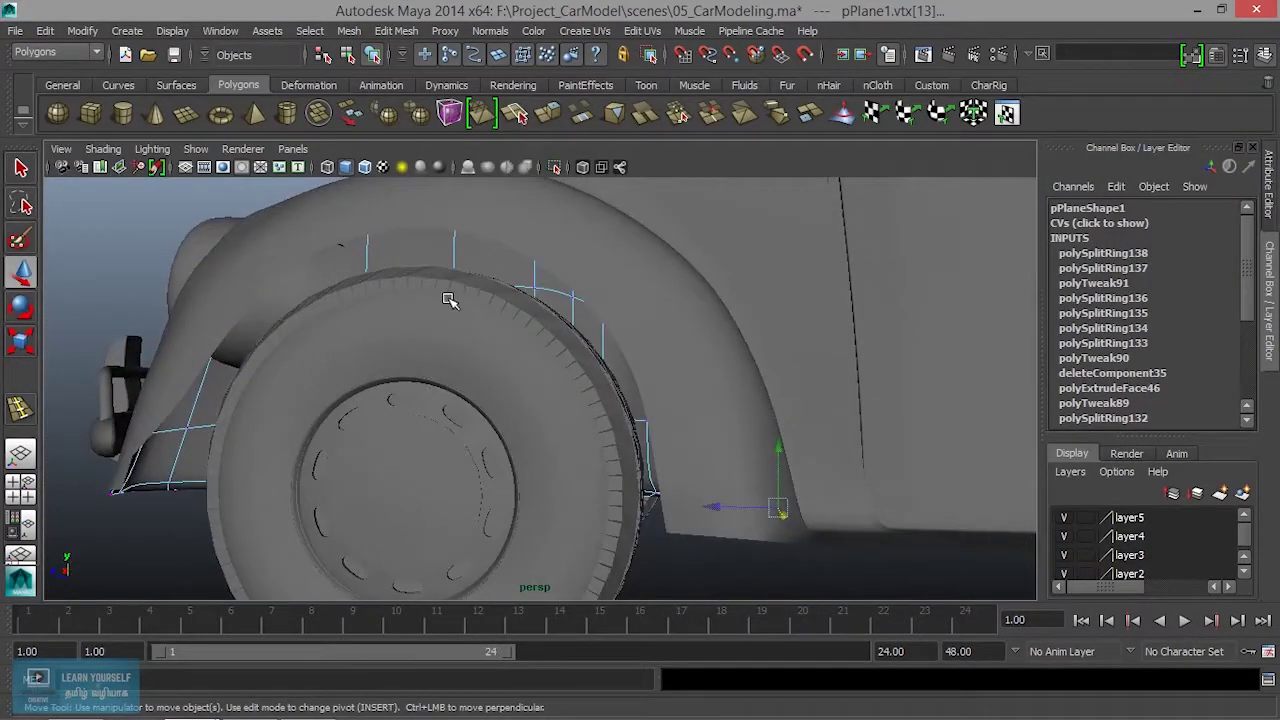
{"action": "right_click", "coordinate": [470, 257]}
{"action": "mouse_move", "coordinate": [548, 233]}
{"action": "left_mouse_down", "text": "alt"}
{"action": "mouse_move", "coordinate": [471, 360]}
{"action": "mouse_move", "coordinate": [300, 460]}
{"action": "left_mouse_up", "text": "alt"}
{"action": "left_click", "coordinate": [300, 460]}
{"action": "mouse_move", "coordinate": [486, 477]}
{"action": "left_mouse_down", "text": "alt"}
{"action": "mouse_move", "coordinate": [558, 413]}
{"action": "mouse_move", "coordinate": [651, 514]}
{"action": "mouse_move", "coordinate": [591, 449]}
{"action": "mouse_move", "coordinate": [409, 429]}
{"action": "mouse_move", "coordinate": [535, 529]}
{"action": "mouse_move", "coordinate": [577, 517]}
{"action": "mouse_move", "coordinate": [577, 423]}
{"action": "mouse_move", "coordinate": [540, 503]}
{"action": "mouse_move", "coordinate": [436, 488]}
{"action": "left_mouse_up", "text": "alt"}
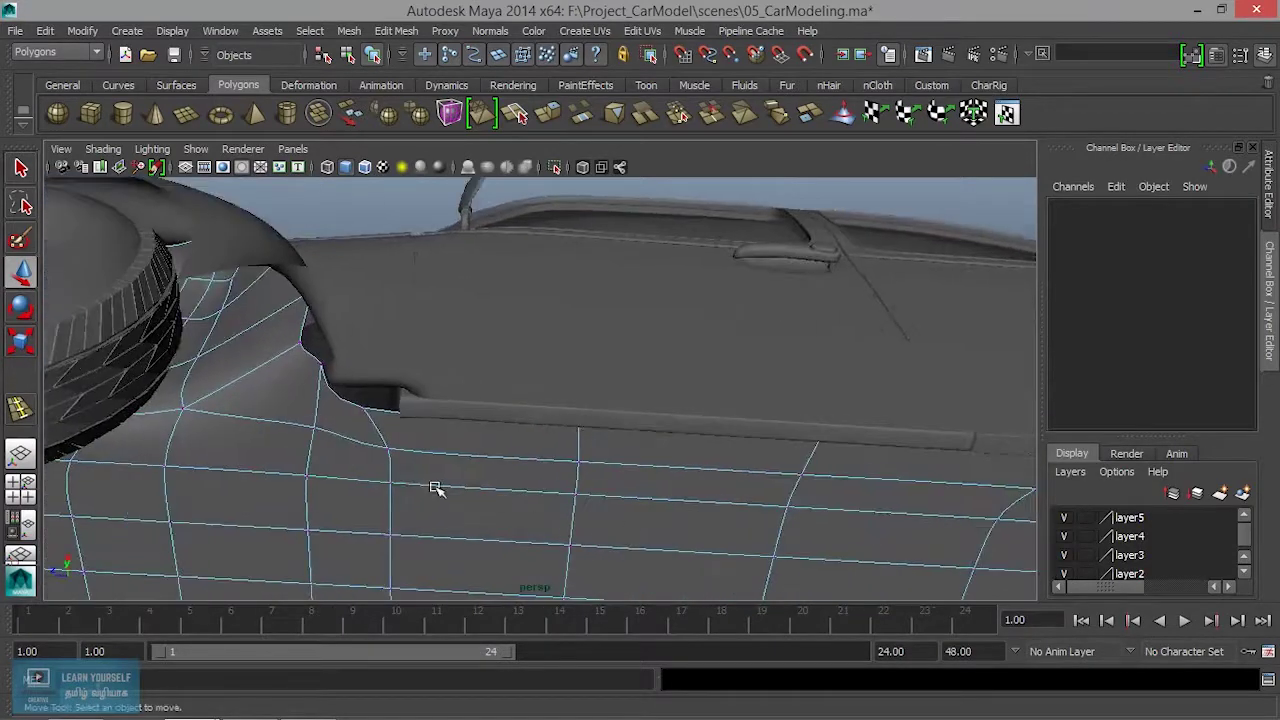
Slide vertex 17 outward under the door sill beside the arch, then return to object mode.
{"action": "left_click", "coordinate": [378, 415]}
{"action": "key", "text": "ctrl+z"}
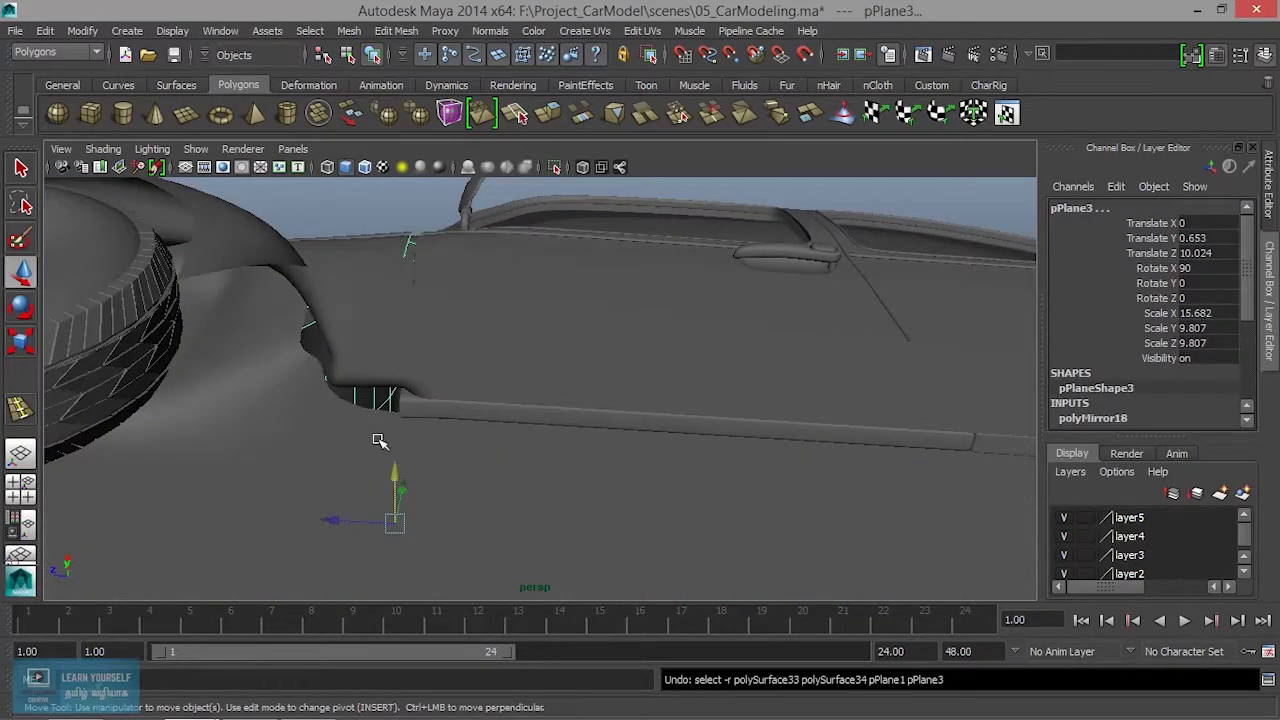
{"action": "left_click", "coordinate": [317, 418]}
{"action": "left_click_drag", "start_coordinate": [270, 422], "coordinate": [289, 416]}
{"action": "mouse_move", "coordinate": [425, 490]}
{"action": "left_mouse_down", "text": "alt"}
{"action": "mouse_move", "coordinate": [720, 517]}
{"action": "mouse_move", "coordinate": [229, 494]}
{"action": "mouse_move", "coordinate": [514, 500]}
{"action": "mouse_move", "coordinate": [540, 449]}
{"action": "mouse_move", "coordinate": [557, 500]}
{"action": "mouse_move", "coordinate": [500, 357]}
{"action": "mouse_move", "coordinate": [778, 388]}
{"action": "mouse_move", "coordinate": [814, 349]}
{"action": "mouse_move", "coordinate": [743, 371]}
{"action": "left_mouse_up", "text": "alt"}
{"action": "right_click", "coordinate": [758, 293]}
{"action": "left_click", "coordinate": [865, 270]}
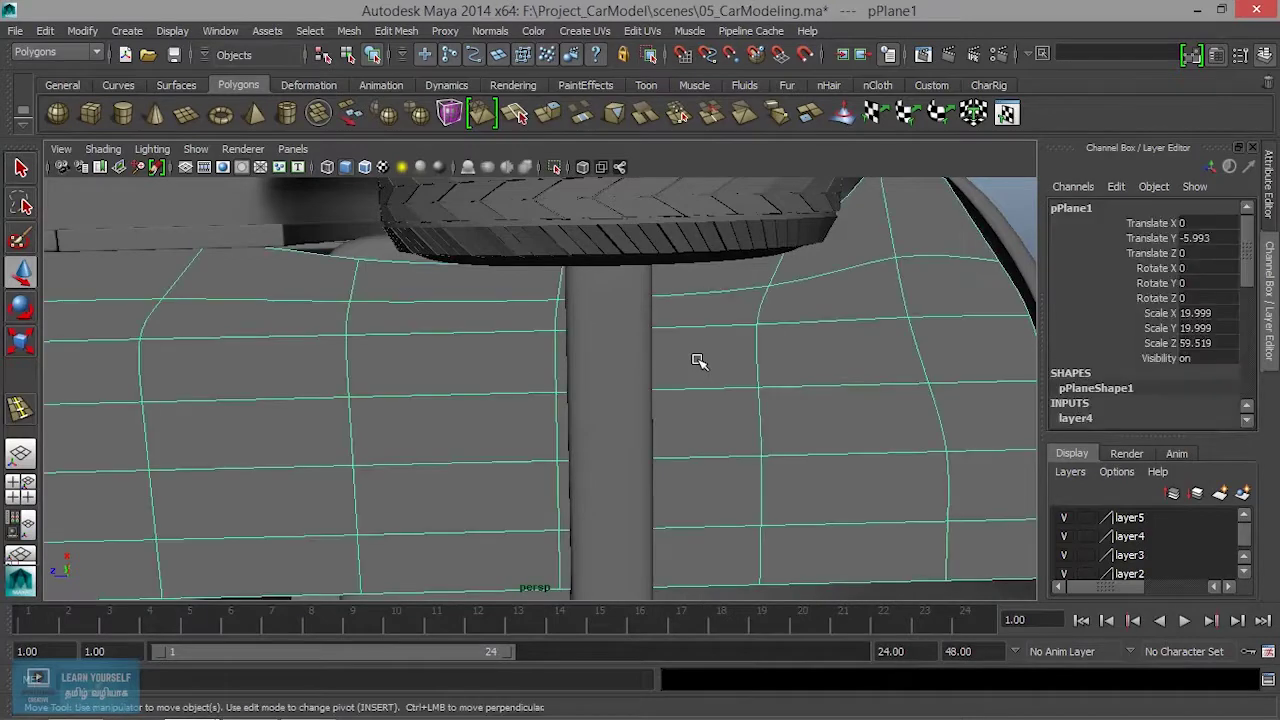
{"action": "left_click", "coordinate": [396, 30]}
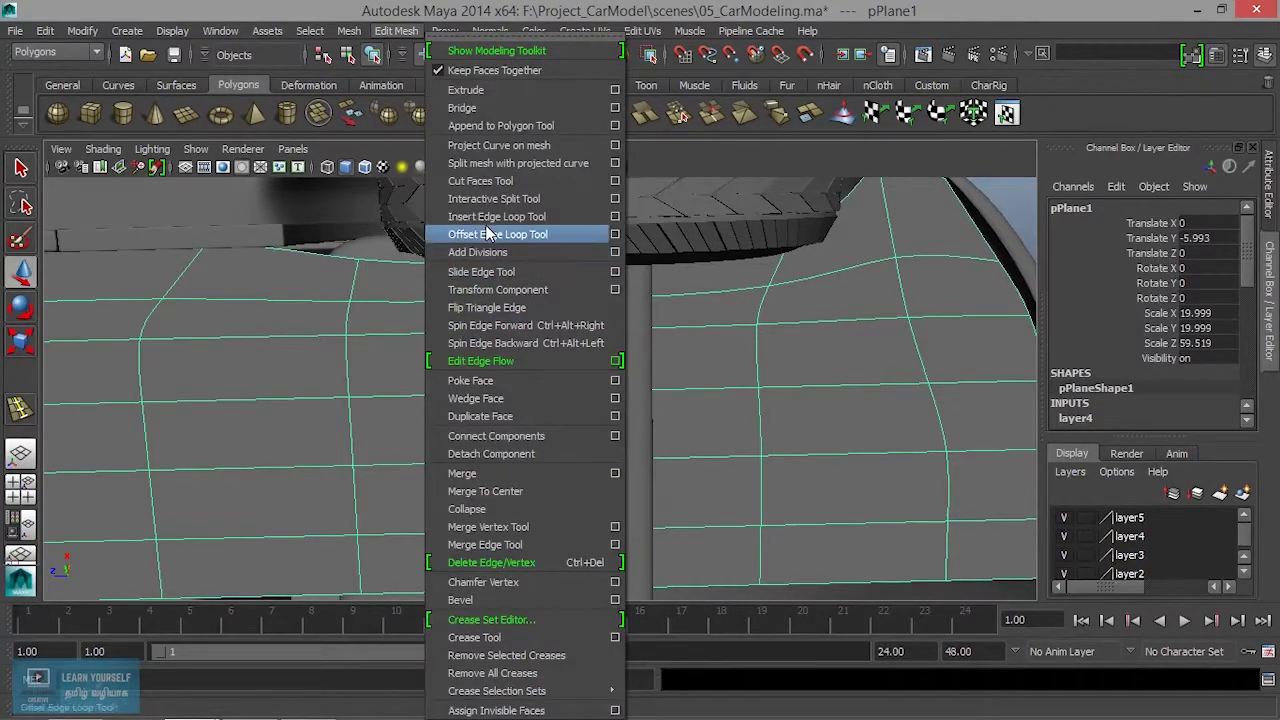
Insert four vertical edge loops across the pan skirt, beside the tyre and near the arch edge.
{"action": "left_click", "coordinate": [497, 216]}
{"action": "left_click_drag", "start_coordinate": [427, 337], "coordinate": [433, 331]}
{"action": "left_click", "coordinate": [494, 334]}
{"action": "left_click_drag", "start_coordinate": [667, 325], "coordinate": [622, 327]}
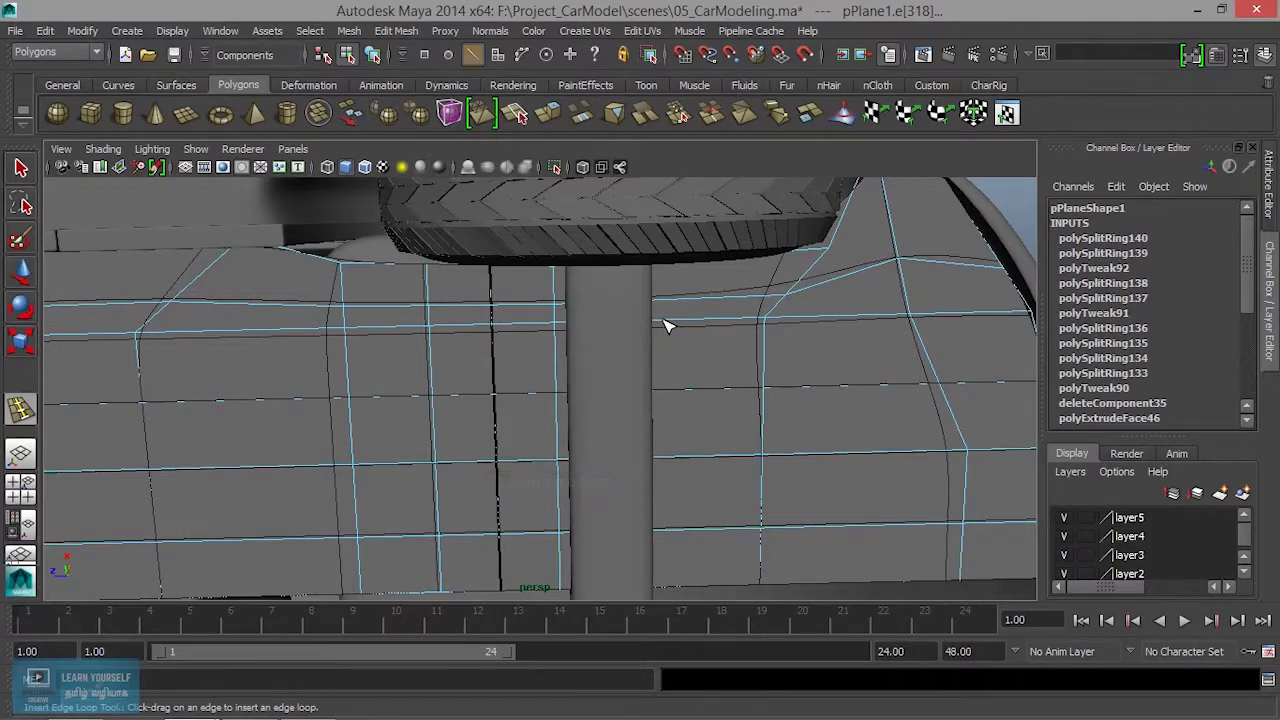
{"action": "left_click", "coordinate": [706, 323]}
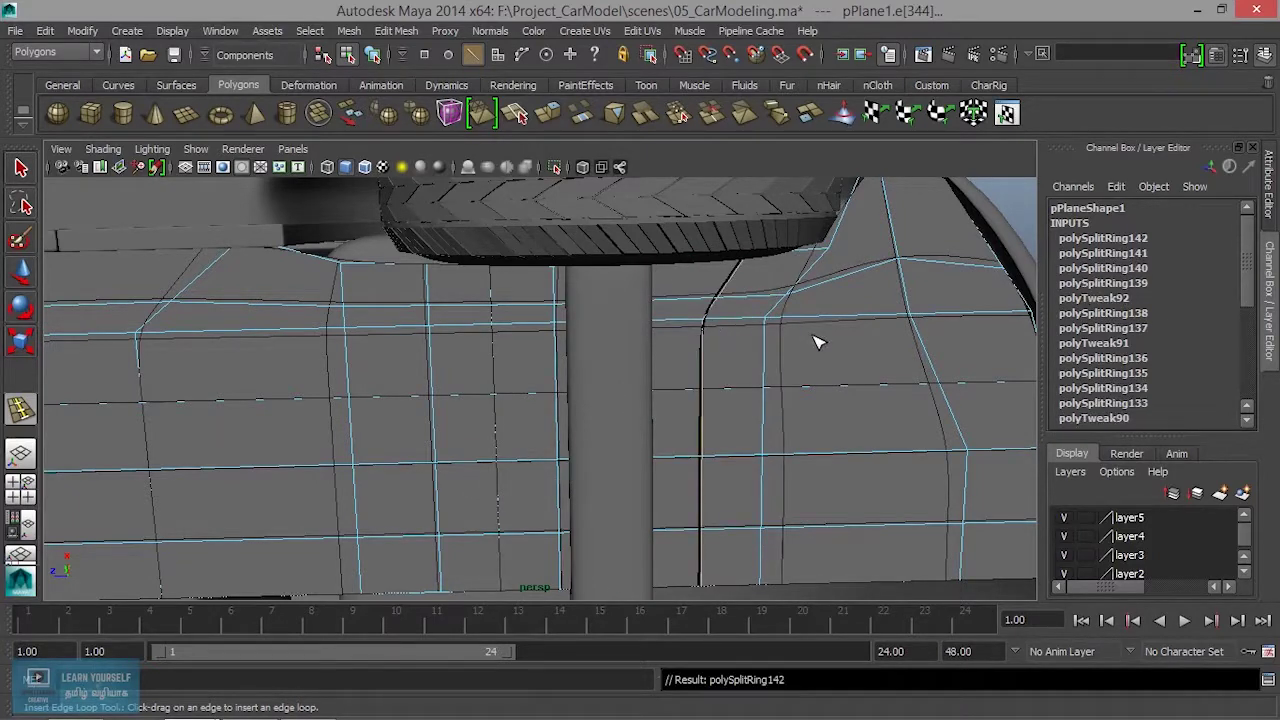
{"action": "scroll", "coordinate": [868, 354], "scroll_direction": "down", "scroll_amount": 3}
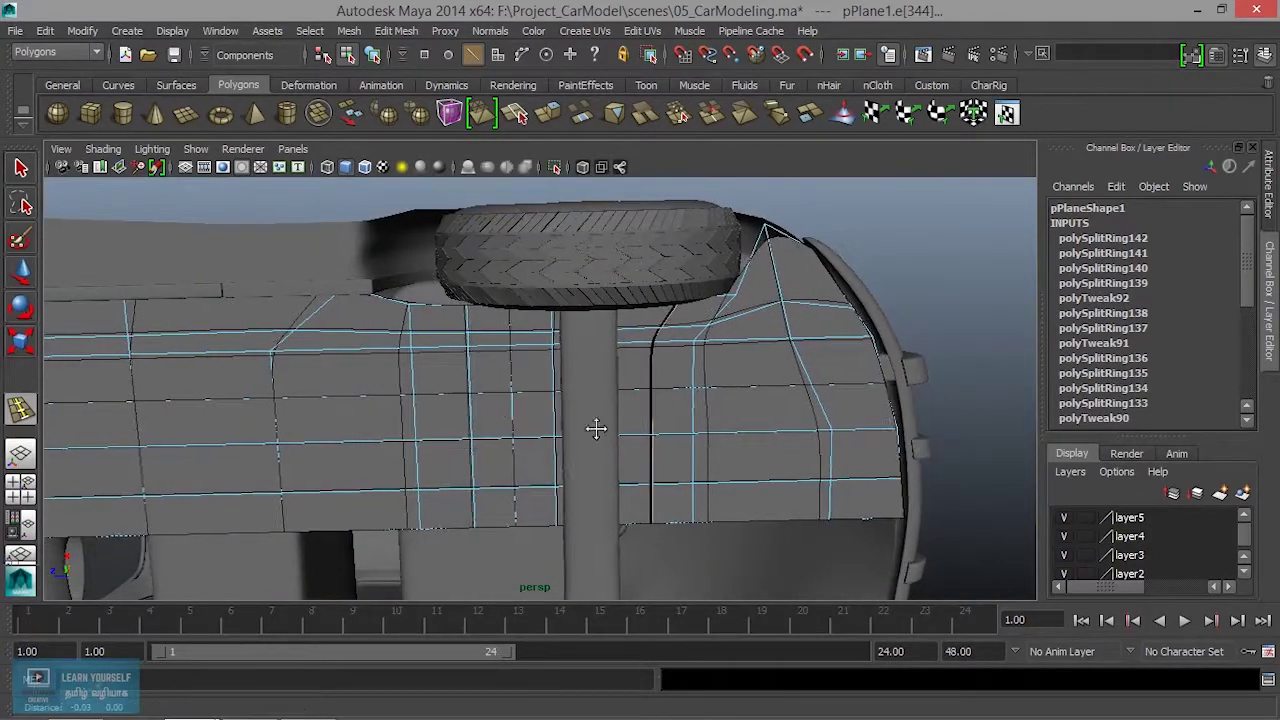
{"action": "middle_click_drag", "start_coordinate": [529, 409], "coordinate": [707, 441], "text": "alt"}
{"action": "left_click_drag", "start_coordinate": [707, 441], "coordinate": [745, 480], "text": "alt"}
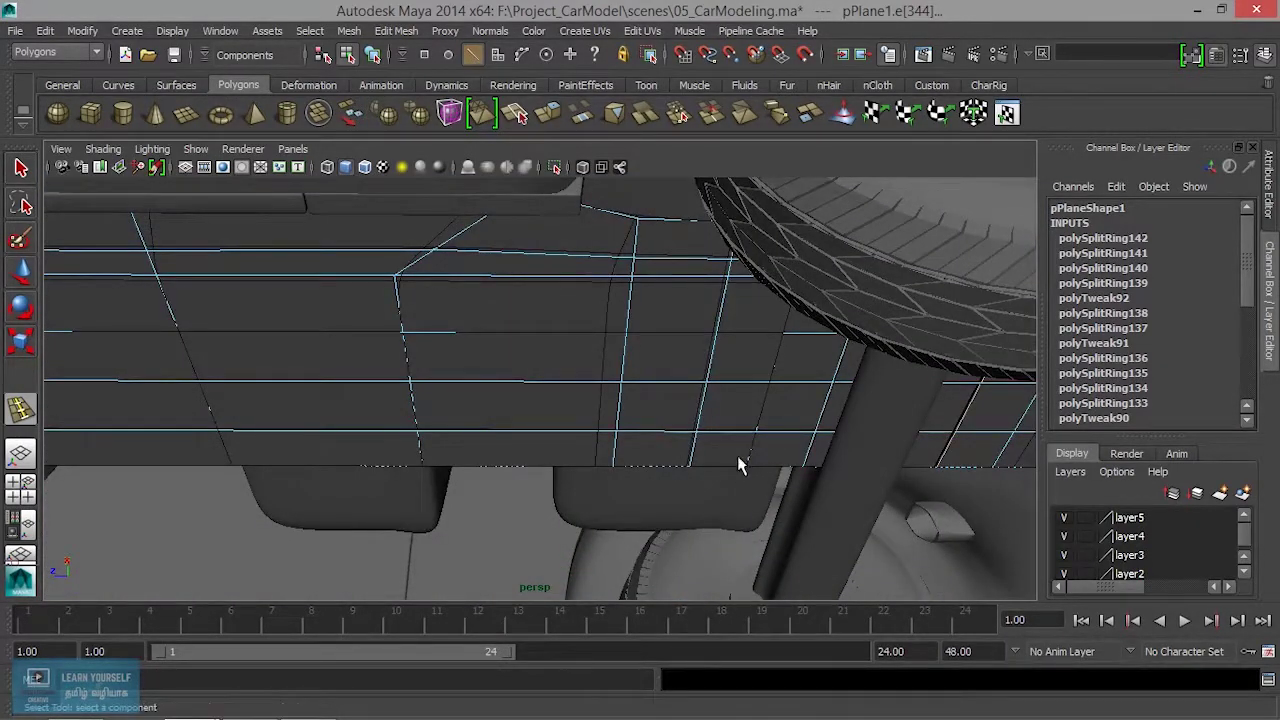
Switch to face selection on the floor pan and pick a face beside the wheel.
{"action": "key", "text": "q"}
{"action": "right_click_drag", "start_coordinate": [709, 292], "coordinate": [723, 290]}
{"action": "left_click", "coordinate": [645, 356]}
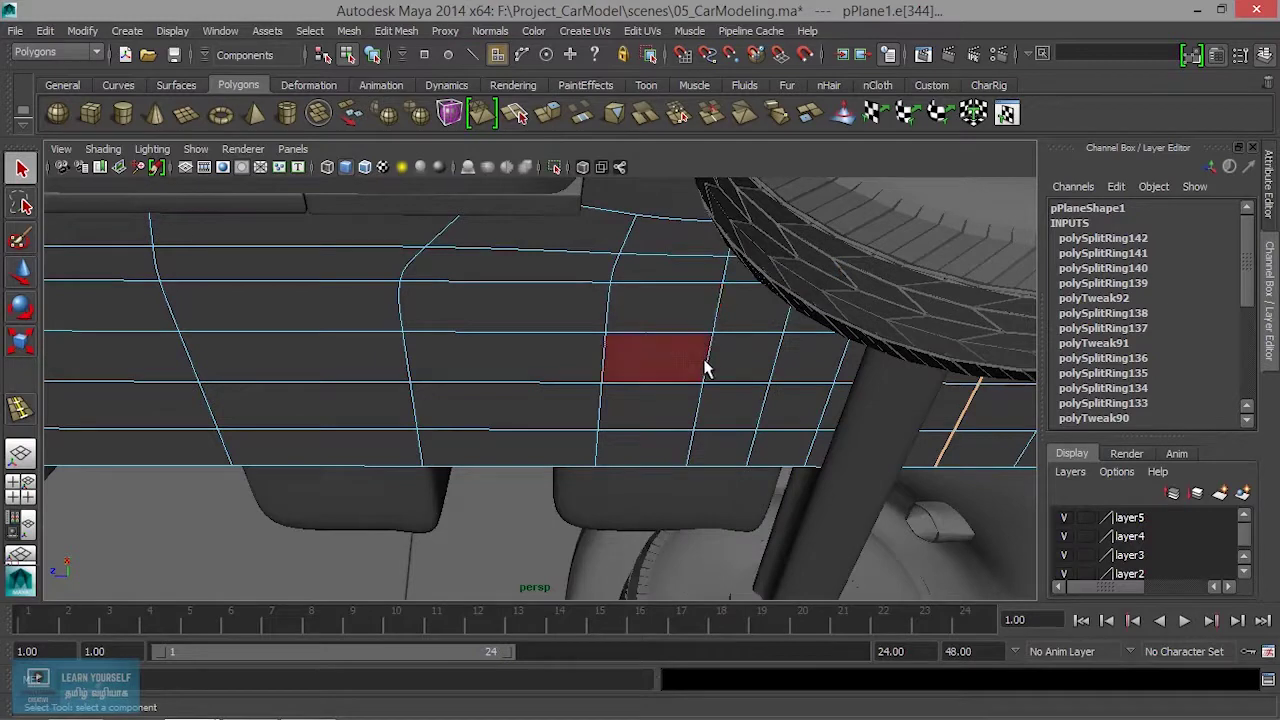
{"action": "left_click_drag", "start_coordinate": [645, 356], "coordinate": [574, 339], "text": "alt"}
{"action": "left_click", "coordinate": [594, 378]}
{"action": "mouse_move", "coordinate": [636, 345]}
{"action": "left_mouse_down", "text": "alt"}
{"action": "mouse_move", "coordinate": [629, 277]}
{"action": "mouse_move", "coordinate": [587, 437]}
{"action": "left_mouse_up", "text": "alt"}
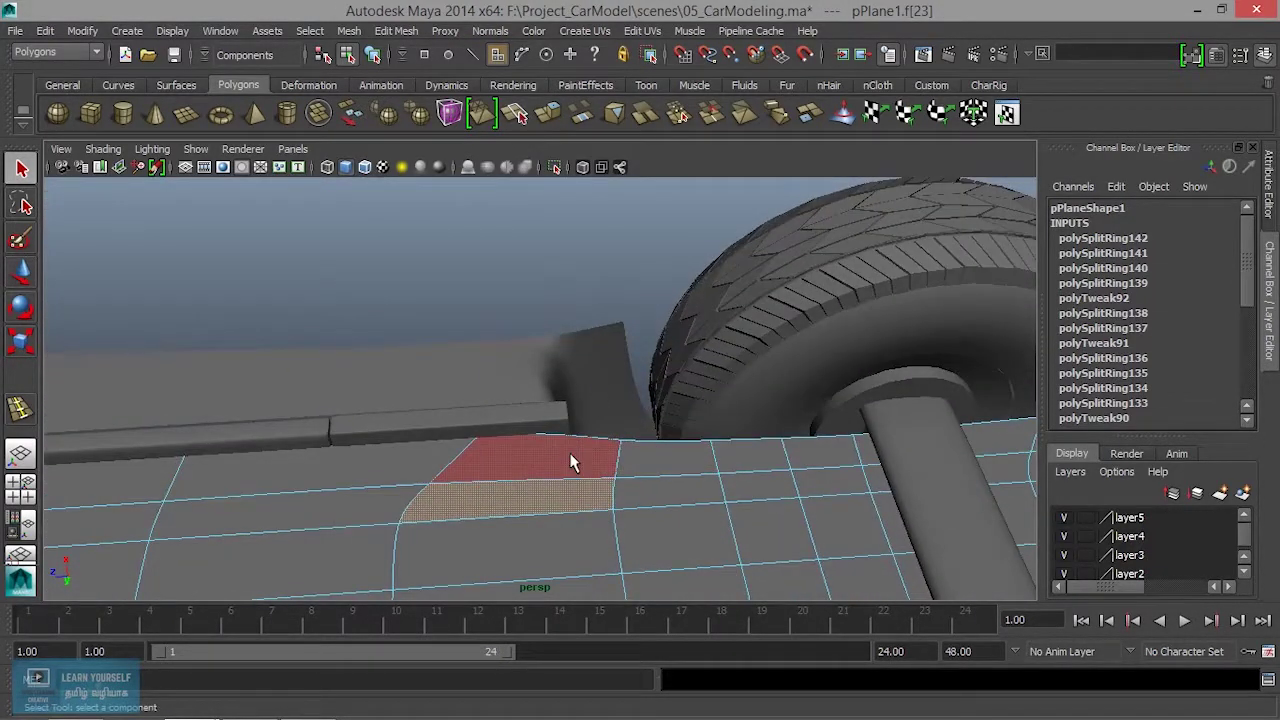
Select edge faces f[67] to f[70] along the wheel arch and extrude them.
{"action": "left_click", "coordinate": [572, 462]}
{"action": "left_click_drag", "start_coordinate": [674, 480], "coordinate": [514, 443], "text": "alt"}
{"action": "left_click", "coordinate": [514, 443], "text": "shift"}
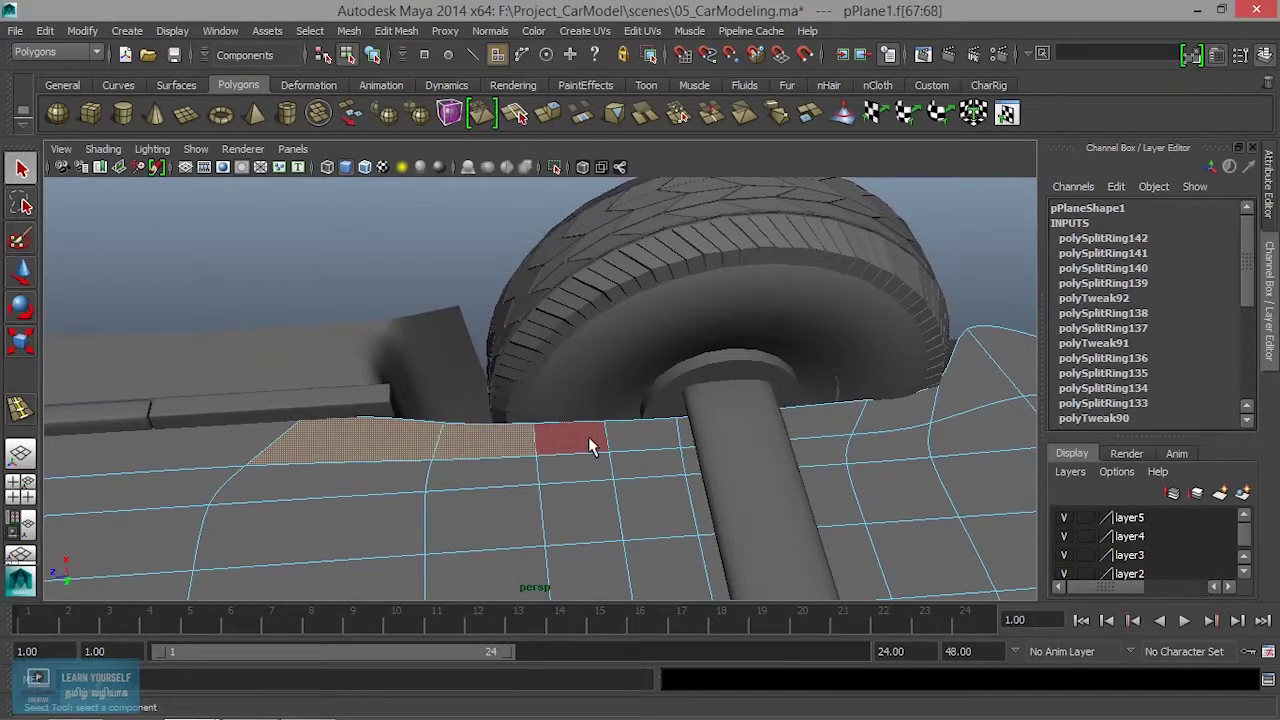
{"action": "left_click", "coordinate": [590, 445], "text": "shift"}
{"action": "left_click", "coordinate": [725, 425], "text": "shift"}
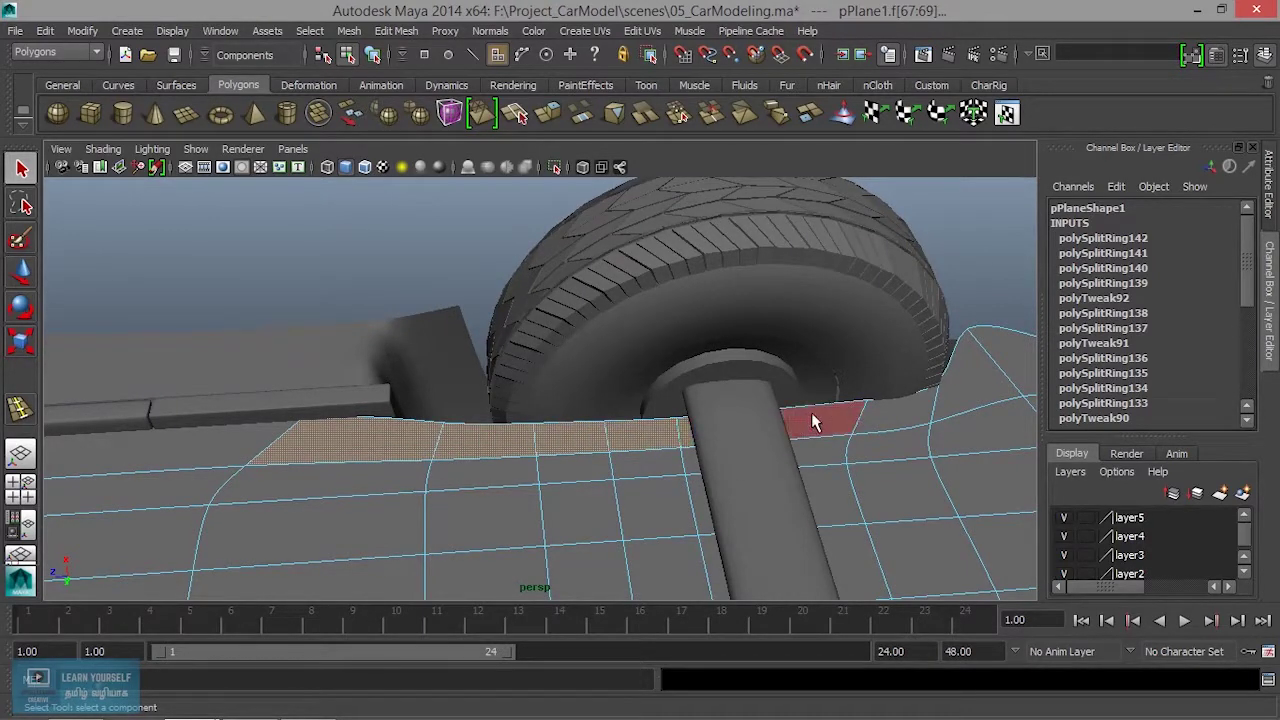
{"action": "mouse_move", "coordinate": [865, 417]}
{"action": "left_mouse_down", "text": "alt"}
{"action": "mouse_move", "coordinate": [692, 458]}
{"action": "mouse_move", "coordinate": [894, 457]}
{"action": "mouse_move", "coordinate": [486, 517]}
{"action": "mouse_move", "coordinate": [511, 600]}
{"action": "mouse_move", "coordinate": [425, 402]}
{"action": "mouse_move", "coordinate": [486, 400]}
{"action": "mouse_move", "coordinate": [463, 197]}
{"action": "left_mouse_up", "text": "alt"}
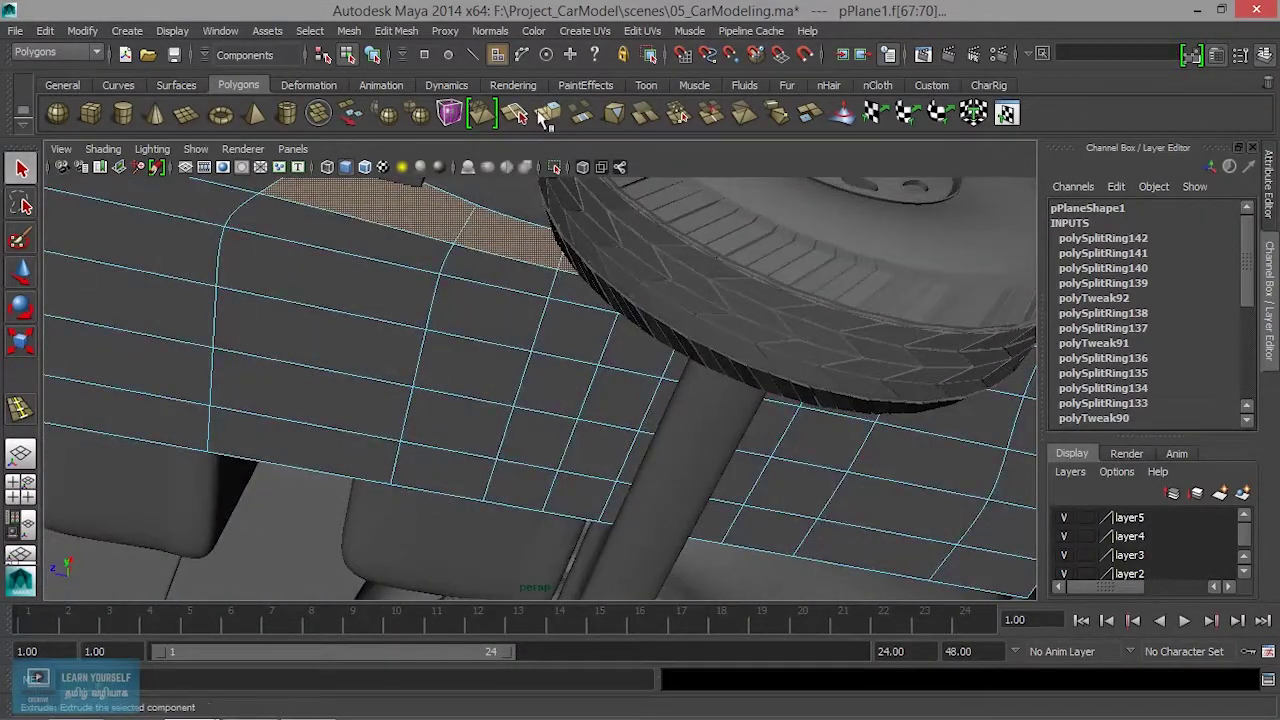
{"action": "key", "text": "ctrl+e"}
{"action": "mouse_move", "coordinate": [573, 293]}
{"action": "left_mouse_down", "text": "alt"}
{"action": "mouse_move", "coordinate": [557, 360]}
{"action": "mouse_move", "coordinate": [500, 463]}
{"action": "mouse_move", "coordinate": [429, 434]}
{"action": "mouse_move", "coordinate": [440, 437]}
{"action": "left_mouse_up", "text": "alt"}
Pull the extruded faces upward along the fender as a four-division skirt.
{"action": "mouse_move", "coordinate": [430, 385]}
{"action": "left_mouse_down"}
{"action": "mouse_move", "coordinate": [443, 263]}
{"action": "mouse_move", "coordinate": [457, 300]}
{"action": "mouse_move", "coordinate": [431, 240]}
{"action": "mouse_move", "coordinate": [430, 185]}
{"action": "mouse_move", "coordinate": [491, 366]}
{"action": "mouse_move", "coordinate": [411, 340]}
{"action": "mouse_move", "coordinate": [345, 352]}
{"action": "mouse_move", "coordinate": [571, 471]}
{"action": "mouse_move", "coordinate": [560, 465]}
{"action": "left_mouse_up"}
{"action": "key", "text": "1"}
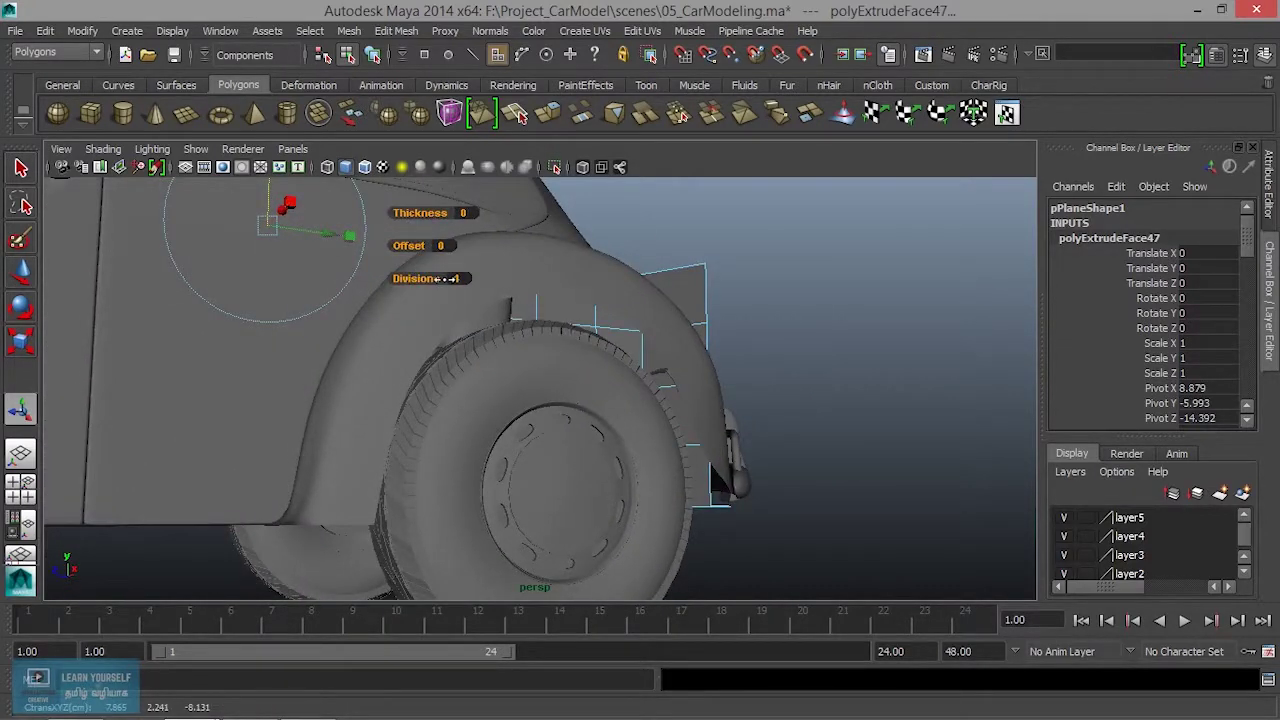
{"action": "left_click_drag", "start_coordinate": [602, 357], "coordinate": [492, 373], "text": "alt"}
Return to object mode and isolate the floor pan on its own in the view.
{"action": "right_click", "coordinate": [645, 300]}
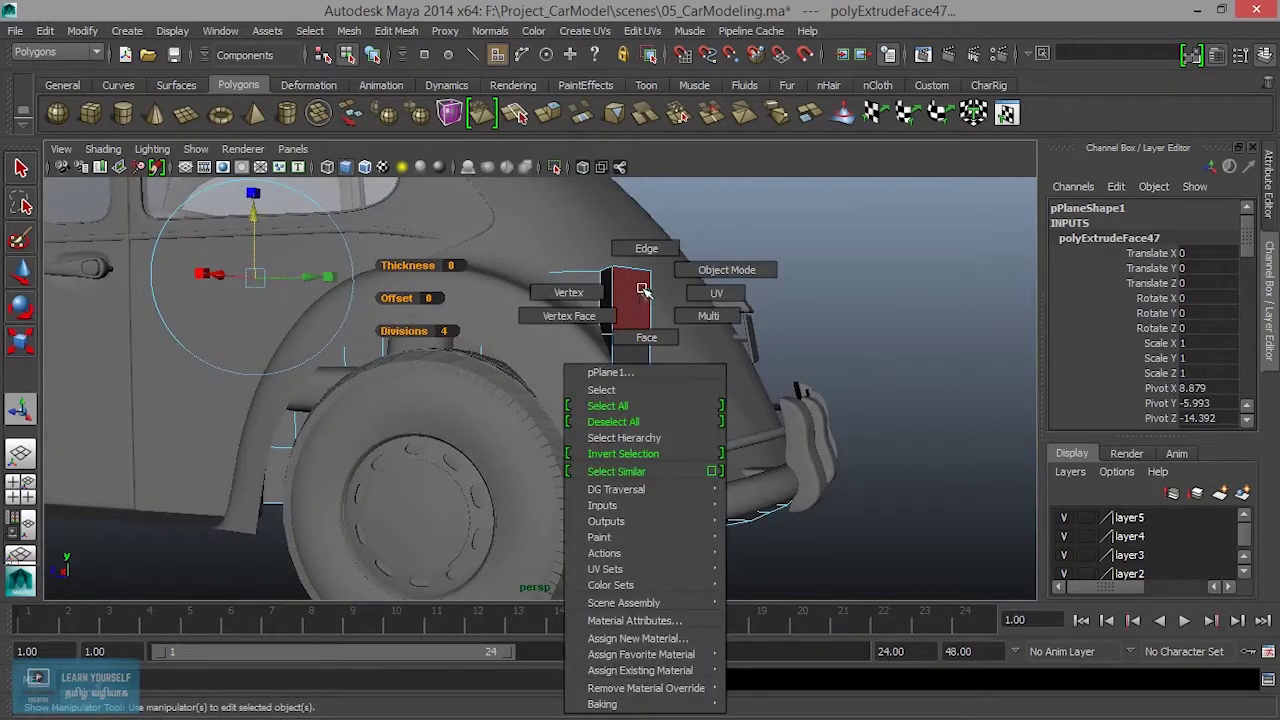
{"action": "left_click", "coordinate": [584, 291]}
{"action": "right_click", "coordinate": [604, 305]}
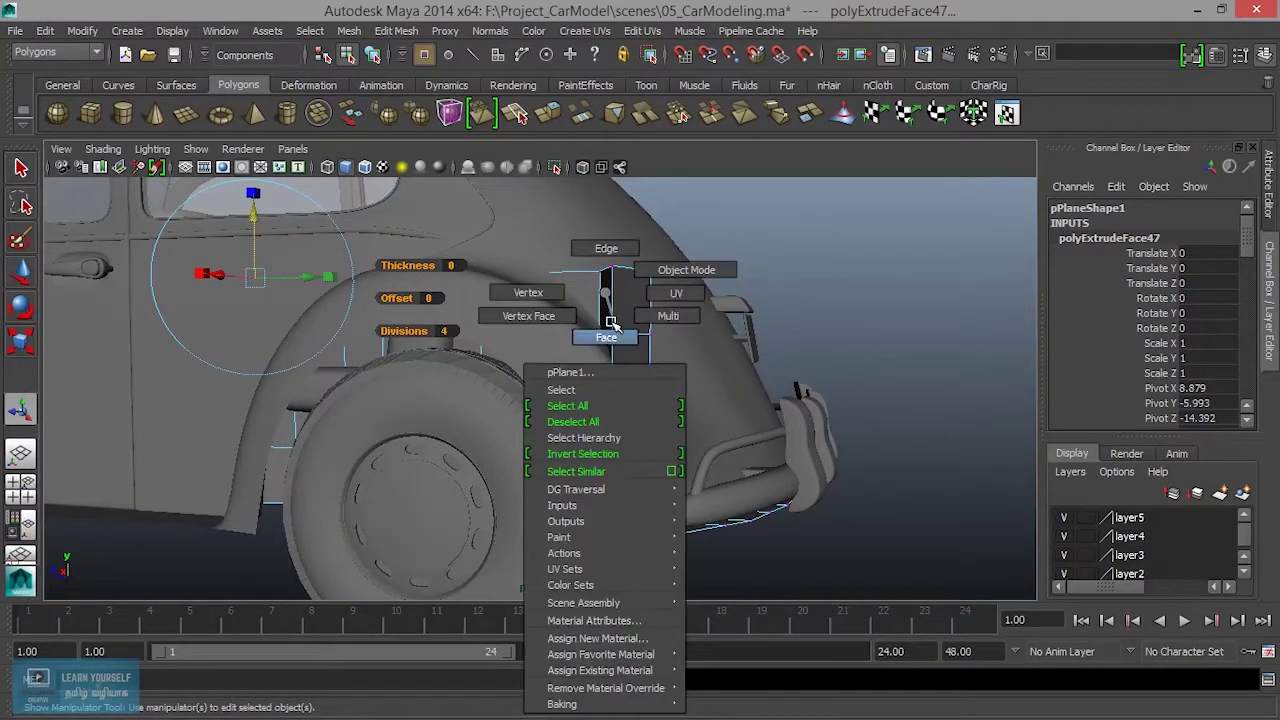
{"action": "left_click_drag", "start_coordinate": [586, 405], "coordinate": [636, 360], "text": "alt"}
{"action": "right_click", "coordinate": [670, 283]}
{"action": "left_click", "coordinate": [737, 254]}
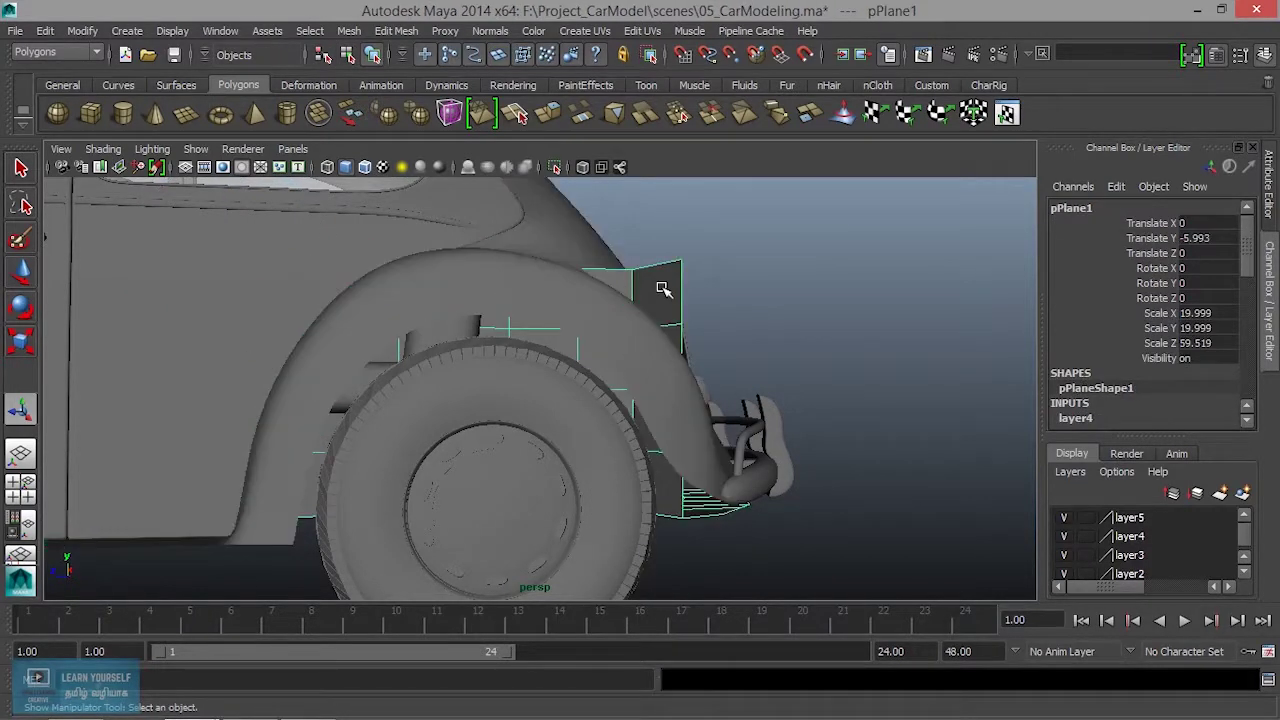
{"action": "left_click", "coordinate": [554, 168]}
{"action": "mouse_move", "coordinate": [368, 465]}
{"action": "left_mouse_down", "text": "alt"}
{"action": "mouse_move", "coordinate": [466, 506]}
{"action": "mouse_move", "coordinate": [529, 391]}
{"action": "mouse_move", "coordinate": [414, 452]}
{"action": "left_mouse_up", "text": "alt"}
{"action": "right_click", "coordinate": [578, 315]}
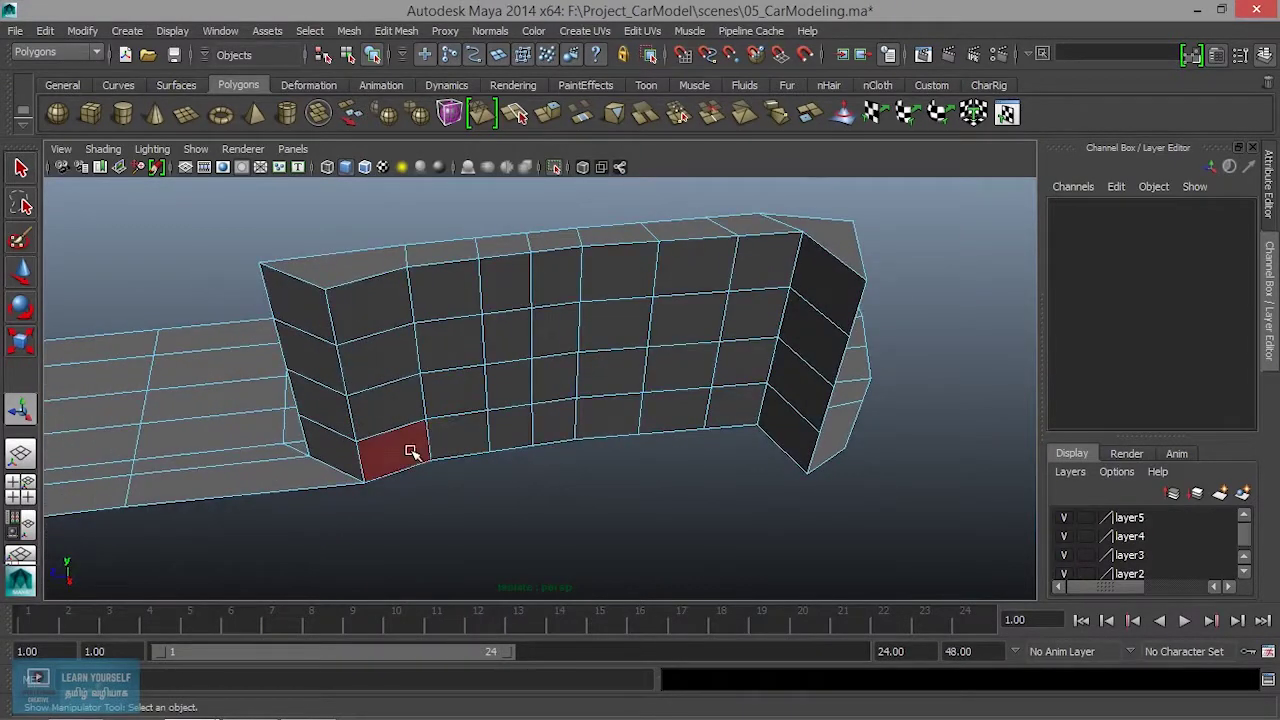
Loop-select the ring of extruded side faces and delete it.
{"action": "left_click", "coordinate": [414, 452]}
{"action": "double_click", "coordinate": [782, 438], "text": "shift"}
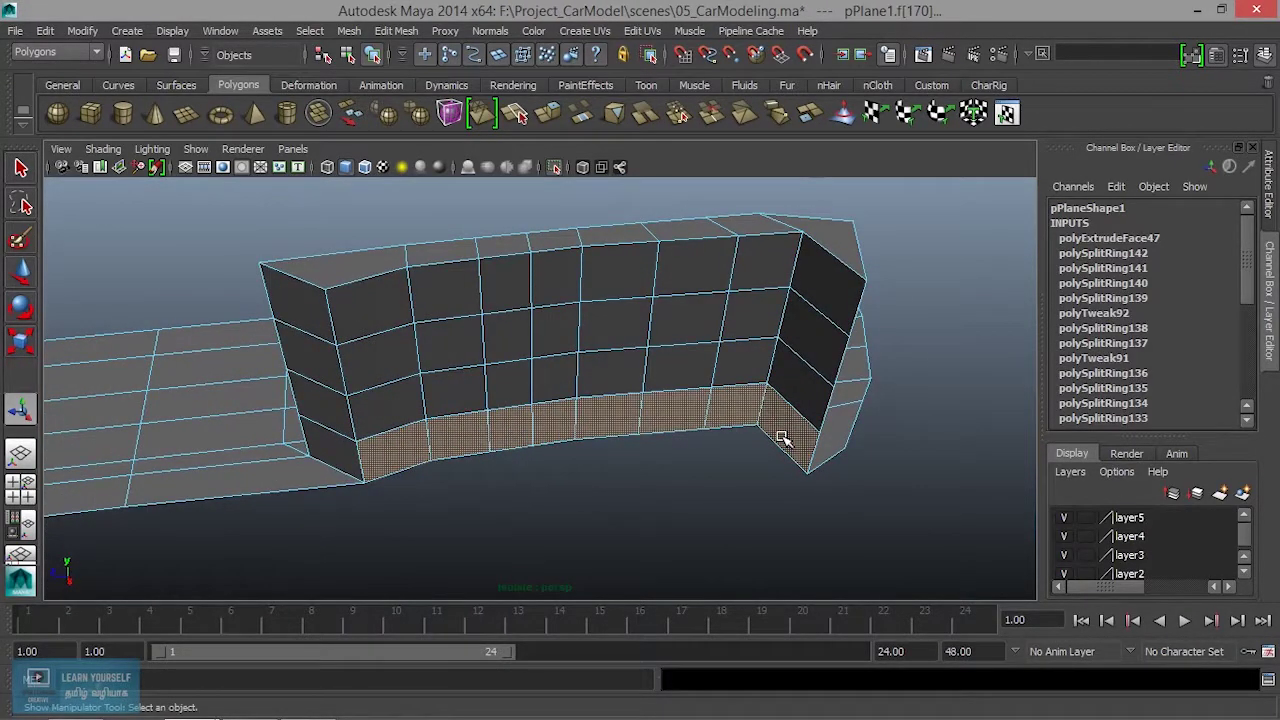
{"action": "double_click", "coordinate": [820, 285], "text": "shift"}
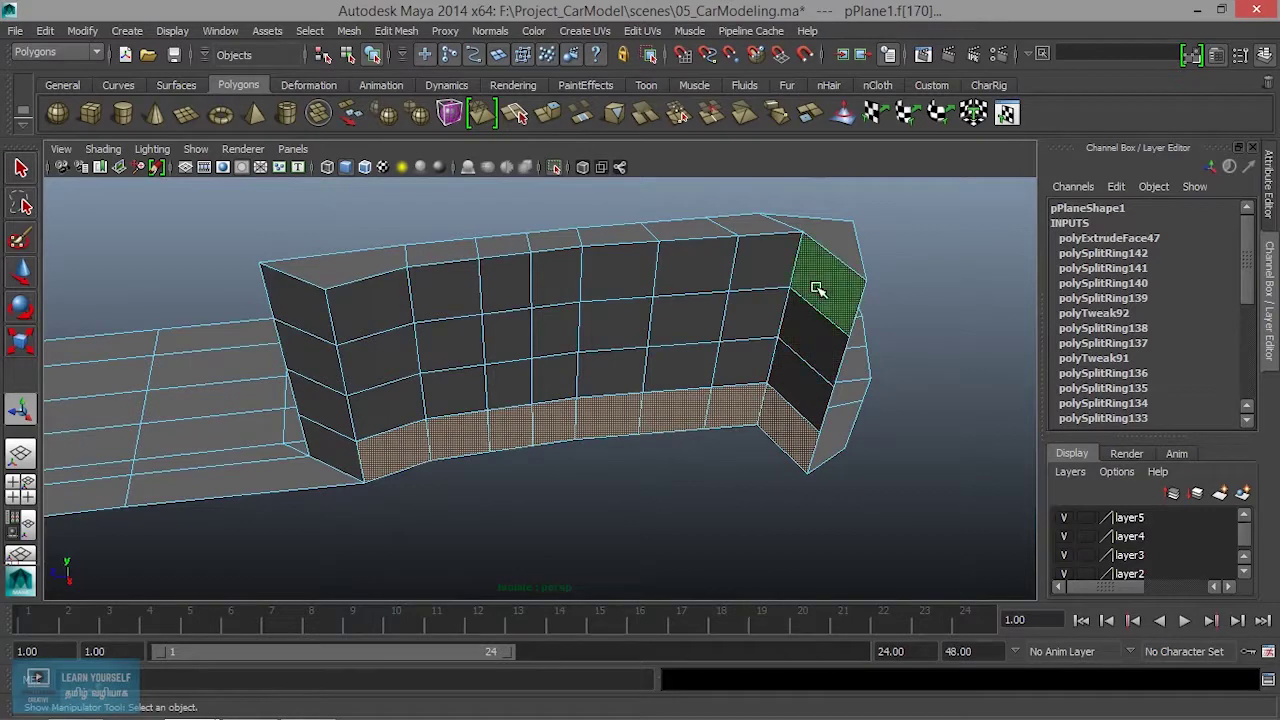
{"action": "double_click", "coordinate": [392, 292], "text": "shift"}
{"action": "key", "text": "Delete"}
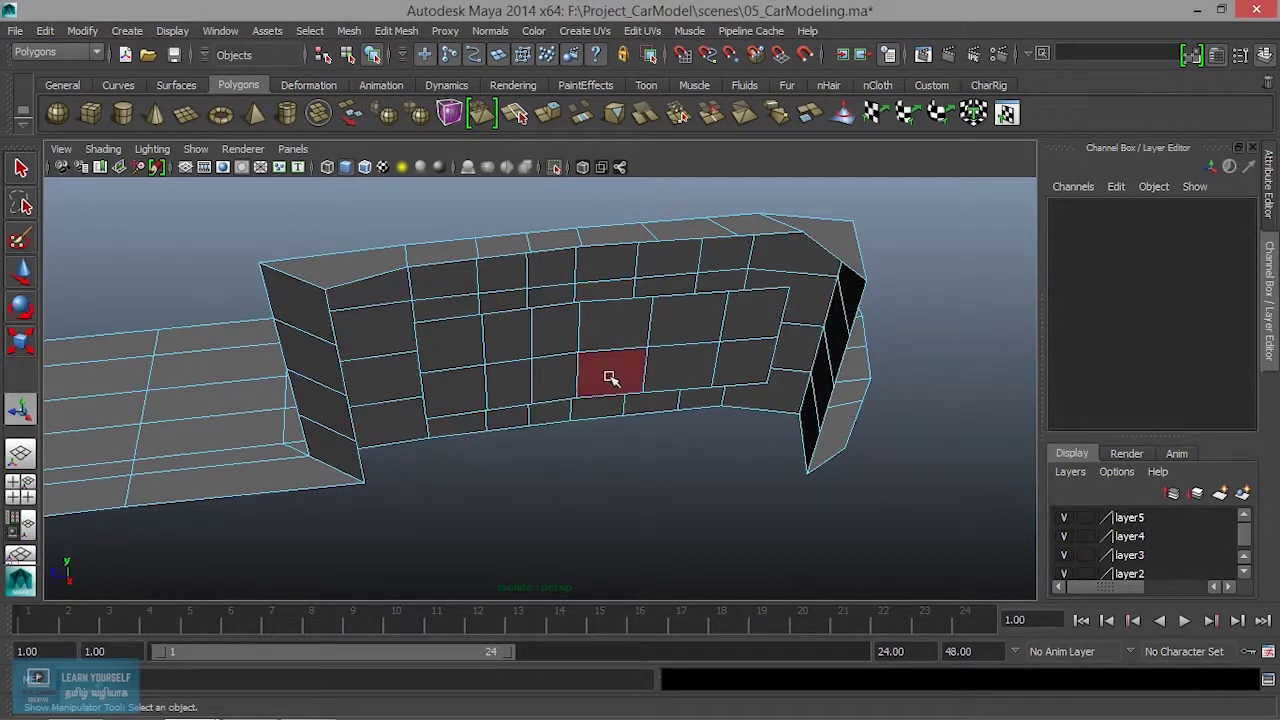
Tumble the view and marquee-select the vertices at the skirt's corner.
{"action": "mouse_move", "coordinate": [536, 441]}
{"action": "left_mouse_down", "text": "alt"}
{"action": "mouse_move", "coordinate": [503, 471]}
{"action": "mouse_move", "coordinate": [549, 454]}
{"action": "mouse_move", "coordinate": [537, 391]}
{"action": "mouse_move", "coordinate": [633, 440]}
{"action": "mouse_move", "coordinate": [666, 437]}
{"action": "mouse_move", "coordinate": [571, 337]}
{"action": "left_mouse_up", "text": "alt"}
{"action": "right_click_drag", "start_coordinate": [571, 337], "coordinate": [500, 317]}
{"action": "mouse_move", "coordinate": [500, 317]}
{"action": "left_mouse_down", "text": "alt"}
{"action": "mouse_move", "coordinate": [497, 371]}
{"action": "mouse_move", "coordinate": [517, 343]}
{"action": "mouse_move", "coordinate": [516, 400]}
{"action": "left_mouse_up", "text": "alt"}
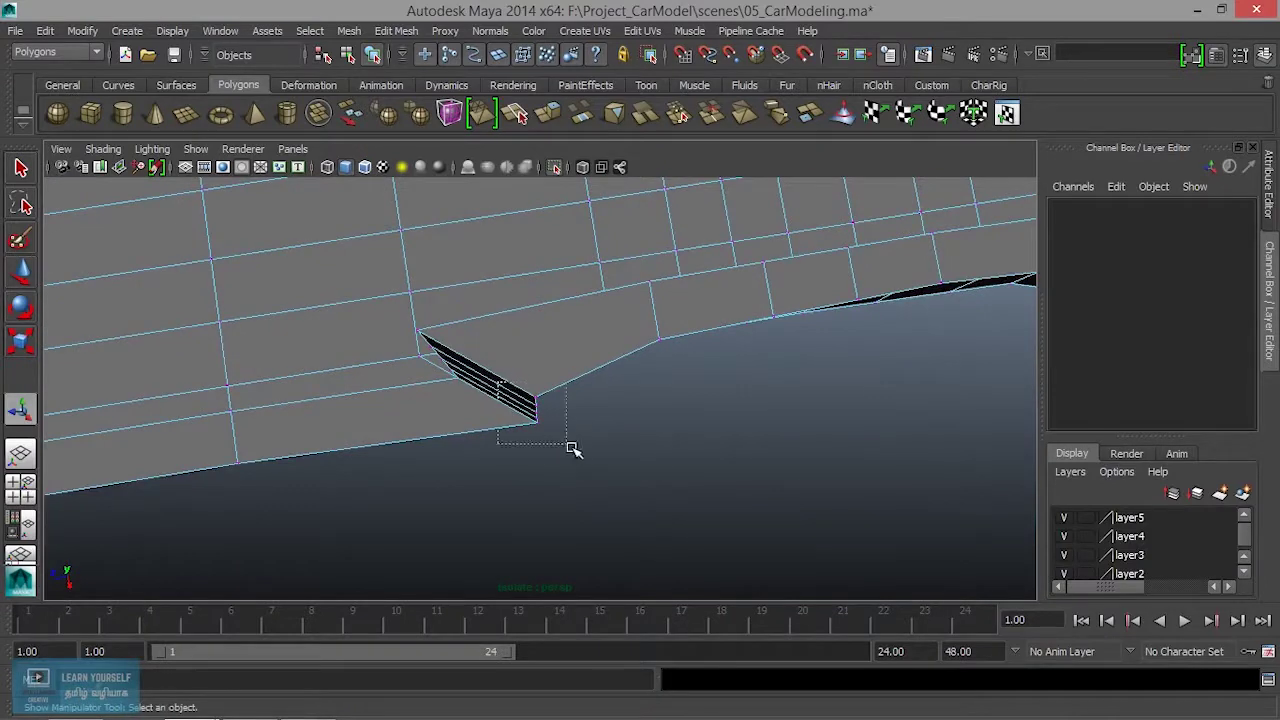
{"action": "left_click_drag", "start_coordinate": [571, 449], "coordinate": [578, 455]}
Move corner vertices vtx[80] and vtx[84] to tuck in the skirt's pointed tip.
{"action": "key", "text": "w"}
{"action": "mouse_move", "coordinate": [472, 418]}
{"action": "left_mouse_down"}
{"action": "mouse_move", "coordinate": [423, 420]}
{"action": "mouse_move", "coordinate": [620, 477]}
{"action": "mouse_move", "coordinate": [609, 449]}
{"action": "mouse_move", "coordinate": [532, 427]}
{"action": "left_mouse_up"}
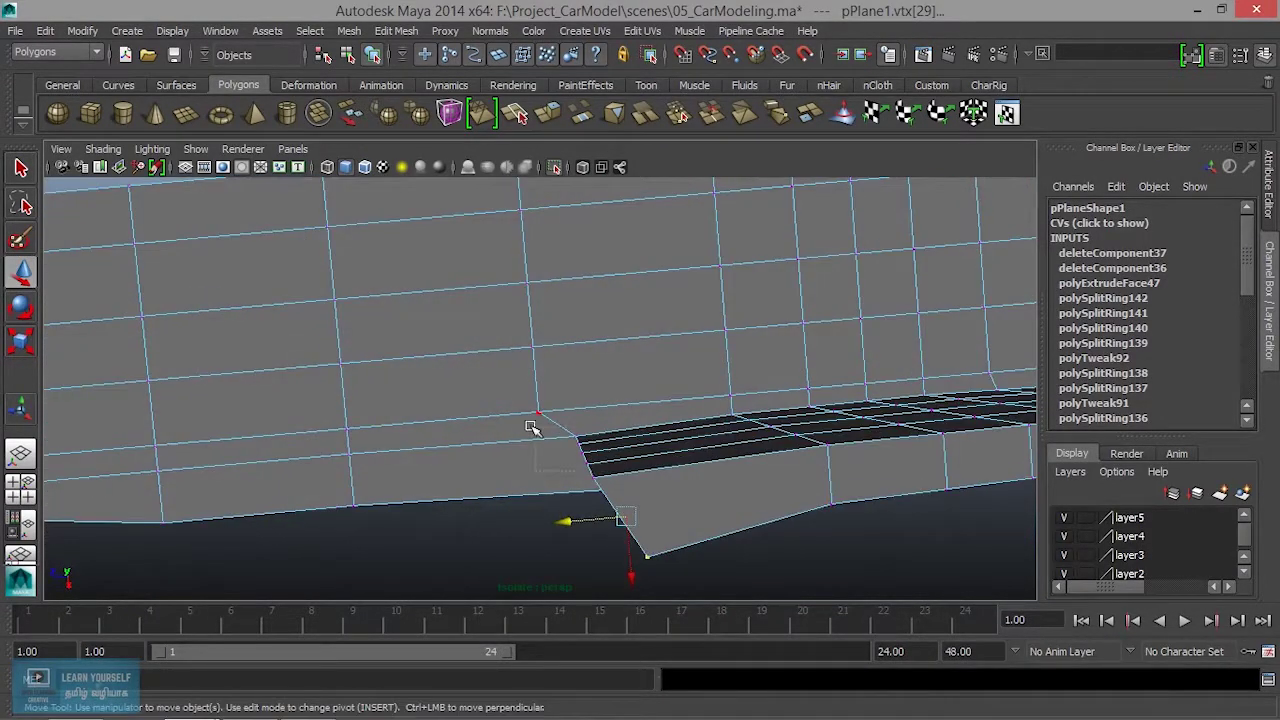
{"action": "mouse_move", "coordinate": [617, 483]}
{"action": "left_mouse_down", "text": "alt"}
{"action": "mouse_move", "coordinate": [545, 428]}
{"action": "mouse_move", "coordinate": [740, 449]}
{"action": "mouse_move", "coordinate": [631, 463]}
{"action": "mouse_move", "coordinate": [629, 476]}
{"action": "mouse_move", "coordinate": [643, 480]}
{"action": "mouse_move", "coordinate": [620, 463]}
{"action": "mouse_move", "coordinate": [723, 443]}
{"action": "mouse_move", "coordinate": [653, 434]}
{"action": "left_mouse_up", "text": "alt"}
{"action": "left_click", "coordinate": [523, 423]}
{"action": "mouse_move", "coordinate": [655, 429]}
{"action": "left_mouse_down", "text": "alt"}
{"action": "mouse_move", "coordinate": [541, 392]}
{"action": "mouse_move", "coordinate": [678, 486]}
{"action": "left_mouse_up", "text": "alt"}
{"action": "left_click", "coordinate": [519, 425]}
{"action": "middle_click_drag", "start_coordinate": [605, 452], "coordinate": [550, 435]}
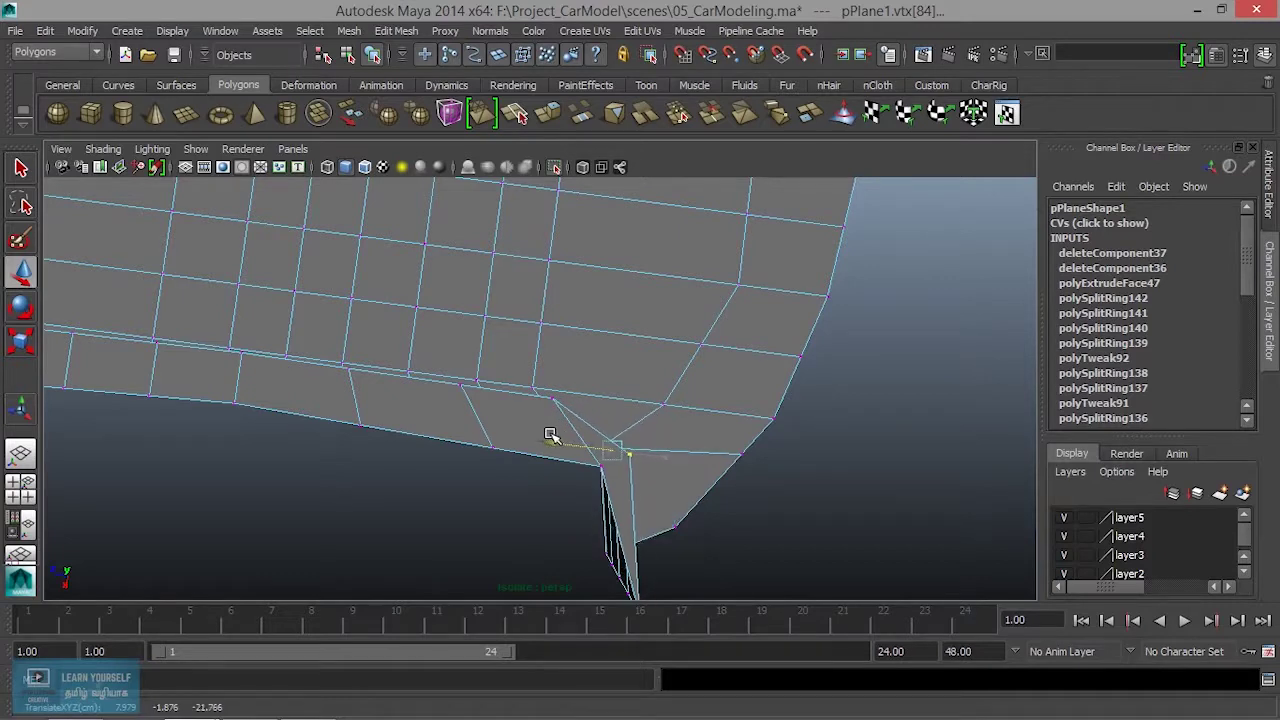
{"action": "mouse_move", "coordinate": [608, 451]}
{"action": "left_mouse_down", "text": "alt"}
{"action": "mouse_move", "coordinate": [594, 300]}
{"action": "mouse_move", "coordinate": [614, 457]}
{"action": "mouse_move", "coordinate": [706, 477]}
{"action": "mouse_move", "coordinate": [711, 457]}
{"action": "mouse_move", "coordinate": [598, 429]}
{"action": "left_mouse_up", "text": "alt"}
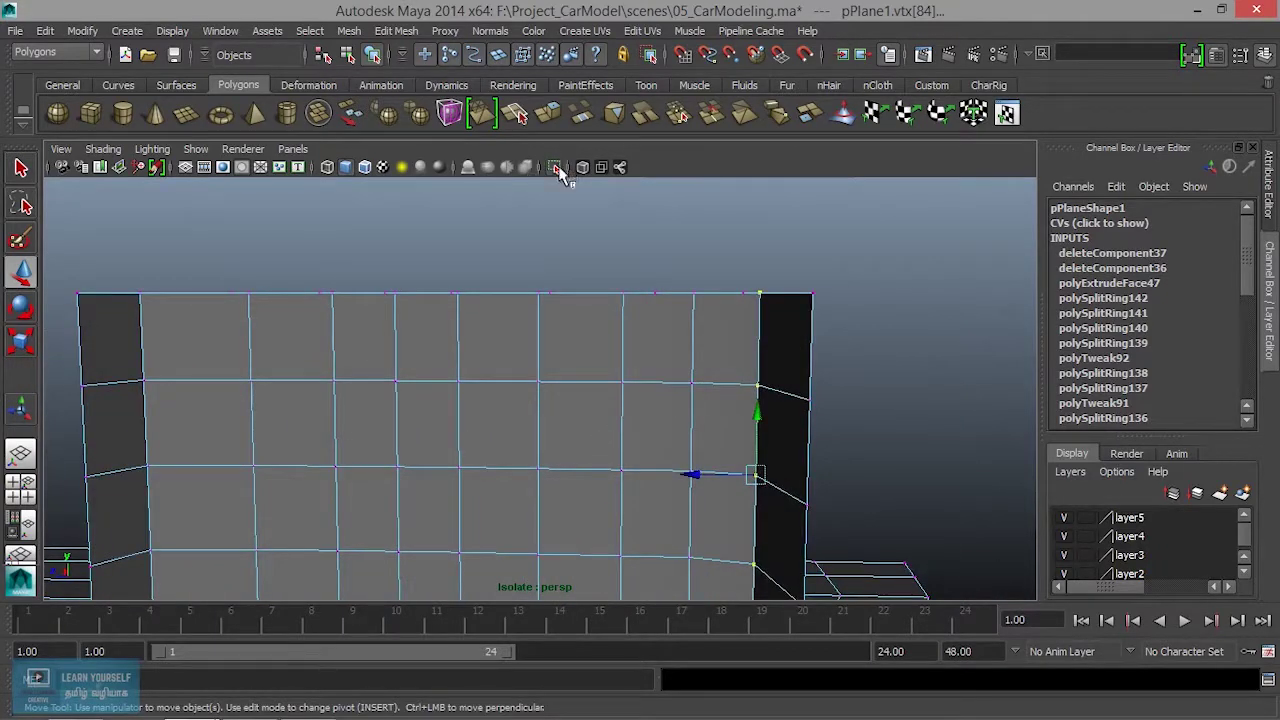
Turn off Isolate Select to show the whole car and pick a skirt vertex near the arch.
{"action": "left_click", "coordinate": [556, 167]}
{"action": "left_click_drag", "start_coordinate": [790, 407], "coordinate": [722, 320], "text": "alt"}
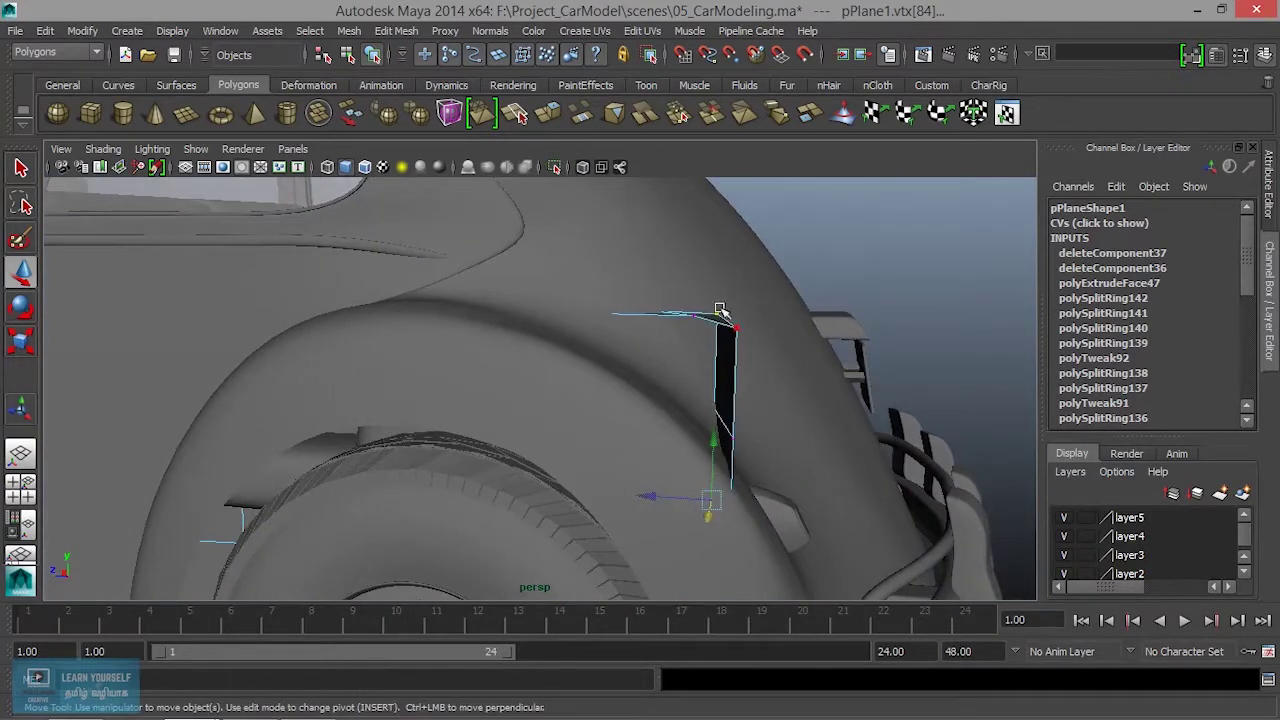
{"action": "left_click", "coordinate": [763, 357]}
In the wireframe side view, move the skirt vertices onto the rear wheel arch curve.
{"action": "key", "text": "space"}
{"action": "key", "text": "space"}
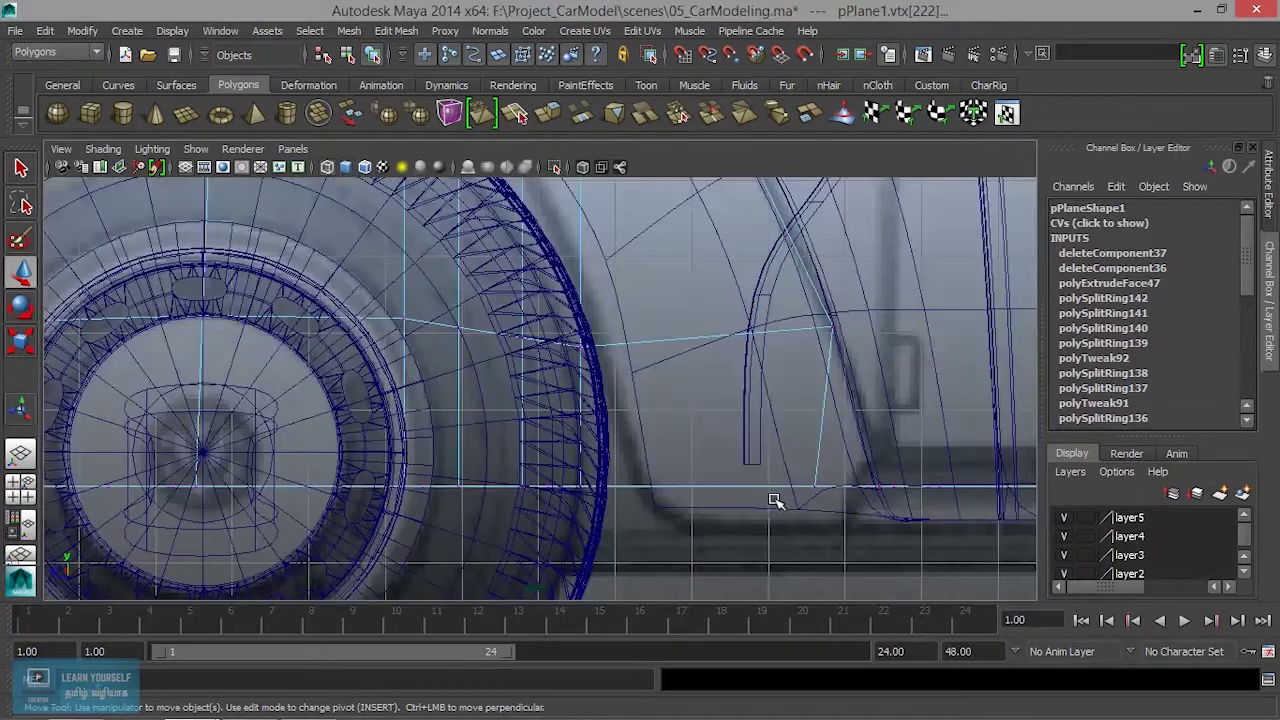
{"action": "key", "text": "f"}
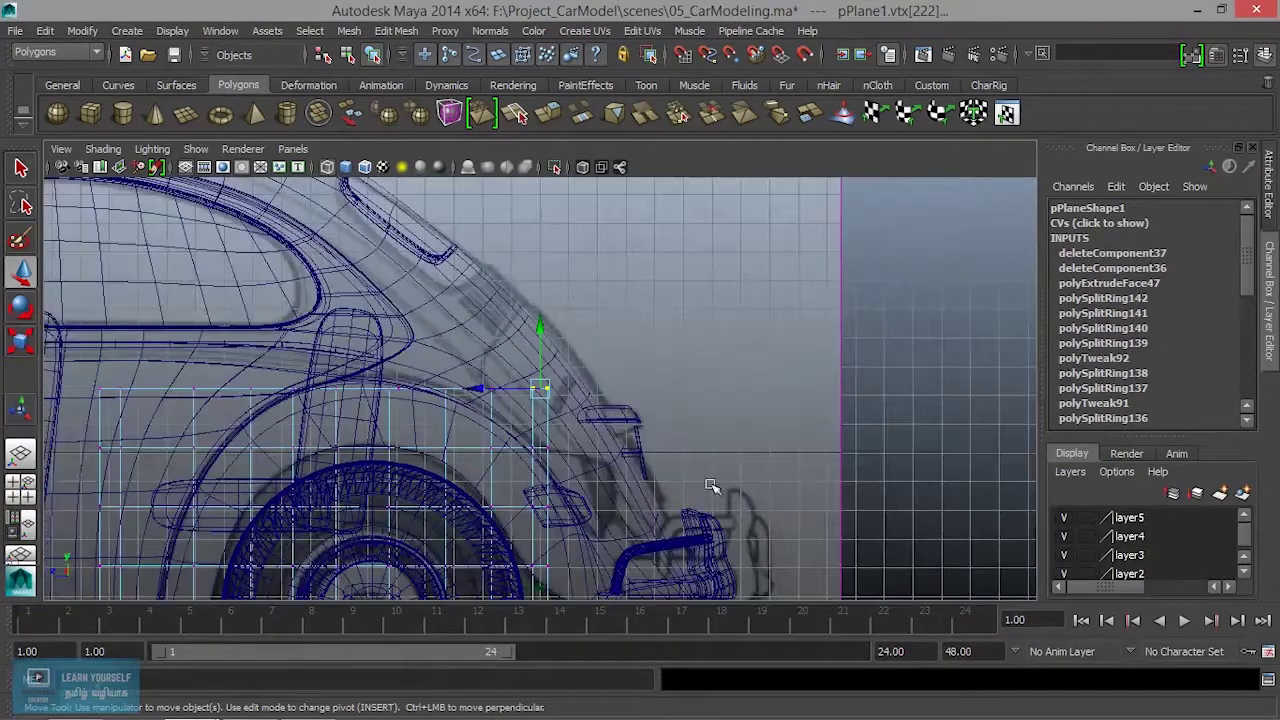
{"action": "scroll", "coordinate": [622, 466], "scroll_direction": "up", "scroll_amount": 3}
{"action": "mouse_move", "coordinate": [729, 266]}
{"action": "left_mouse_down"}
{"action": "mouse_move", "coordinate": [686, 351]}
{"action": "mouse_move", "coordinate": [634, 386]}
{"action": "mouse_move", "coordinate": [647, 386]}
{"action": "left_mouse_up"}
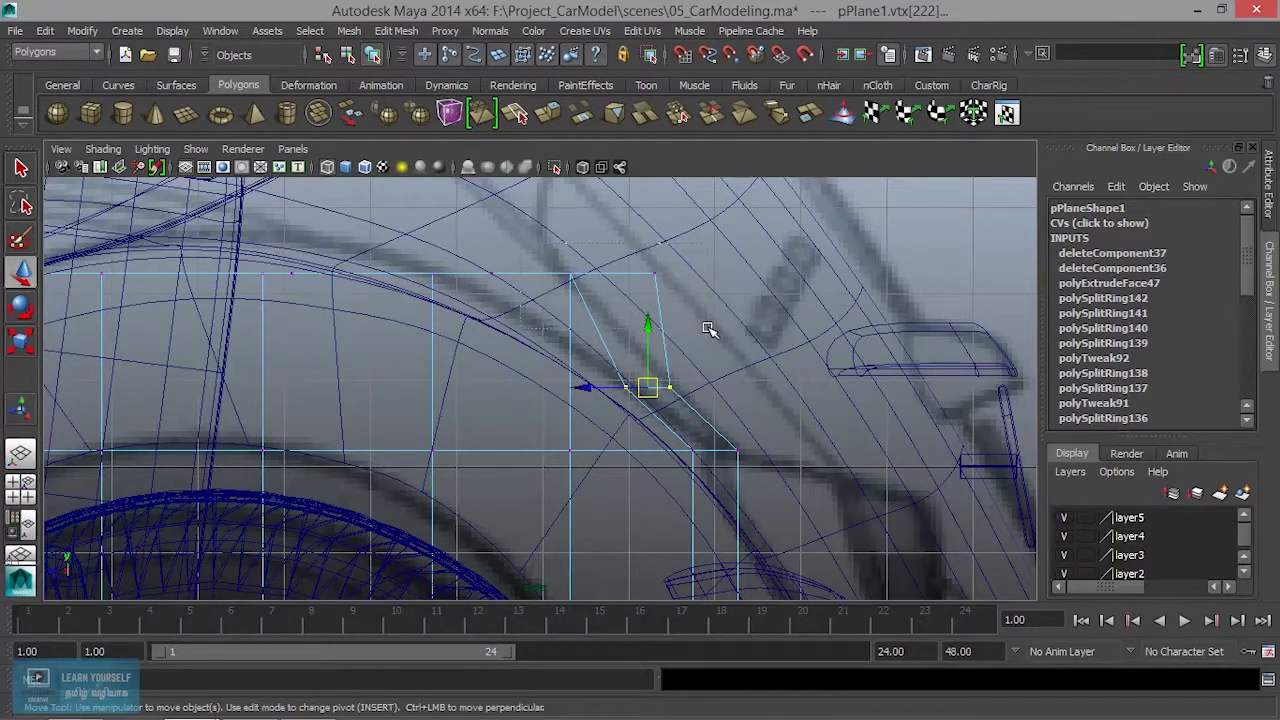
{"action": "left_click_drag", "start_coordinate": [600, 276], "coordinate": [460, 332]}
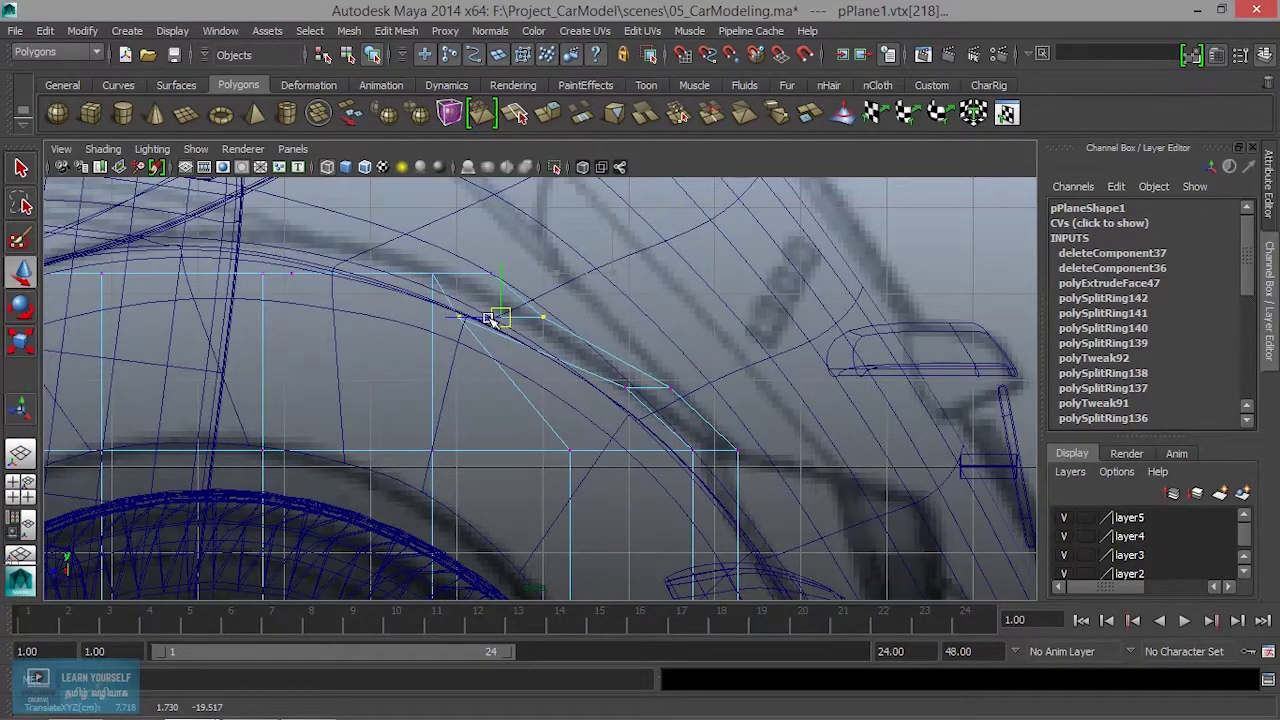
{"action": "mouse_move", "coordinate": [470, 320]}
{"action": "left_mouse_down"}
{"action": "mouse_move", "coordinate": [511, 307]}
{"action": "mouse_move", "coordinate": [484, 304]}
{"action": "left_mouse_up"}
{"action": "left_click", "coordinate": [489, 266]}
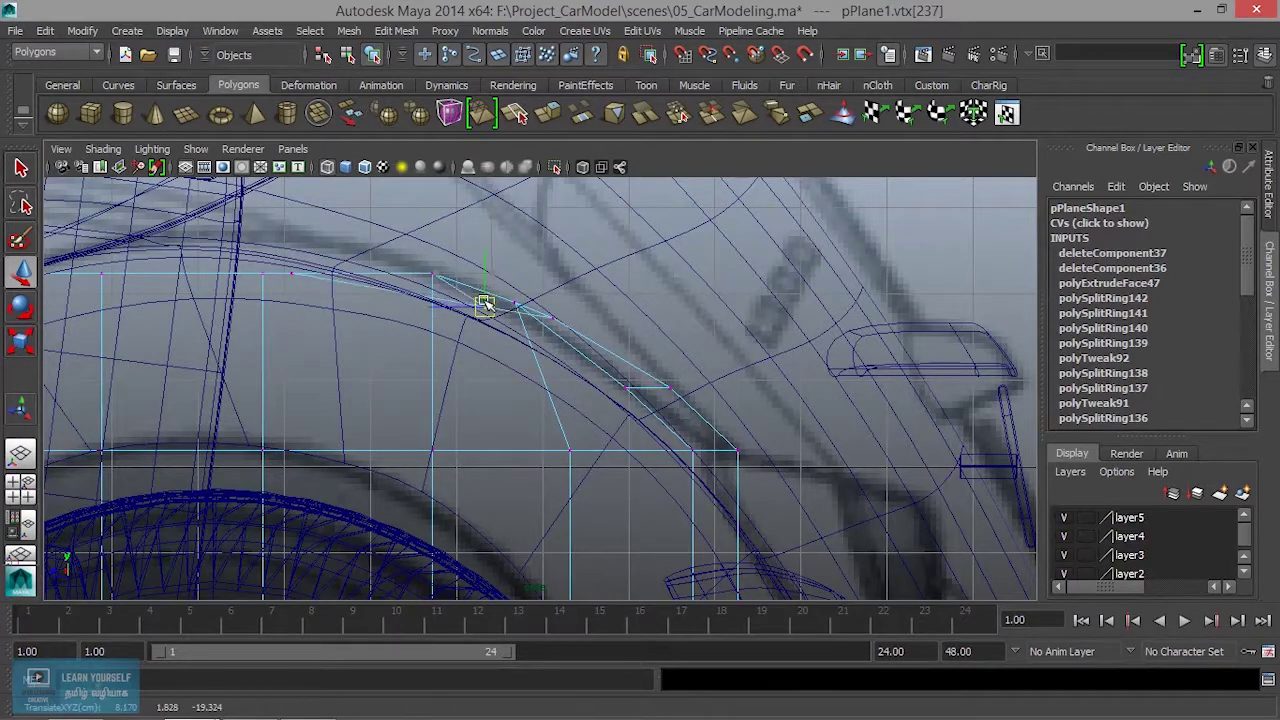
{"action": "middle_click_drag", "start_coordinate": [563, 358], "coordinate": [586, 277], "text": "alt"}
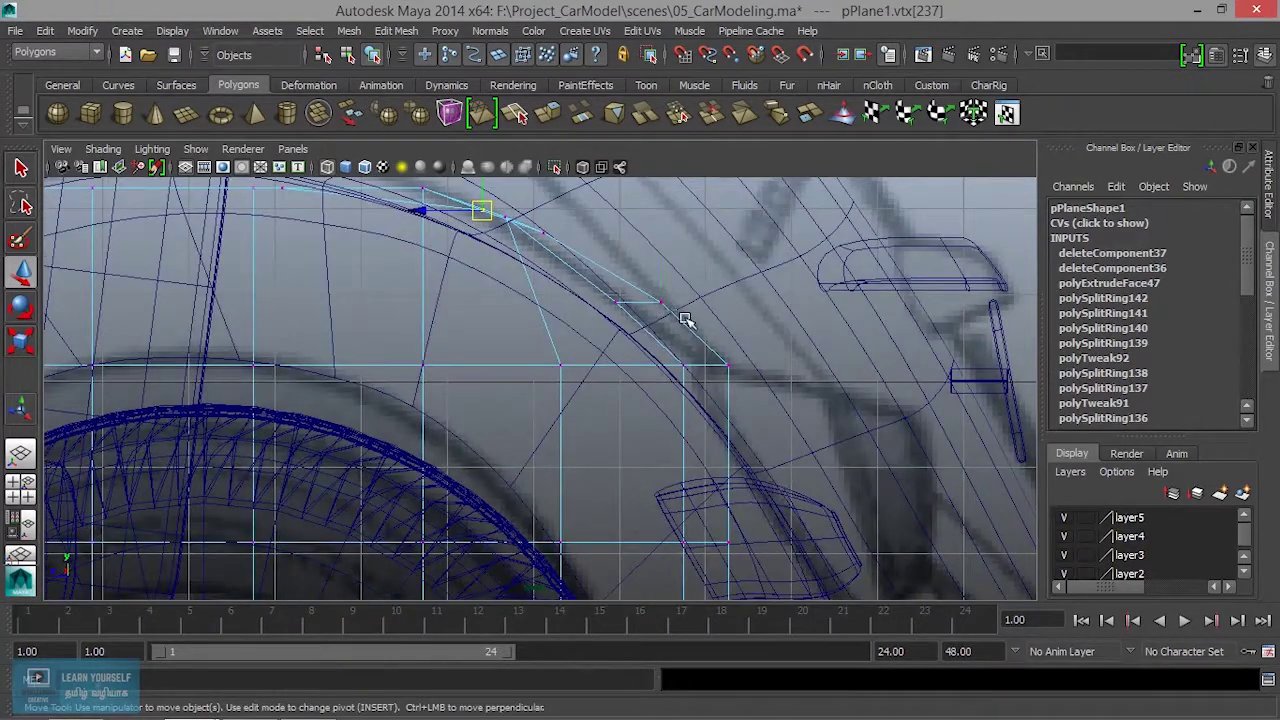
{"action": "left_click_drag", "start_coordinate": [661, 300], "coordinate": [643, 302]}
{"action": "left_click_drag", "start_coordinate": [728, 366], "coordinate": [712, 367]}
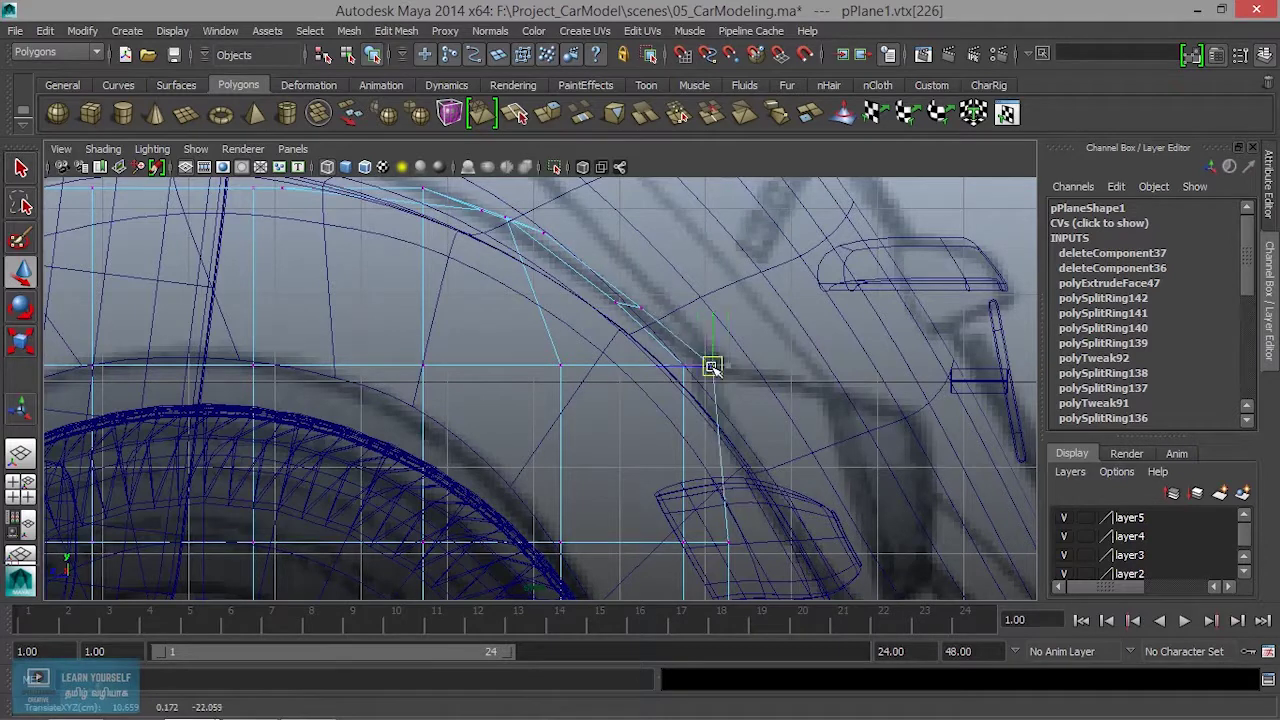
Move the skirt vertices by the fender right onto the fender outline.
{"action": "middle_click_drag", "start_coordinate": [700, 368], "coordinate": [763, 277], "text": "alt"}
{"action": "left_click", "coordinate": [713, 401]}
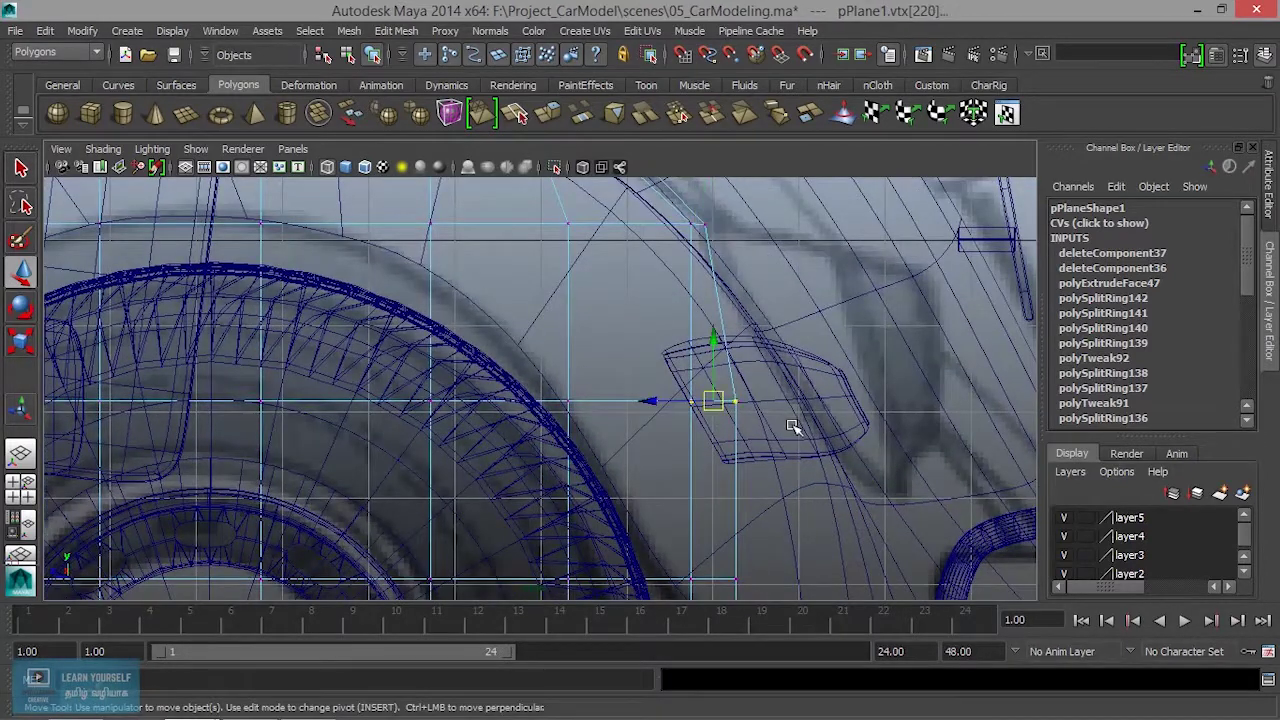
{"action": "left_click", "coordinate": [735, 401]}
{"action": "left_click_drag", "start_coordinate": [735, 401], "coordinate": [808, 395]}
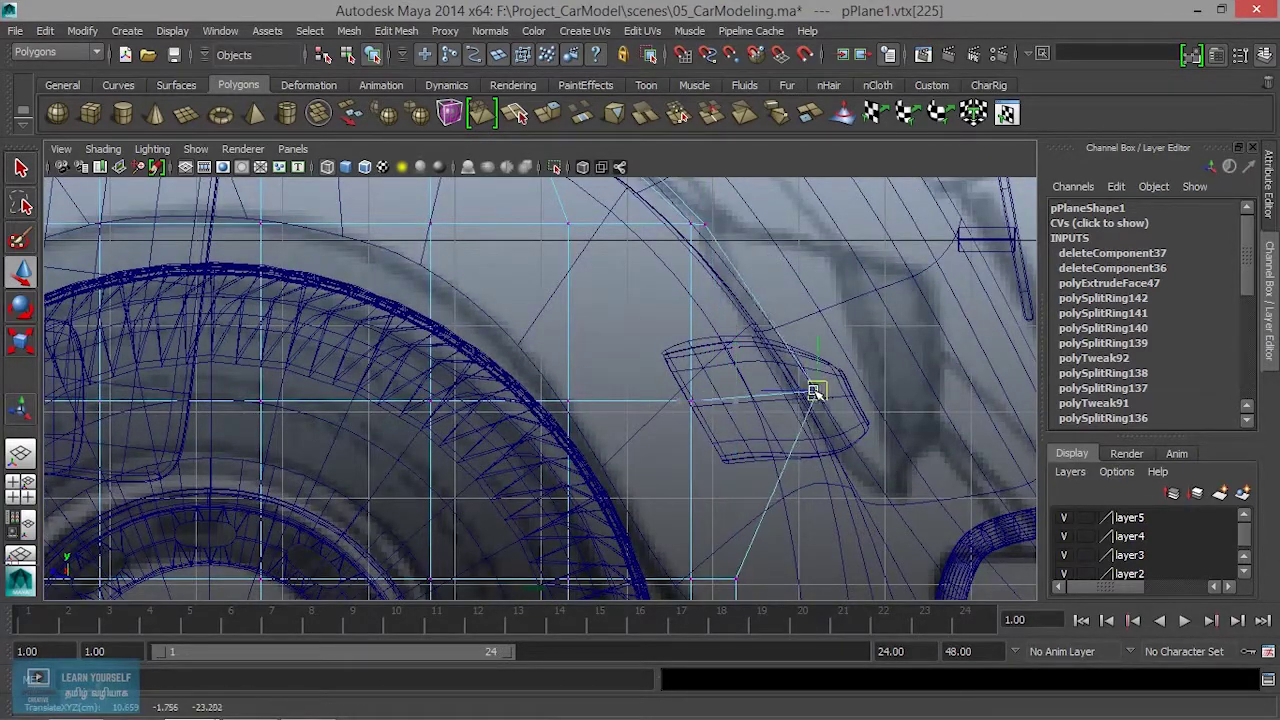
{"action": "left_click", "coordinate": [809, 400]}
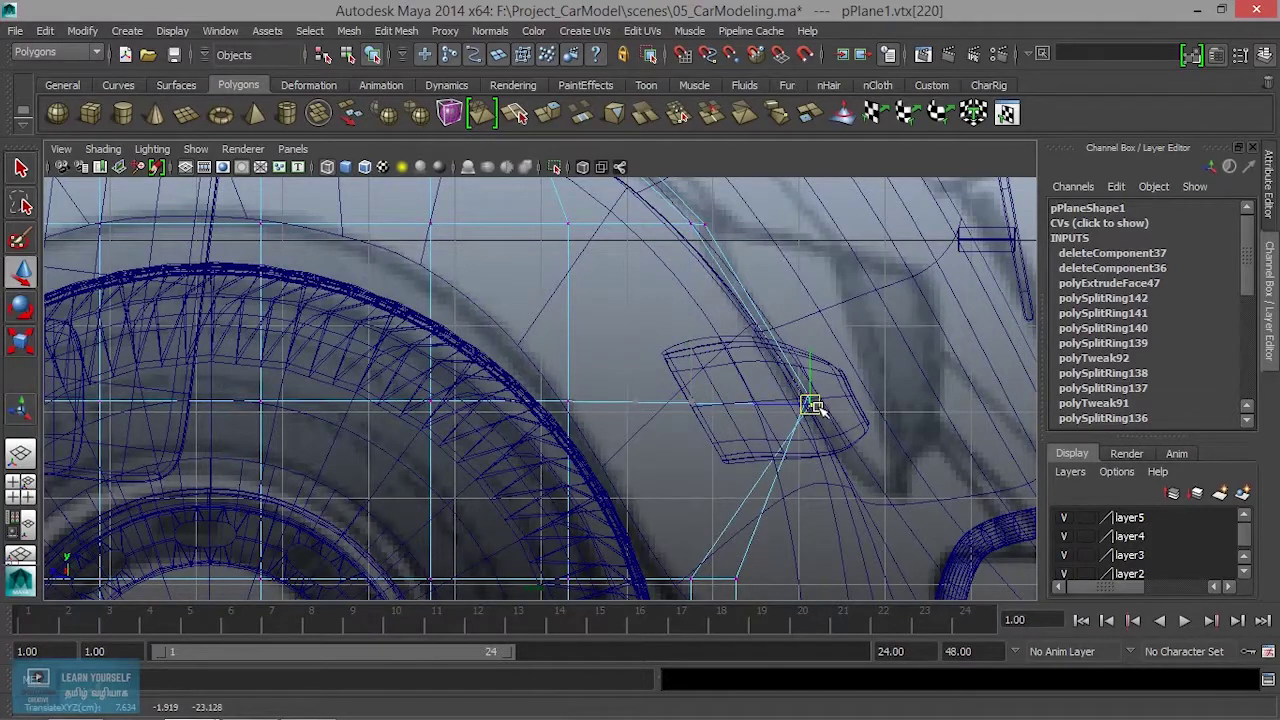
{"action": "middle_click_drag", "start_coordinate": [823, 449], "coordinate": [793, 284], "text": "alt"}
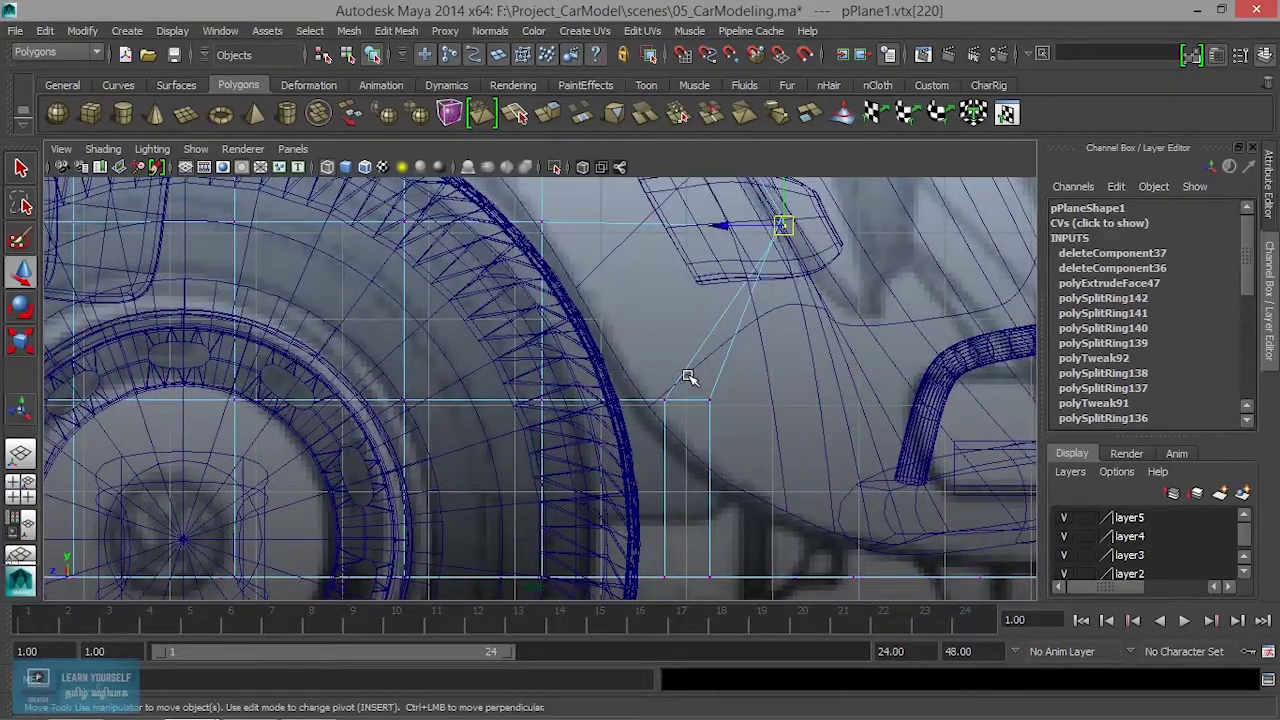
{"action": "left_click_drag", "start_coordinate": [713, 400], "coordinate": [788, 381]}
{"action": "scroll", "coordinate": [790, 381], "scroll_direction": "down", "scroll_amount": 4}
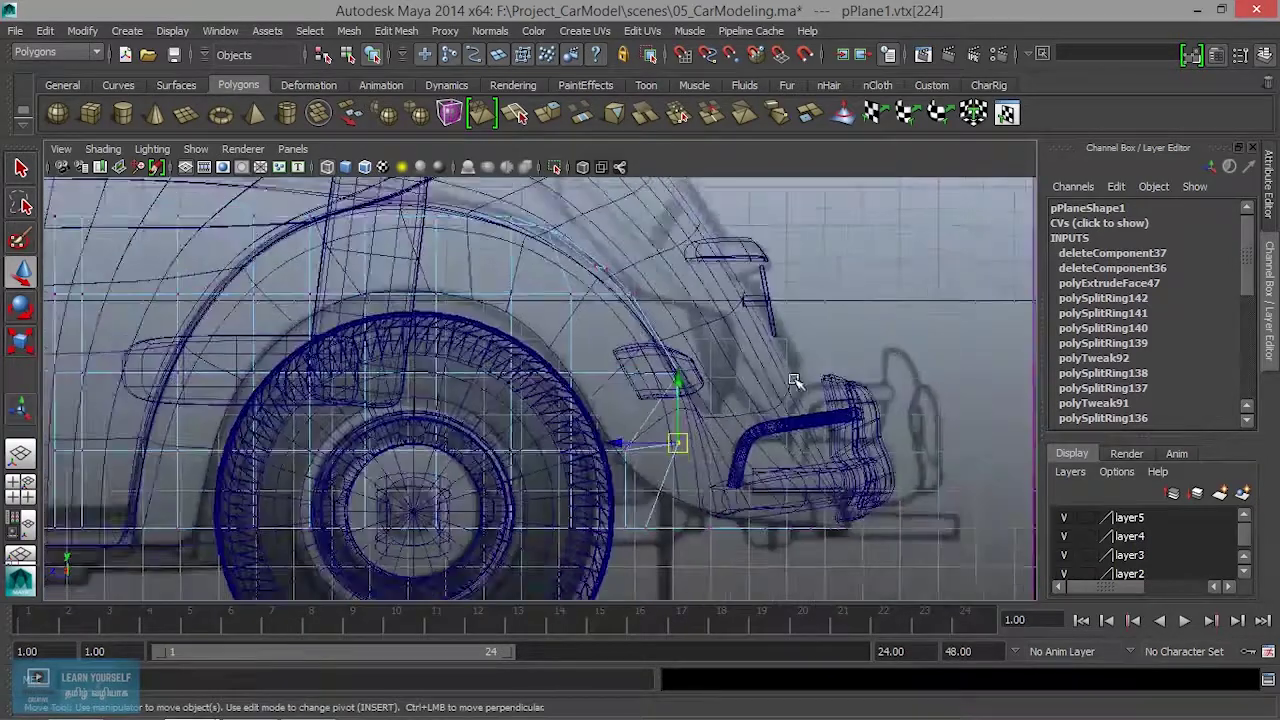
{"action": "scroll", "coordinate": [790, 381], "scroll_direction": "down", "scroll_amount": 2}
{"action": "scroll", "coordinate": [795, 400], "scroll_direction": "up", "scroll_amount": 2}
{"action": "scroll", "coordinate": [771, 400], "scroll_direction": "up", "scroll_amount": 2}
{"action": "scroll", "coordinate": [690, 418], "scroll_direction": "up", "scroll_amount": 1}
{"action": "left_click_drag", "start_coordinate": [663, 389], "coordinate": [694, 378]}
{"action": "left_click", "coordinate": [582, 400]}
{"action": "left_click_drag", "start_coordinate": [582, 400], "coordinate": [692, 392]}
Adjust the skirt's lower-edge vertices to follow the curved lower body line toward the rear.
{"action": "left_click_drag", "start_coordinate": [578, 484], "coordinate": [652, 560]}
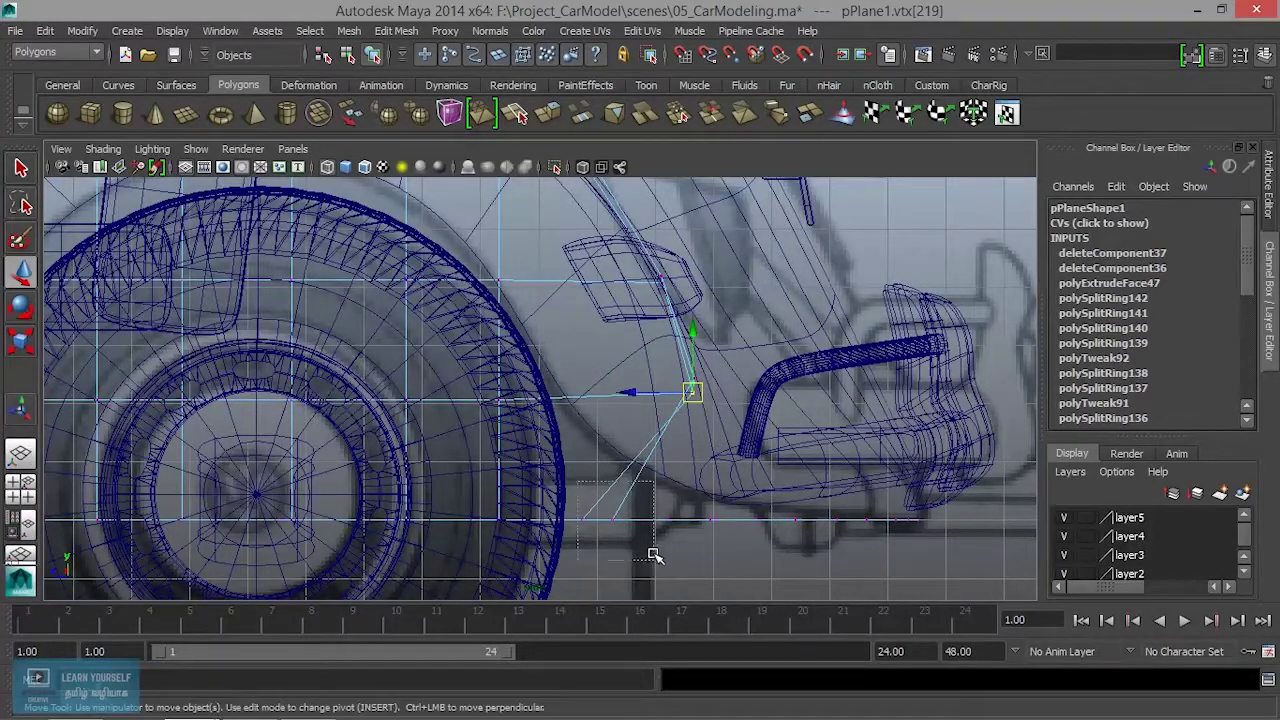
{"action": "left_click_drag", "start_coordinate": [601, 518], "coordinate": [648, 472]}
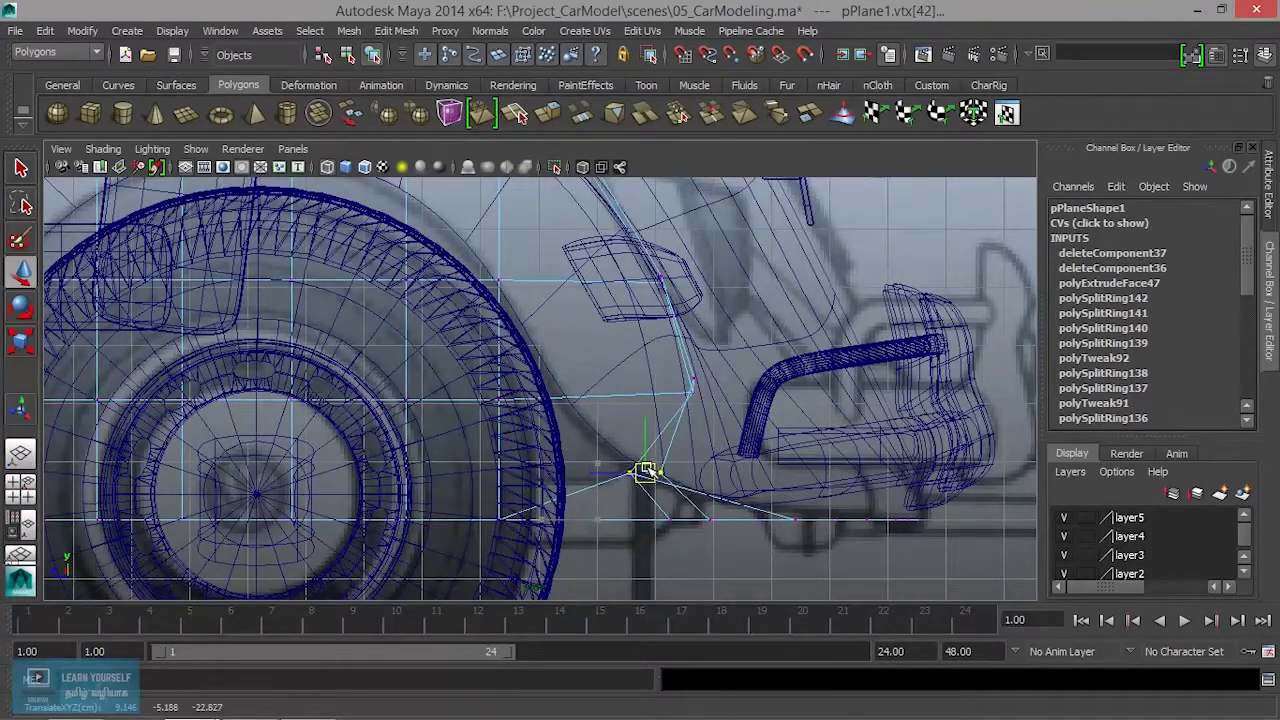
{"action": "left_click", "coordinate": [700, 519]}
{"action": "left_click_drag", "start_coordinate": [691, 520], "coordinate": [686, 492]}
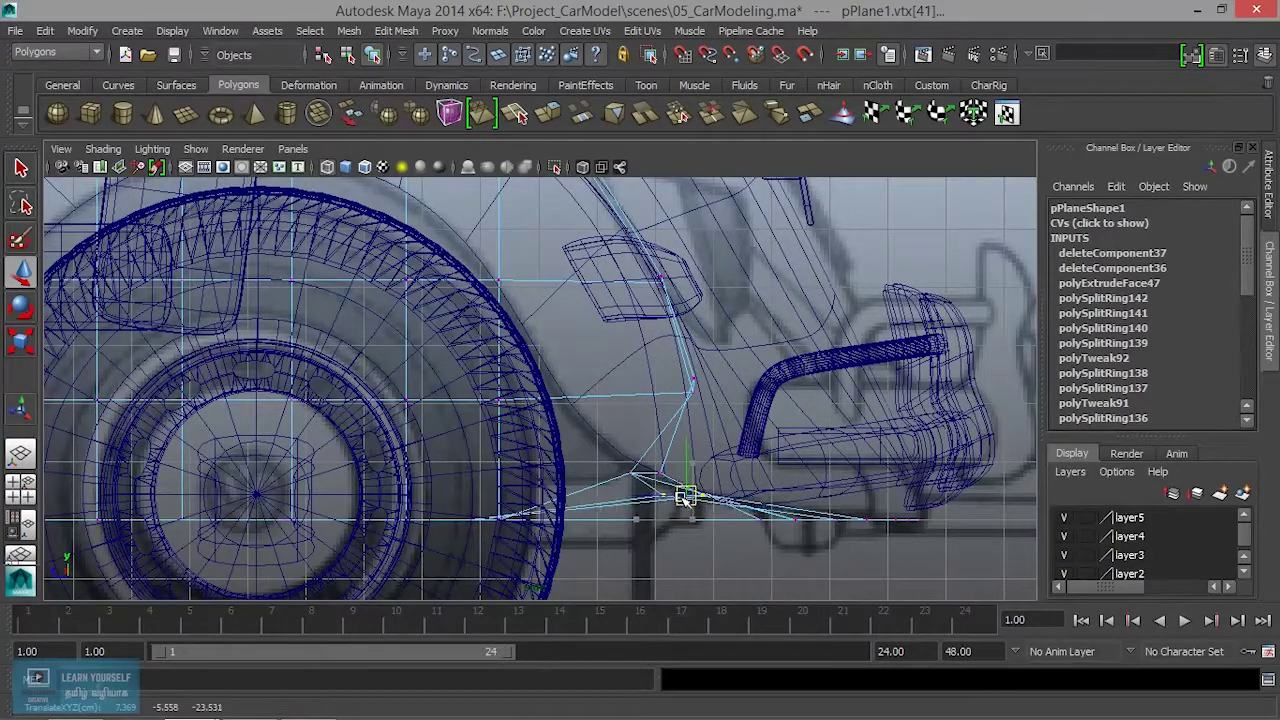
{"action": "left_click_drag", "start_coordinate": [828, 557], "coordinate": [766, 498]}
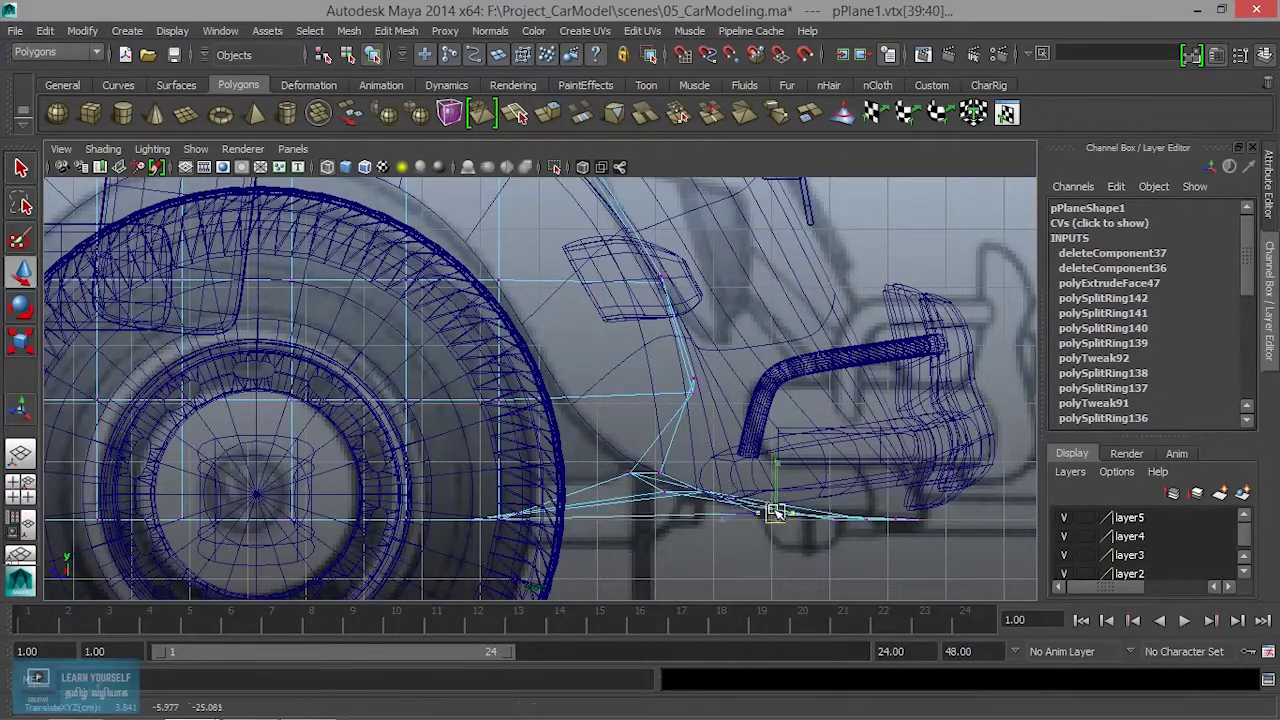
{"action": "left_click_drag", "start_coordinate": [848, 470], "coordinate": [930, 546]}
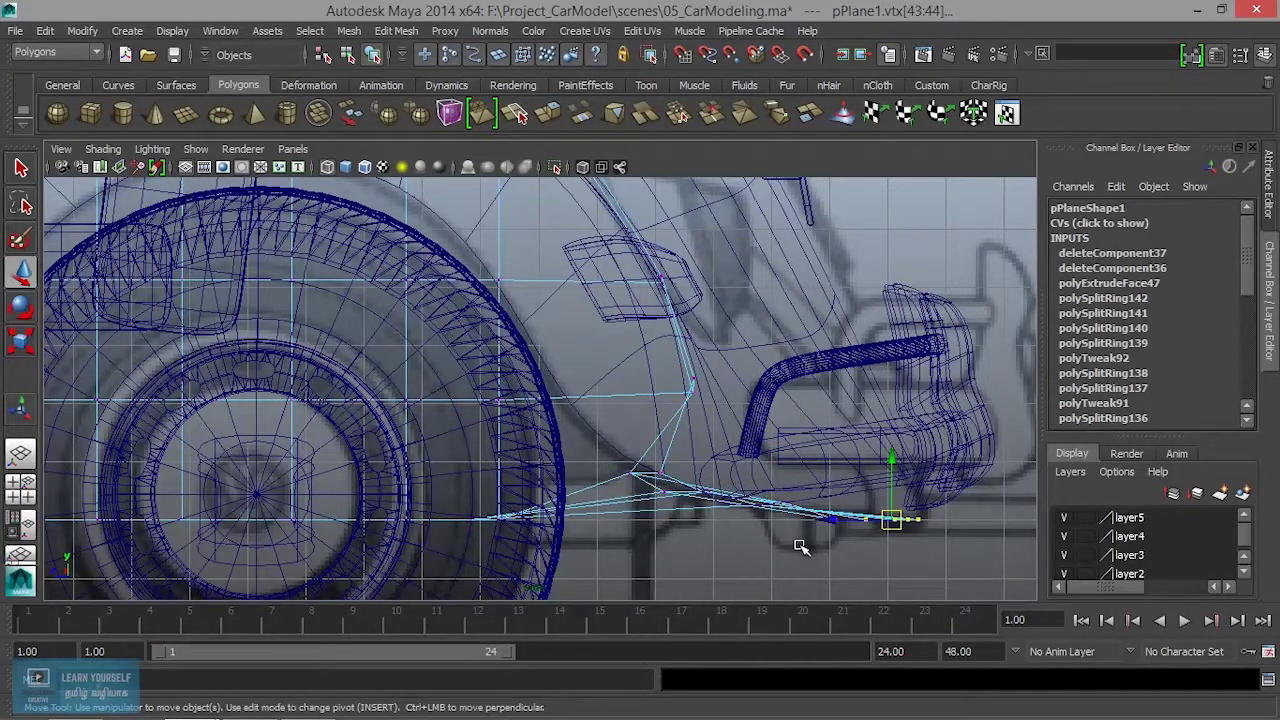
{"action": "left_click", "coordinate": [834, 519]}
{"action": "left_click_drag", "start_coordinate": [848, 520], "coordinate": [842, 520]}
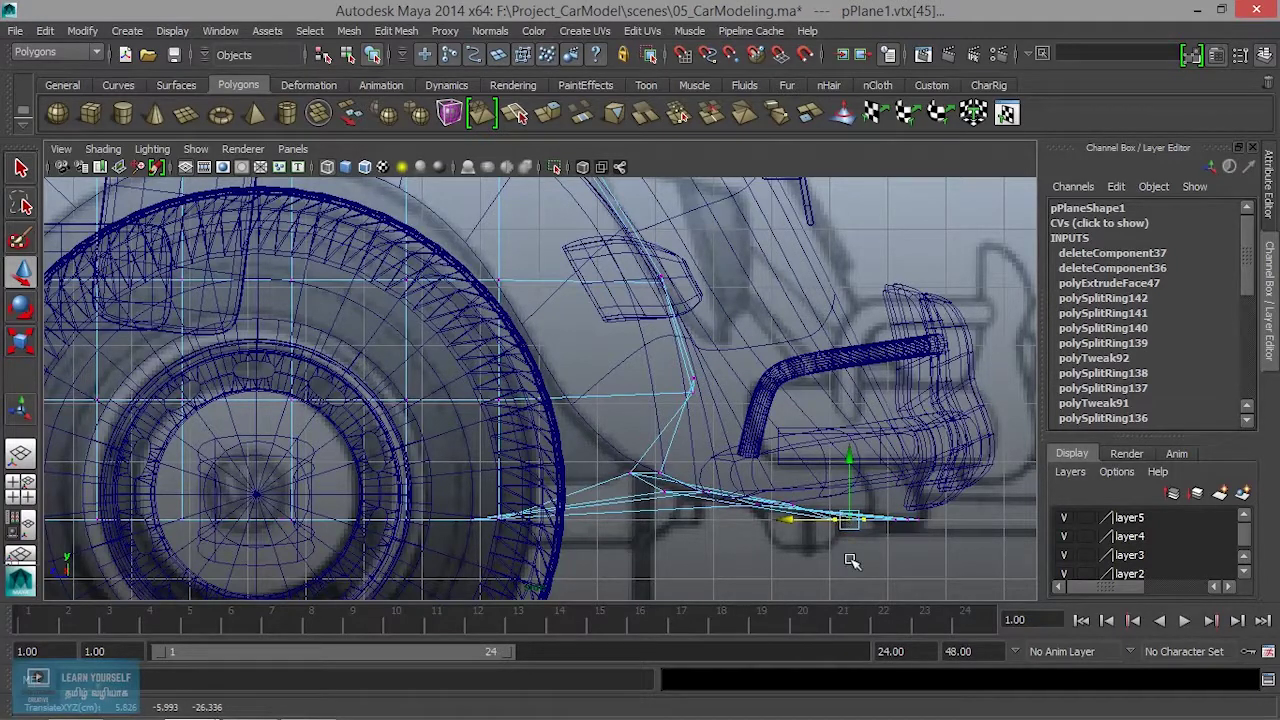
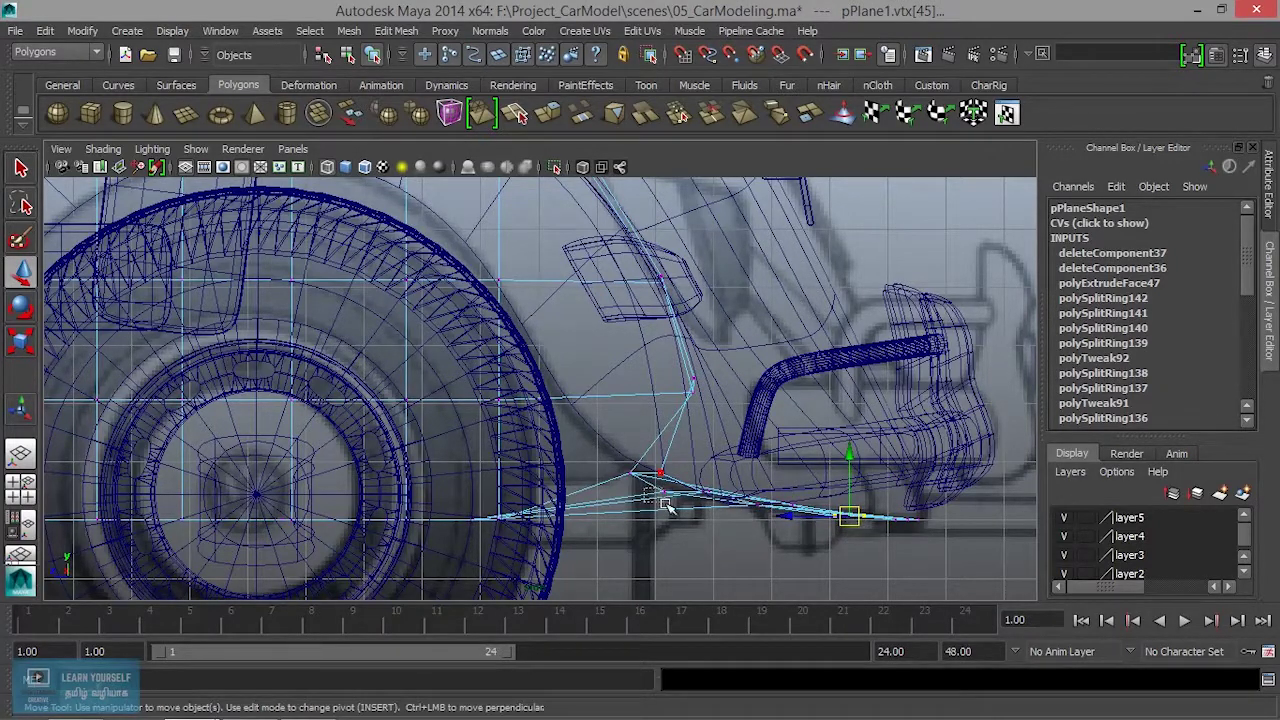
Raise the panel's front-tip vertices onto the car body's outline.
{"action": "left_click_drag", "start_coordinate": [648, 470], "coordinate": [682, 512]}
{"action": "middle_click_drag", "start_coordinate": [620, 511], "coordinate": [675, 519]}
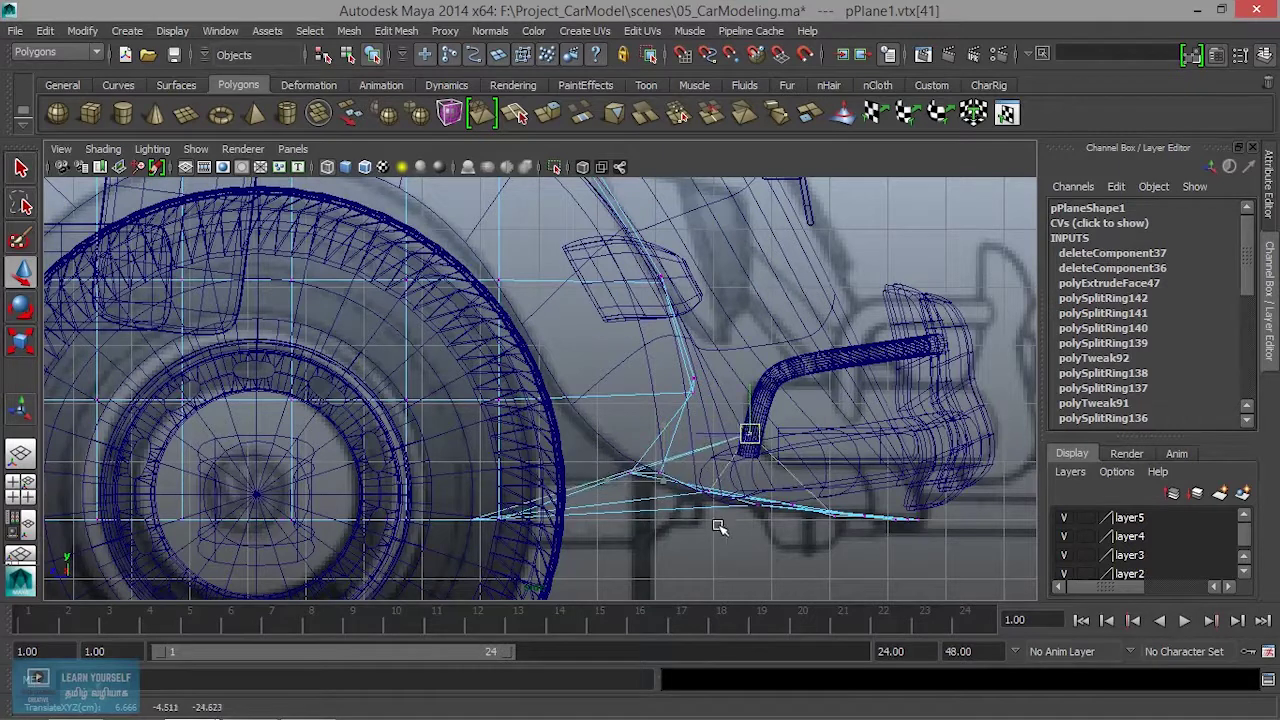
{"action": "key", "text": "ctrl+z"}
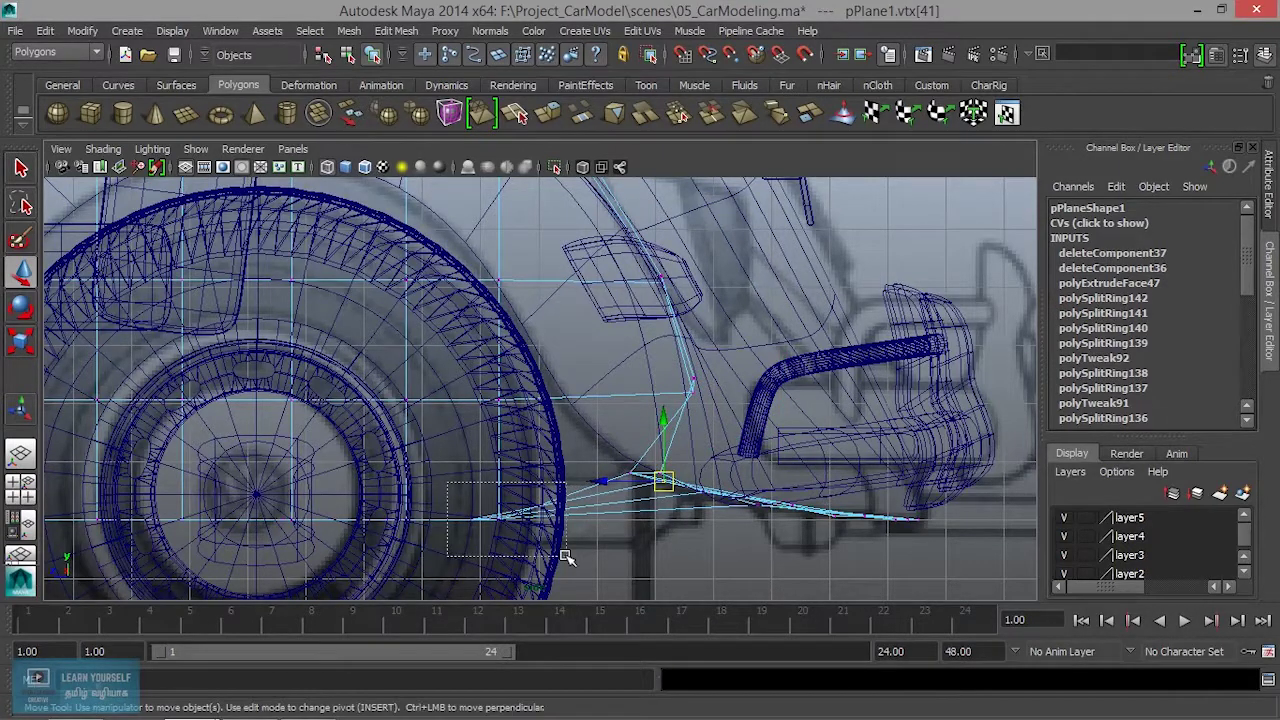
{"action": "left_click_drag", "start_coordinate": [470, 500], "coordinate": [563, 551]}
{"action": "middle_click_drag", "start_coordinate": [563, 551], "coordinate": [737, 571], "text": "alt"}
{"action": "left_click_drag", "start_coordinate": [667, 538], "coordinate": [665, 497]}
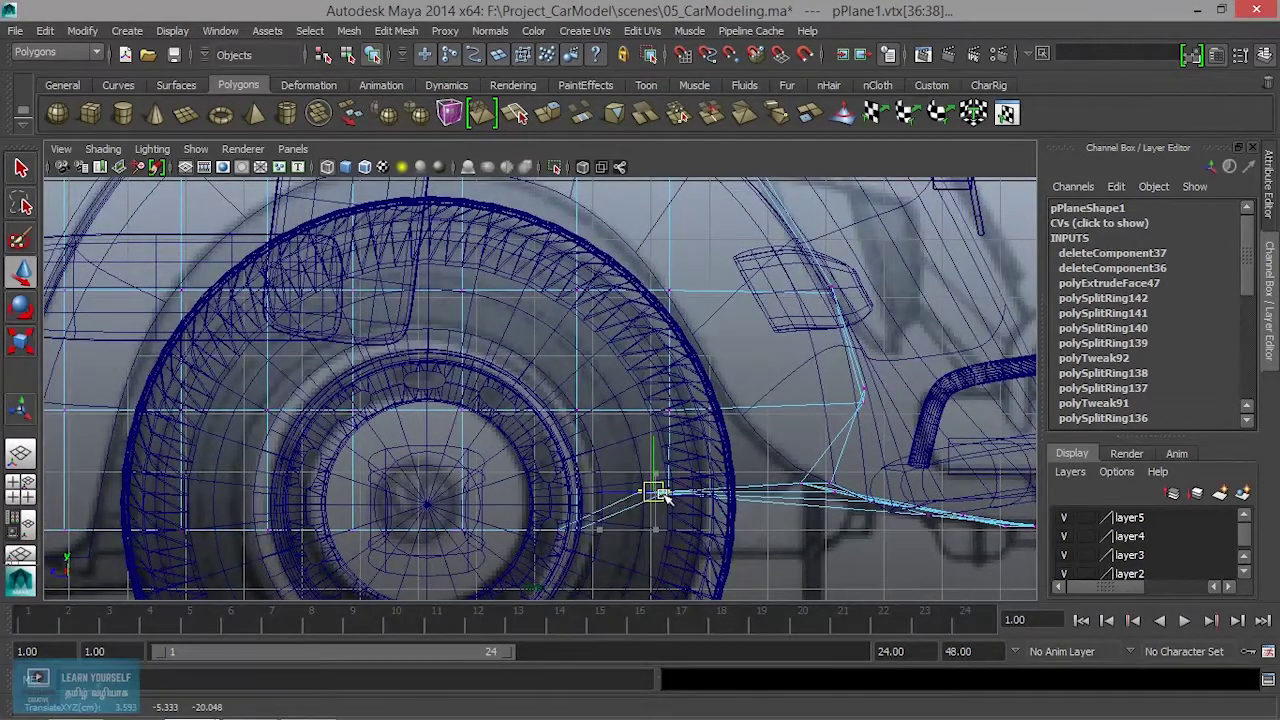
Move the vertices beside the wheel up to the body line and lower the next ones onto the sill.
{"action": "middle_click_drag", "start_coordinate": [697, 514], "coordinate": [894, 476], "text": "alt"}
{"action": "left_click_drag", "start_coordinate": [742, 466], "coordinate": [822, 505]}
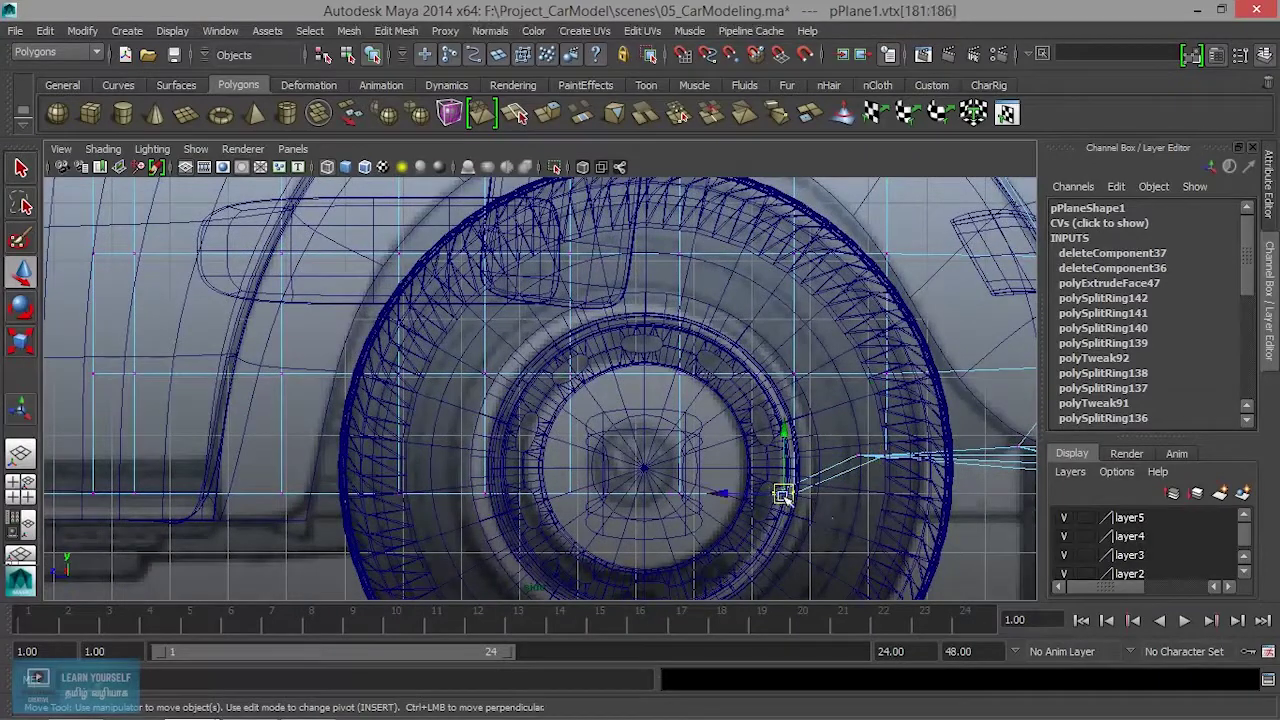
{"action": "key", "text": "ctrl+z"}
{"action": "key", "text": "shift+z"}
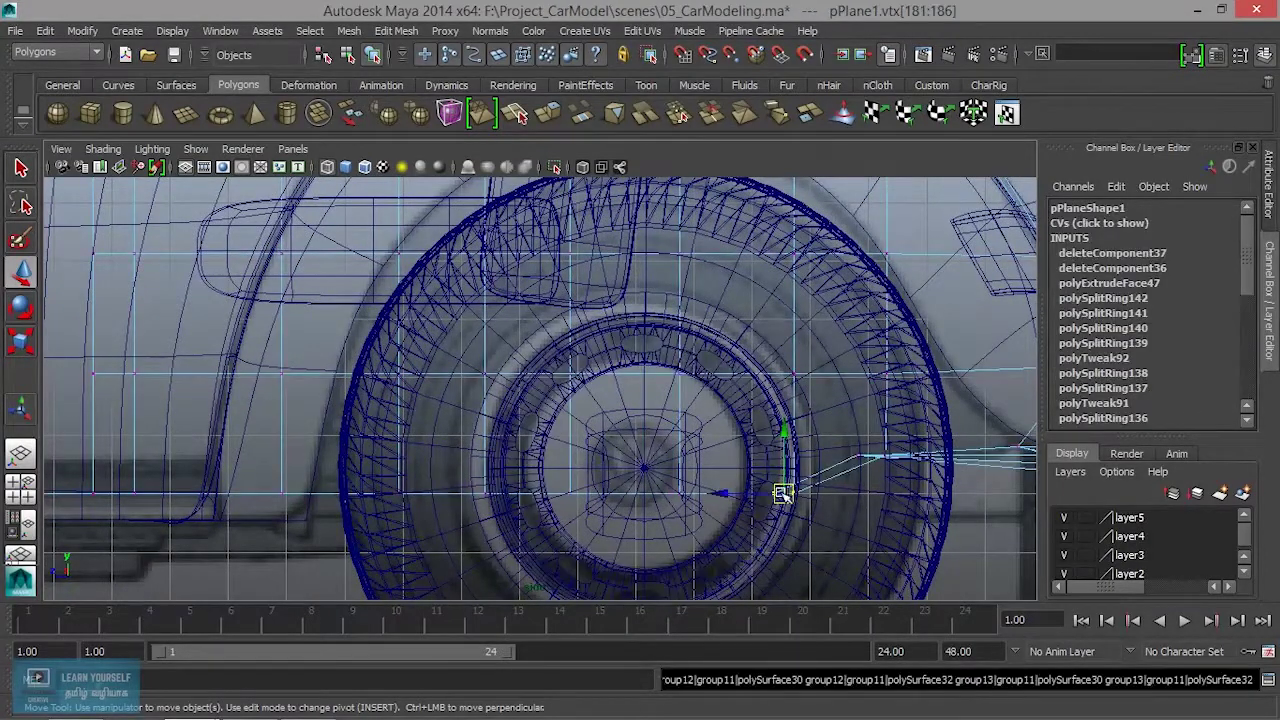
{"action": "left_click_drag", "start_coordinate": [782, 494], "coordinate": [777, 463]}
{"action": "middle_click_drag", "start_coordinate": [777, 480], "coordinate": [812, 478], "text": "alt"}
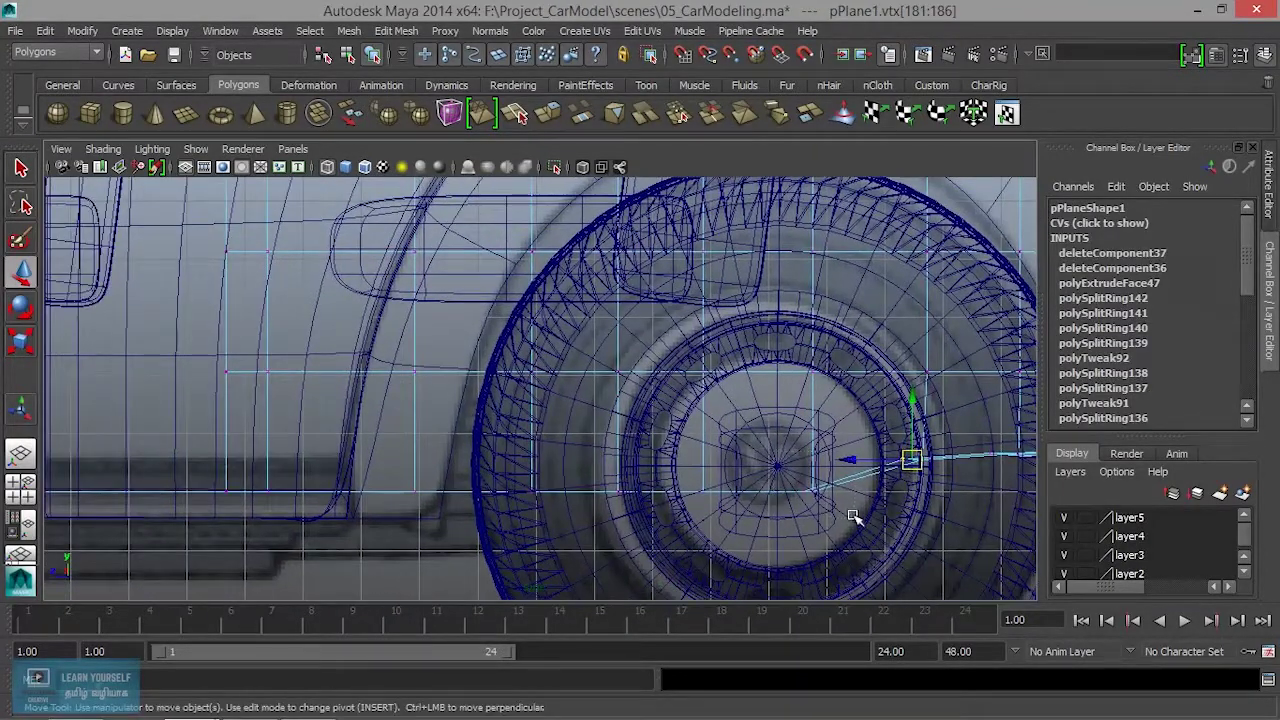
{"action": "left_click_drag", "start_coordinate": [725, 512], "coordinate": [688, 482]}
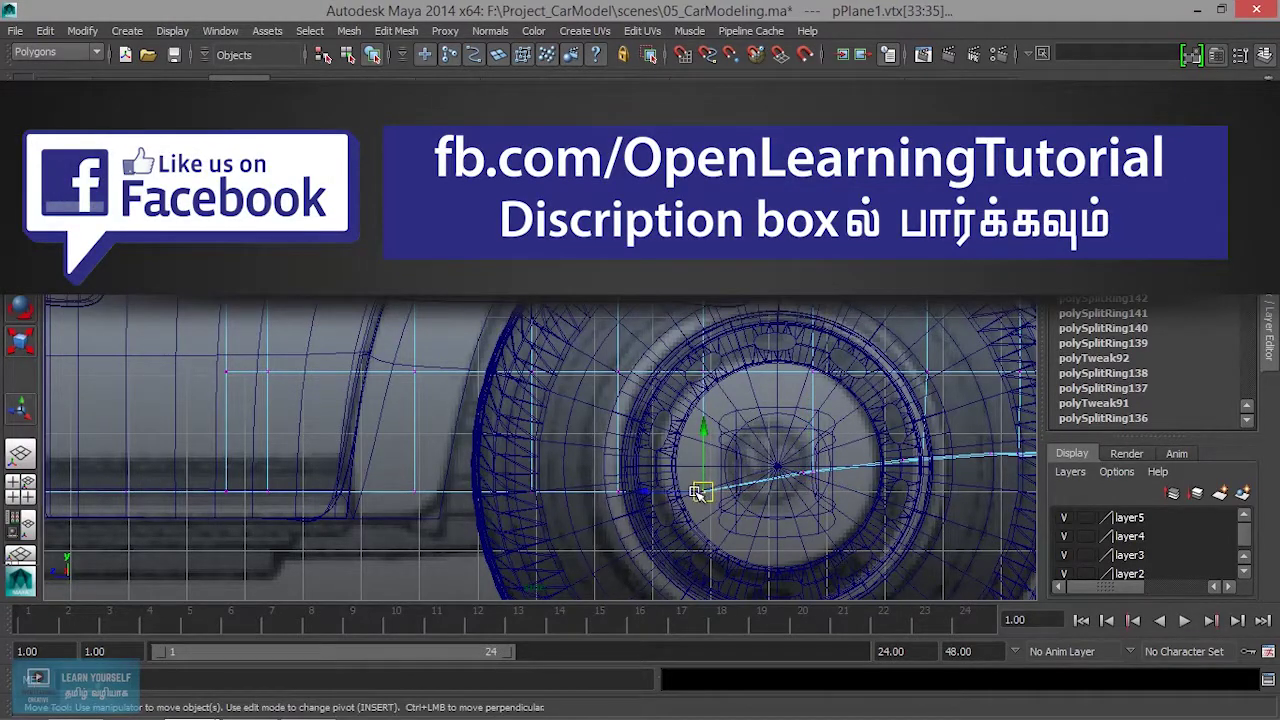
{"action": "middle_click_drag", "start_coordinate": [697, 493], "coordinate": [875, 485], "text": "alt"}
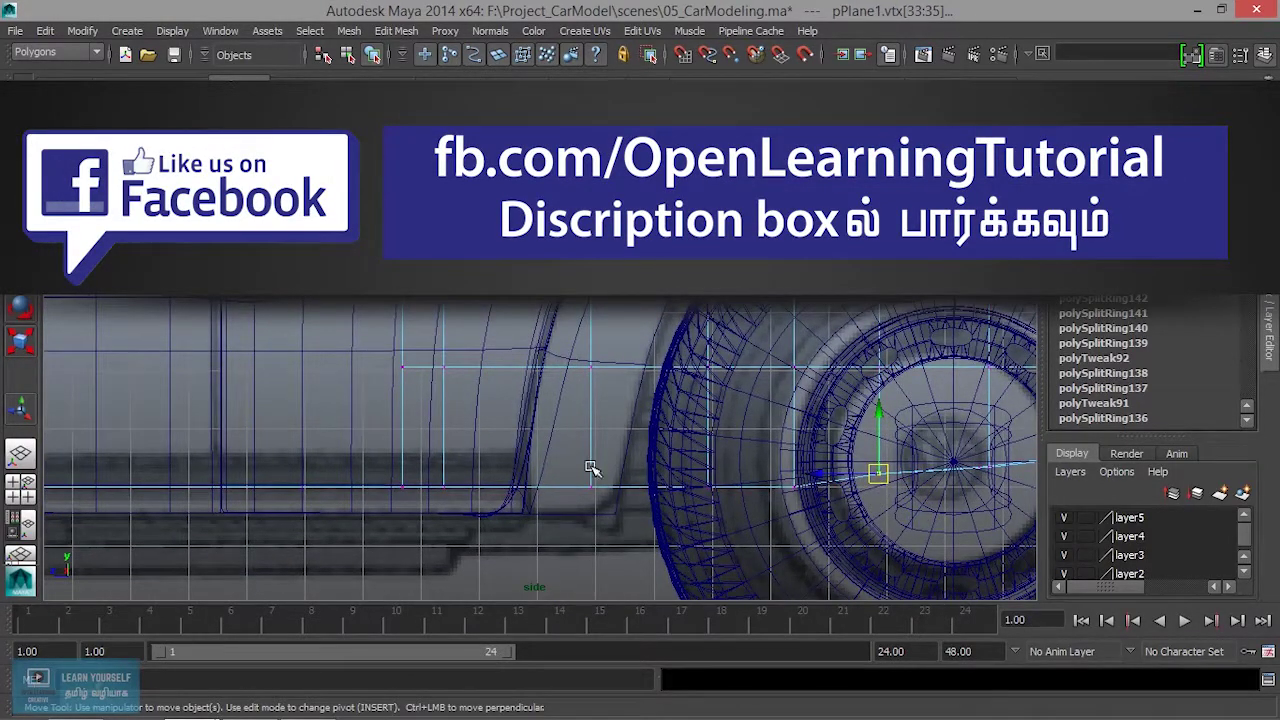
{"action": "mouse_move", "coordinate": [546, 468]}
{"action": "left_mouse_down"}
{"action": "mouse_move", "coordinate": [615, 521]}
{"action": "mouse_move", "coordinate": [592, 507]}
{"action": "left_mouse_up"}
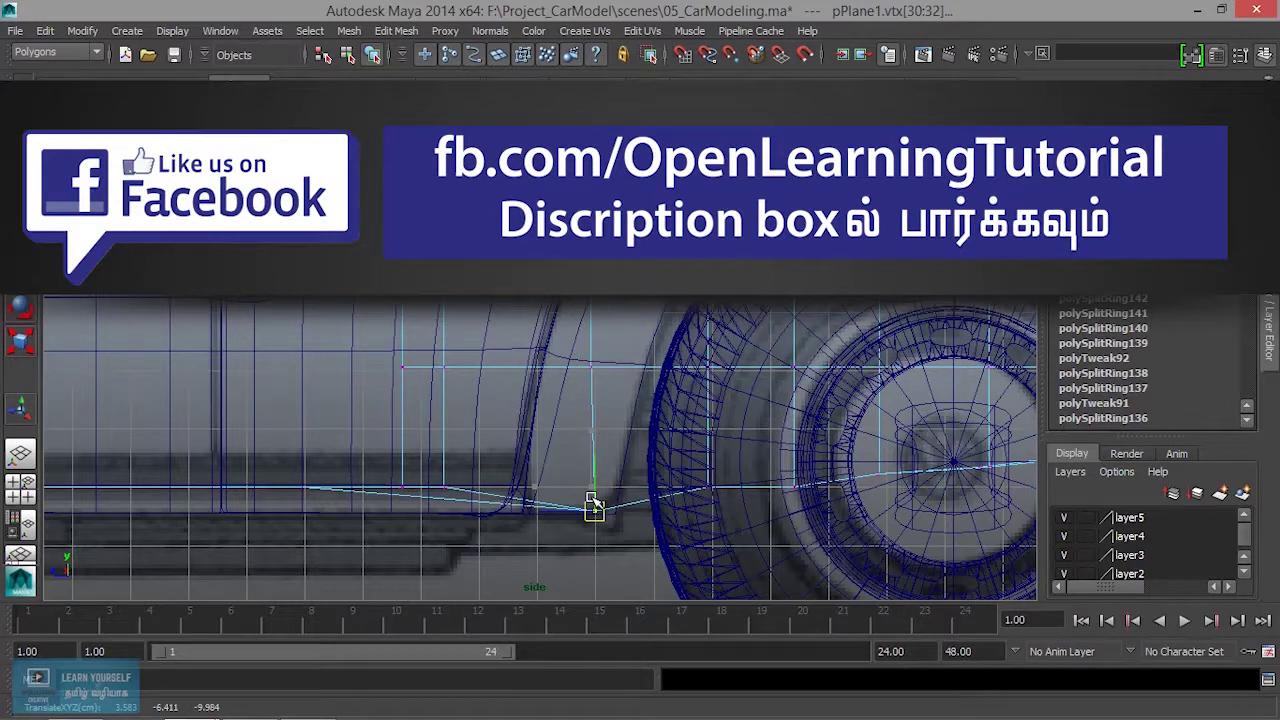
Lower the remaining vertices along the sill onto the body's bottom edge.
{"action": "left_click_drag", "start_coordinate": [289, 450], "coordinate": [350, 497]}
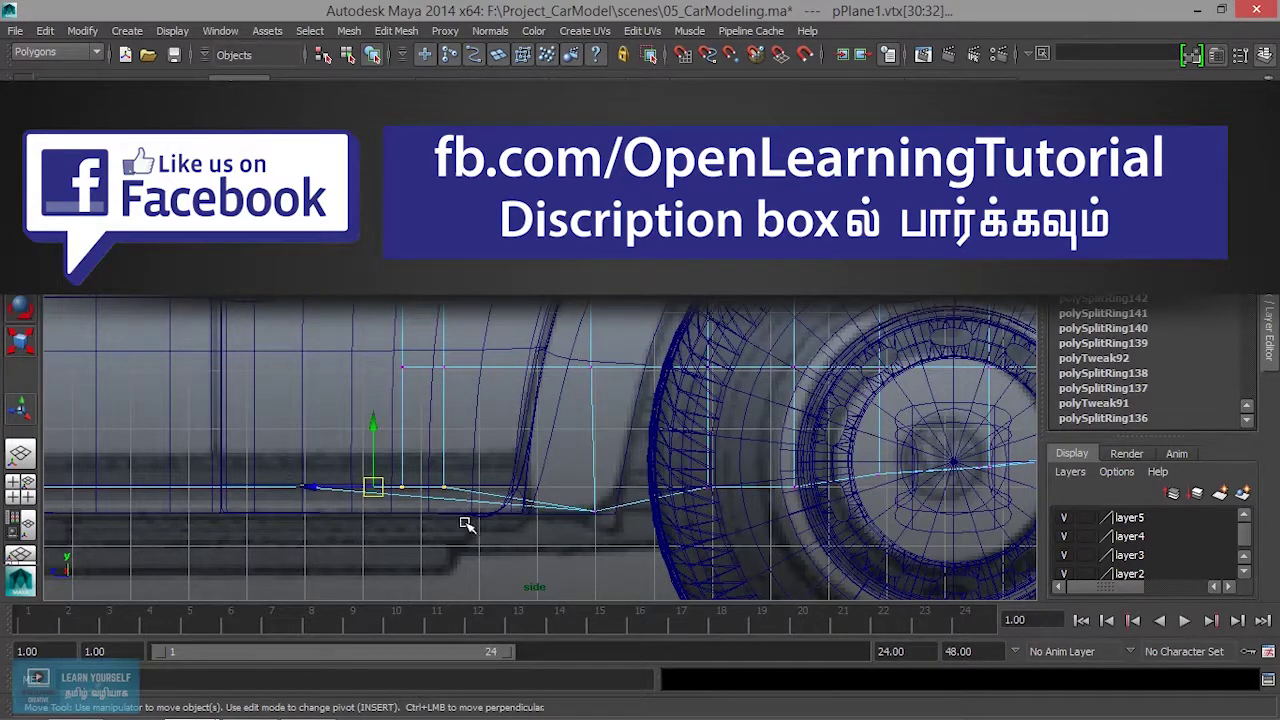
{"action": "left_click_drag", "start_coordinate": [373, 437], "coordinate": [375, 457]}
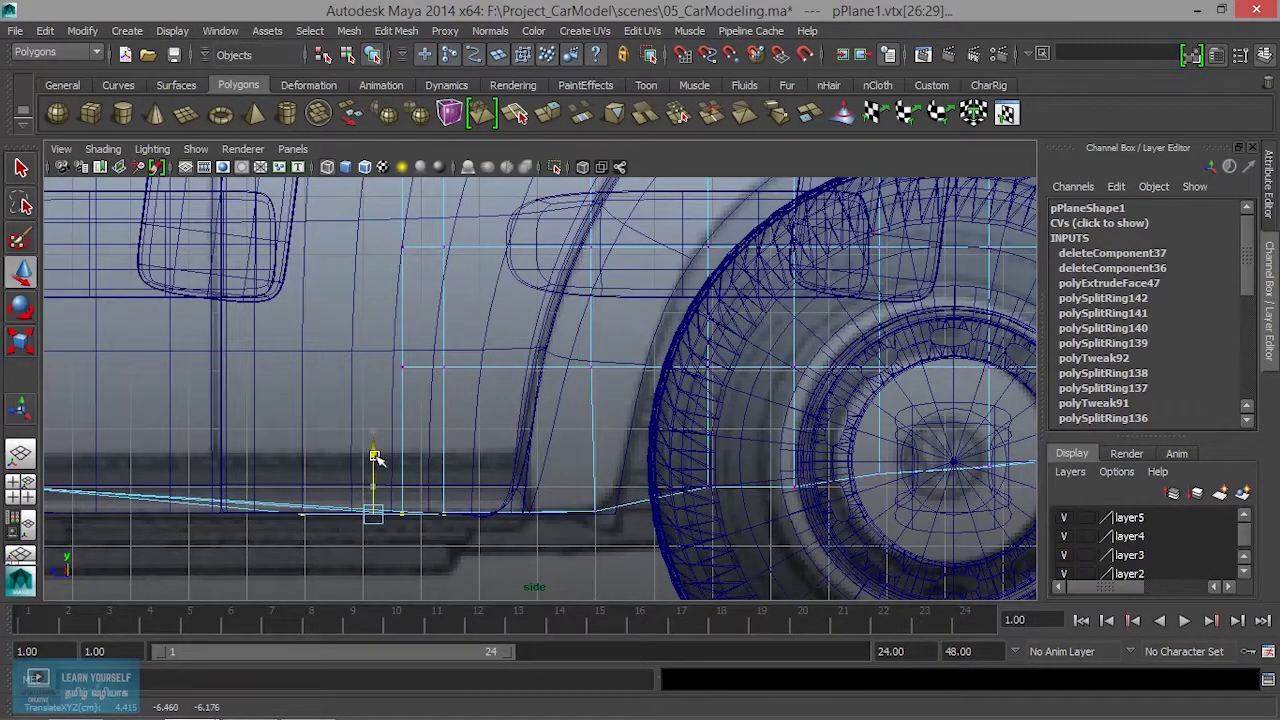
{"action": "middle_click_drag", "start_coordinate": [375, 457], "coordinate": [746, 452], "text": "alt"}
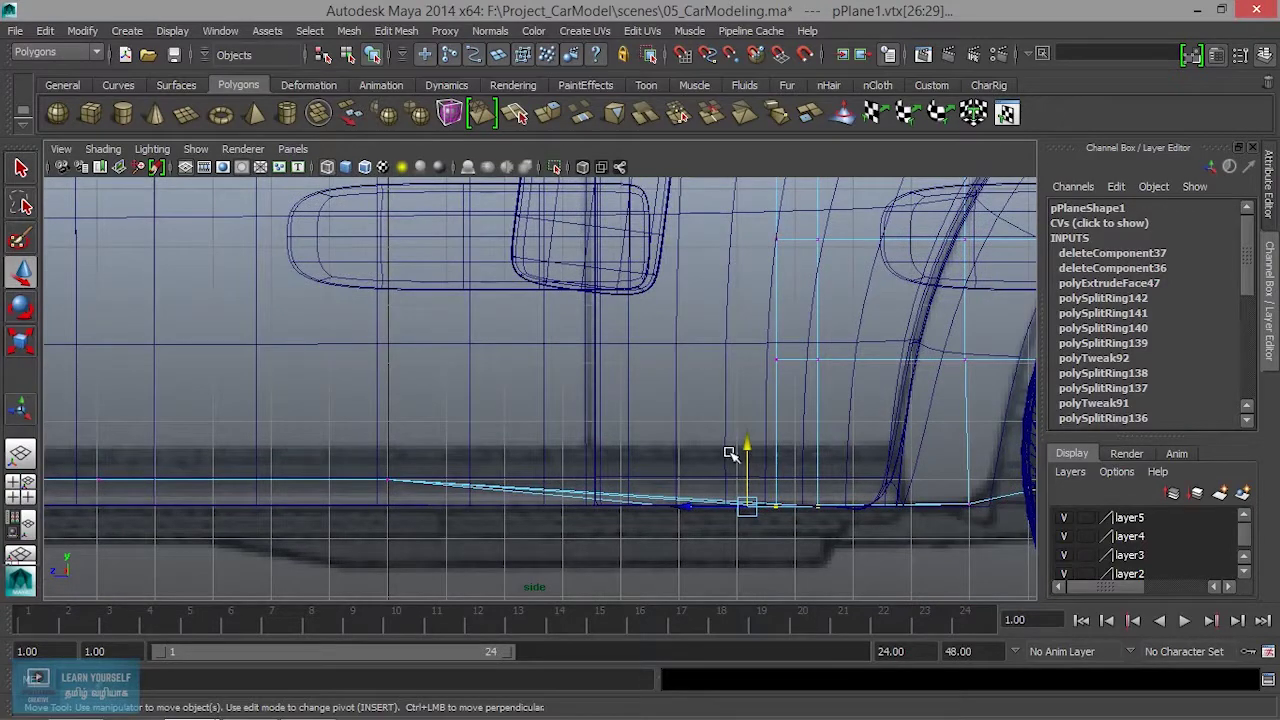
{"action": "left_click_drag", "start_coordinate": [613, 554], "coordinate": [613, 555]}
{"action": "left_click_drag", "start_coordinate": [389, 419], "coordinate": [391, 437]}
{"action": "middle_click_drag", "start_coordinate": [581, 497], "coordinate": [232, 483], "text": "alt"}
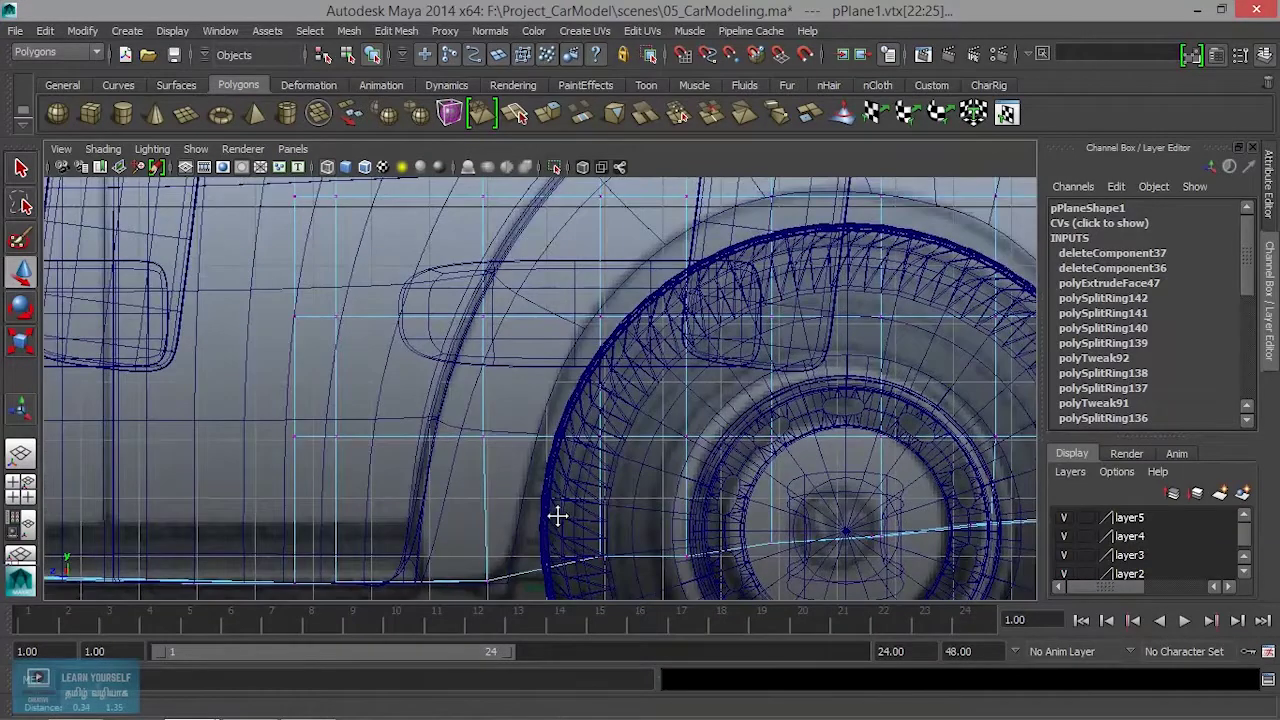
{"action": "right_click_drag", "start_coordinate": [578, 438], "coordinate": [372, 422], "text": "alt"}
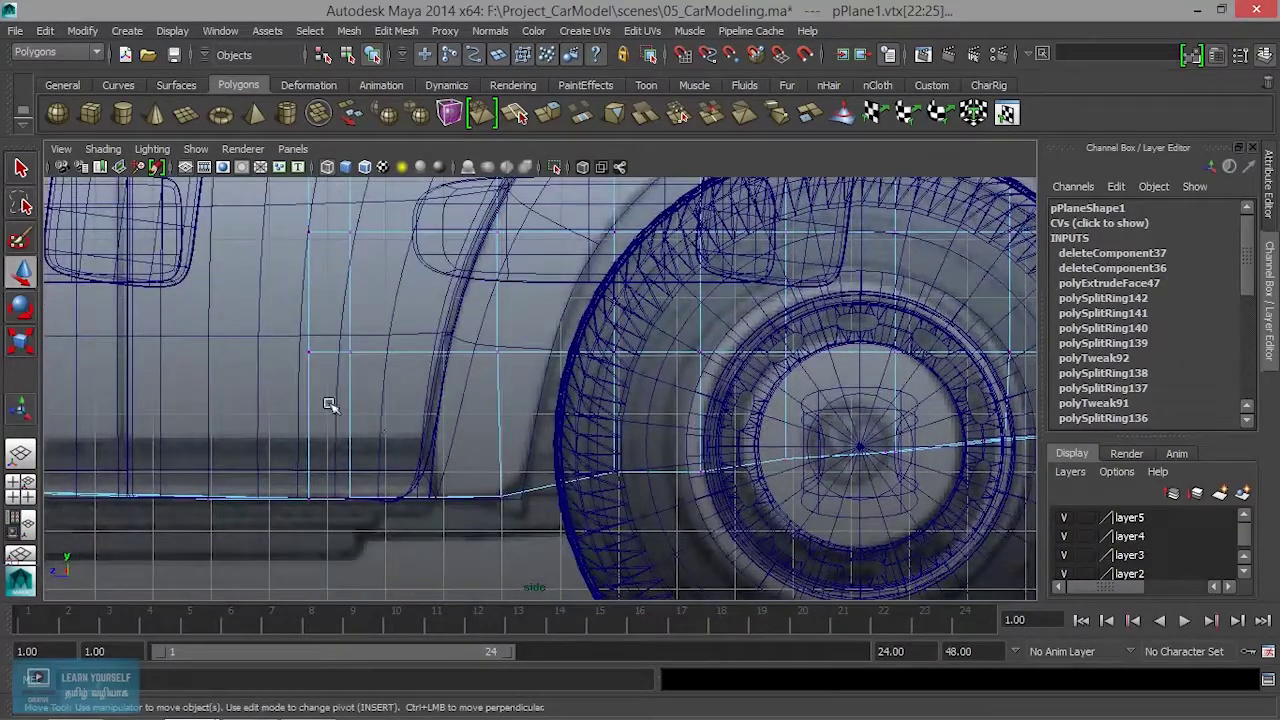
Shift the inner vertex pair and the sill-corner vertex right to the wheel arch base.
{"action": "left_click", "coordinate": [330, 354]}
{"action": "left_click_drag", "start_coordinate": [330, 354], "coordinate": [445, 355]}
{"action": "left_click", "coordinate": [402, 357]}
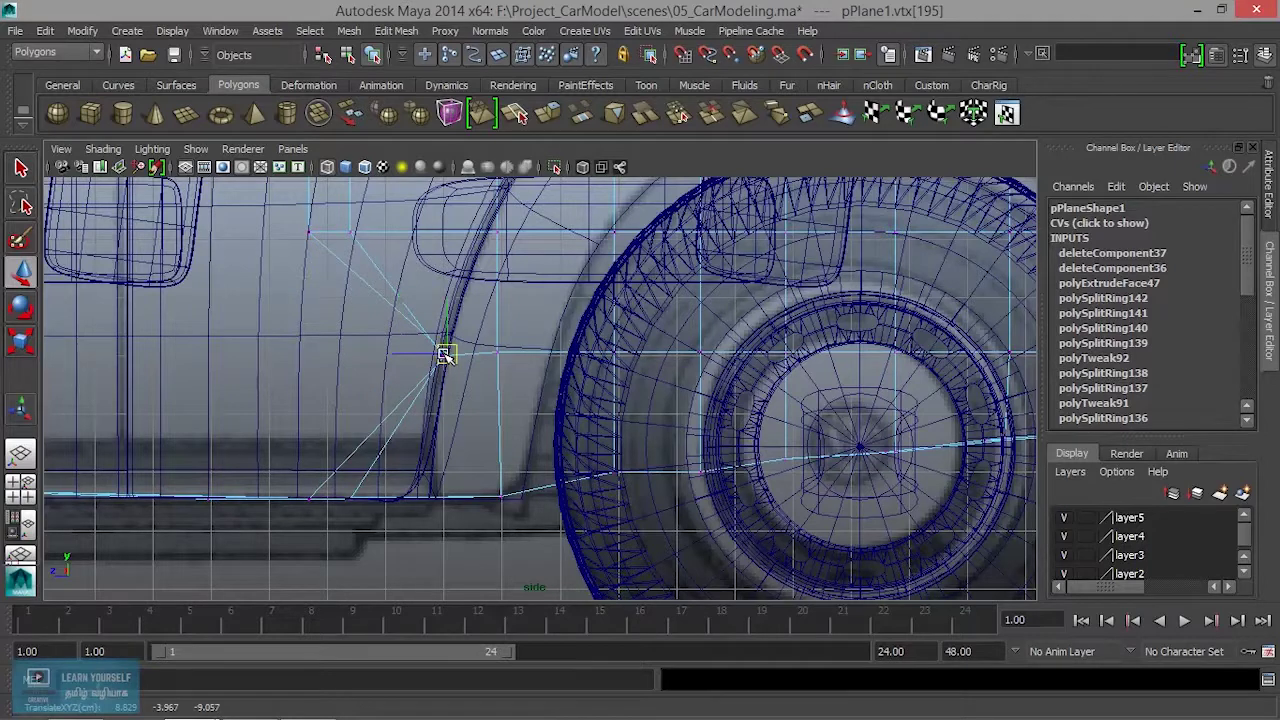
{"action": "mouse_move", "coordinate": [261, 434]}
{"action": "left_mouse_down"}
{"action": "mouse_move", "coordinate": [358, 494]}
{"action": "mouse_move", "coordinate": [360, 520]}
{"action": "left_mouse_up"}
{"action": "middle_click_drag", "start_coordinate": [276, 501], "coordinate": [340, 501]}
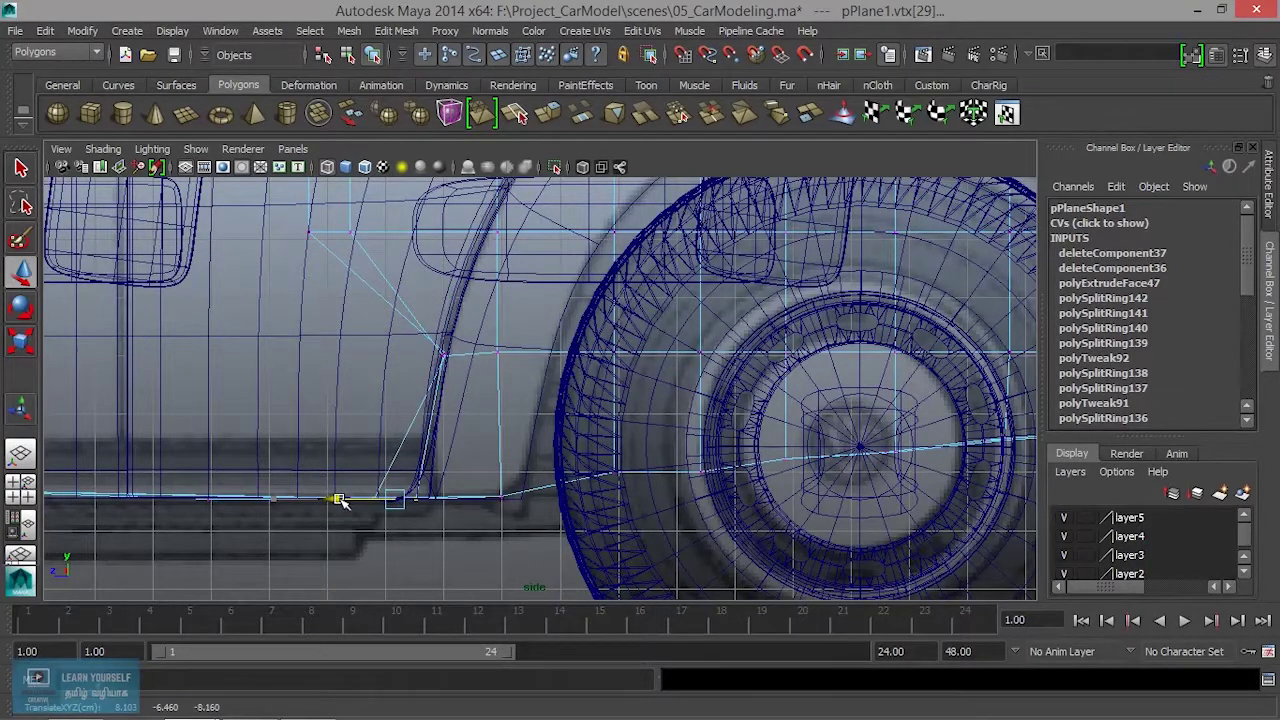
Move the paired vertices up the arch onto its curve, including the upper pair.
{"action": "mouse_move", "coordinate": [283, 212]}
{"action": "middle_mouse_down", "text": "alt"}
{"action": "mouse_move", "coordinate": [323, 405]}
{"action": "mouse_move", "coordinate": [448, 448]}
{"action": "mouse_move", "coordinate": [500, 429]}
{"action": "mouse_move", "coordinate": [468, 432]}
{"action": "middle_mouse_up", "text": "alt"}
{"action": "left_click", "coordinate": [348, 423]}
{"action": "left_click", "coordinate": [484, 436]}
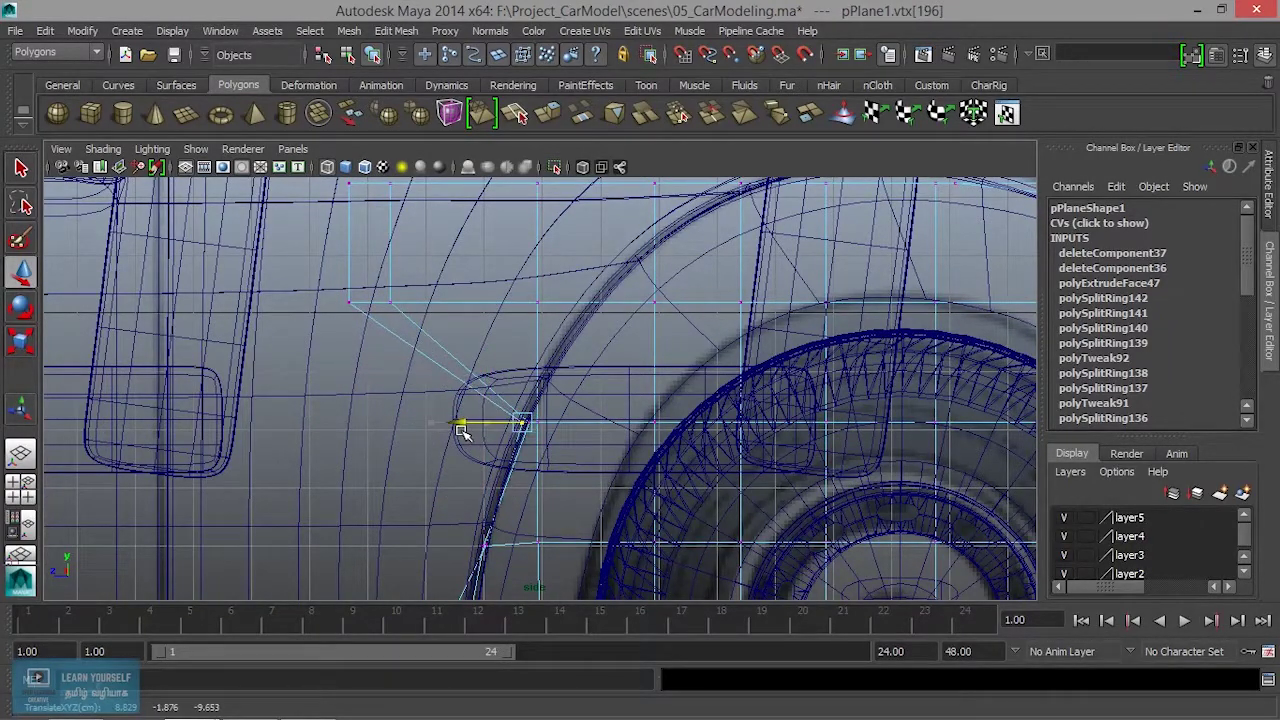
{"action": "mouse_move", "coordinate": [461, 376]}
{"action": "middle_mouse_down", "text": "alt"}
{"action": "mouse_move", "coordinate": [473, 486]}
{"action": "mouse_move", "coordinate": [637, 449]}
{"action": "middle_mouse_up", "text": "alt"}
{"action": "left_click", "coordinate": [444, 447]}
{"action": "left_click", "coordinate": [403, 447]}
{"action": "middle_click_drag", "start_coordinate": [414, 445], "coordinate": [637, 451]}
{"action": "middle_click_drag", "start_coordinate": [445, 330], "coordinate": [722, 368]}
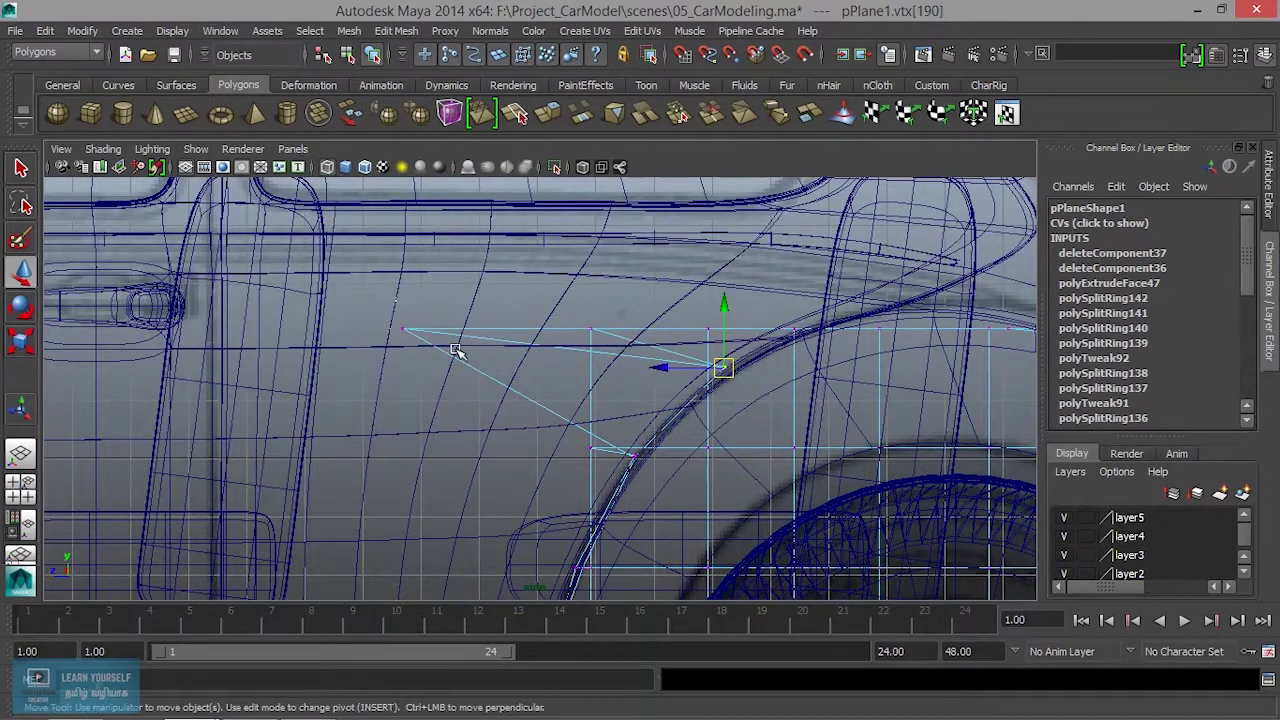
{"action": "middle_click_drag", "start_coordinate": [389, 330], "coordinate": [659, 408]}
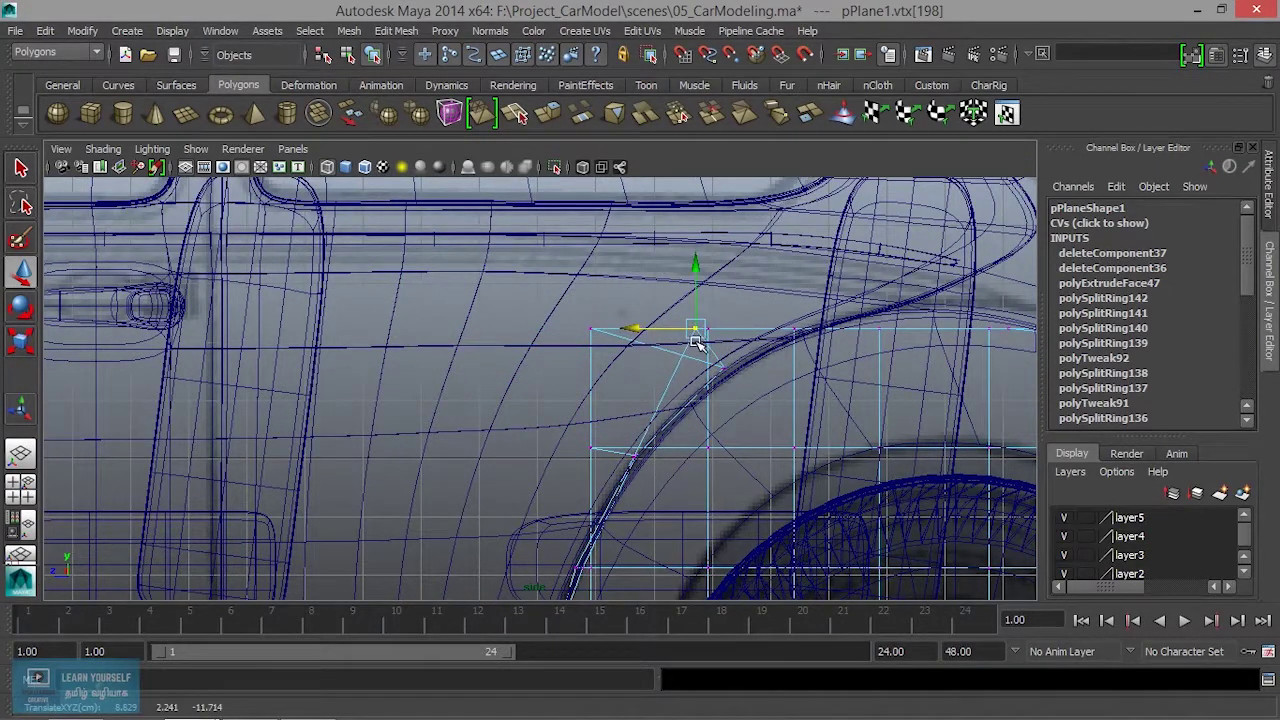
Fit the corner vertices and arch-top vertices onto the arch line.
{"action": "left_click", "coordinate": [594, 331]}
{"action": "middle_click_drag", "start_coordinate": [606, 333], "coordinate": [678, 355]}
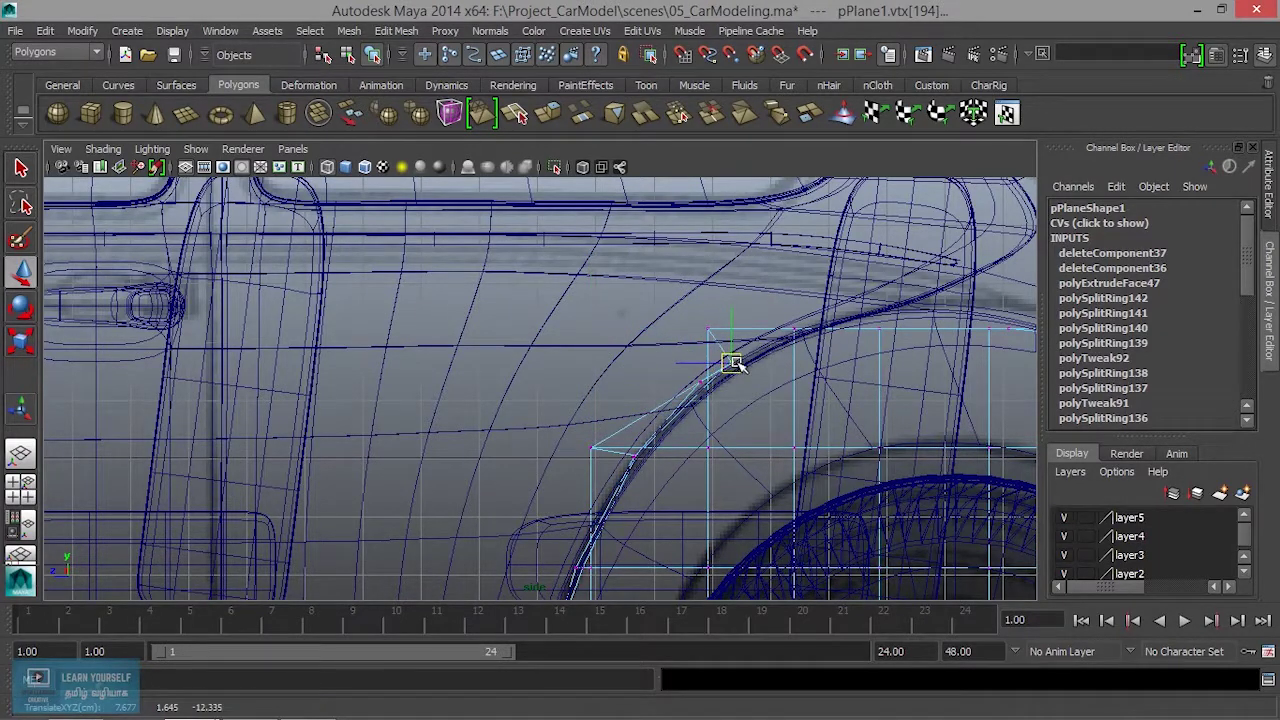
{"action": "left_click_drag", "start_coordinate": [686, 318], "coordinate": [731, 340]}
{"action": "left_click", "coordinate": [760, 352]}
{"action": "key", "text": "ctrl+z"}
{"action": "middle_click_drag", "start_coordinate": [710, 332], "coordinate": [766, 345]}
{"action": "left_click", "coordinate": [592, 448]}
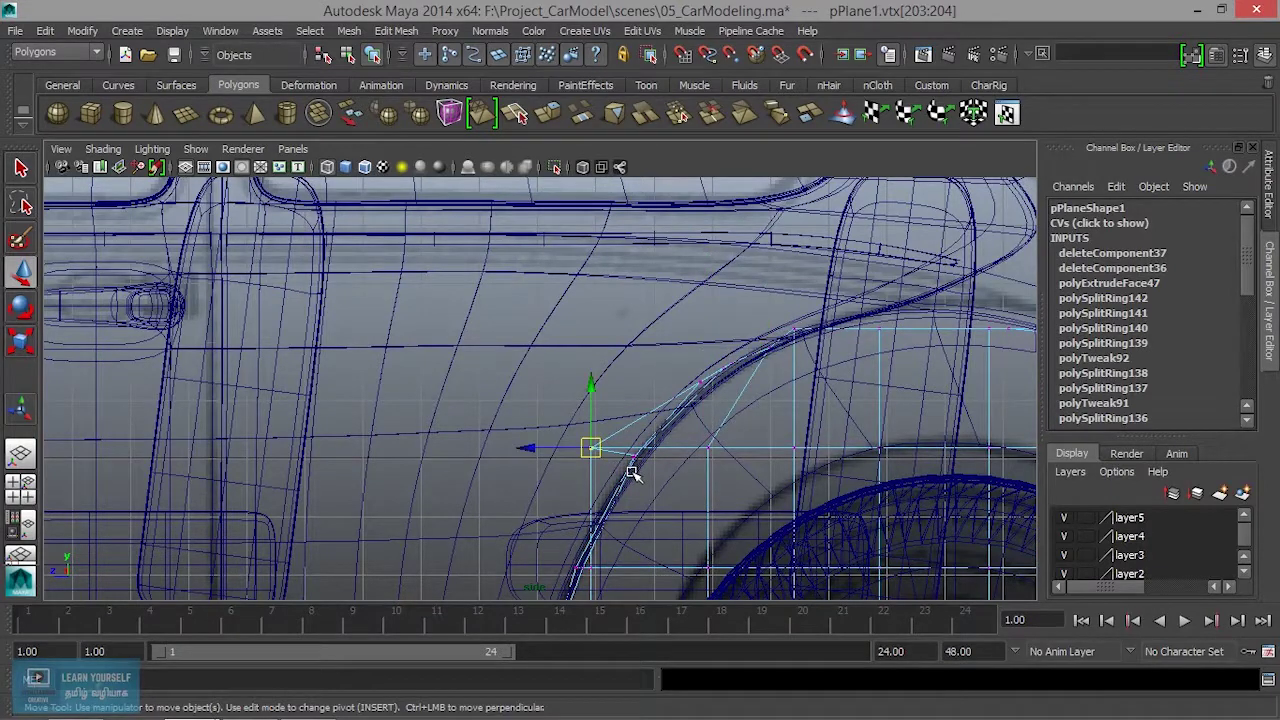
{"action": "middle_click_drag", "start_coordinate": [597, 449], "coordinate": [632, 472]}
{"action": "middle_click_drag", "start_coordinate": [893, 390], "coordinate": [603, 392], "text": "alt"}
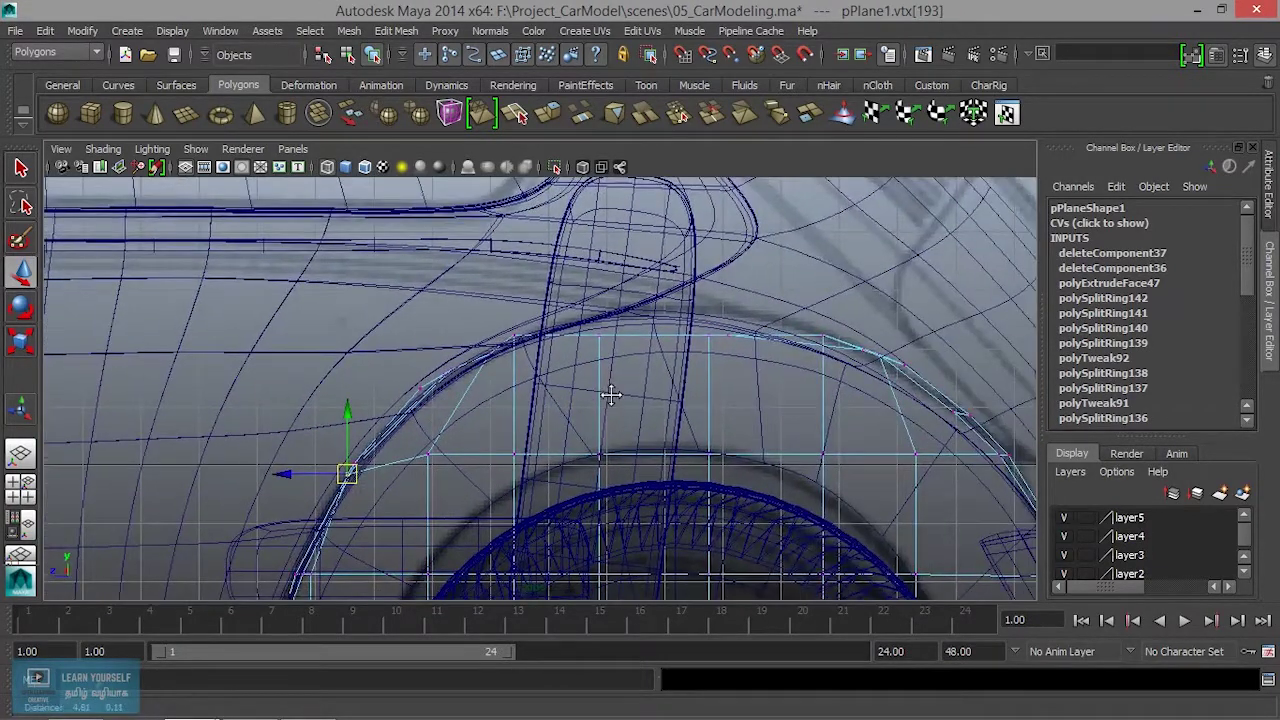
{"action": "left_click", "coordinate": [599, 335]}
{"action": "left_click", "coordinate": [713, 332]}
{"action": "middle_click_drag", "start_coordinate": [713, 332], "coordinate": [709, 310]}
Switch to the four-view layout and orbit the perspective view to check the panel.
{"action": "key", "text": "space"}
{"action": "key", "text": "space"}
{"action": "scroll", "coordinate": [814, 337], "scroll_direction": "down", "scroll_amount": 5}
{"action": "mouse_move", "coordinate": [620, 380]}
{"action": "left_mouse_down", "text": "alt"}
{"action": "mouse_move", "coordinate": [560, 385]}
{"action": "mouse_move", "coordinate": [386, 357]}
{"action": "mouse_move", "coordinate": [651, 466]}
{"action": "mouse_move", "coordinate": [771, 457]}
{"action": "mouse_move", "coordinate": [663, 466]}
{"action": "left_mouse_up", "text": "alt"}
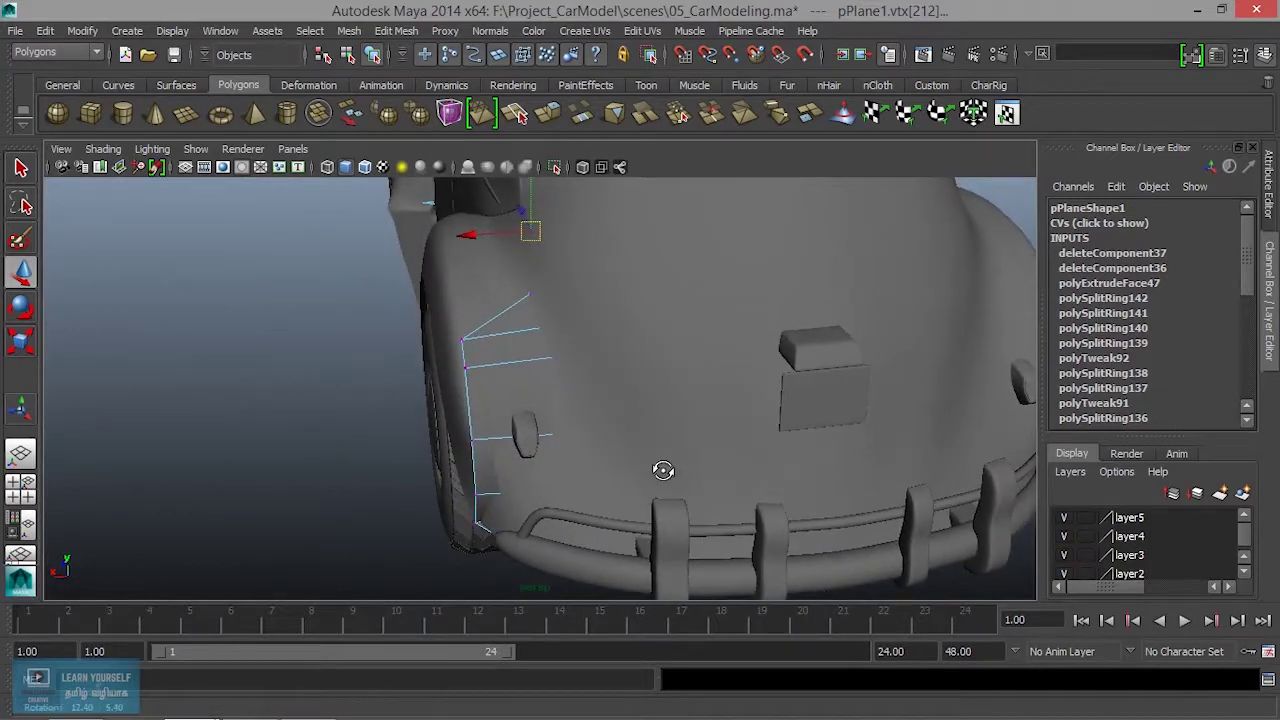
Move the panel's vertices beside the fender to hug the body, then return to object mode.
{"action": "left_click_drag", "start_coordinate": [507, 585], "coordinate": [518, 543]}
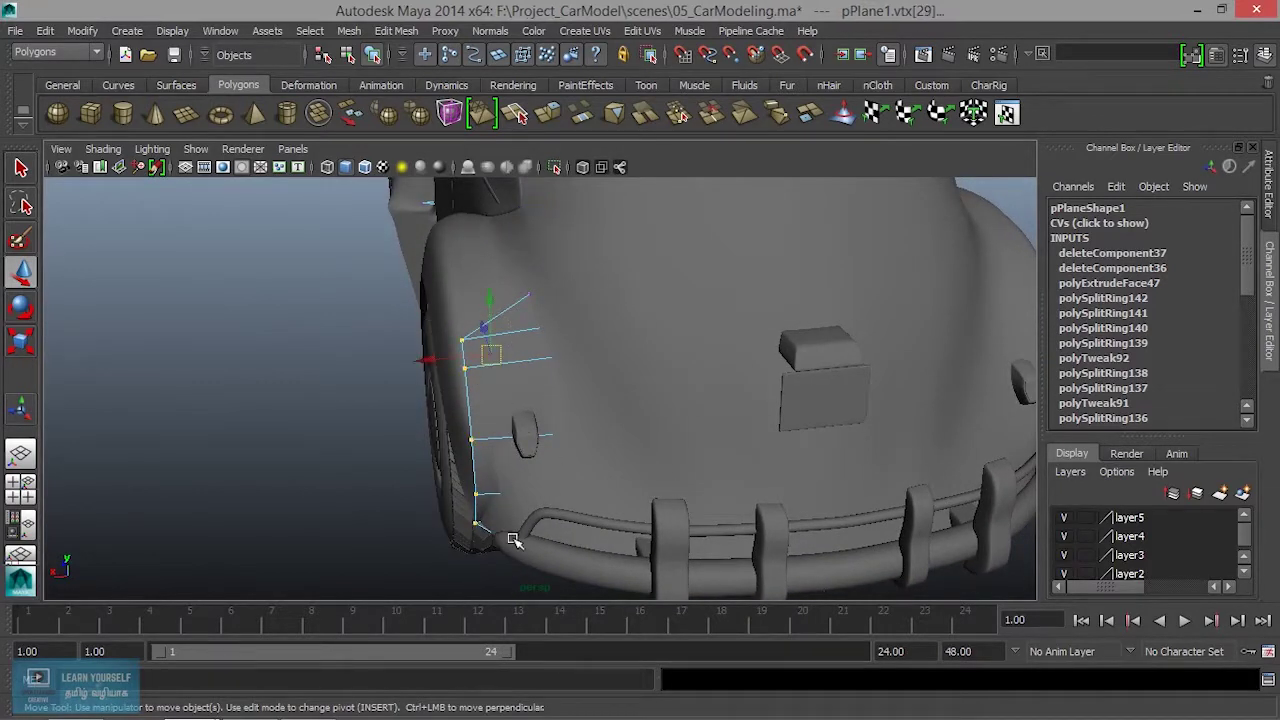
{"action": "left_click_drag", "start_coordinate": [435, 376], "coordinate": [490, 368]}
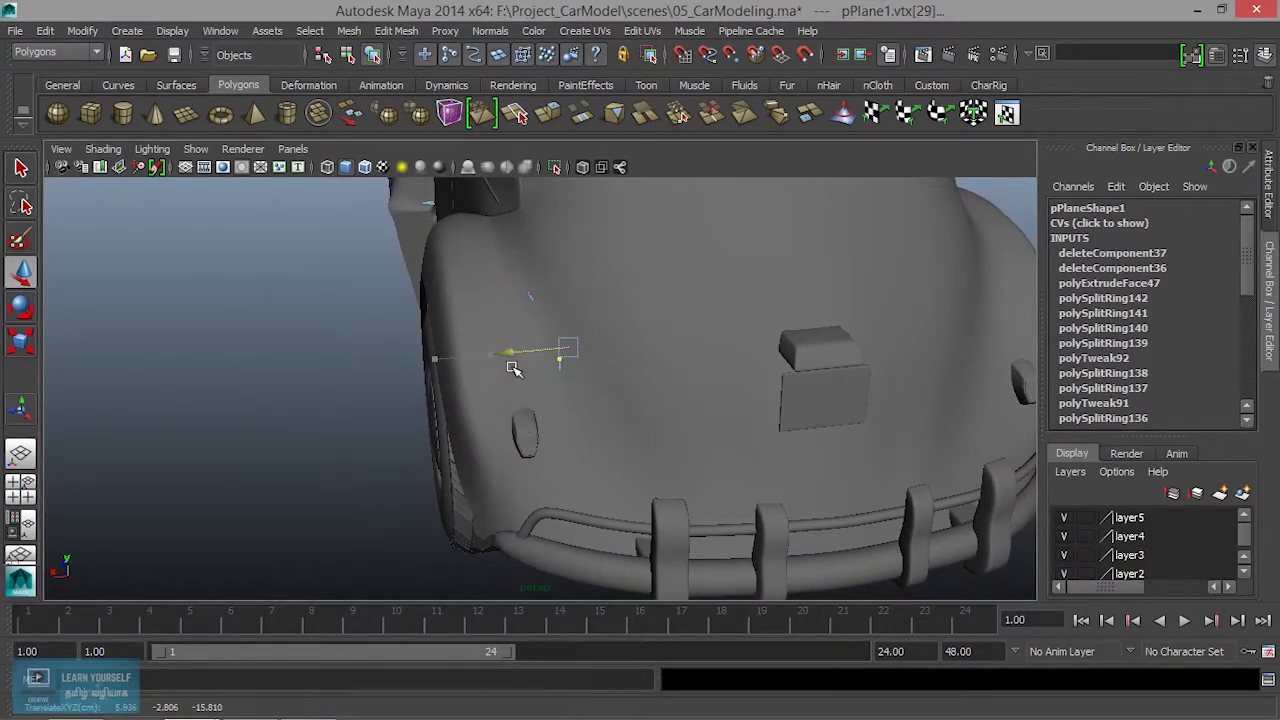
{"action": "mouse_move", "coordinate": [517, 286]}
{"action": "left_mouse_down"}
{"action": "mouse_move", "coordinate": [566, 334]}
{"action": "mouse_move", "coordinate": [606, 320]}
{"action": "mouse_move", "coordinate": [575, 300]}
{"action": "mouse_move", "coordinate": [708, 346]}
{"action": "mouse_move", "coordinate": [760, 286]}
{"action": "mouse_move", "coordinate": [766, 257]}
{"action": "left_mouse_up"}
{"action": "right_click", "coordinate": [416, 388]}
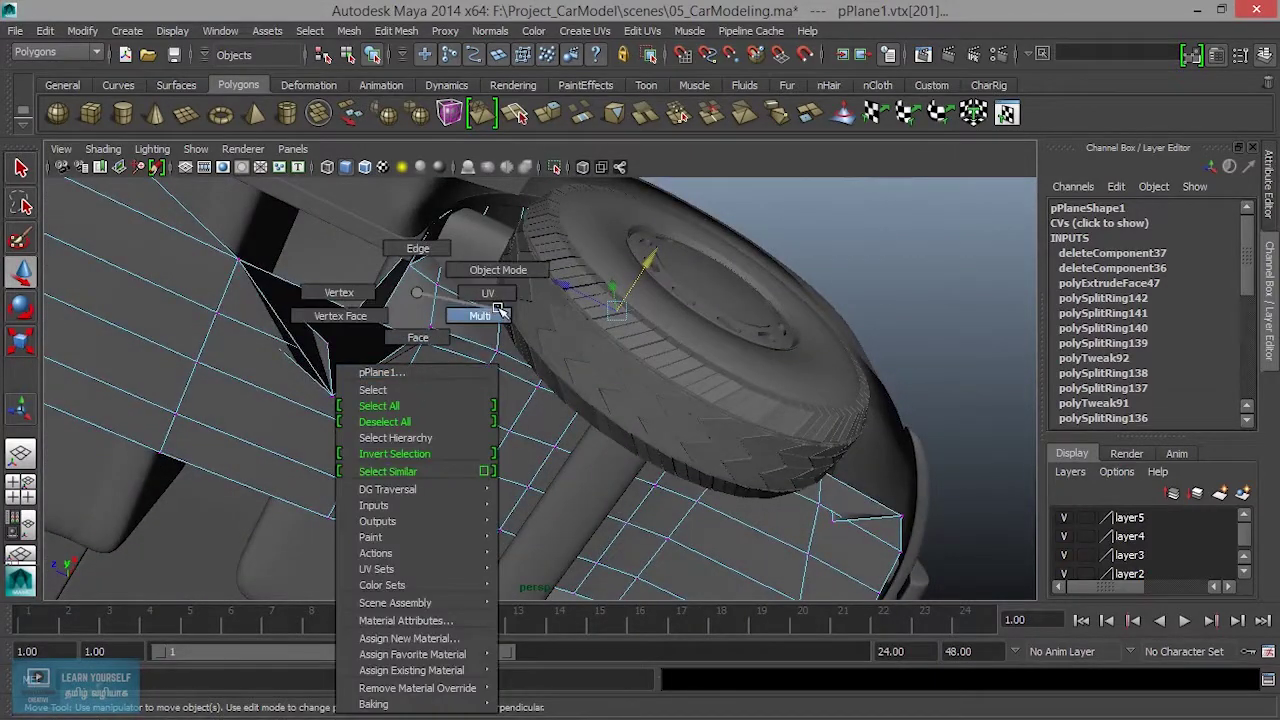
{"action": "right_click_drag", "start_coordinate": [499, 313], "coordinate": [498, 270]}
Raise the triangular-gap vertex and adjust it along X to close the hole.
{"action": "mouse_move", "coordinate": [400, 423]}
{"action": "left_mouse_down", "text": "alt"}
{"action": "mouse_move", "coordinate": [357, 451]}
{"action": "mouse_move", "coordinate": [578, 414]}
{"action": "mouse_move", "coordinate": [680, 457]}
{"action": "mouse_move", "coordinate": [609, 486]}
{"action": "mouse_move", "coordinate": [654, 429]}
{"action": "mouse_move", "coordinate": [585, 353]}
{"action": "mouse_move", "coordinate": [643, 323]}
{"action": "left_mouse_up", "text": "alt"}
{"action": "right_click", "coordinate": [643, 320]}
{"action": "left_click", "coordinate": [565, 296]}
{"action": "left_click", "coordinate": [619, 343]}
{"action": "left_click_drag", "start_coordinate": [626, 349], "coordinate": [703, 457], "text": "alt"}
{"action": "mouse_move", "coordinate": [614, 319]}
{"action": "left_mouse_down"}
{"action": "mouse_move", "coordinate": [624, 248]}
{"action": "mouse_move", "coordinate": [717, 381]}
{"action": "left_mouse_up"}
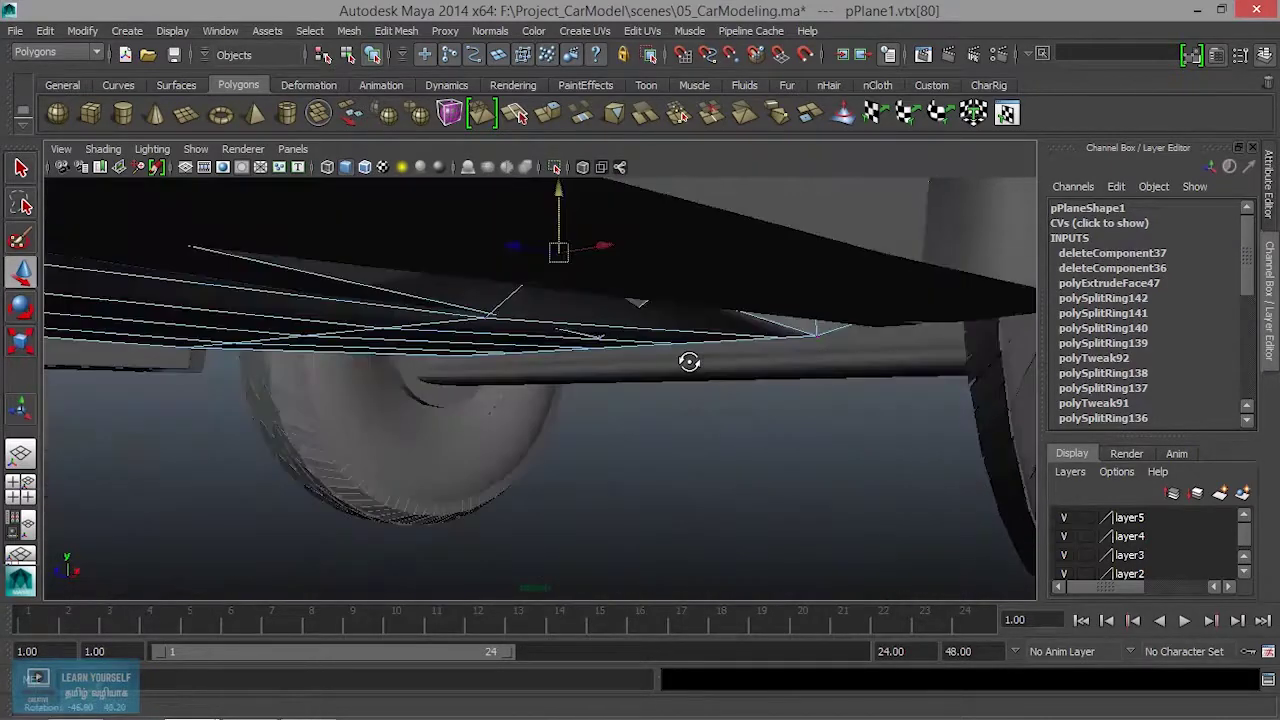
{"action": "left_click_drag", "start_coordinate": [598, 249], "coordinate": [648, 258]}
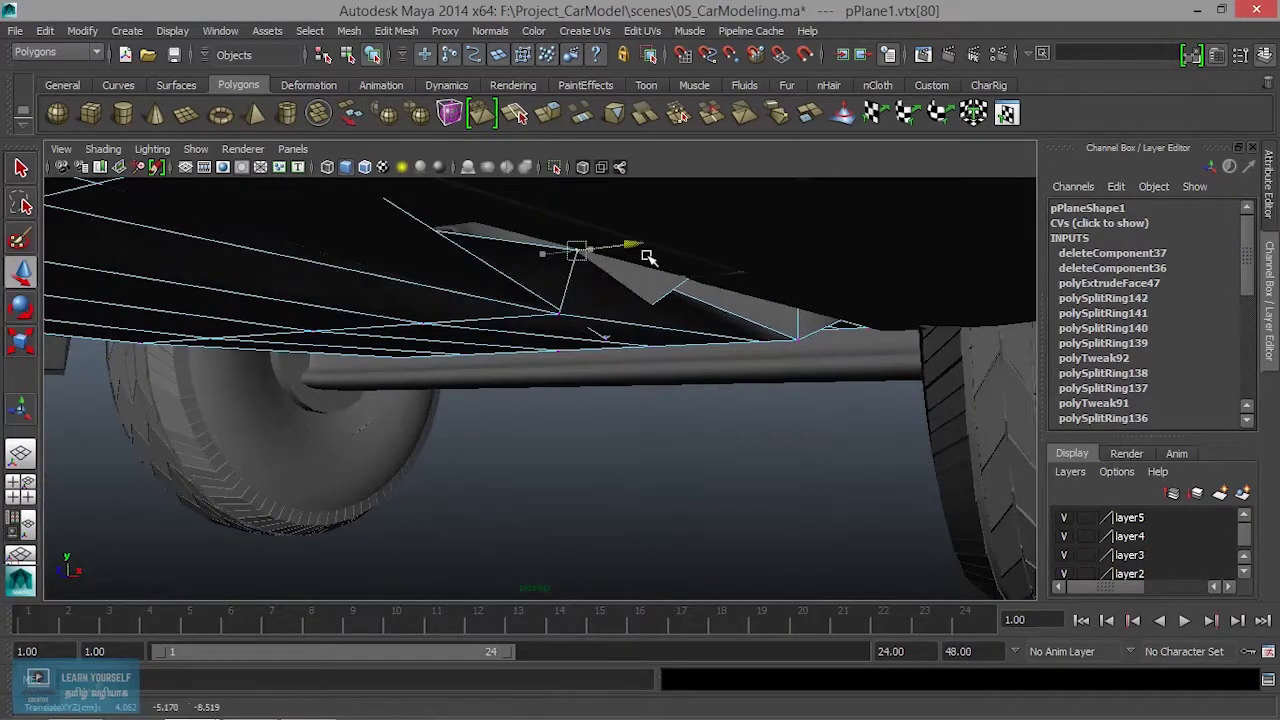
{"action": "mouse_move", "coordinate": [604, 302]}
{"action": "left_mouse_down", "text": "alt"}
{"action": "mouse_move", "coordinate": [556, 311]}
{"action": "mouse_move", "coordinate": [516, 358]}
{"action": "left_mouse_up", "text": "alt"}
{"action": "left_click_drag", "start_coordinate": [537, 274], "coordinate": [537, 160]}
{"action": "mouse_move", "coordinate": [558, 237]}
{"action": "left_mouse_down", "text": "alt"}
{"action": "mouse_move", "coordinate": [454, 263]}
{"action": "mouse_move", "coordinate": [446, 277]}
{"action": "mouse_move", "coordinate": [671, 400]}
{"action": "mouse_move", "coordinate": [586, 366]}
{"action": "left_mouse_up", "text": "alt"}
{"action": "mouse_move", "coordinate": [624, 312]}
{"action": "left_mouse_down"}
{"action": "mouse_move", "coordinate": [463, 297]}
{"action": "mouse_move", "coordinate": [388, 328]}
{"action": "mouse_move", "coordinate": [629, 349]}
{"action": "mouse_move", "coordinate": [730, 428]}
{"action": "mouse_move", "coordinate": [729, 383]}
{"action": "mouse_move", "coordinate": [640, 366]}
{"action": "mouse_move", "coordinate": [694, 319]}
{"action": "left_mouse_up"}
Slide vertex 80 left and pull the vertex near the wheel arch down along the edge.
{"action": "left_click", "coordinate": [738, 386]}
{"action": "left_click_drag", "start_coordinate": [737, 259], "coordinate": [515, 250]}
{"action": "mouse_move", "coordinate": [549, 349]}
{"action": "left_mouse_down", "text": "alt"}
{"action": "mouse_move", "coordinate": [686, 451]}
{"action": "mouse_move", "coordinate": [597, 420]}
{"action": "mouse_move", "coordinate": [626, 385]}
{"action": "mouse_move", "coordinate": [586, 429]}
{"action": "mouse_move", "coordinate": [543, 434]}
{"action": "mouse_move", "coordinate": [772, 478]}
{"action": "mouse_move", "coordinate": [889, 460]}
{"action": "mouse_move", "coordinate": [709, 531]}
{"action": "mouse_move", "coordinate": [427, 341]}
{"action": "mouse_move", "coordinate": [591, 363]}
{"action": "mouse_move", "coordinate": [691, 457]}
{"action": "mouse_move", "coordinate": [687, 323]}
{"action": "mouse_move", "coordinate": [706, 371]}
{"action": "mouse_move", "coordinate": [660, 337]}
{"action": "mouse_move", "coordinate": [709, 150]}
{"action": "left_mouse_up", "text": "alt"}
{"action": "left_click", "coordinate": [709, 342]}
{"action": "mouse_move", "coordinate": [690, 260]}
{"action": "left_mouse_down", "text": "alt"}
{"action": "mouse_move", "coordinate": [686, 329]}
{"action": "mouse_move", "coordinate": [700, 349]}
{"action": "mouse_move", "coordinate": [726, 337]}
{"action": "mouse_move", "coordinate": [797, 445]}
{"action": "mouse_move", "coordinate": [723, 371]}
{"action": "mouse_move", "coordinate": [877, 363]}
{"action": "mouse_move", "coordinate": [894, 329]}
{"action": "mouse_move", "coordinate": [830, 344]}
{"action": "left_mouse_up", "text": "alt"}
{"action": "left_click_drag", "start_coordinate": [705, 197], "coordinate": [707, 252]}
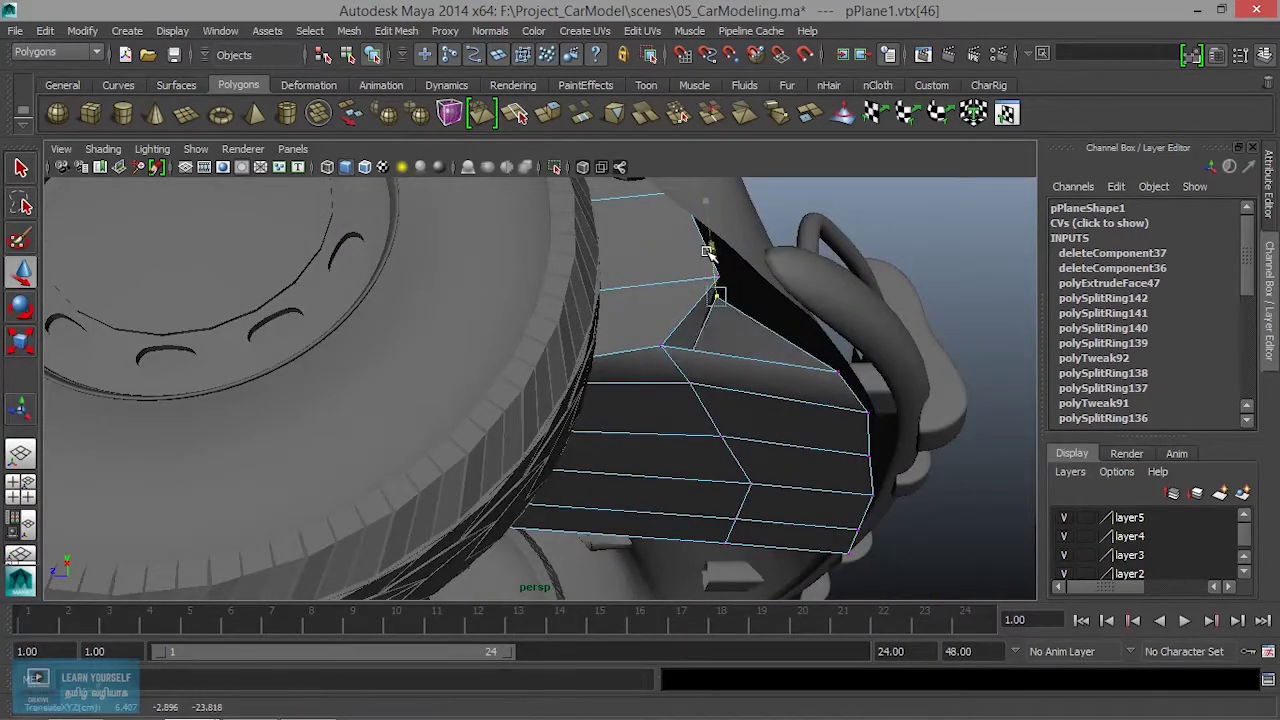
{"action": "mouse_move", "coordinate": [727, 318]}
{"action": "left_mouse_down", "text": "alt"}
{"action": "mouse_move", "coordinate": [723, 391]}
{"action": "mouse_move", "coordinate": [698, 270]}
{"action": "left_mouse_up", "text": "alt"}
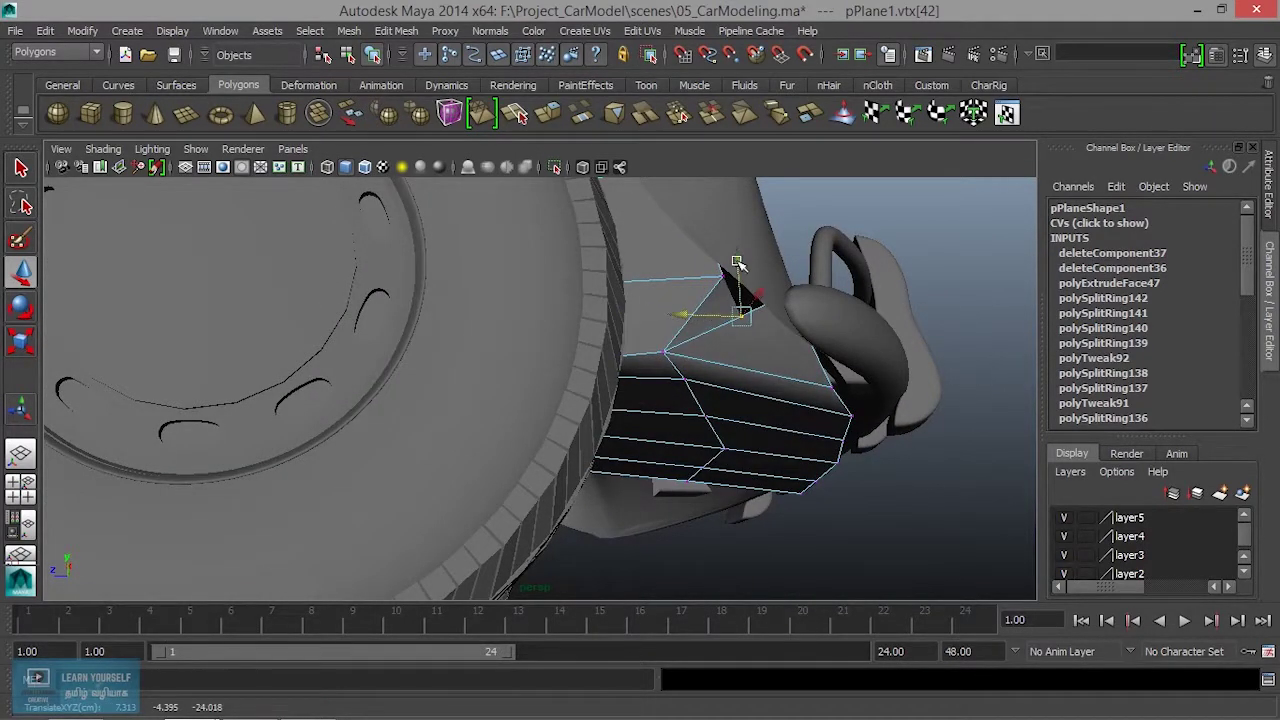
{"action": "scroll", "coordinate": [745, 228], "scroll_direction": "down", "scroll_amount": 5}
{"action": "left_click_drag", "start_coordinate": [745, 228], "coordinate": [646, 466], "text": "alt"}
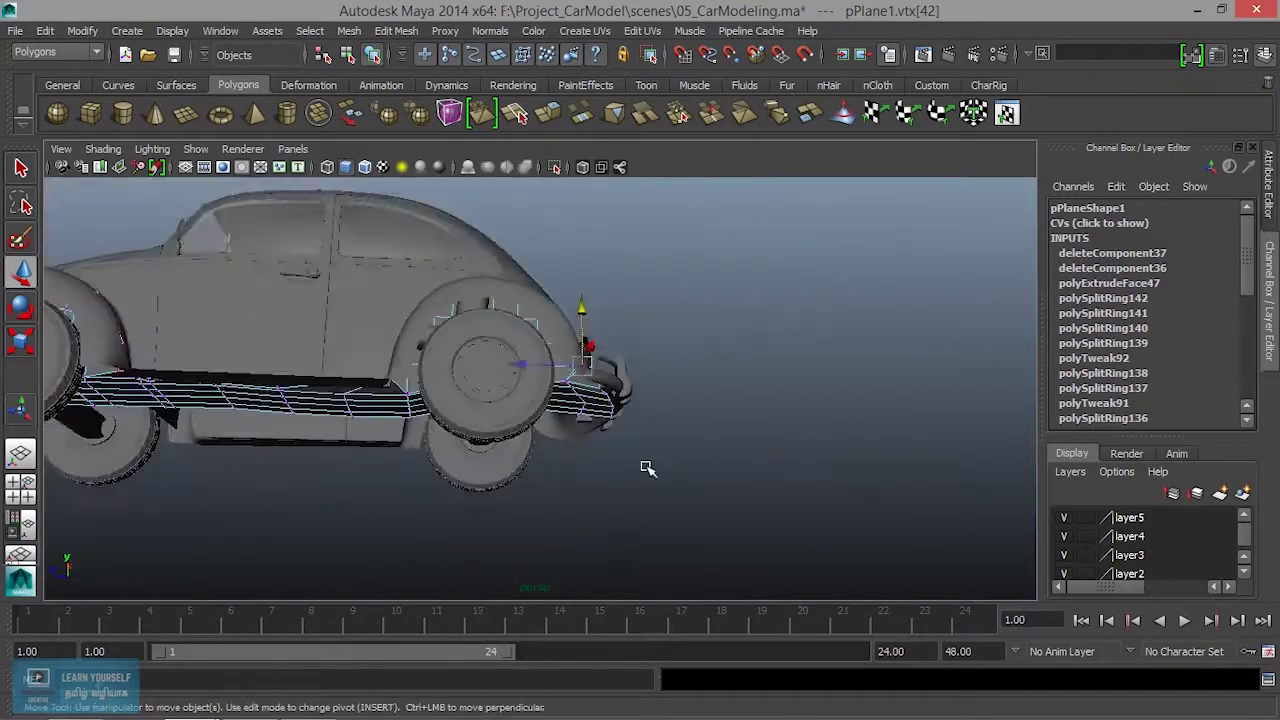
Return the panel to object mode, deselect it, and orbit to view the car's underside.
{"action": "middle_click_drag", "start_coordinate": [646, 466], "coordinate": [803, 523], "text": "alt"}
{"action": "right_click_drag", "start_coordinate": [803, 523], "coordinate": [806, 462], "text": "alt"}
{"action": "left_click_drag", "start_coordinate": [806, 462], "coordinate": [809, 446], "text": "alt"}
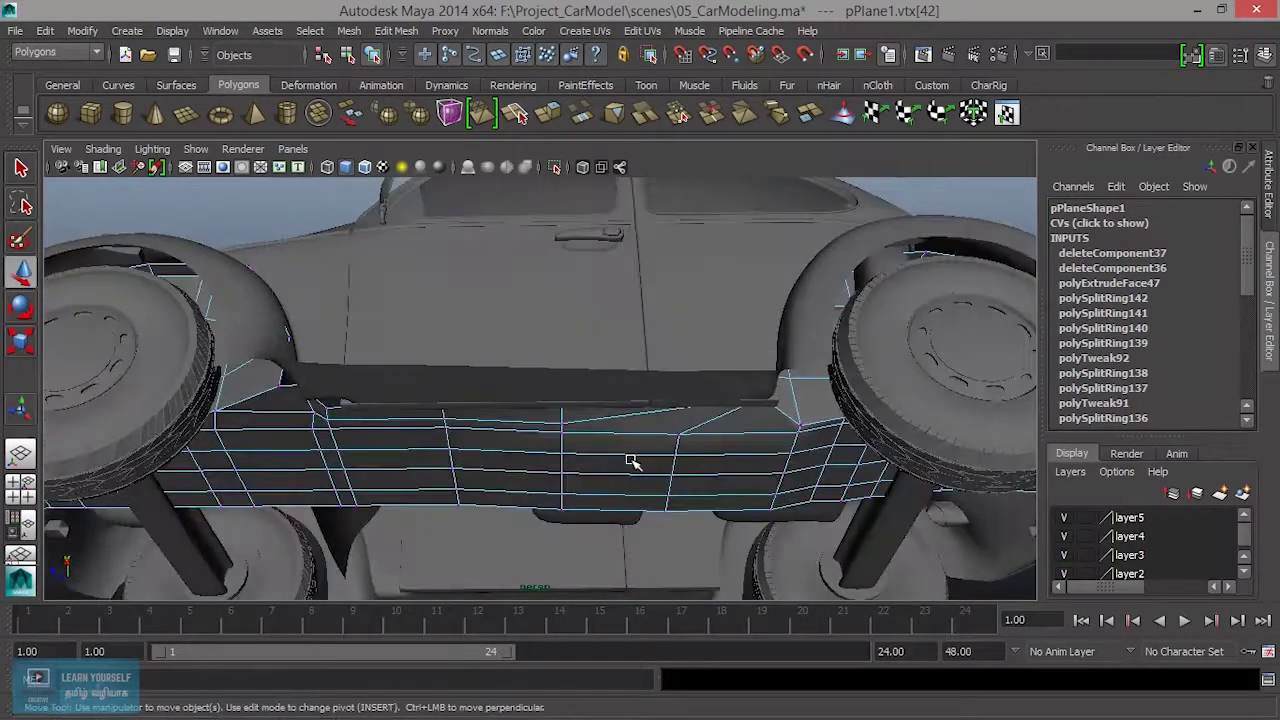
{"action": "right_click_drag", "start_coordinate": [628, 300], "coordinate": [700, 290]}
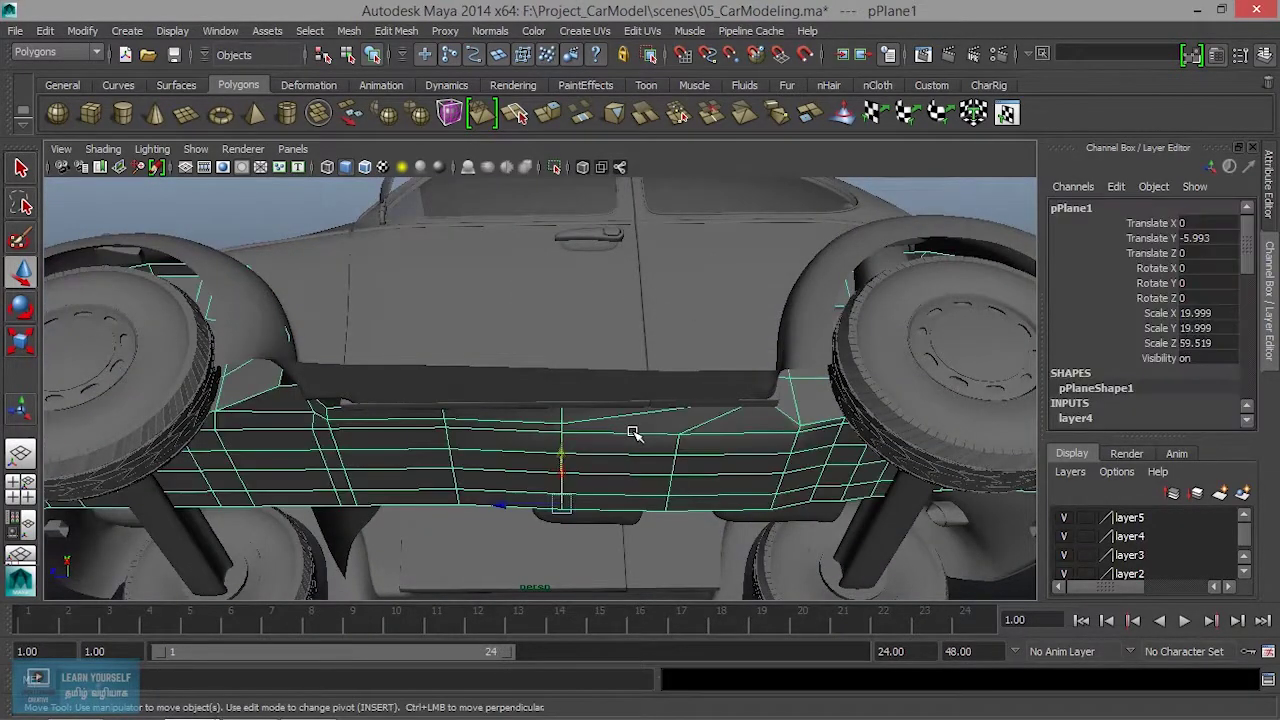
{"action": "scroll", "coordinate": [633, 433], "scroll_direction": "down", "scroll_amount": 5}
{"action": "left_click_drag", "start_coordinate": [633, 433], "coordinate": [830, 292], "text": "alt"}
{"action": "left_click", "coordinate": [830, 292]}
{"action": "mouse_move", "coordinate": [763, 435]}
{"action": "left_mouse_down", "text": "alt"}
{"action": "mouse_move", "coordinate": [729, 480]}
{"action": "mouse_move", "coordinate": [800, 477]}
{"action": "left_mouse_up", "text": "alt"}
{"action": "scroll", "coordinate": [667, 450], "scroll_direction": "up", "scroll_amount": 5}
{"action": "mouse_move", "coordinate": [667, 450]}
{"action": "left_mouse_down", "text": "alt"}
{"action": "mouse_move", "coordinate": [657, 429]}
{"action": "mouse_move", "coordinate": [897, 299]}
{"action": "left_mouse_up", "text": "alt"}
{"action": "mouse_move", "coordinate": [818, 370]}
{"action": "left_mouse_down", "text": "alt"}
{"action": "mouse_move", "coordinate": [723, 409]}
{"action": "mouse_move", "coordinate": [762, 419]}
{"action": "mouse_move", "coordinate": [846, 391]}
{"action": "mouse_move", "coordinate": [674, 323]}
{"action": "mouse_move", "coordinate": [871, 354]}
{"action": "mouse_move", "coordinate": [963, 223]}
{"action": "mouse_move", "coordinate": [857, 457]}
{"action": "mouse_move", "coordinate": [746, 460]}
{"action": "left_mouse_up", "text": "alt"}
In wireframe, select pPlane1's corner vertex 81 beside the wheel, then return to shaded object mode.
{"action": "left_click", "coordinate": [613, 470]}
{"action": "mouse_move", "coordinate": [624, 442]}
{"action": "left_mouse_down", "text": "alt"}
{"action": "mouse_move", "coordinate": [551, 426]}
{"action": "mouse_move", "coordinate": [520, 434]}
{"action": "mouse_move", "coordinate": [643, 360]}
{"action": "mouse_move", "coordinate": [615, 441]}
{"action": "mouse_move", "coordinate": [663, 383]}
{"action": "mouse_move", "coordinate": [566, 486]}
{"action": "mouse_move", "coordinate": [530, 476]}
{"action": "left_mouse_up", "text": "alt"}
{"action": "right_click", "coordinate": [565, 413]}
{"action": "left_click", "coordinate": [487, 293]}
{"action": "key", "text": "4"}
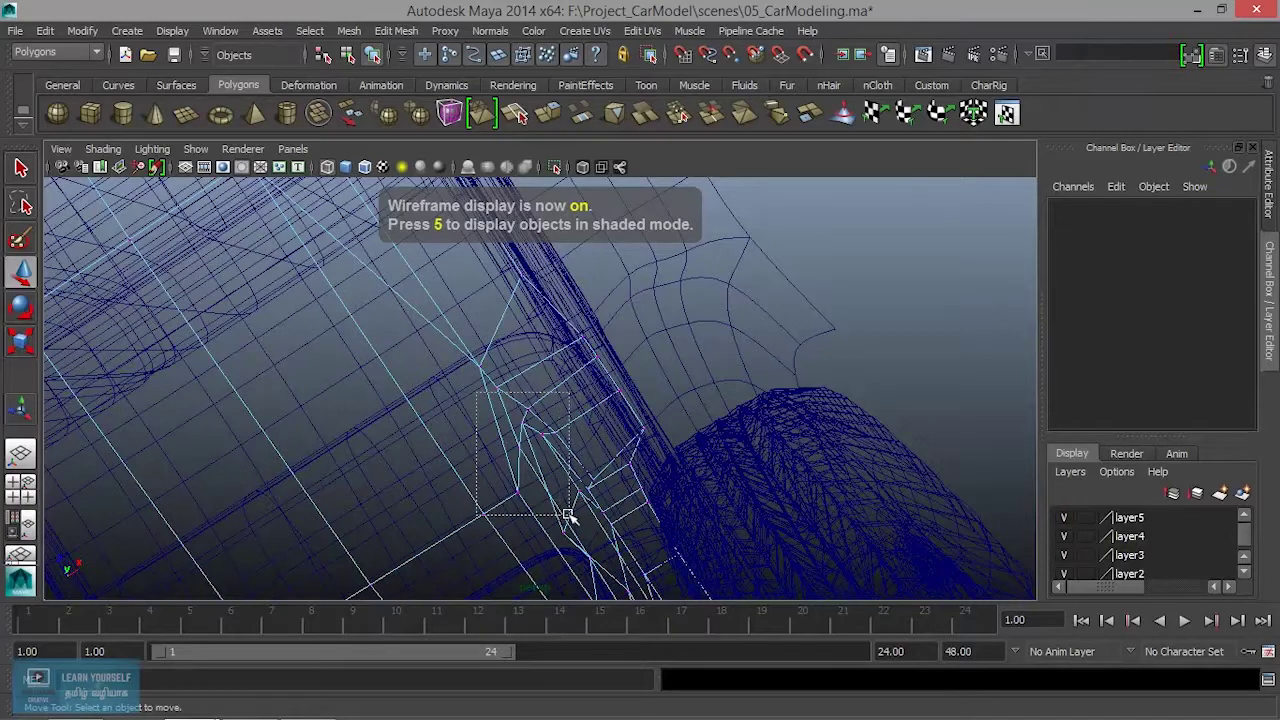
{"action": "left_click_drag", "start_coordinate": [567, 515], "coordinate": [567, 516]}
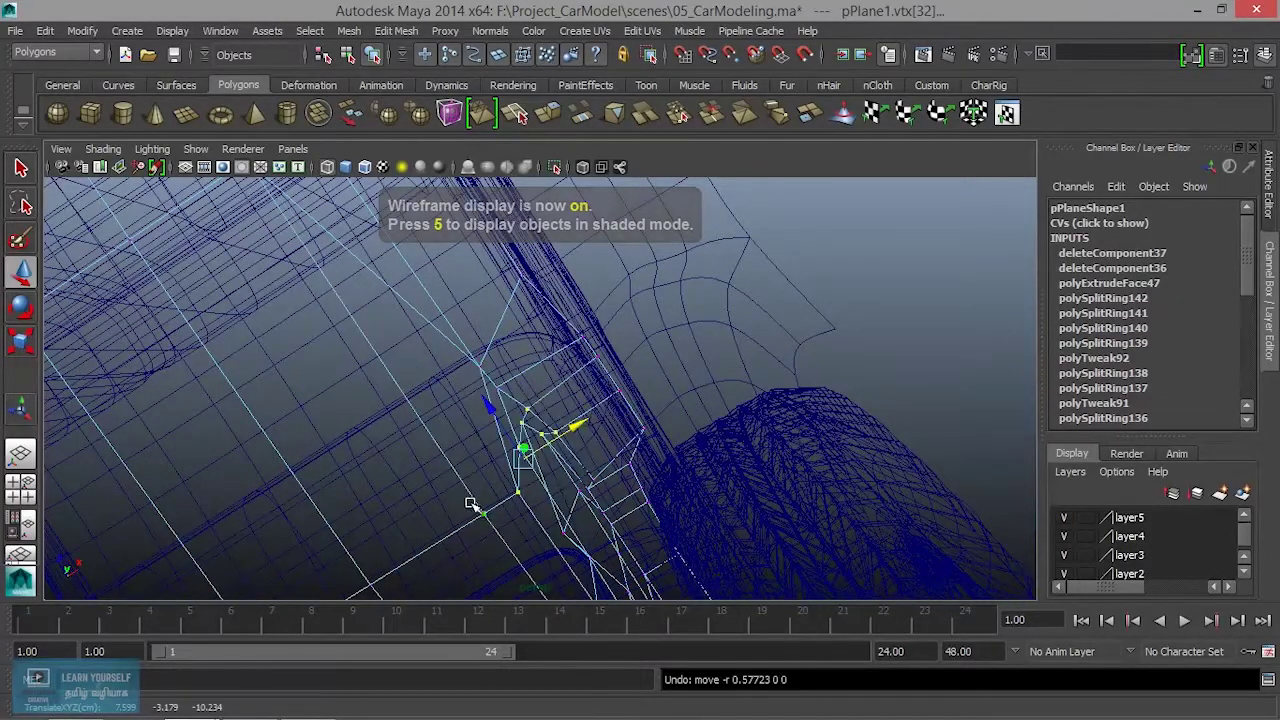
{"action": "left_click", "coordinate": [523, 534]}
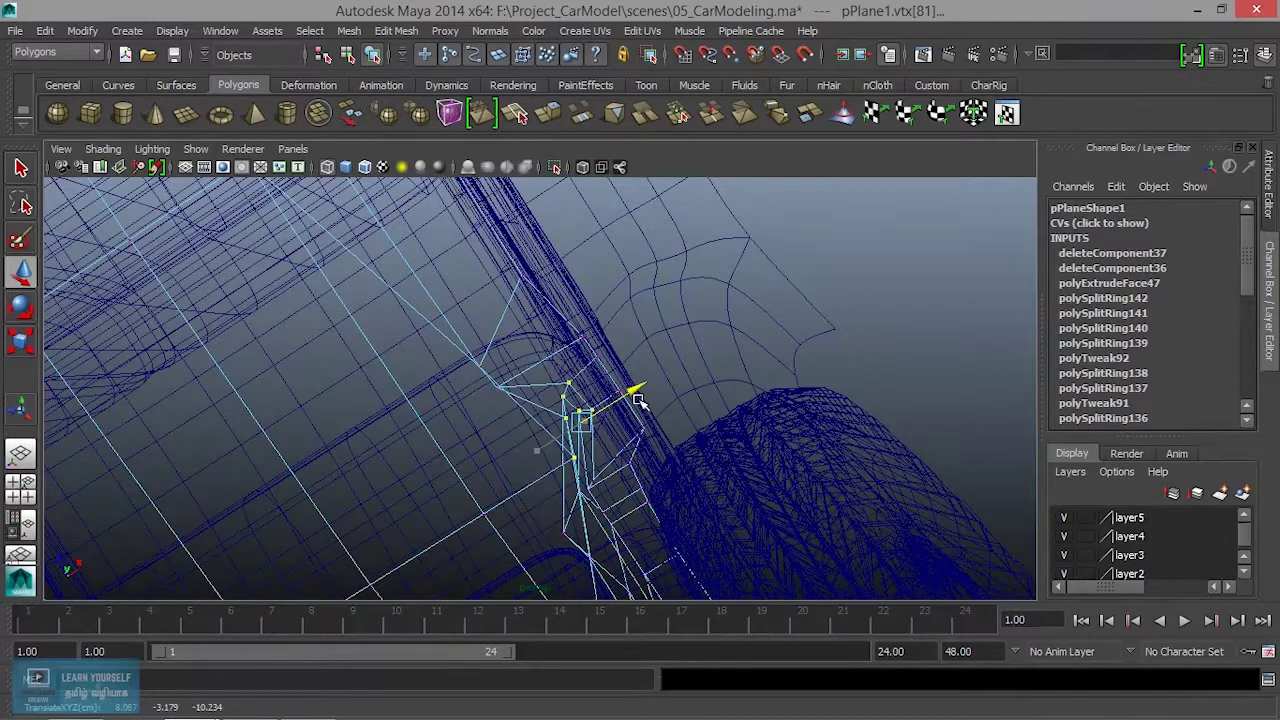
{"action": "key", "text": "5"}
{"action": "mouse_move", "coordinate": [631, 407]}
{"action": "left_mouse_down", "text": "alt"}
{"action": "mouse_move", "coordinate": [682, 478]}
{"action": "mouse_move", "coordinate": [623, 463]}
{"action": "mouse_move", "coordinate": [543, 491]}
{"action": "mouse_move", "coordinate": [577, 472]}
{"action": "mouse_move", "coordinate": [590, 440]}
{"action": "mouse_move", "coordinate": [611, 540]}
{"action": "mouse_move", "coordinate": [680, 503]}
{"action": "mouse_move", "coordinate": [843, 557]}
{"action": "mouse_move", "coordinate": [736, 540]}
{"action": "mouse_move", "coordinate": [767, 463]}
{"action": "left_mouse_up", "text": "alt"}
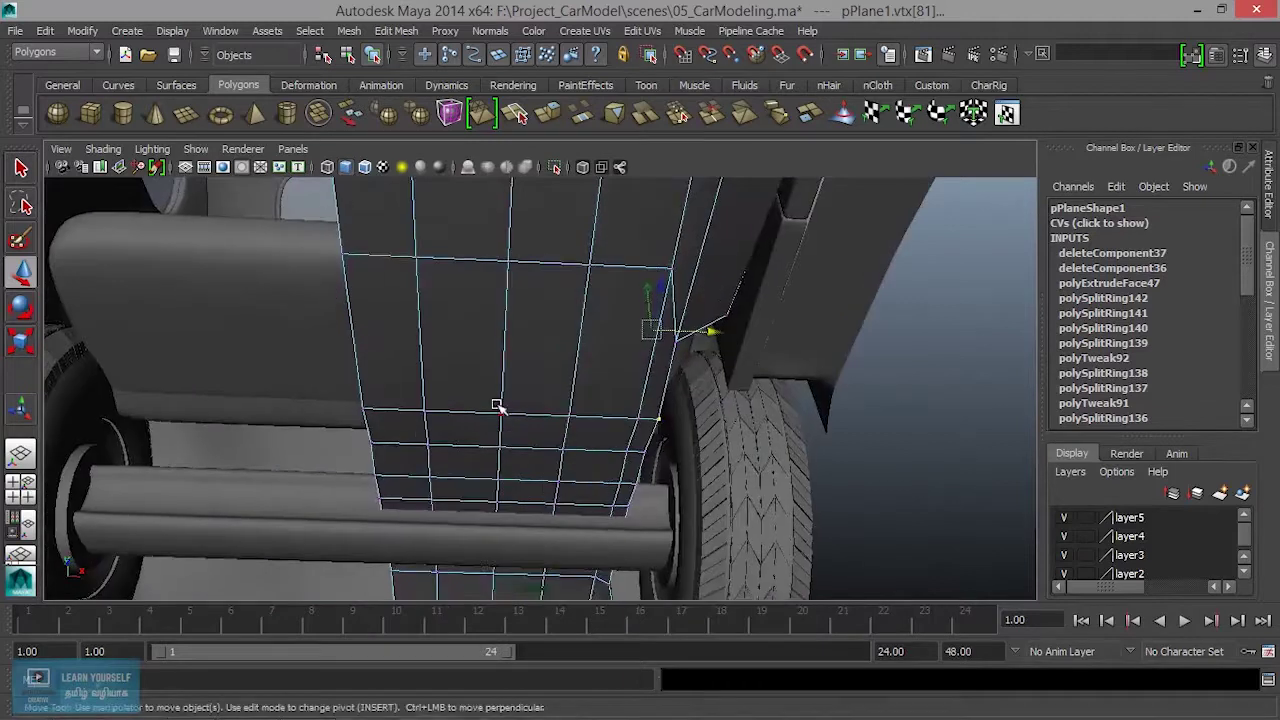
{"action": "right_click_drag", "start_coordinate": [498, 300], "coordinate": [577, 275]}
{"action": "left_click", "coordinate": [335, 313]}
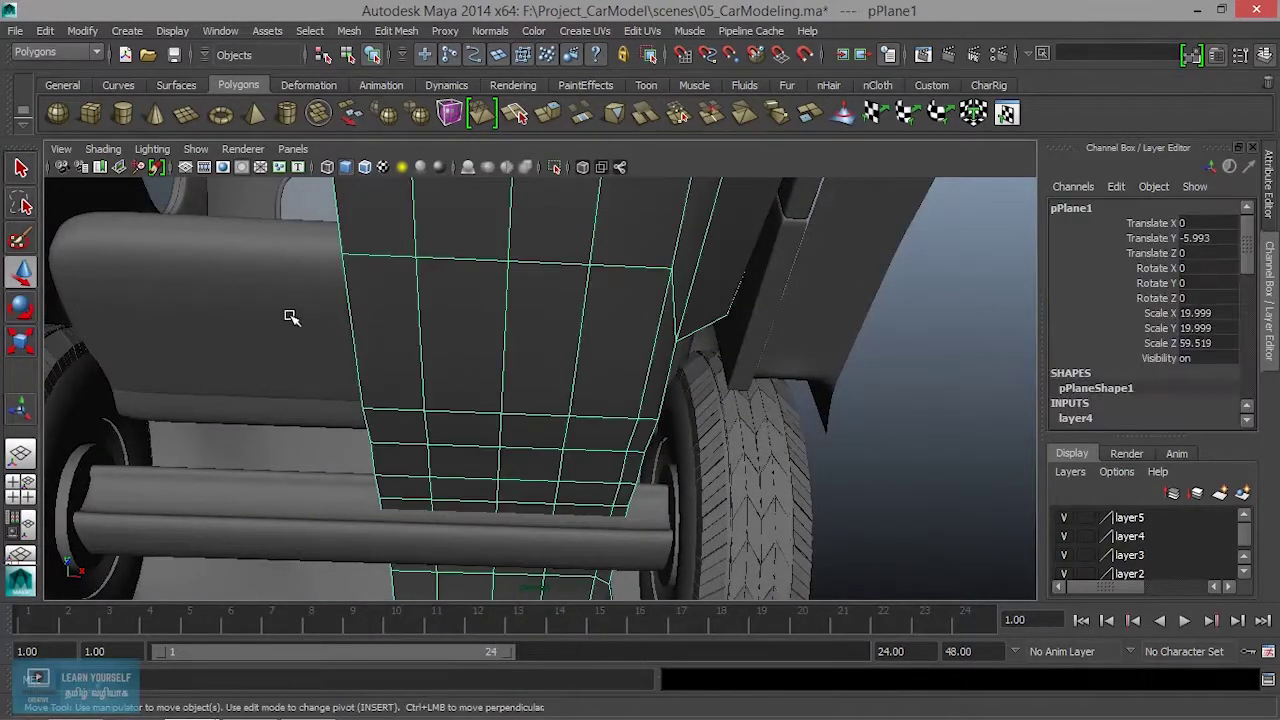
Select pCube18 in object mode and try narrowing it along X, then undo.
{"action": "left_click", "coordinate": [288, 315]}
{"action": "mouse_move", "coordinate": [357, 363]}
{"action": "left_mouse_down", "text": "alt"}
{"action": "mouse_move", "coordinate": [360, 314]}
{"action": "mouse_move", "coordinate": [737, 434]}
{"action": "mouse_move", "coordinate": [684, 395]}
{"action": "mouse_move", "coordinate": [697, 423]}
{"action": "mouse_move", "coordinate": [600, 292]}
{"action": "left_mouse_up", "text": "alt"}
{"action": "right_click_drag", "start_coordinate": [600, 292], "coordinate": [600, 328]}
{"action": "right_click_drag", "start_coordinate": [548, 296], "coordinate": [534, 286]}
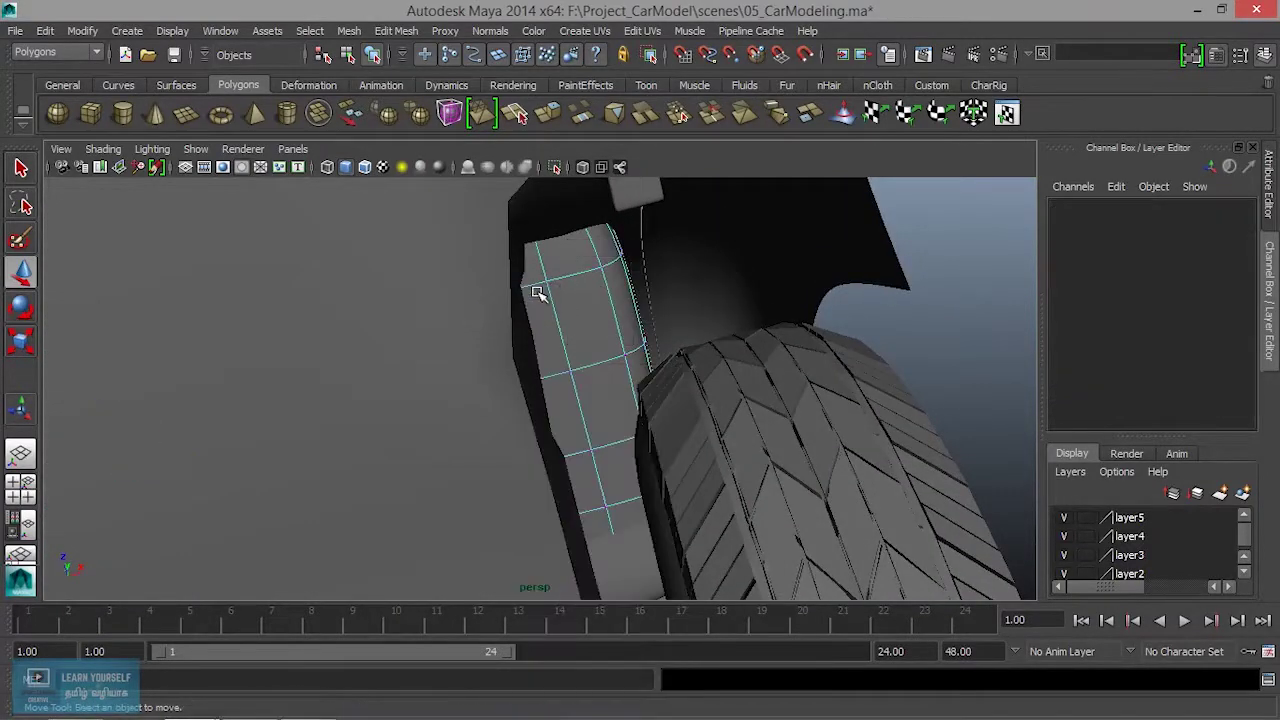
{"action": "mouse_move", "coordinate": [534, 286]}
{"action": "left_mouse_down", "text": "alt"}
{"action": "mouse_move", "coordinate": [611, 423]}
{"action": "mouse_move", "coordinate": [888, 404]}
{"action": "mouse_move", "coordinate": [754, 444]}
{"action": "left_mouse_up", "text": "alt"}
{"action": "right_click_drag", "start_coordinate": [486, 292], "coordinate": [572, 328]}
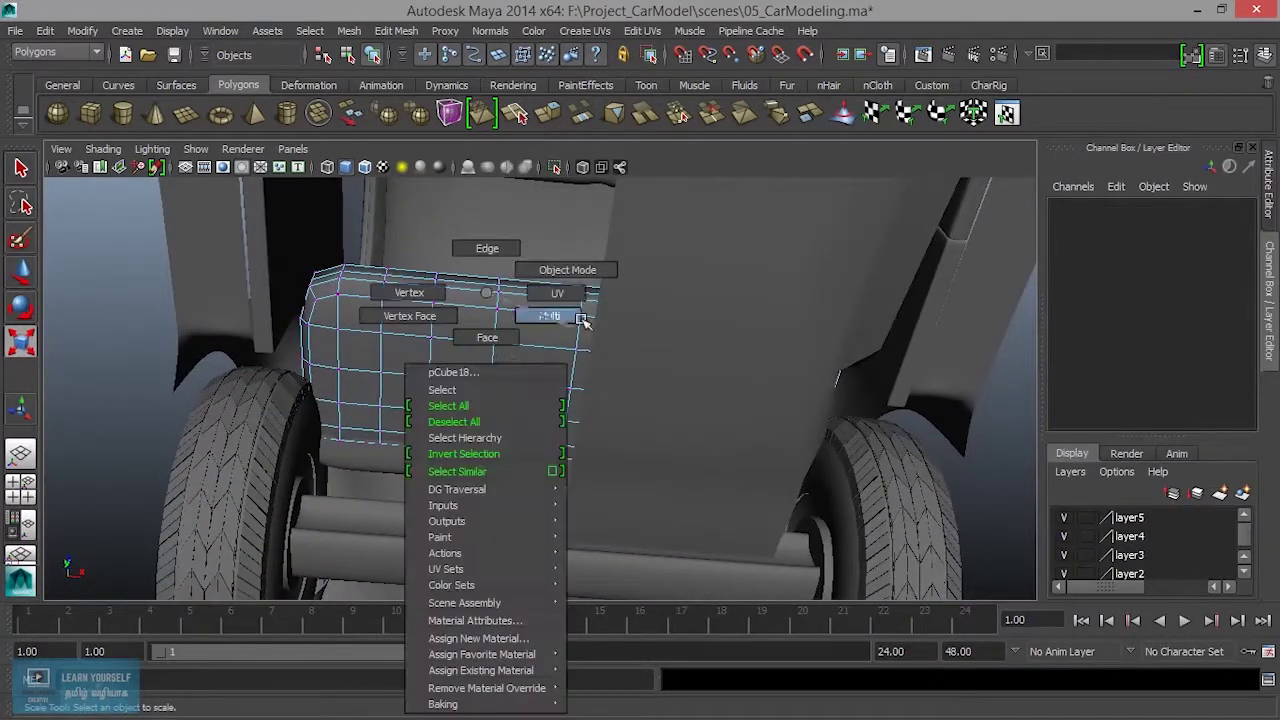
{"action": "right_click_drag", "start_coordinate": [602, 270], "coordinate": [600, 272]}
{"action": "mouse_move", "coordinate": [650, 383]}
{"action": "left_mouse_down"}
{"action": "mouse_move", "coordinate": [574, 397]}
{"action": "mouse_move", "coordinate": [590, 399]}
{"action": "mouse_move", "coordinate": [537, 423]}
{"action": "left_mouse_up"}
{"action": "mouse_move", "coordinate": [751, 306]}
{"action": "left_mouse_down", "text": "alt"}
{"action": "mouse_move", "coordinate": [643, 394]}
{"action": "mouse_move", "coordinate": [826, 386]}
{"action": "mouse_move", "coordinate": [833, 450]}
{"action": "left_mouse_up", "text": "alt"}
{"action": "key", "text": "ctrl+z"}
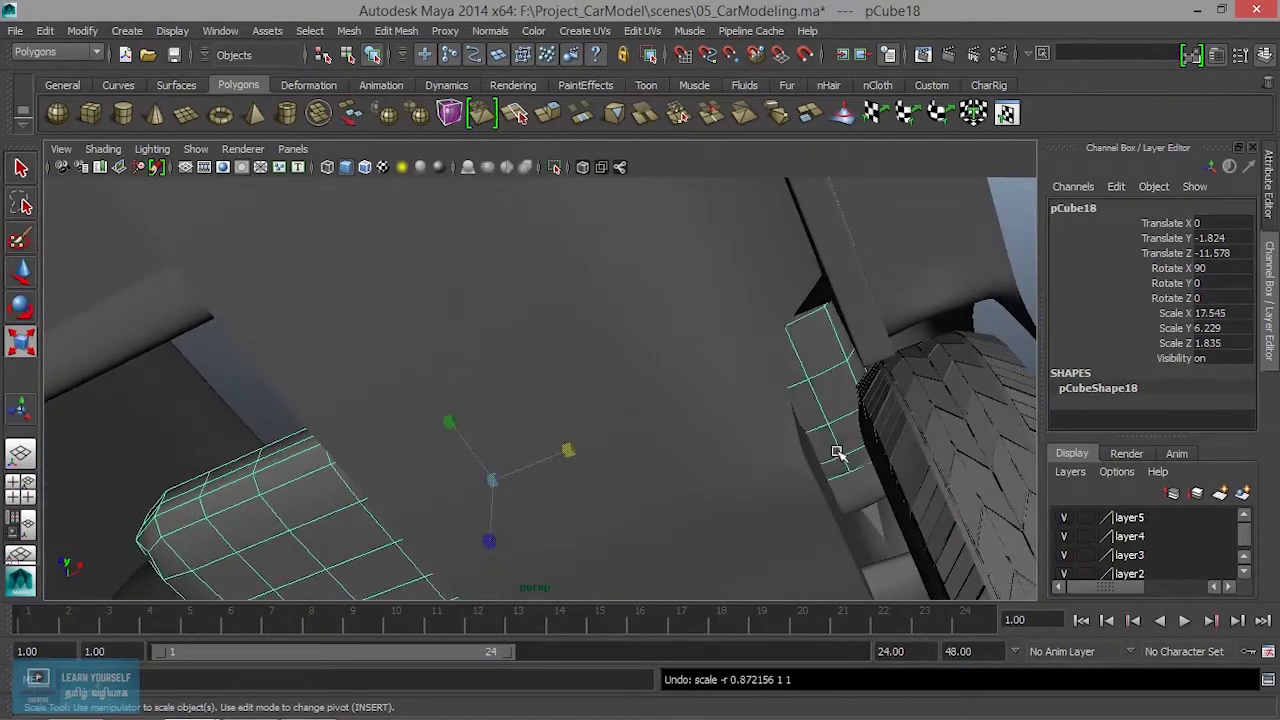
Reselect pCube18 and scale it narrower to Scale X 15.341 so it clears the tire.
{"action": "left_click", "coordinate": [855, 488]}
{"action": "left_click", "coordinate": [861, 490]}
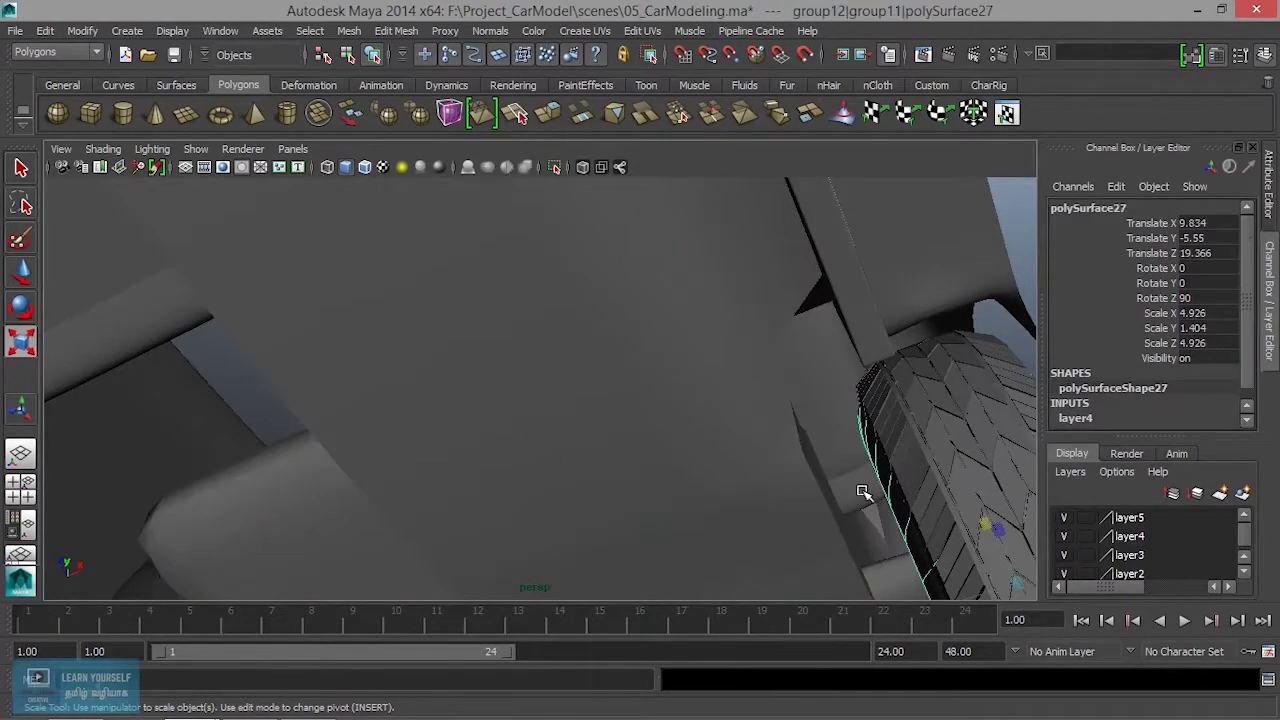
{"action": "left_click_drag", "start_coordinate": [742, 504], "coordinate": [657, 511], "text": "alt"}
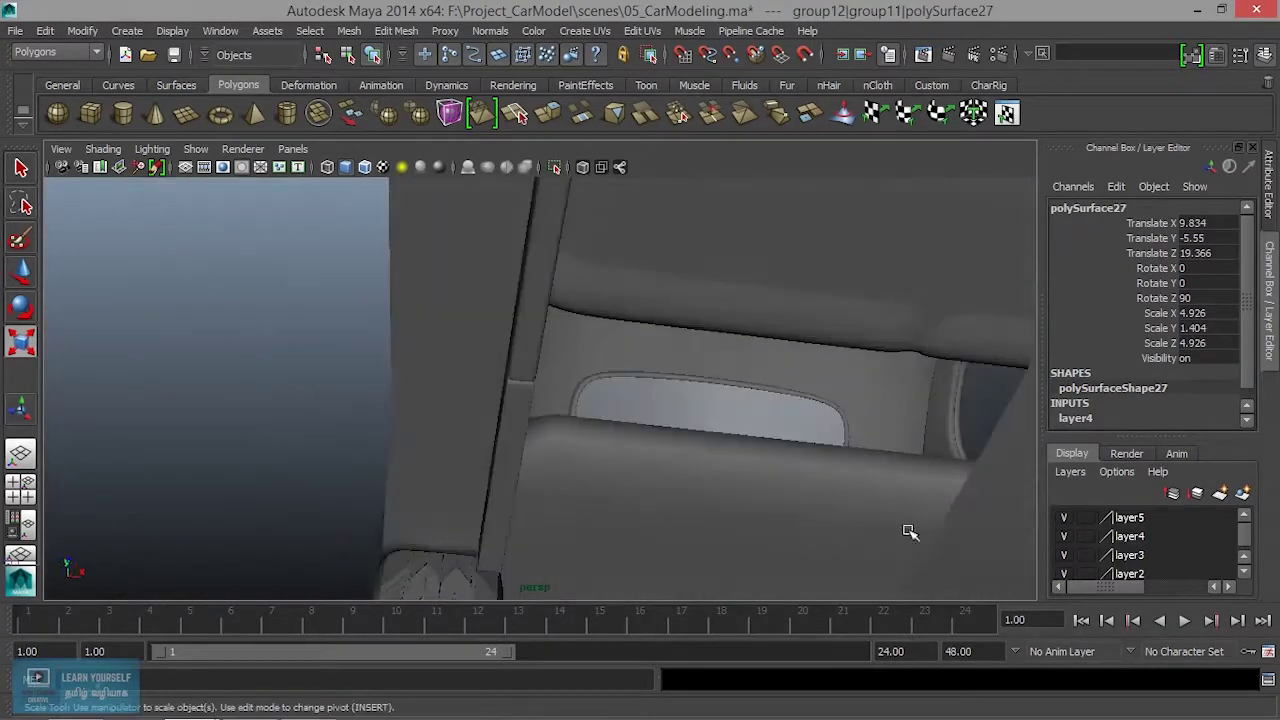
{"action": "left_click", "coordinate": [659, 505]}
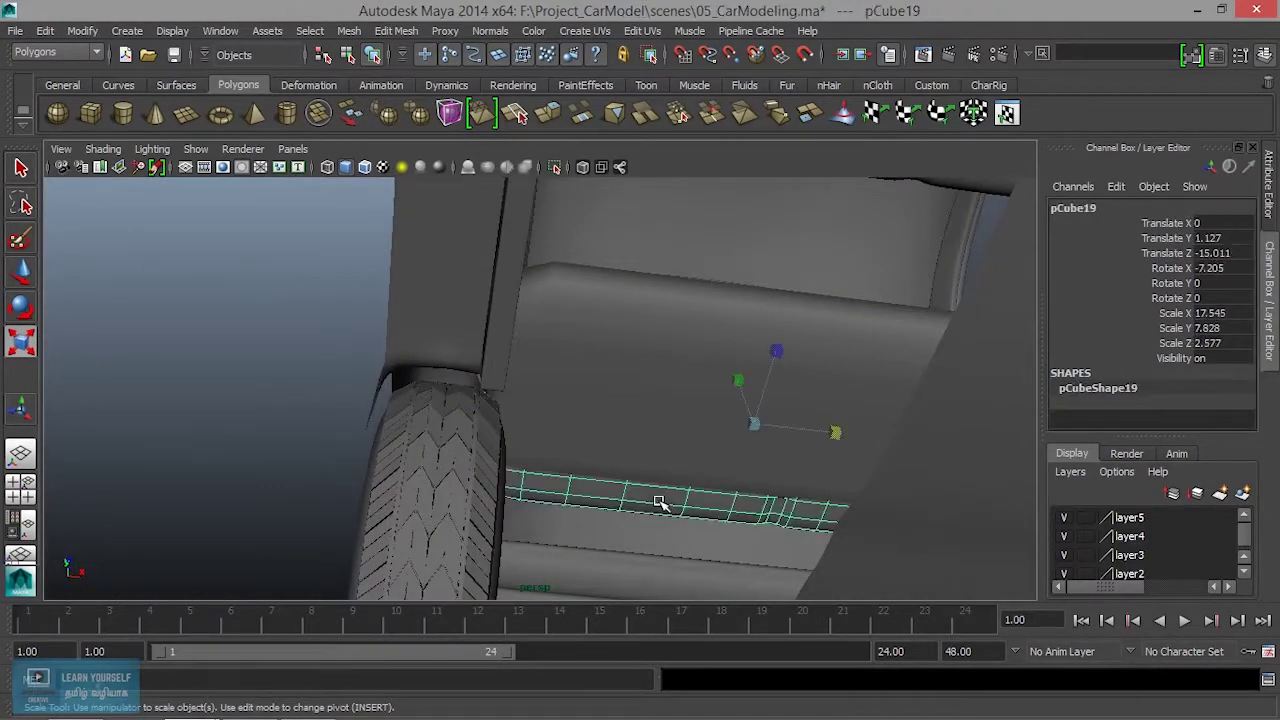
{"action": "left_click", "coordinate": [698, 445]}
{"action": "left_click_drag", "start_coordinate": [822, 494], "coordinate": [430, 487], "text": "alt"}
{"action": "mouse_move", "coordinate": [545, 414]}
{"action": "left_mouse_down"}
{"action": "mouse_move", "coordinate": [534, 417]}
{"action": "mouse_move", "coordinate": [711, 511]}
{"action": "mouse_move", "coordinate": [697, 514]}
{"action": "mouse_move", "coordinate": [722, 461]}
{"action": "left_mouse_up"}
{"action": "mouse_move", "coordinate": [676, 358]}
{"action": "left_mouse_down"}
{"action": "mouse_move", "coordinate": [665, 359]}
{"action": "mouse_move", "coordinate": [757, 409]}
{"action": "mouse_move", "coordinate": [723, 391]}
{"action": "mouse_move", "coordinate": [557, 403]}
{"action": "mouse_move", "coordinate": [631, 428]}
{"action": "mouse_move", "coordinate": [608, 380]}
{"action": "left_mouse_up"}
{"action": "left_click", "coordinate": [598, 421]}
Select pPlane1 vertices 81 and 80 and move them outward toward the tire.
{"action": "mouse_move", "coordinate": [594, 450]}
{"action": "left_mouse_down", "text": "alt"}
{"action": "mouse_move", "coordinate": [649, 414]}
{"action": "mouse_move", "coordinate": [574, 449]}
{"action": "mouse_move", "coordinate": [555, 313]}
{"action": "mouse_move", "coordinate": [537, 503]}
{"action": "mouse_move", "coordinate": [545, 385]}
{"action": "left_mouse_up", "text": "alt"}
{"action": "right_click", "coordinate": [555, 313]}
{"action": "left_click", "coordinate": [504, 291]}
{"action": "left_click", "coordinate": [555, 293]}
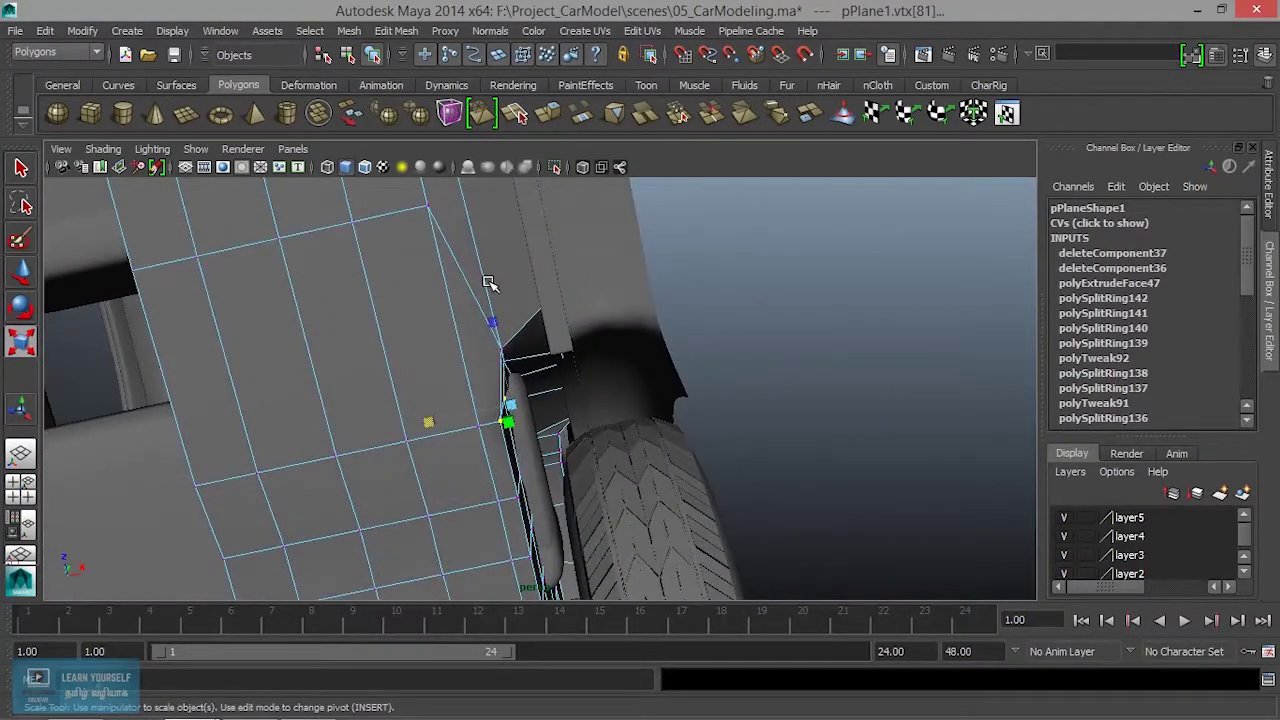
{"action": "left_click", "coordinate": [522, 460], "text": "shift"}
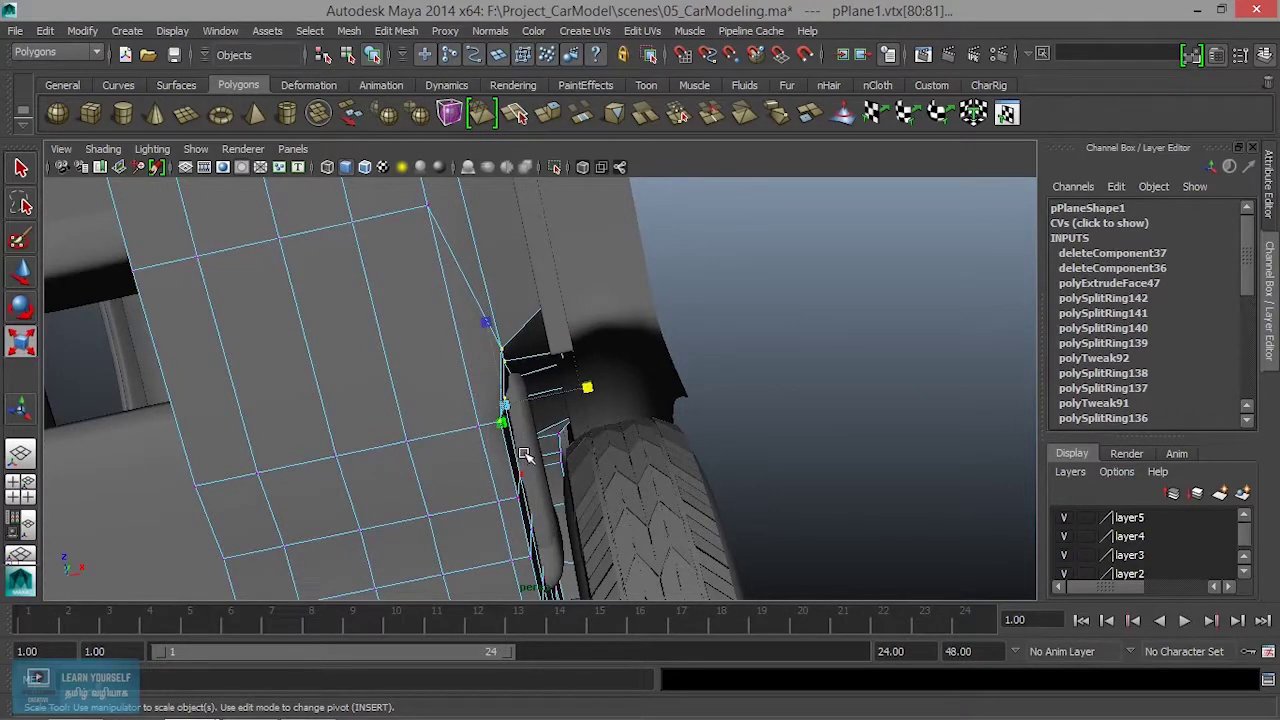
{"action": "key", "text": "w"}
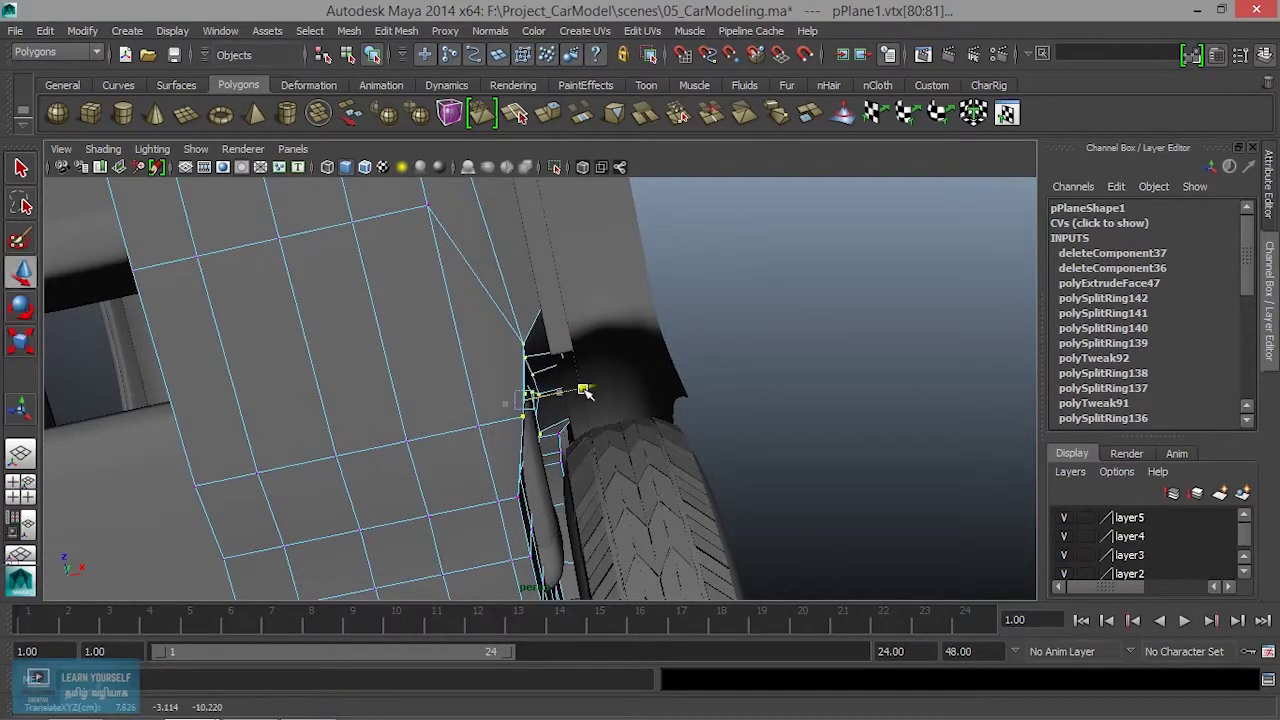
{"action": "mouse_move", "coordinate": [563, 428]}
{"action": "left_mouse_down", "text": "alt"}
{"action": "mouse_move", "coordinate": [502, 391]}
{"action": "mouse_move", "coordinate": [519, 372]}
{"action": "left_mouse_up", "text": "alt"}
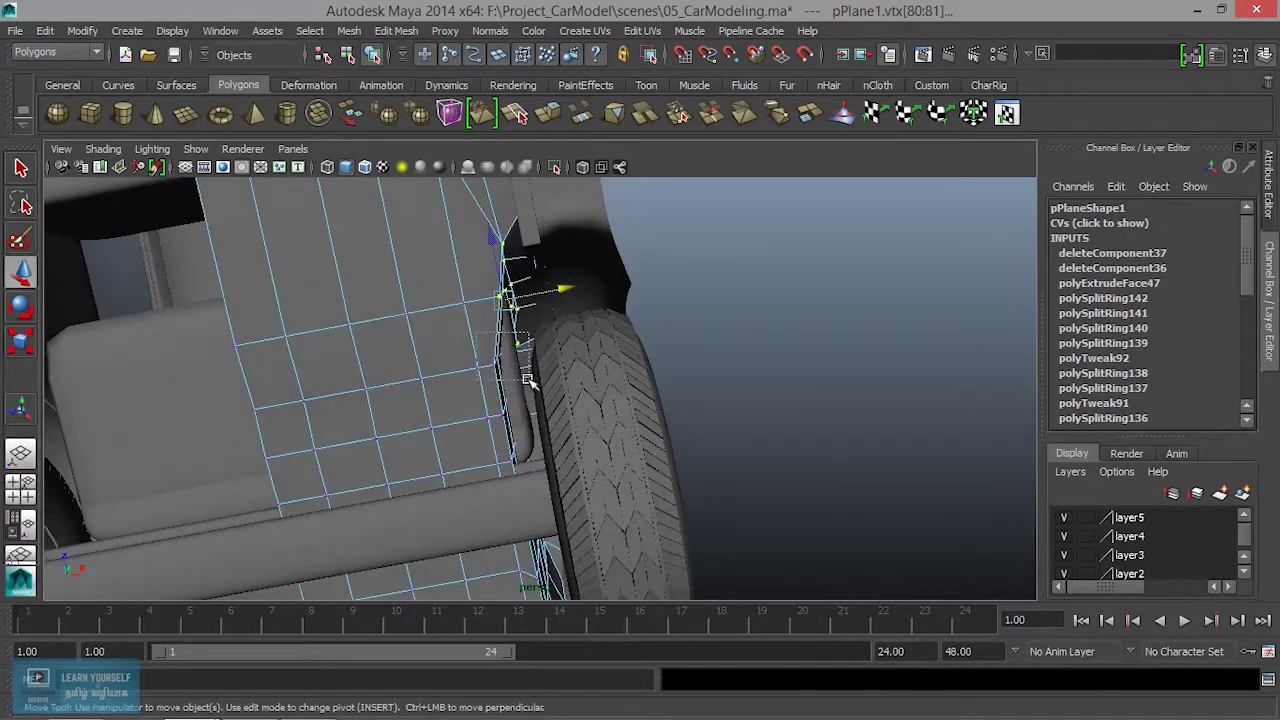
{"action": "left_click_drag", "start_coordinate": [575, 361], "coordinate": [580, 362]}
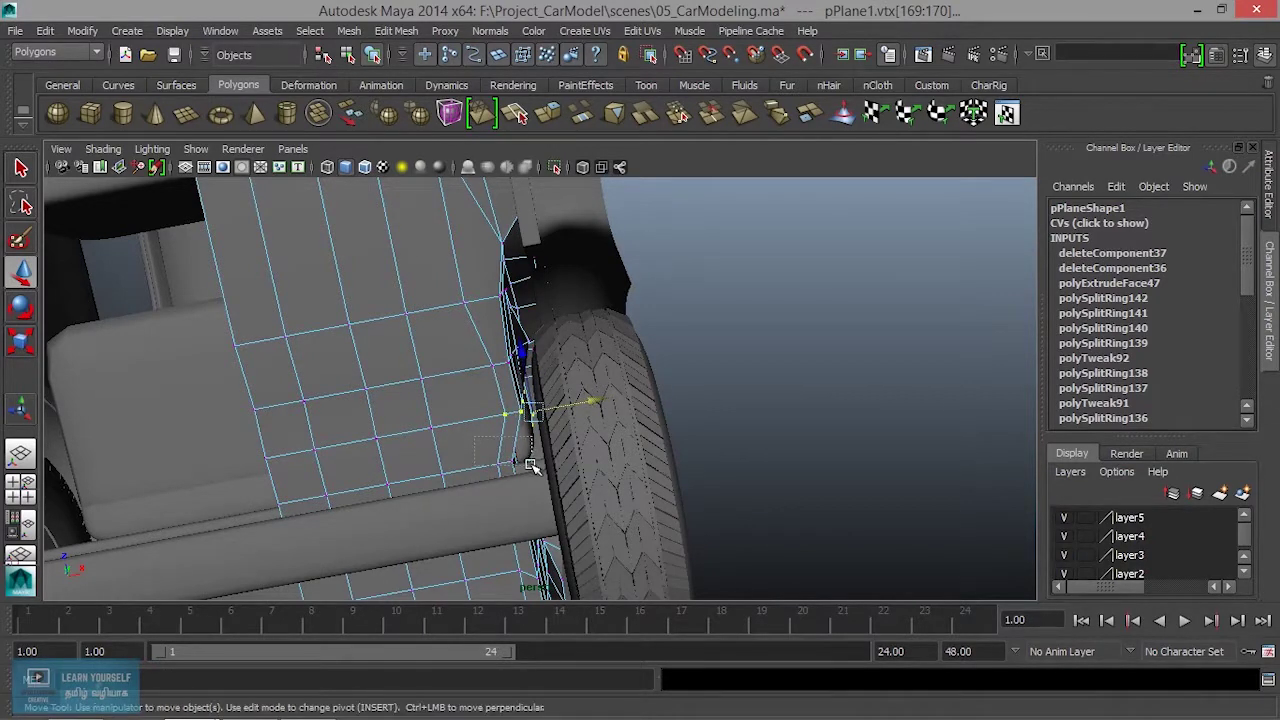
Switch the plane back to object mode and clear the selection.
{"action": "mouse_move", "coordinate": [590, 453]}
{"action": "left_mouse_down", "text": "alt"}
{"action": "mouse_move", "coordinate": [665, 461]}
{"action": "mouse_move", "coordinate": [731, 441]}
{"action": "left_mouse_up", "text": "alt"}
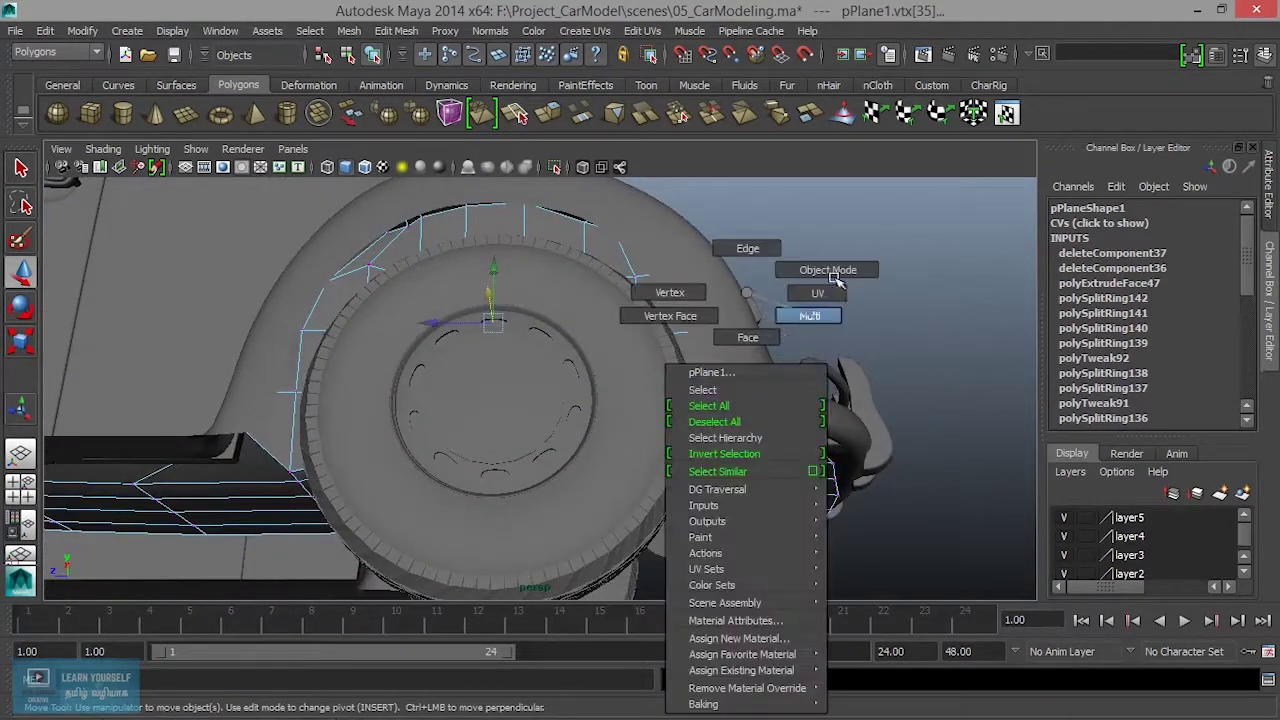
{"action": "right_click_drag", "start_coordinate": [745, 429], "coordinate": [829, 268]}
{"action": "mouse_move", "coordinate": [741, 438]}
{"action": "left_mouse_down", "text": "alt"}
{"action": "mouse_move", "coordinate": [814, 294]}
{"action": "mouse_move", "coordinate": [720, 429]}
{"action": "mouse_move", "coordinate": [749, 437]}
{"action": "mouse_move", "coordinate": [571, 451]}
{"action": "mouse_move", "coordinate": [571, 434]}
{"action": "mouse_move", "coordinate": [780, 463]}
{"action": "mouse_move", "coordinate": [703, 471]}
{"action": "mouse_move", "coordinate": [683, 446]}
{"action": "mouse_move", "coordinate": [739, 325]}
{"action": "mouse_move", "coordinate": [451, 437]}
{"action": "mouse_move", "coordinate": [461, 487]}
{"action": "mouse_move", "coordinate": [509, 495]}
{"action": "left_mouse_up", "text": "alt"}
{"action": "left_click", "coordinate": [814, 294]}
{"action": "left_click", "coordinate": [574, 383]}
Glance at the mesh commands, then tumble the view to centre the car's underside.
{"action": "left_click", "coordinate": [396, 33]}
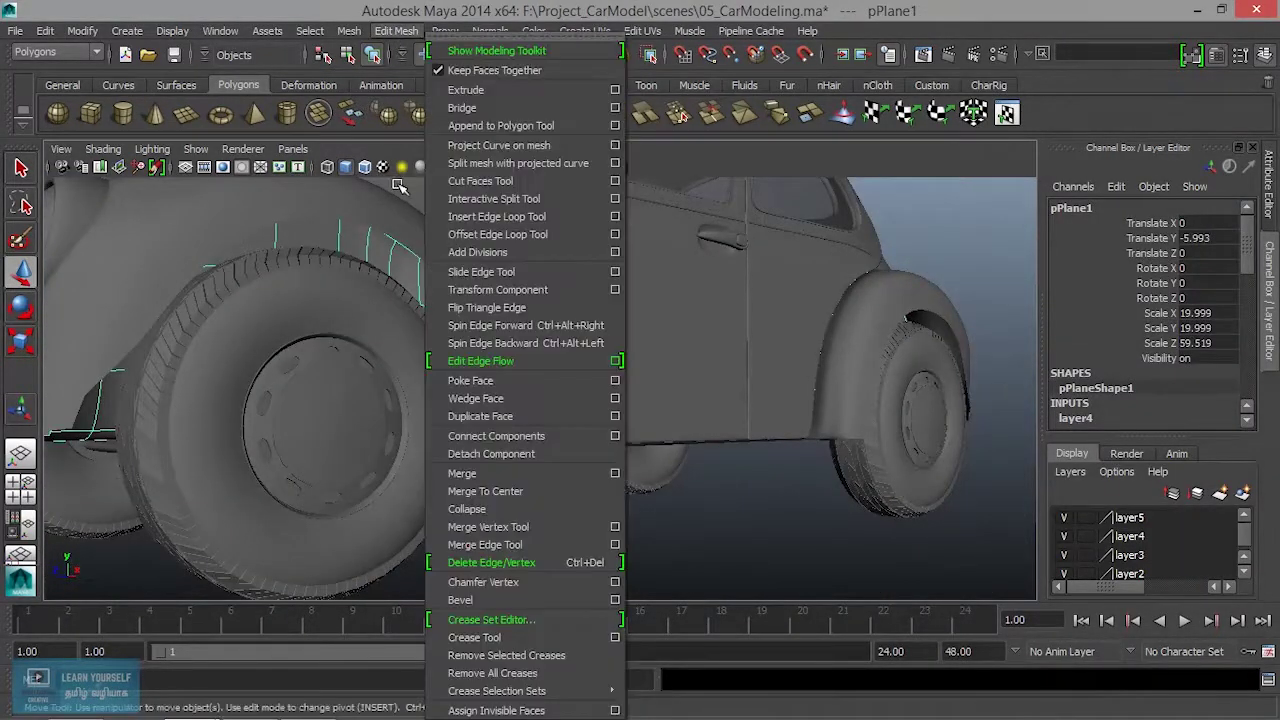
{"action": "left_click", "coordinate": [393, 426]}
{"action": "mouse_move", "coordinate": [396, 432]}
{"action": "left_mouse_down", "text": "alt"}
{"action": "mouse_move", "coordinate": [654, 528]}
{"action": "mouse_move", "coordinate": [608, 486]}
{"action": "mouse_move", "coordinate": [751, 546]}
{"action": "mouse_move", "coordinate": [700, 529]}
{"action": "mouse_move", "coordinate": [648, 540]}
{"action": "mouse_move", "coordinate": [663, 517]}
{"action": "left_mouse_up", "text": "alt"}
{"action": "left_click", "coordinate": [574, 503]}
{"action": "right_click_drag", "start_coordinate": [663, 517], "coordinate": [817, 517], "text": "alt"}
{"action": "mouse_move", "coordinate": [817, 517]}
{"action": "left_mouse_down", "text": "alt"}
{"action": "mouse_move", "coordinate": [908, 484]}
{"action": "mouse_move", "coordinate": [563, 451]}
{"action": "mouse_move", "coordinate": [720, 406]}
{"action": "mouse_move", "coordinate": [659, 354]}
{"action": "mouse_move", "coordinate": [651, 523]}
{"action": "mouse_move", "coordinate": [517, 449]}
{"action": "mouse_move", "coordinate": [457, 454]}
{"action": "left_mouse_up", "text": "alt"}
{"action": "middle_click_drag", "start_coordinate": [457, 454], "coordinate": [583, 379], "text": "alt"}
Select pPlane1 and switch it to Face mode, viewed straight-on from below.
{"action": "left_click", "coordinate": [571, 381]}
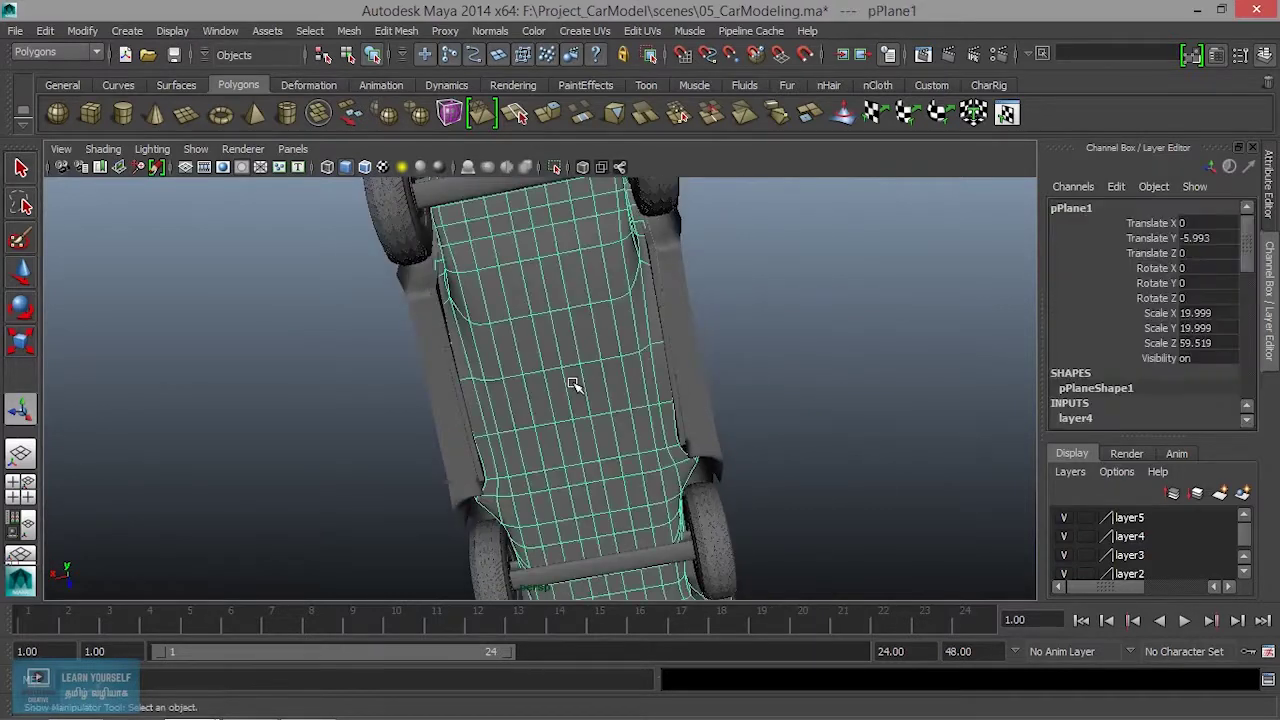
{"action": "mouse_move", "coordinate": [659, 286]}
{"action": "left_mouse_down", "text": "alt"}
{"action": "mouse_move", "coordinate": [600, 343]}
{"action": "mouse_move", "coordinate": [583, 300]}
{"action": "mouse_move", "coordinate": [591, 251]}
{"action": "mouse_move", "coordinate": [574, 237]}
{"action": "mouse_move", "coordinate": [680, 406]}
{"action": "mouse_move", "coordinate": [657, 371]}
{"action": "left_mouse_up", "text": "alt"}
{"action": "right_click_drag", "start_coordinate": [657, 371], "coordinate": [806, 451], "text": "alt"}
{"action": "scroll", "coordinate": [806, 451], "scroll_direction": "up", "scroll_amount": 5}
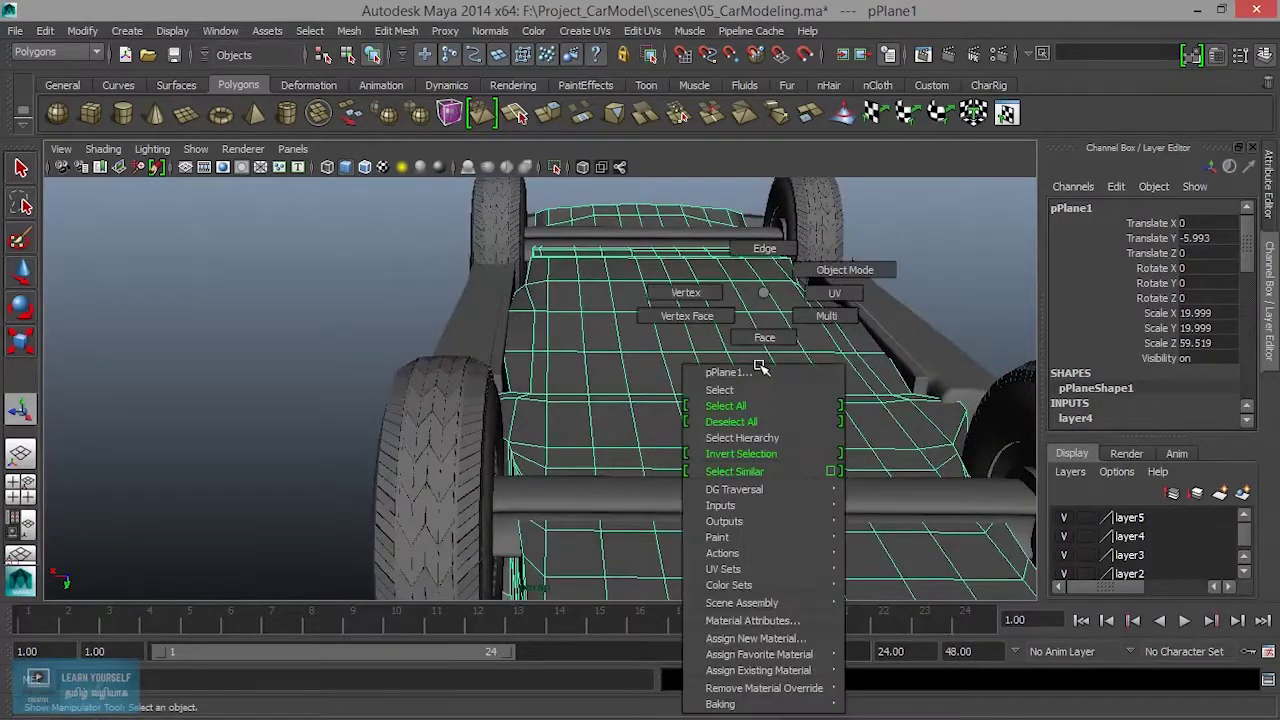
{"action": "right_click_drag", "start_coordinate": [764, 367], "coordinate": [751, 394]}
{"action": "mouse_move", "coordinate": [751, 394]}
{"action": "left_mouse_down", "text": "alt"}
{"action": "mouse_move", "coordinate": [640, 380]}
{"action": "mouse_move", "coordinate": [595, 448]}
{"action": "left_mouse_up", "text": "alt"}
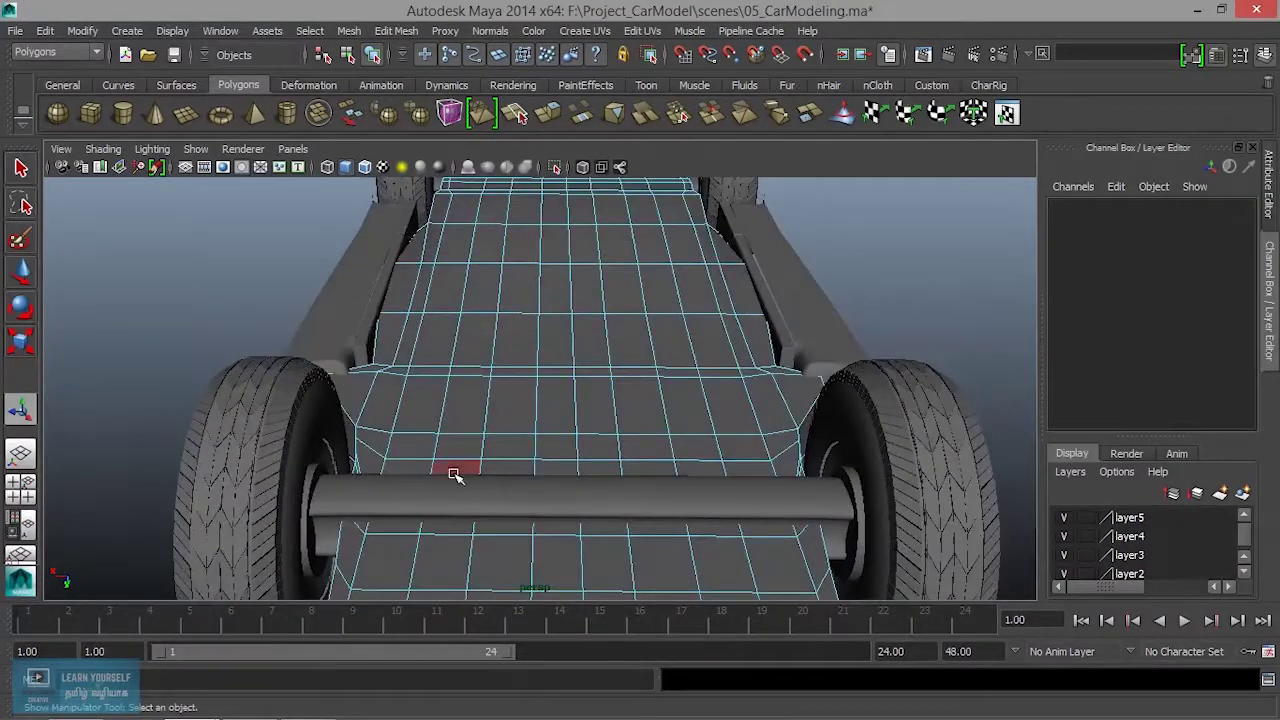
Pick a first face, then Shift+double-click to add three more face strips and rows.
{"action": "left_click", "coordinate": [458, 541]}
{"action": "double_click", "coordinate": [487, 323], "text": "shift"}
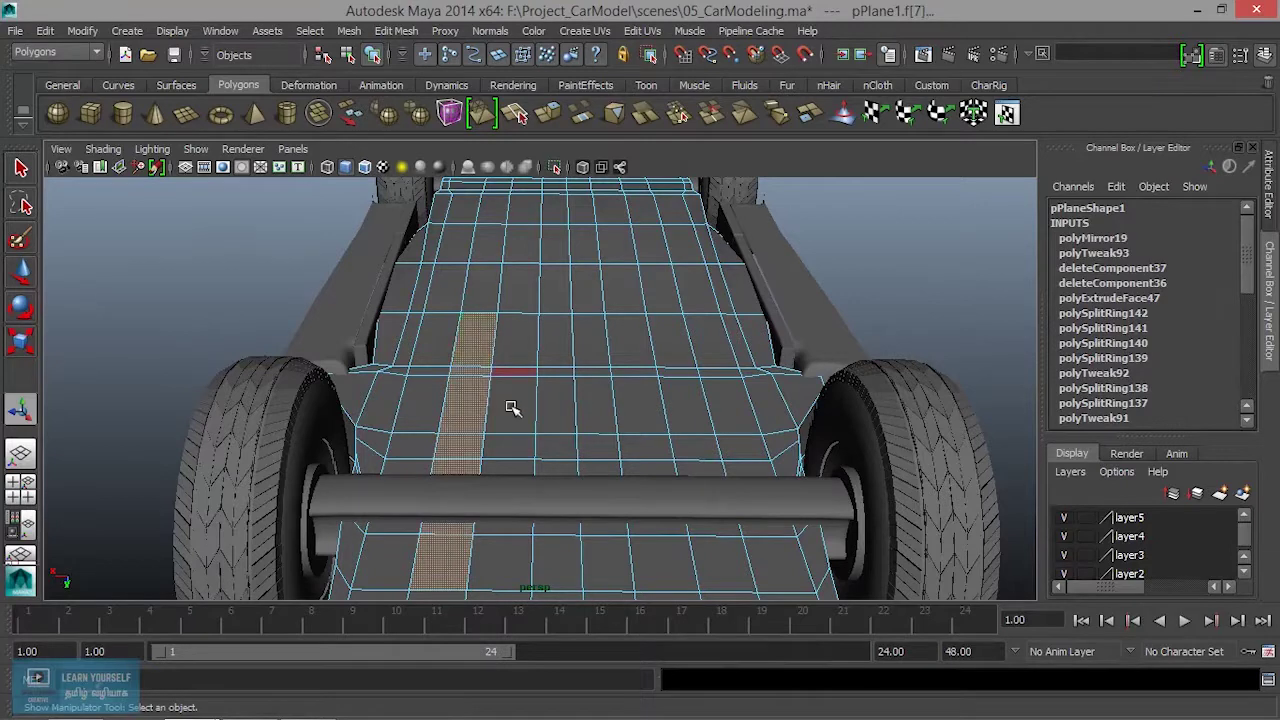
{"action": "double_click", "coordinate": [565, 444], "text": "shift"}
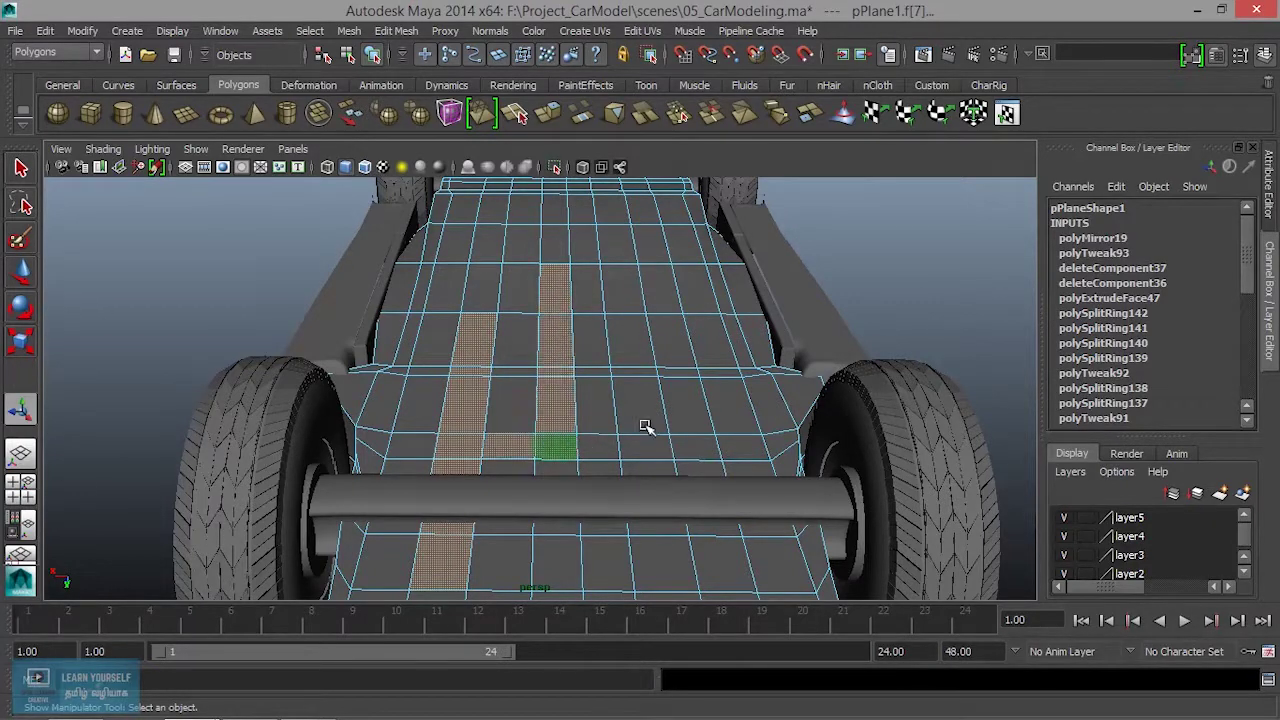
{"action": "double_click", "coordinate": [687, 393], "text": "shift"}
{"action": "left_click_drag", "start_coordinate": [682, 382], "coordinate": [735, 500], "text": "alt"}
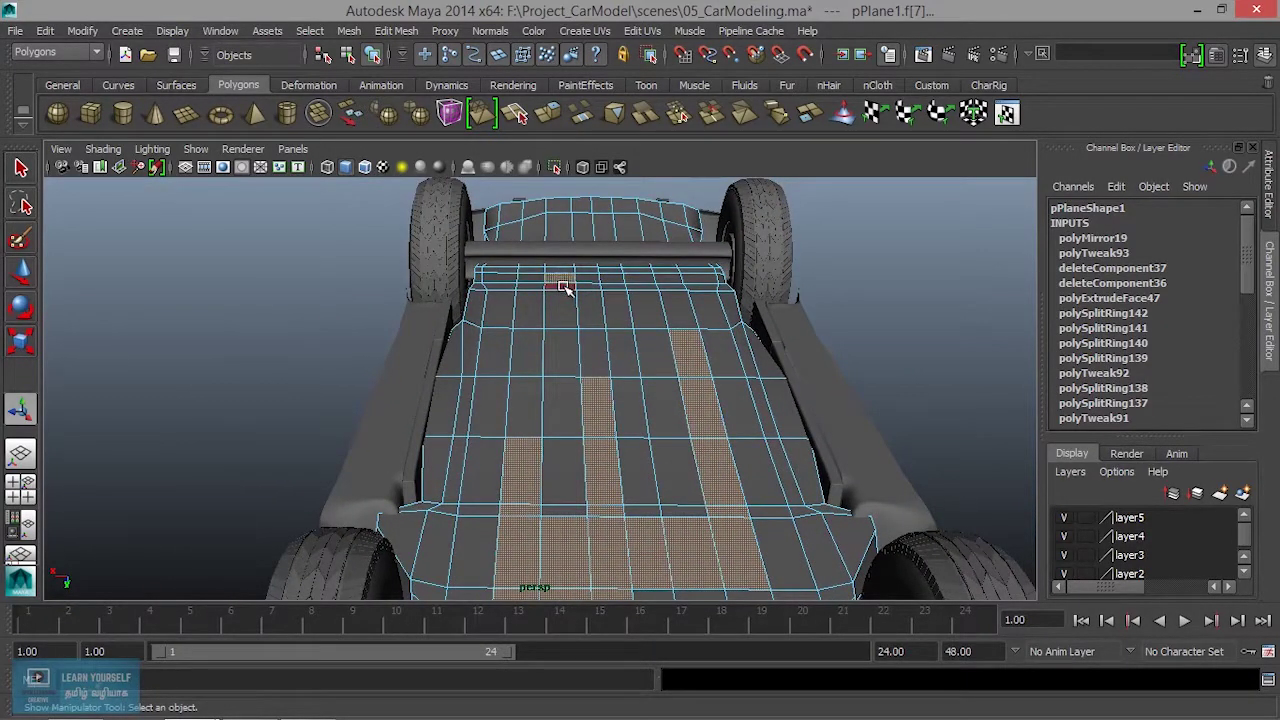
{"action": "left_click_drag", "start_coordinate": [687, 425], "coordinate": [650, 322], "text": "alt"}
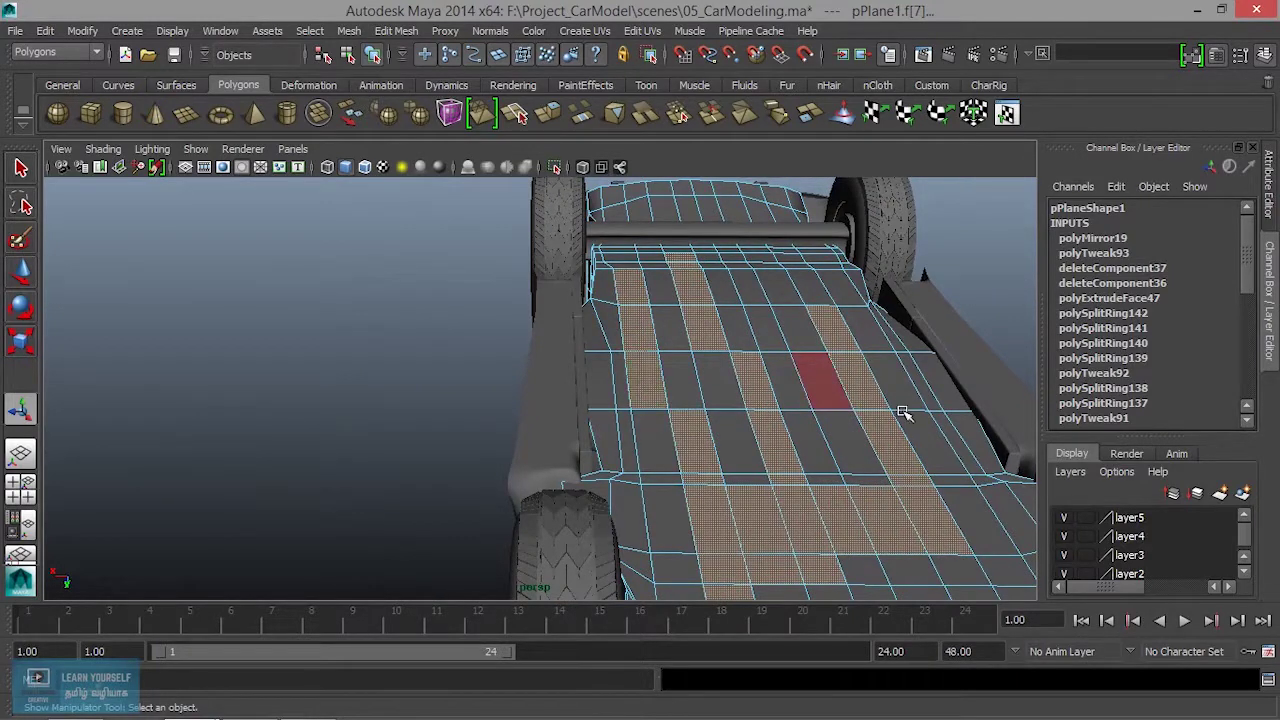
{"action": "left_click_drag", "start_coordinate": [903, 412], "coordinate": [668, 306], "text": "alt"}
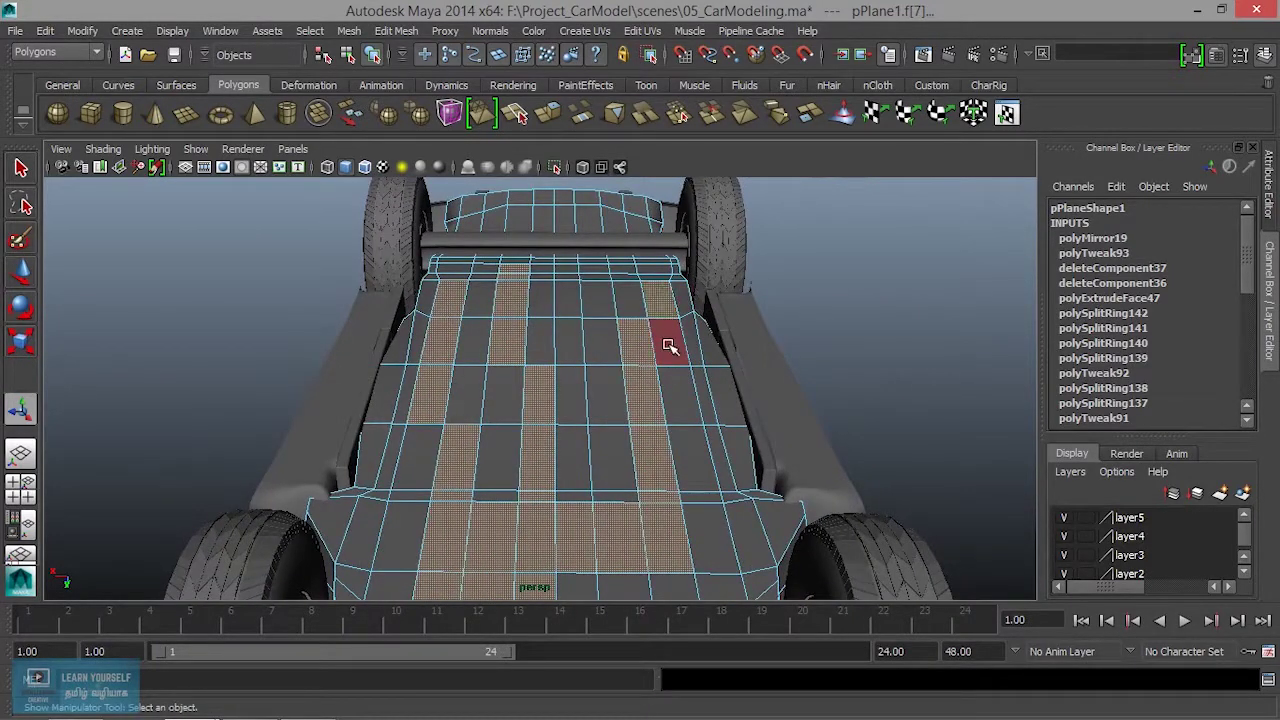
{"action": "mouse_move", "coordinate": [692, 452]}
{"action": "left_mouse_down", "text": "alt"}
{"action": "mouse_move", "coordinate": [680, 329]}
{"action": "mouse_move", "coordinate": [689, 400]}
{"action": "mouse_move", "coordinate": [632, 350]}
{"action": "left_mouse_up", "text": "alt"}
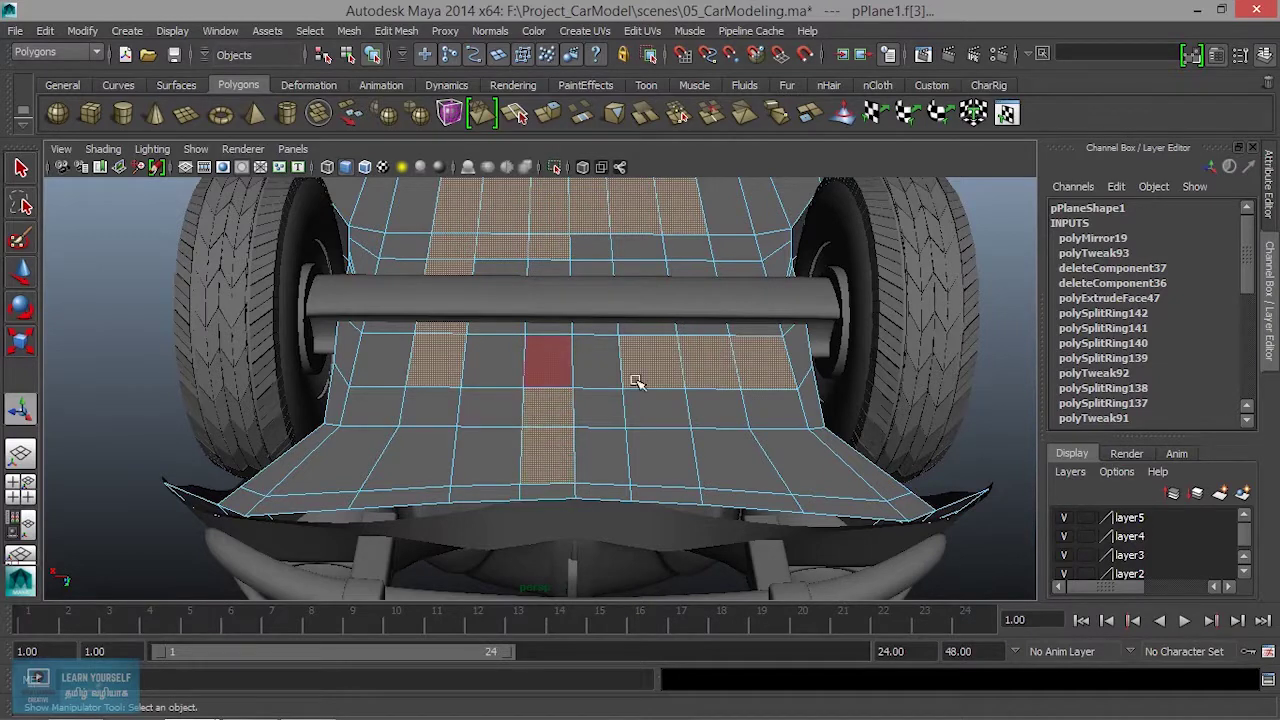
{"action": "scroll", "coordinate": [637, 383], "scroll_direction": "down", "scroll_amount": 5}
{"action": "left_click_drag", "start_coordinate": [654, 391], "coordinate": [666, 457], "text": "alt"}
{"action": "middle_click_drag", "start_coordinate": [663, 451], "coordinate": [583, 366], "text": "alt"}
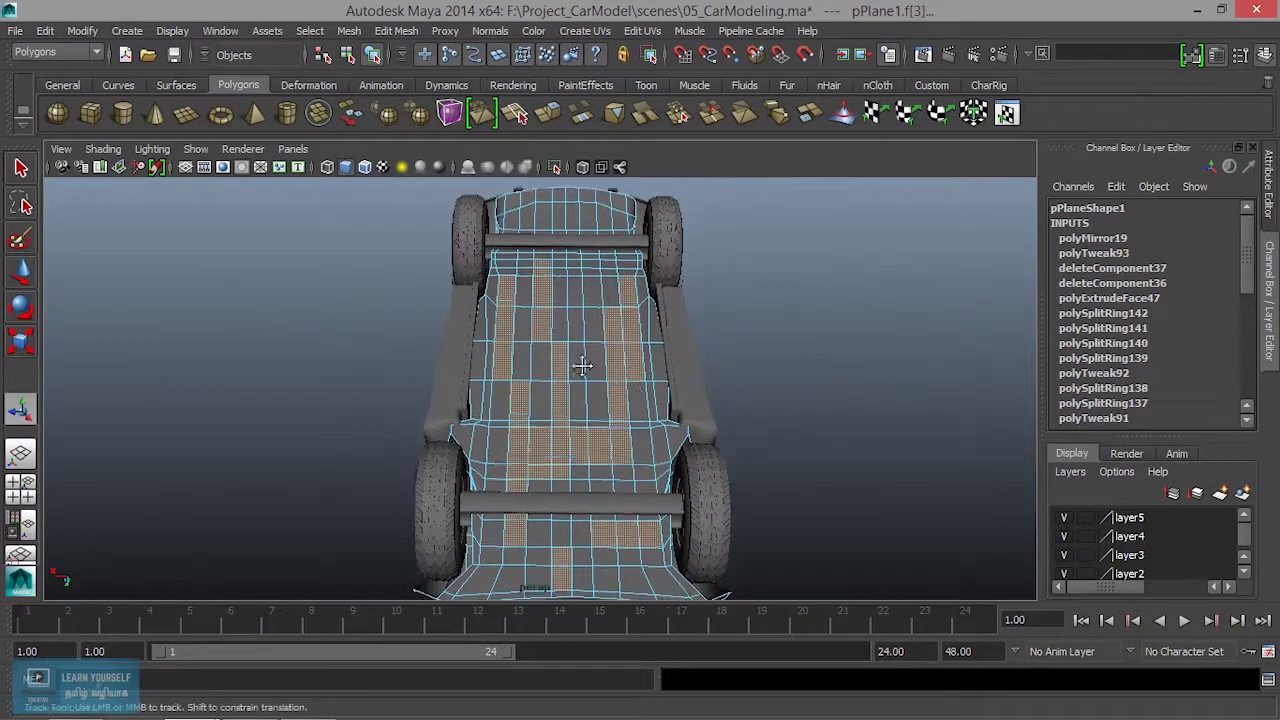
{"action": "left_click_drag", "start_coordinate": [583, 366], "coordinate": [585, 382], "text": "alt"}
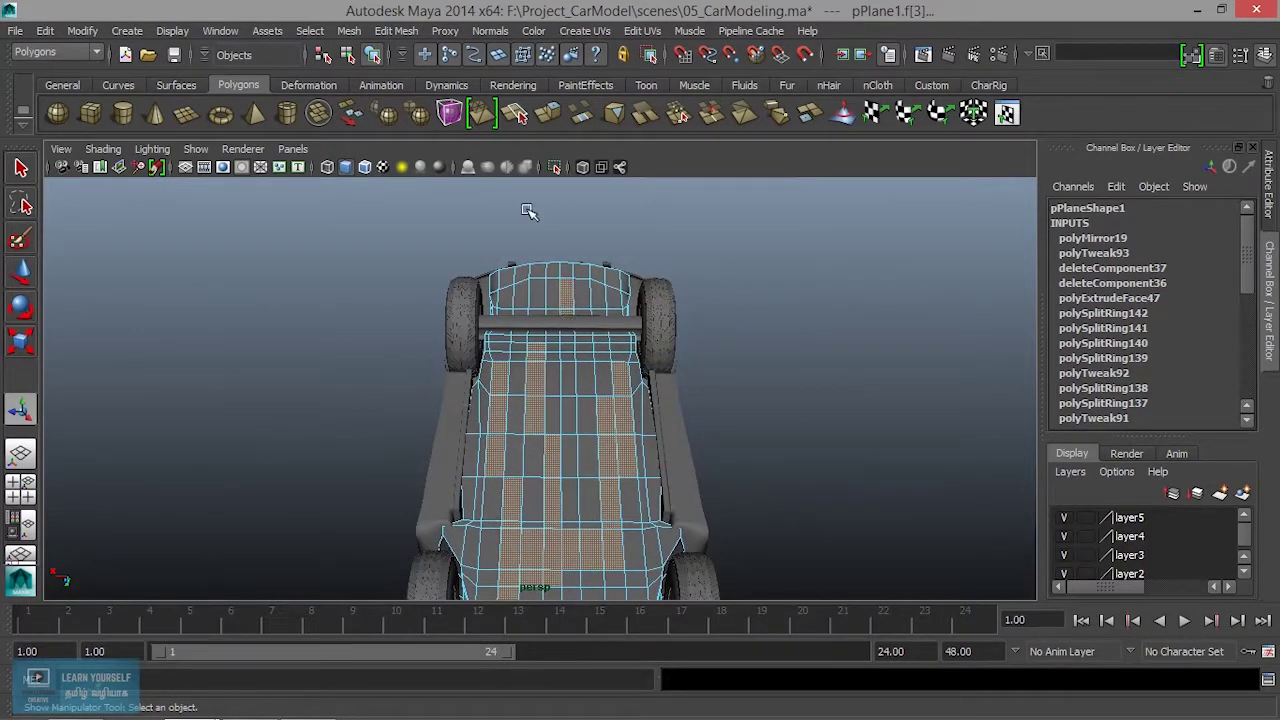
Extrude the selected face strips with Ctrl+E.
{"action": "key", "text": "ctrl+e"}
{"action": "mouse_move", "coordinate": [543, 294]}
{"action": "left_mouse_down", "text": "alt"}
{"action": "mouse_move", "coordinate": [610, 350]}
{"action": "mouse_move", "coordinate": [527, 475]}
{"action": "mouse_move", "coordinate": [508, 400]}
{"action": "mouse_move", "coordinate": [520, 437]}
{"action": "mouse_move", "coordinate": [568, 447]}
{"action": "mouse_move", "coordinate": [513, 447]}
{"action": "left_mouse_up", "text": "alt"}
{"action": "scroll", "coordinate": [634, 371], "scroll_direction": "up", "scroll_amount": 3}
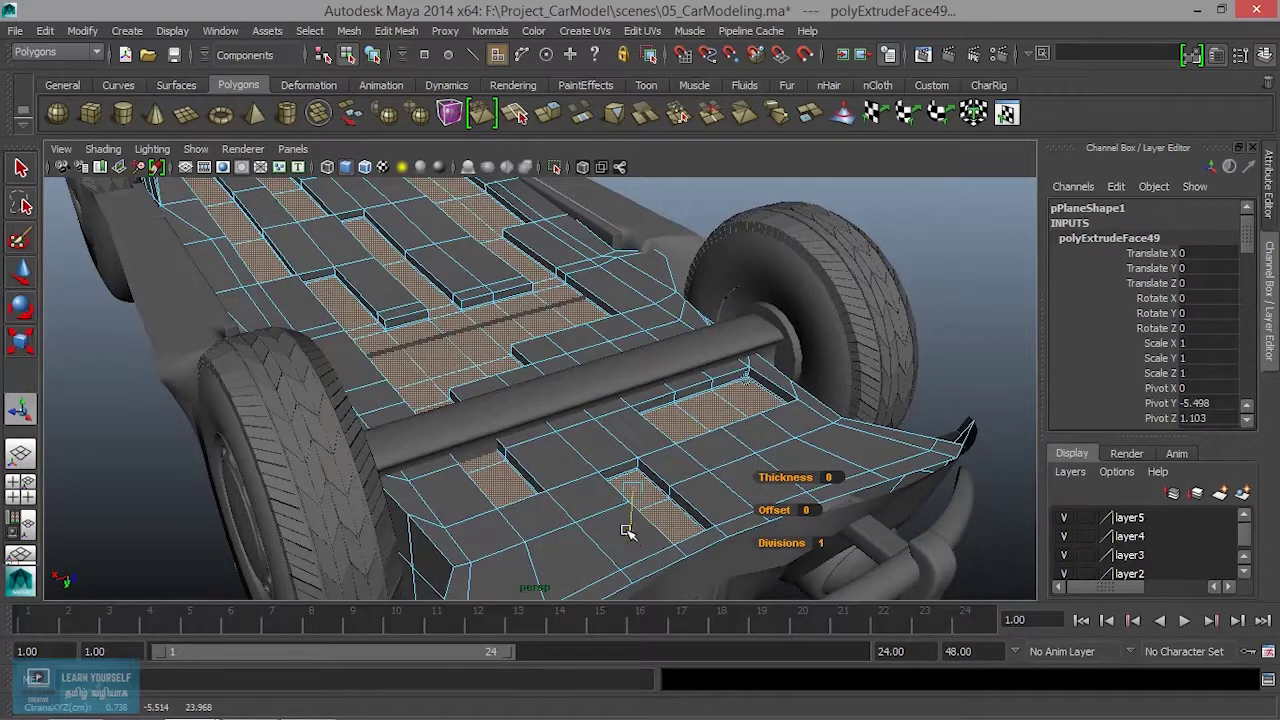
Return pPlane1 to Object Mode, deselect it, and view the extrusions from directly below.
{"action": "right_click_drag", "start_coordinate": [512, 278], "coordinate": [590, 253]}
{"action": "left_click", "coordinate": [515, 282]}
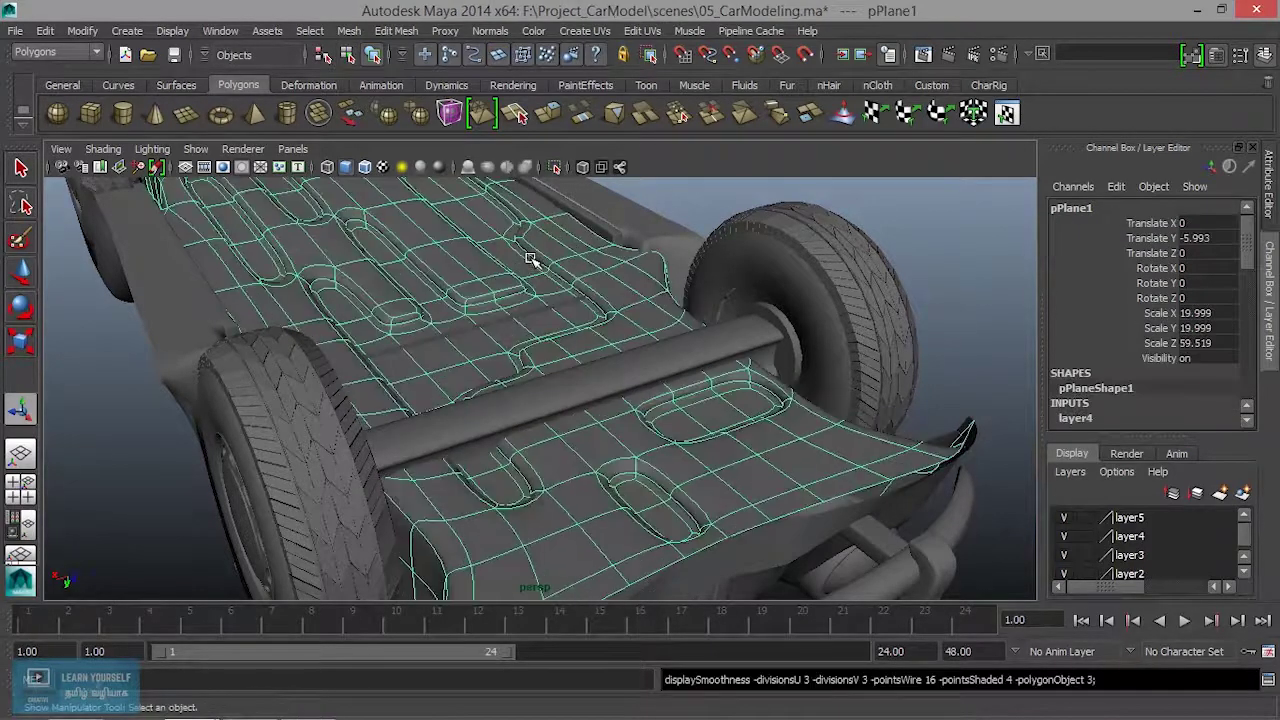
{"action": "left_click_drag", "start_coordinate": [515, 282], "coordinate": [520, 288], "text": "alt"}
{"action": "scroll", "coordinate": [729, 246], "scroll_direction": "down", "scroll_amount": 5}
{"action": "left_click", "coordinate": [729, 246]}
{"action": "mouse_move", "coordinate": [729, 246]}
{"action": "left_mouse_down", "text": "alt"}
{"action": "mouse_move", "coordinate": [594, 443]}
{"action": "mouse_move", "coordinate": [543, 352]}
{"action": "mouse_move", "coordinate": [523, 417]}
{"action": "mouse_move", "coordinate": [489, 394]}
{"action": "mouse_move", "coordinate": [417, 380]}
{"action": "mouse_move", "coordinate": [300, 449]}
{"action": "mouse_move", "coordinate": [240, 426]}
{"action": "mouse_move", "coordinate": [111, 417]}
{"action": "mouse_move", "coordinate": [180, 422]}
{"action": "left_mouse_up", "text": "alt"}
{"action": "scroll", "coordinate": [500, 434], "scroll_direction": "up", "scroll_amount": 5}
{"action": "mouse_move", "coordinate": [500, 434]}
{"action": "left_mouse_down", "text": "alt"}
{"action": "mouse_move", "coordinate": [537, 380]}
{"action": "mouse_move", "coordinate": [532, 396]}
{"action": "left_mouse_up", "text": "alt"}
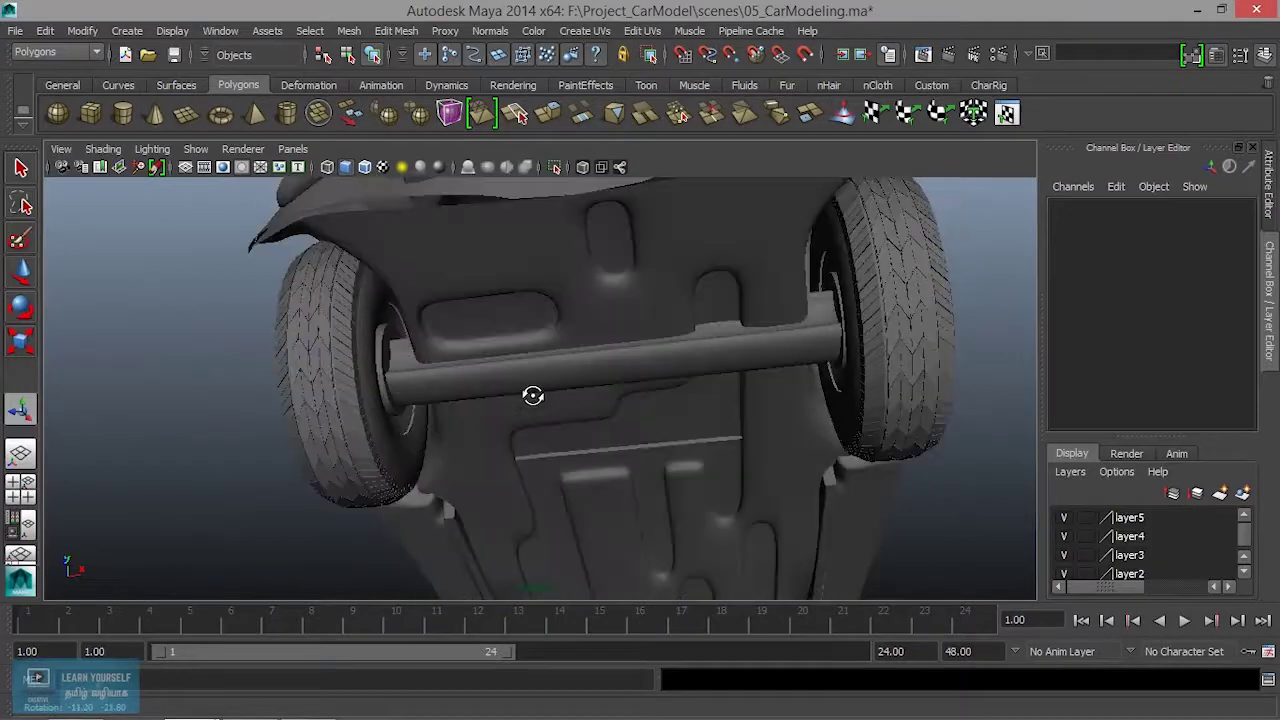
Turn off the smooth preview and undo back to the extruded face selection.
{"action": "left_click", "coordinate": [617, 320]}
{"action": "key", "text": "1"}
{"action": "scroll", "coordinate": [617, 320], "scroll_direction": "down", "scroll_amount": 3}
{"action": "left_click_drag", "start_coordinate": [560, 214], "coordinate": [491, 329], "text": "alt"}
{"action": "scroll", "coordinate": [652, 404], "scroll_direction": "up", "scroll_amount": 3}
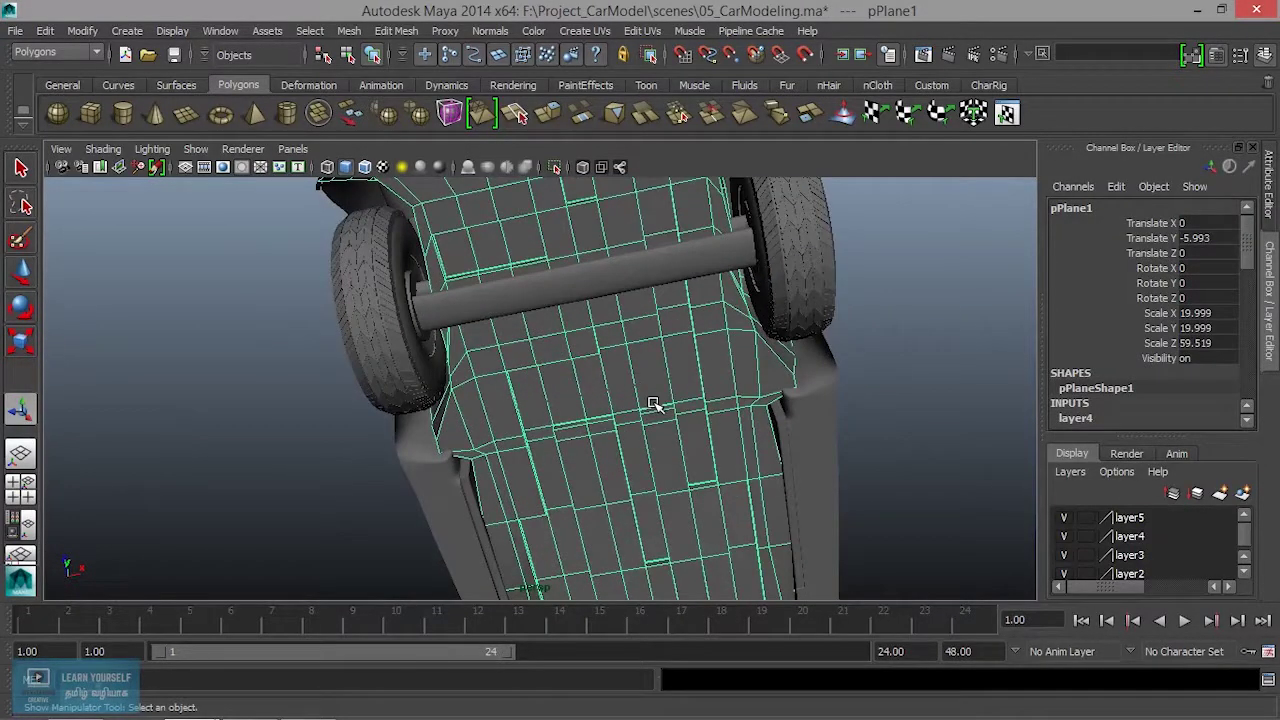
{"action": "key", "text": "ctrl+z"}
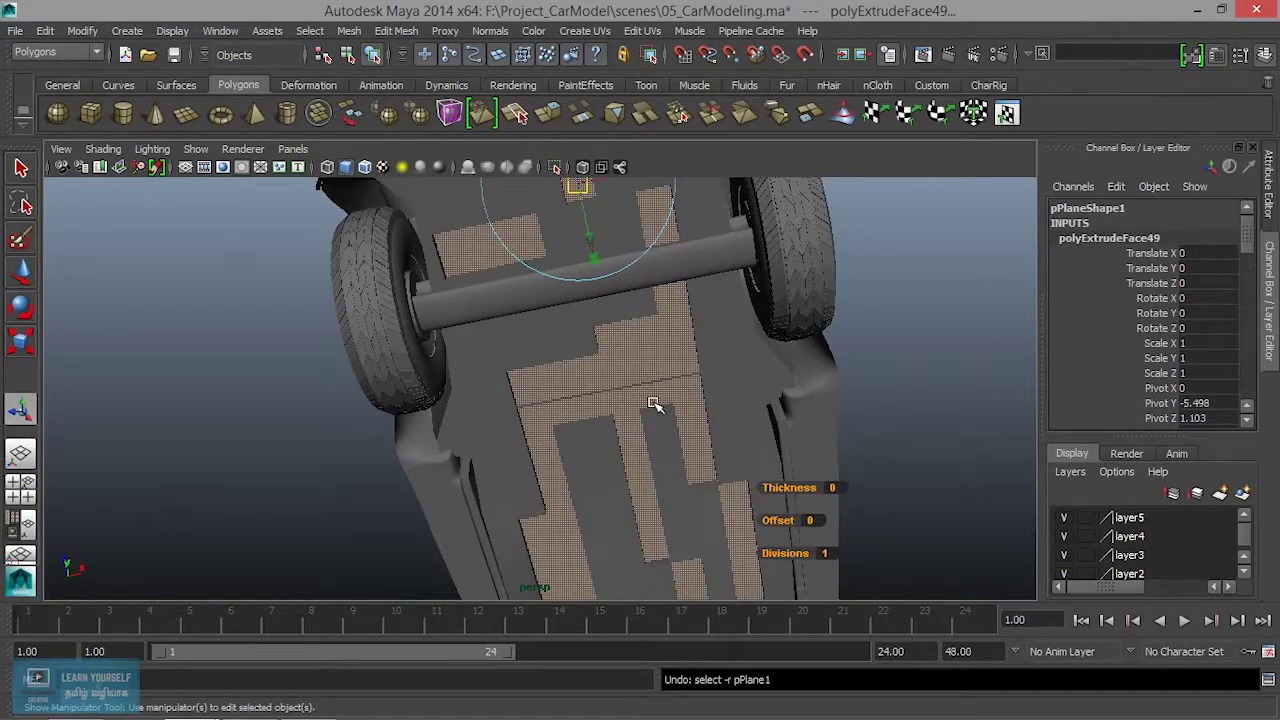
{"action": "key", "text": "ctrl+z"}
Push the faces inward and extrude them inward twice more for deeper recesses.
{"action": "mouse_move", "coordinate": [641, 397]}
{"action": "left_mouse_down", "text": "alt"}
{"action": "mouse_move", "coordinate": [649, 346]}
{"action": "mouse_move", "coordinate": [751, 343]}
{"action": "mouse_move", "coordinate": [663, 380]}
{"action": "mouse_move", "coordinate": [657, 414]}
{"action": "mouse_move", "coordinate": [624, 311]}
{"action": "left_mouse_up", "text": "alt"}
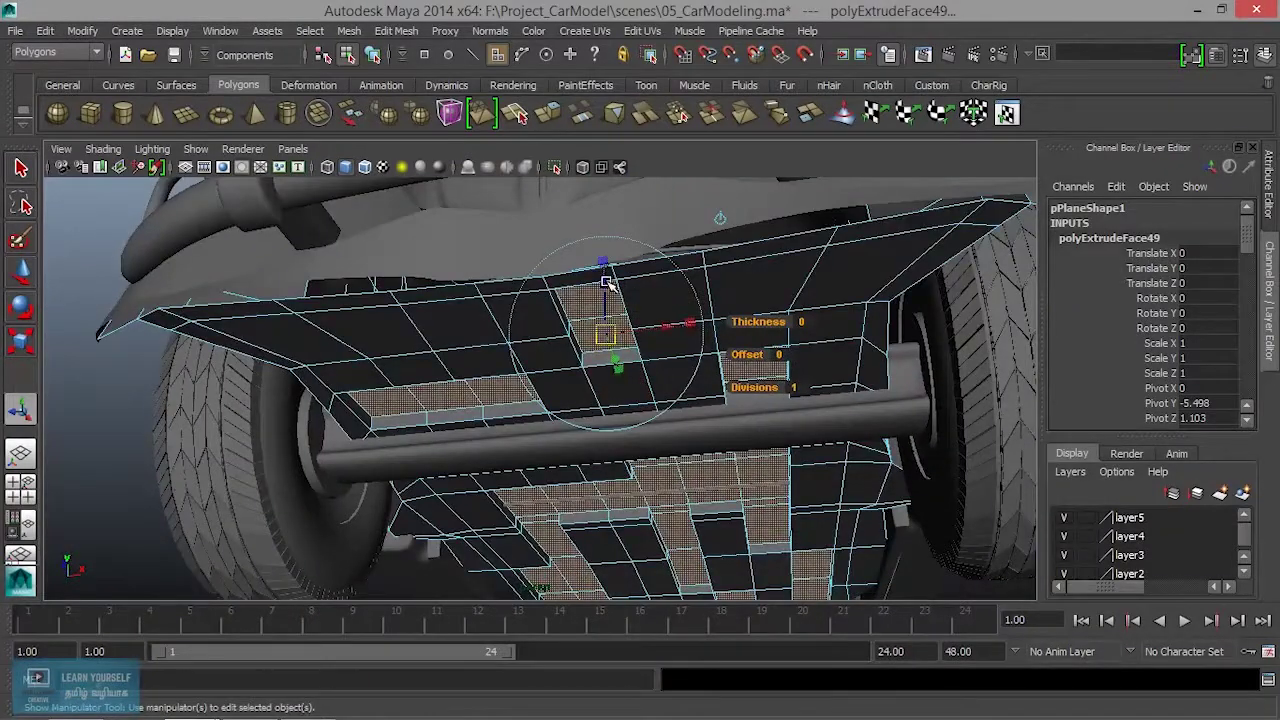
{"action": "left_click_drag", "start_coordinate": [607, 284], "coordinate": [605, 296]}
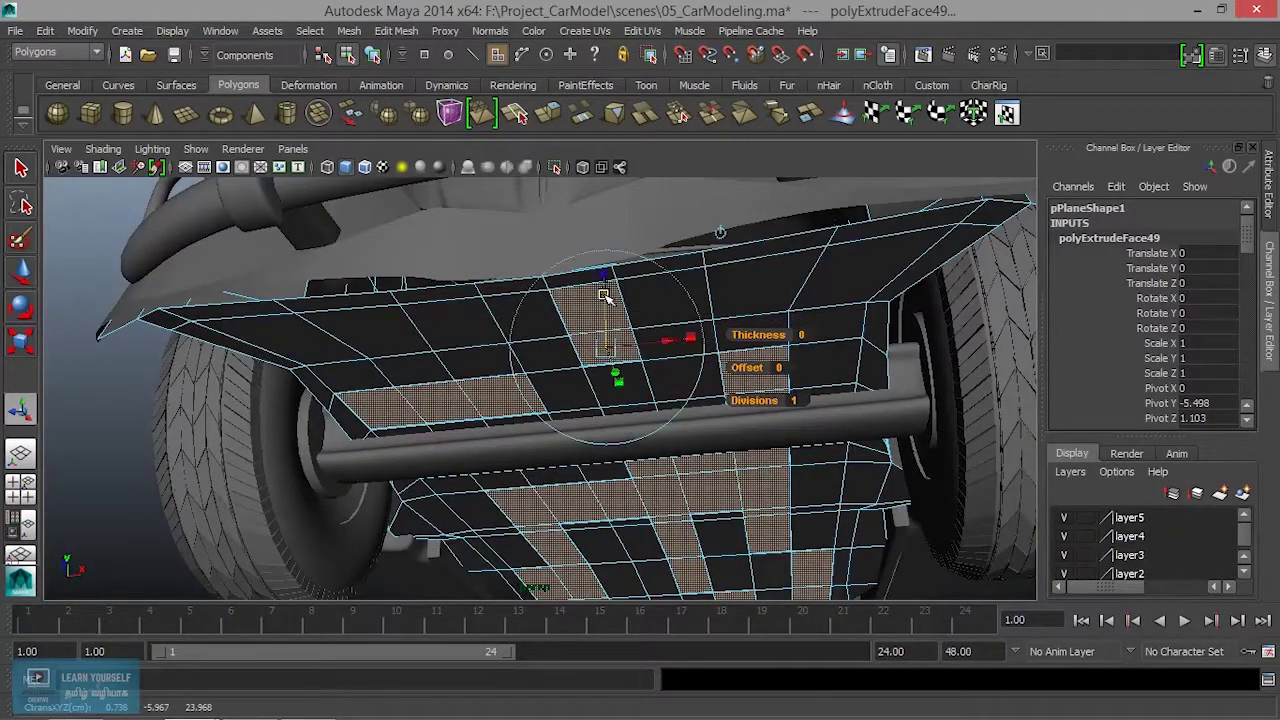
{"action": "key", "text": "ctrl+e"}
{"action": "left_click_drag", "start_coordinate": [605, 296], "coordinate": [607, 289]}
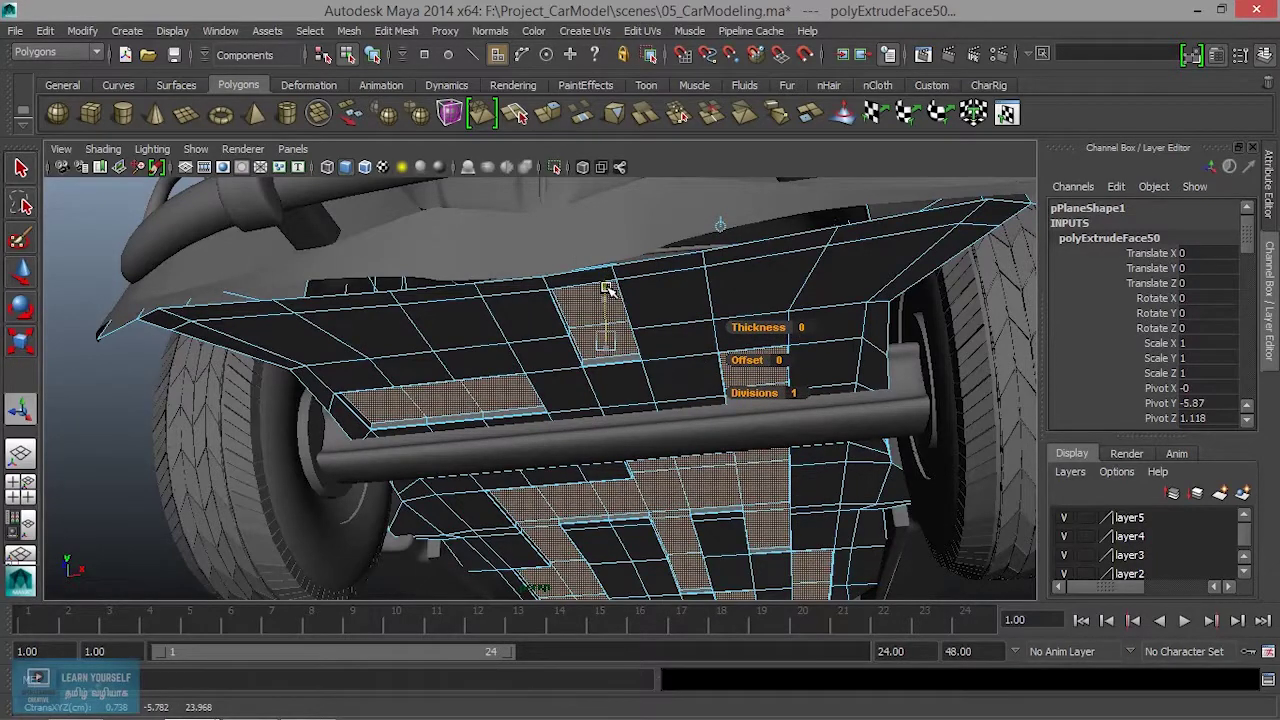
{"action": "key", "text": "ctrl+e"}
{"action": "left_click_drag", "start_coordinate": [606, 290], "coordinate": [600, 289]}
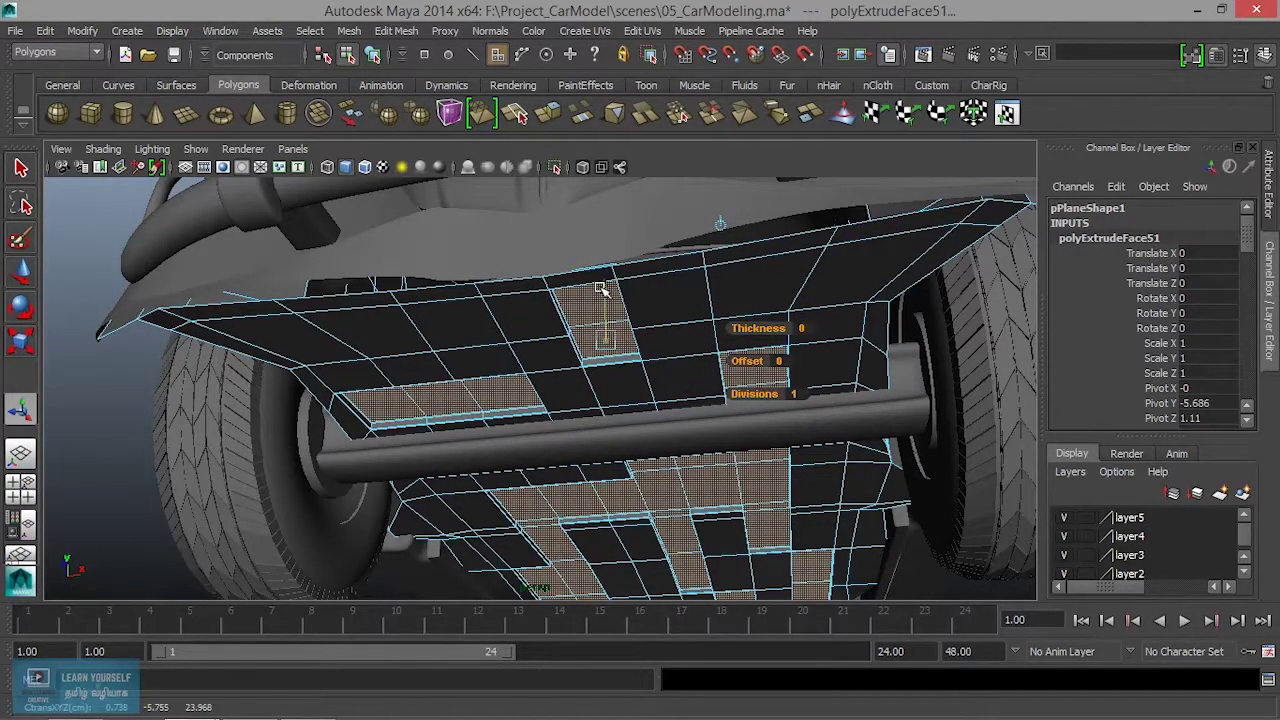
Return to Object Mode, select pPlane1, and frame it with F.
{"action": "right_click_drag", "start_coordinate": [648, 300], "coordinate": [724, 302]}
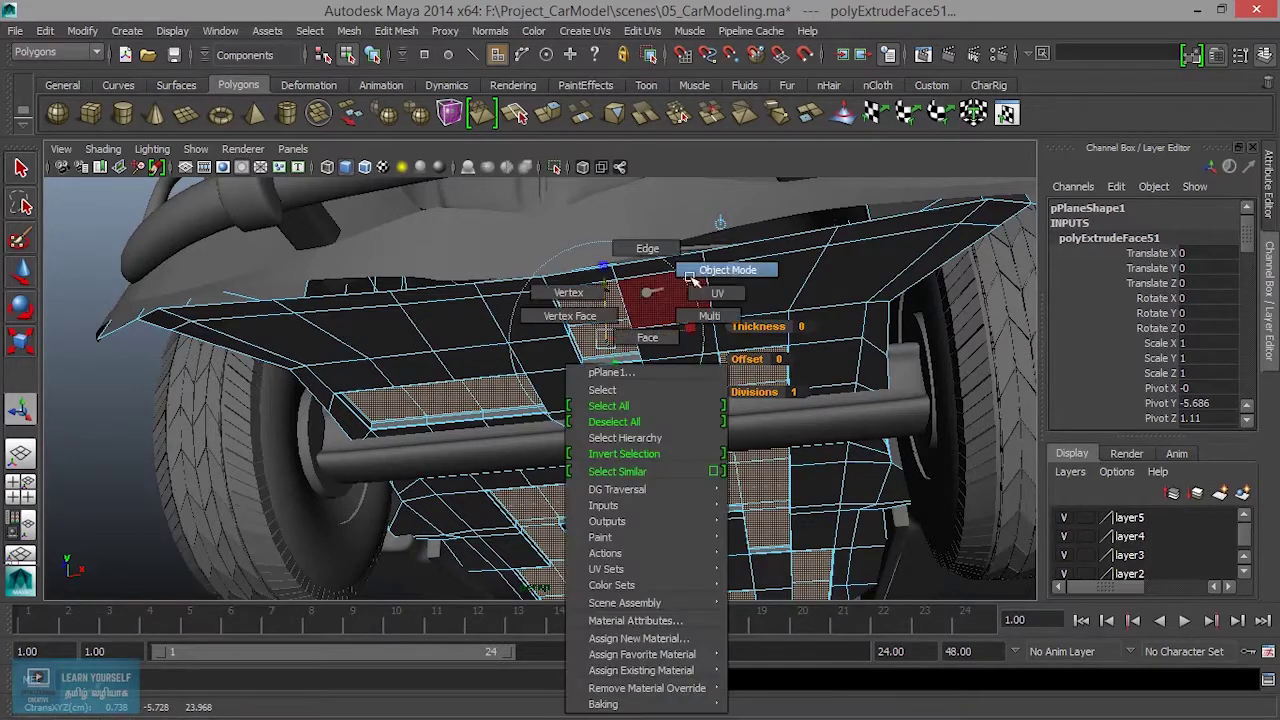
{"action": "left_click", "coordinate": [724, 302]}
{"action": "key", "text": "f"}
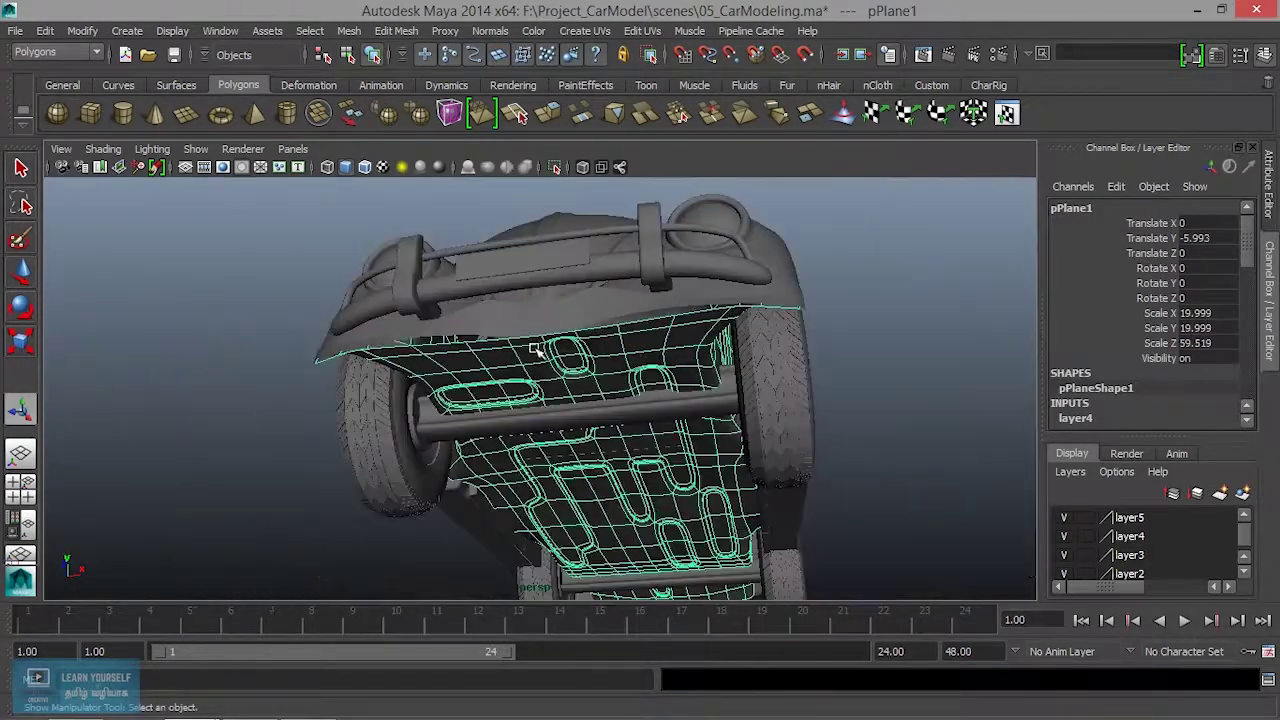
Deselect everything and orbit to a close front-left view of the finished car.
{"action": "left_click", "coordinate": [265, 328]}
{"action": "mouse_move", "coordinate": [314, 363]}
{"action": "left_mouse_down", "text": "alt"}
{"action": "mouse_move", "coordinate": [366, 349]}
{"action": "mouse_move", "coordinate": [409, 400]}
{"action": "mouse_move", "coordinate": [565, 452]}
{"action": "mouse_move", "coordinate": [417, 443]}
{"action": "left_mouse_up", "text": "alt"}
{"action": "scroll", "coordinate": [567, 458], "scroll_direction": "down", "scroll_amount": 3}
{"action": "right_click_drag", "start_coordinate": [417, 443], "coordinate": [646, 497], "text": "alt"}
{"action": "mouse_move", "coordinate": [646, 497]}
{"action": "left_mouse_down", "text": "alt"}
{"action": "mouse_move", "coordinate": [417, 462]}
{"action": "mouse_move", "coordinate": [386, 486]}
{"action": "mouse_move", "coordinate": [289, 497]}
{"action": "mouse_move", "coordinate": [926, 494]}
{"action": "left_mouse_up", "text": "alt"}
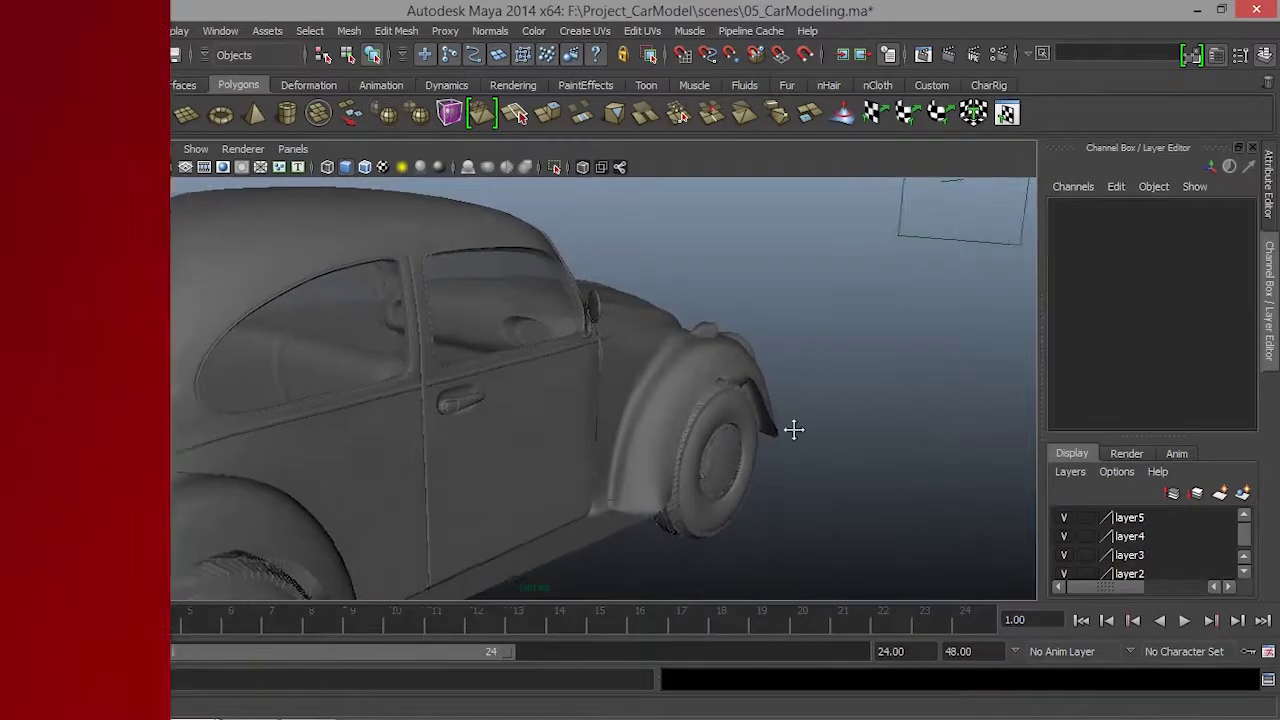